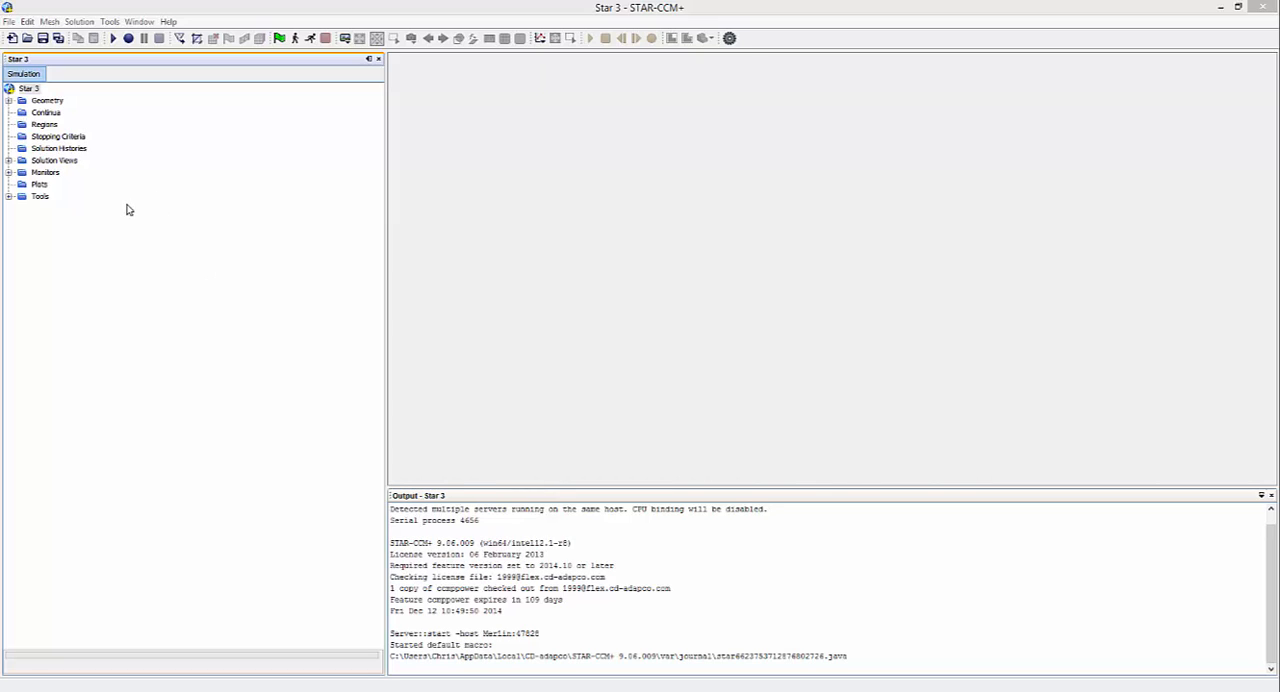
Step: Import the surface file V60 rev AD CFD Model.igs from the Desktop as a new part with the default import options
{"action": "left_click", "coordinate": [67, 10]}
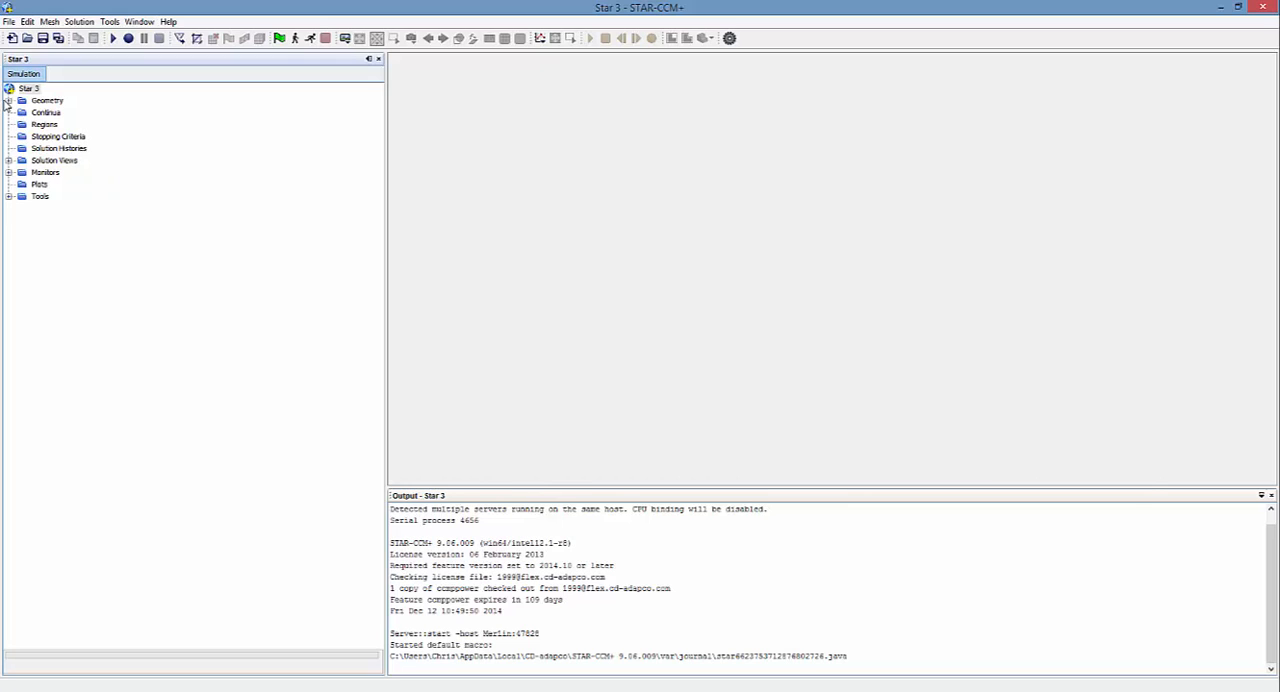
{"action": "left_click", "coordinate": [10, 22]}
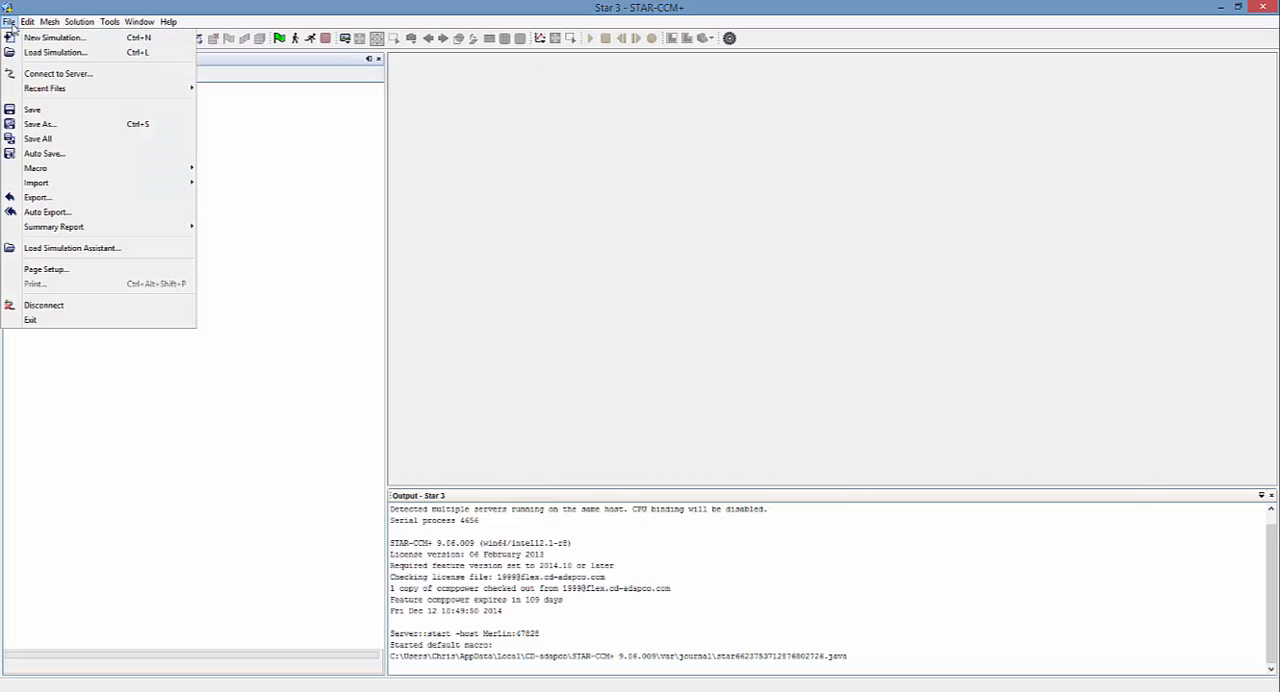
{"action": "mouse_move", "coordinate": [60, 183]}
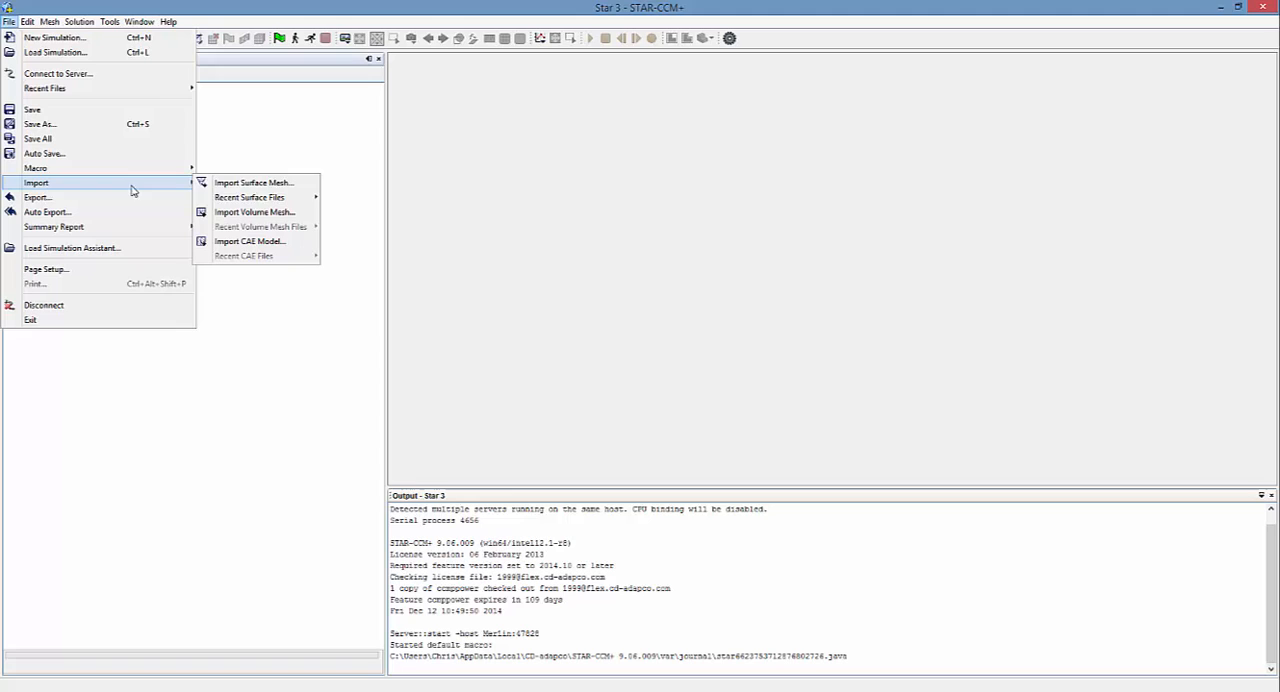
{"action": "left_click", "coordinate": [258, 184]}
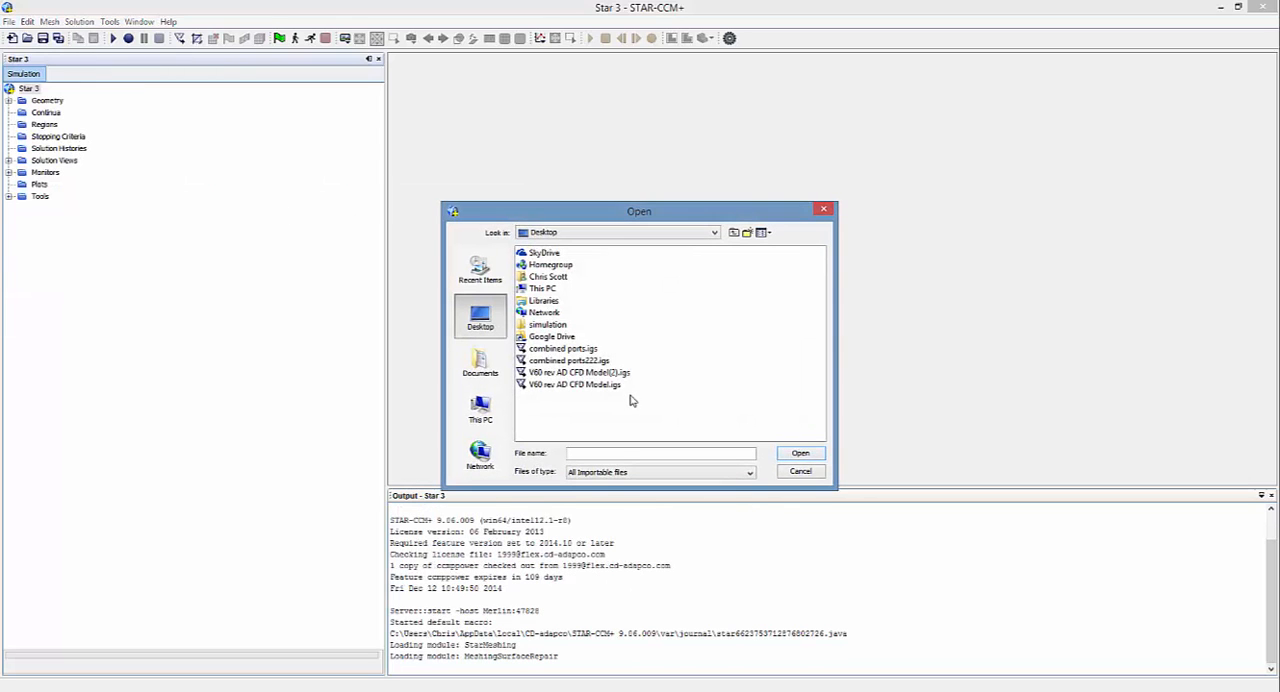
{"action": "left_click", "coordinate": [580, 385]}
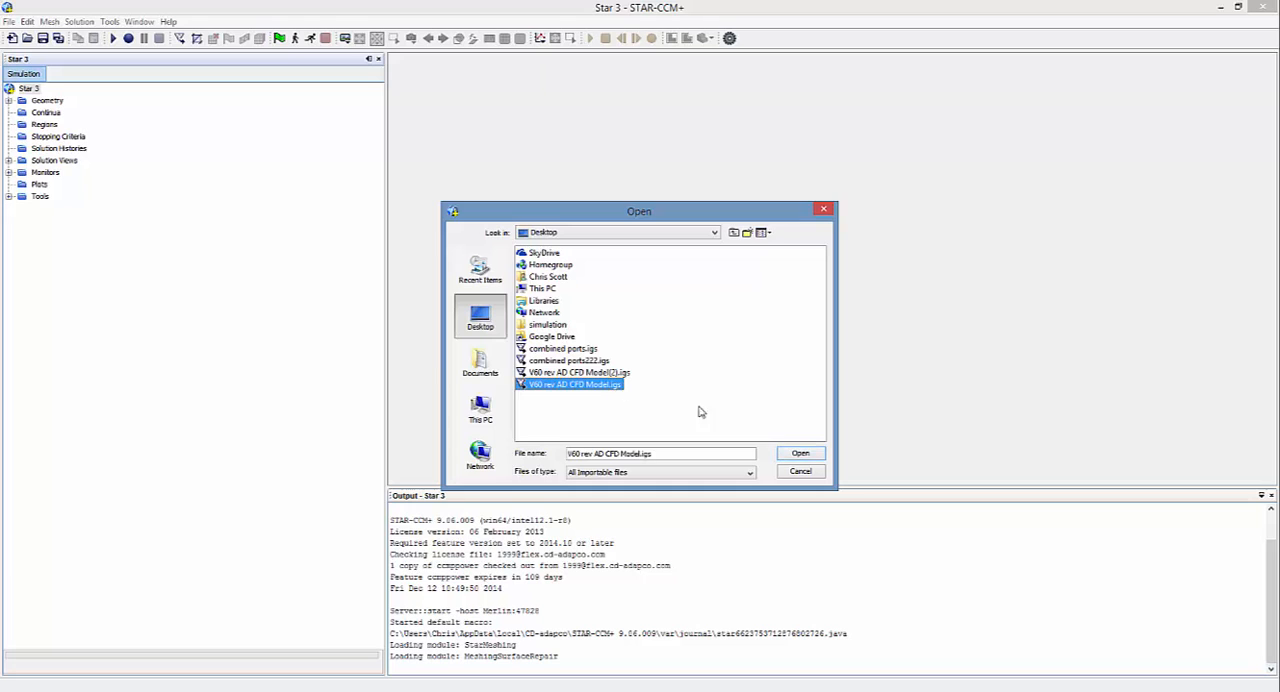
{"action": "left_click", "coordinate": [799, 453]}
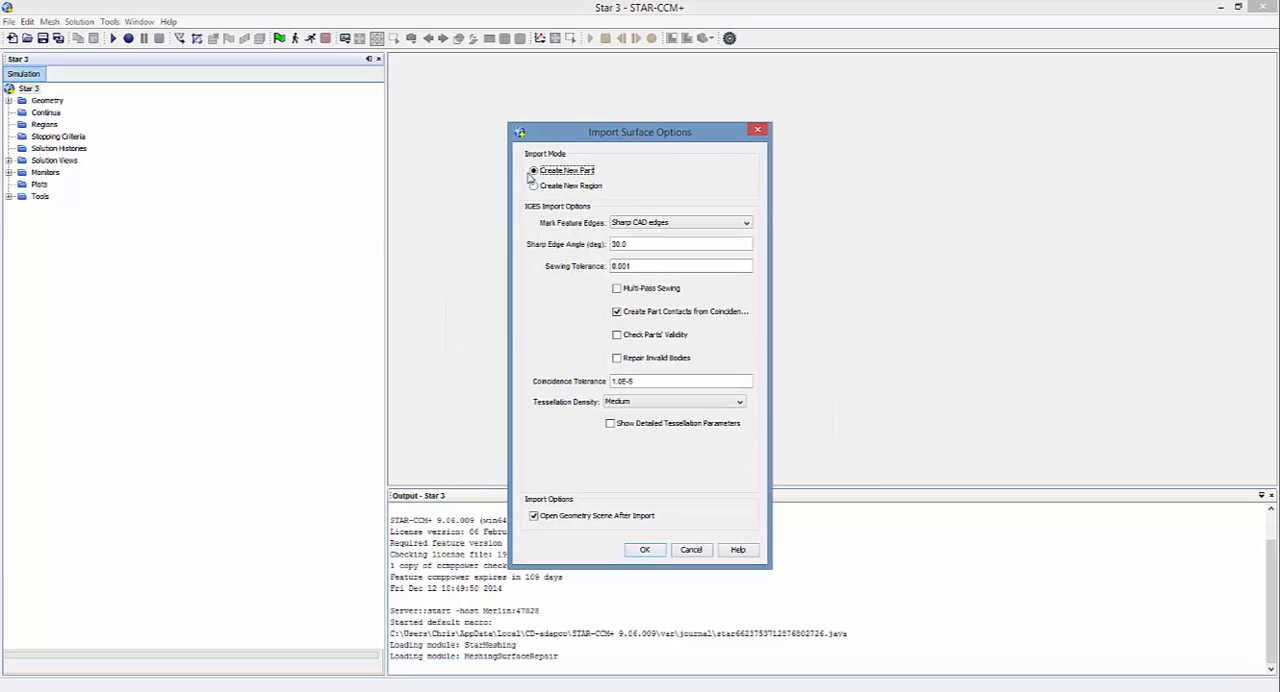
{"action": "left_click", "coordinate": [645, 550]}
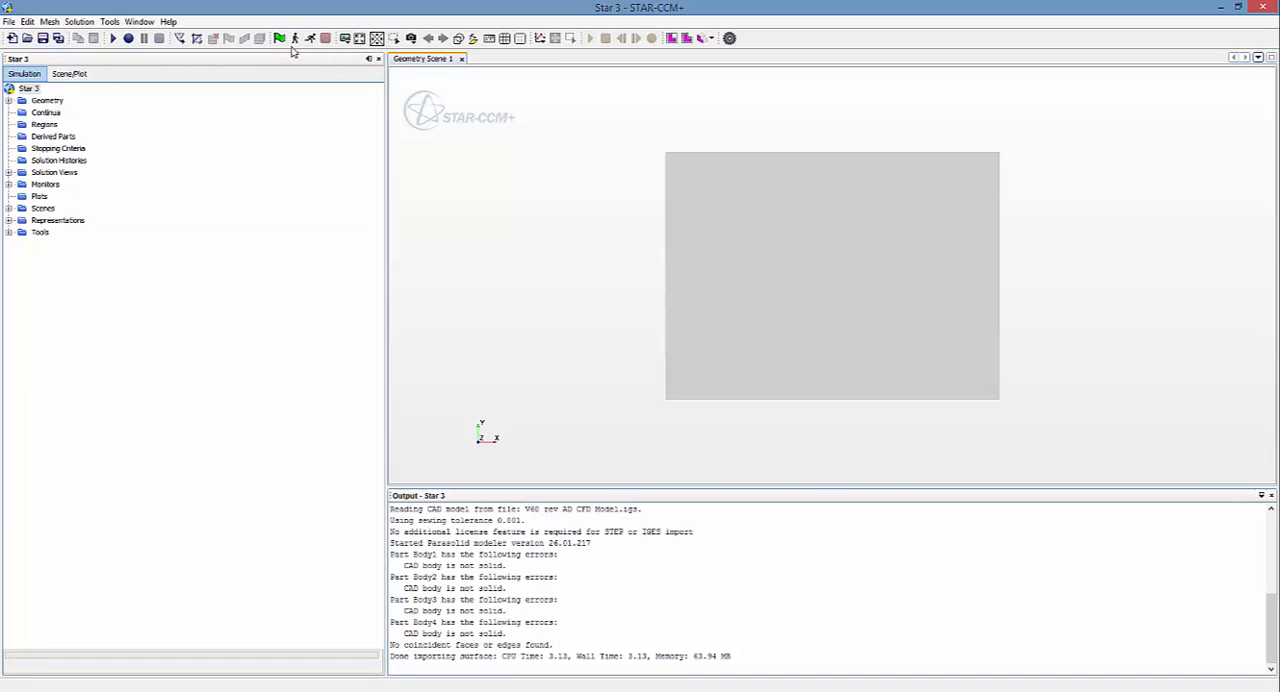
Step: Make the geometry scene transparent and examine the car geometry inside the surrounding box from several sides
{"action": "left_click", "coordinate": [460, 42]}
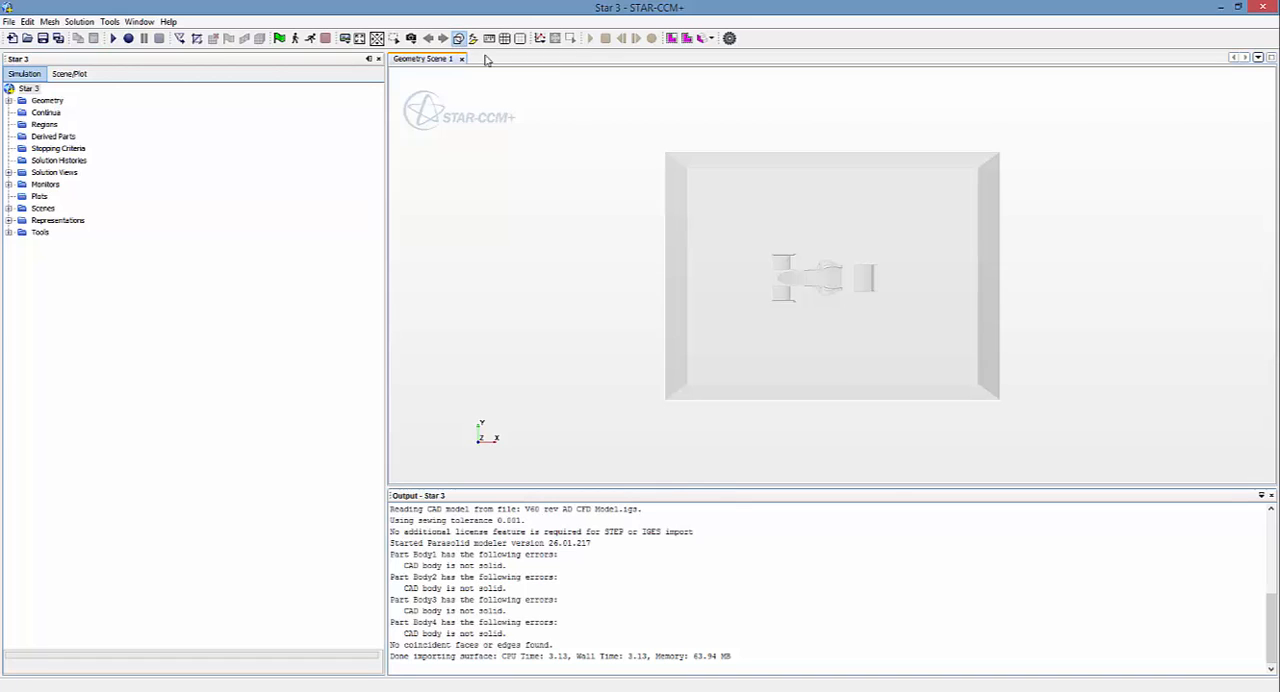
{"action": "left_click_drag", "start_coordinate": [837, 409], "coordinate": [841, 269]}
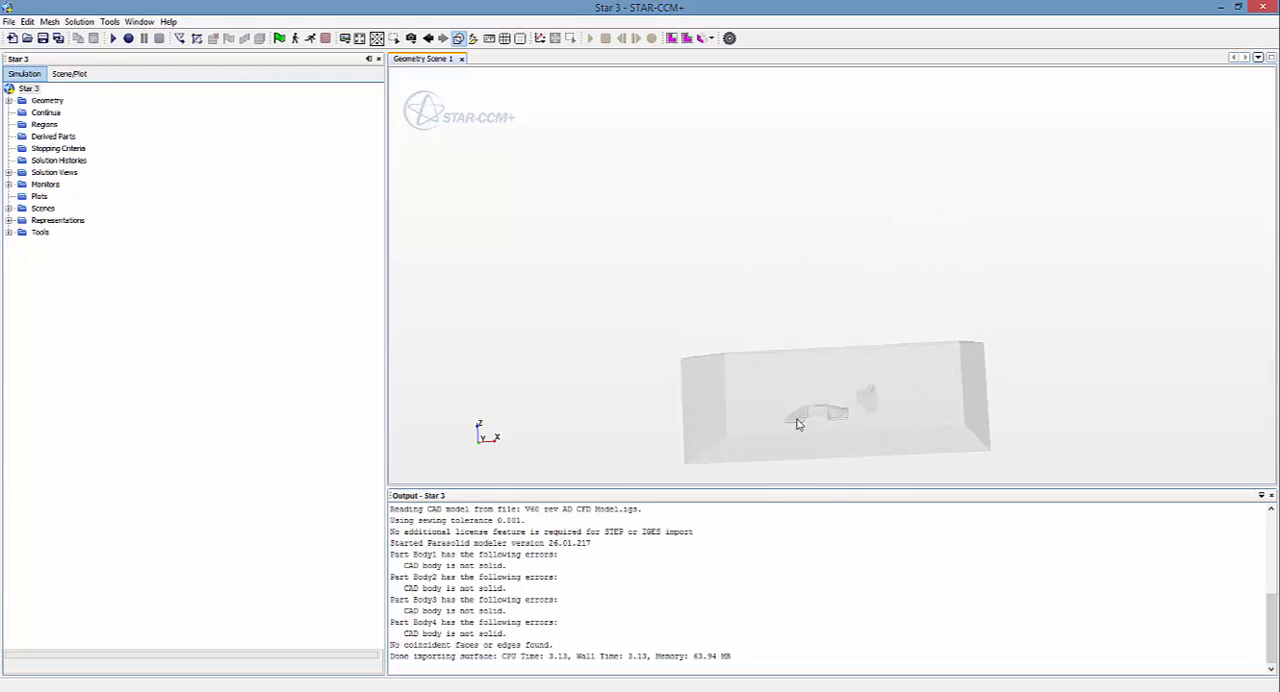
{"action": "left_click_drag", "start_coordinate": [773, 495], "coordinate": [794, 449]}
{"action": "left_click_drag", "start_coordinate": [698, 477], "coordinate": [700, 351]}
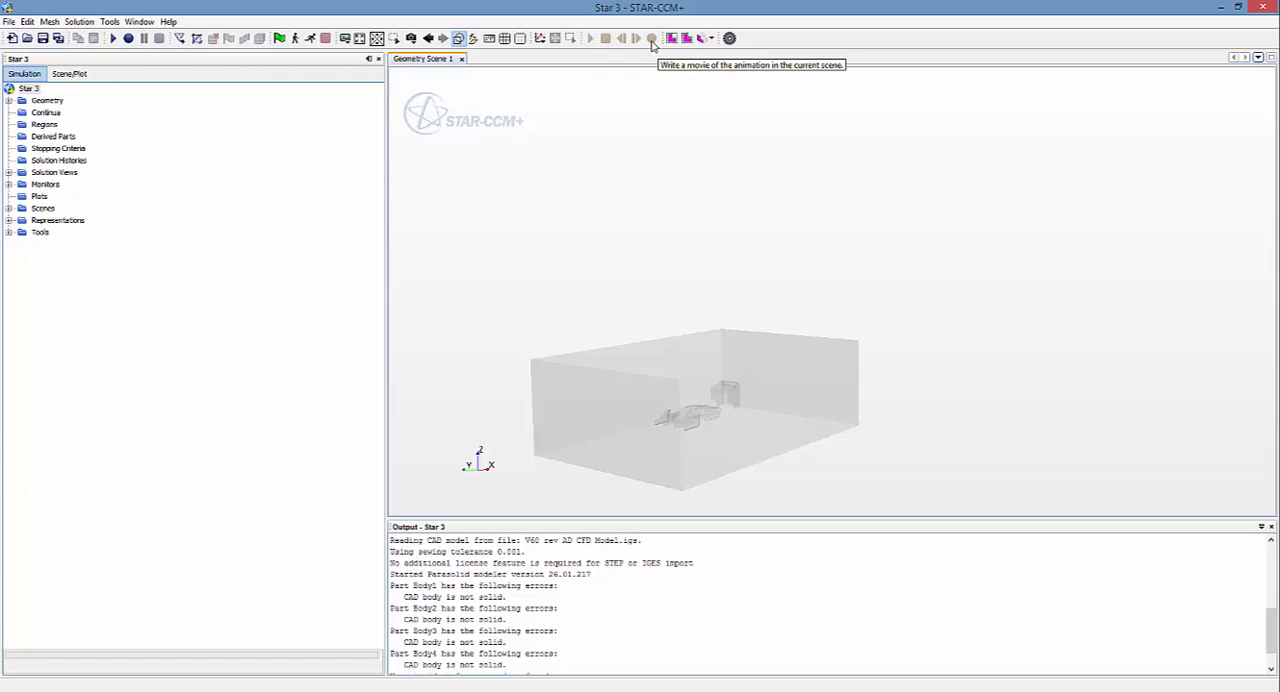
{"action": "left_click_drag", "start_coordinate": [922, 443], "coordinate": [663, 463]}
{"action": "left_click_drag", "start_coordinate": [457, 361], "coordinate": [495, 332]}
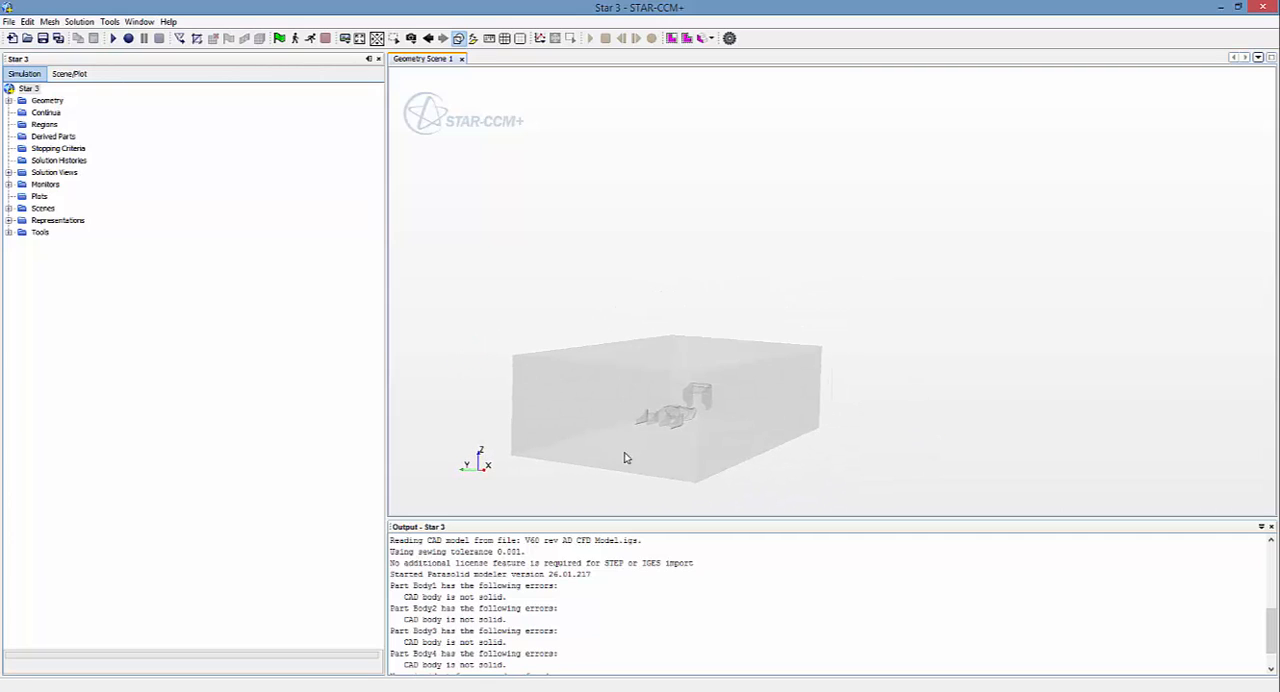
{"action": "left_click_drag", "start_coordinate": [622, 452], "coordinate": [645, 451]}
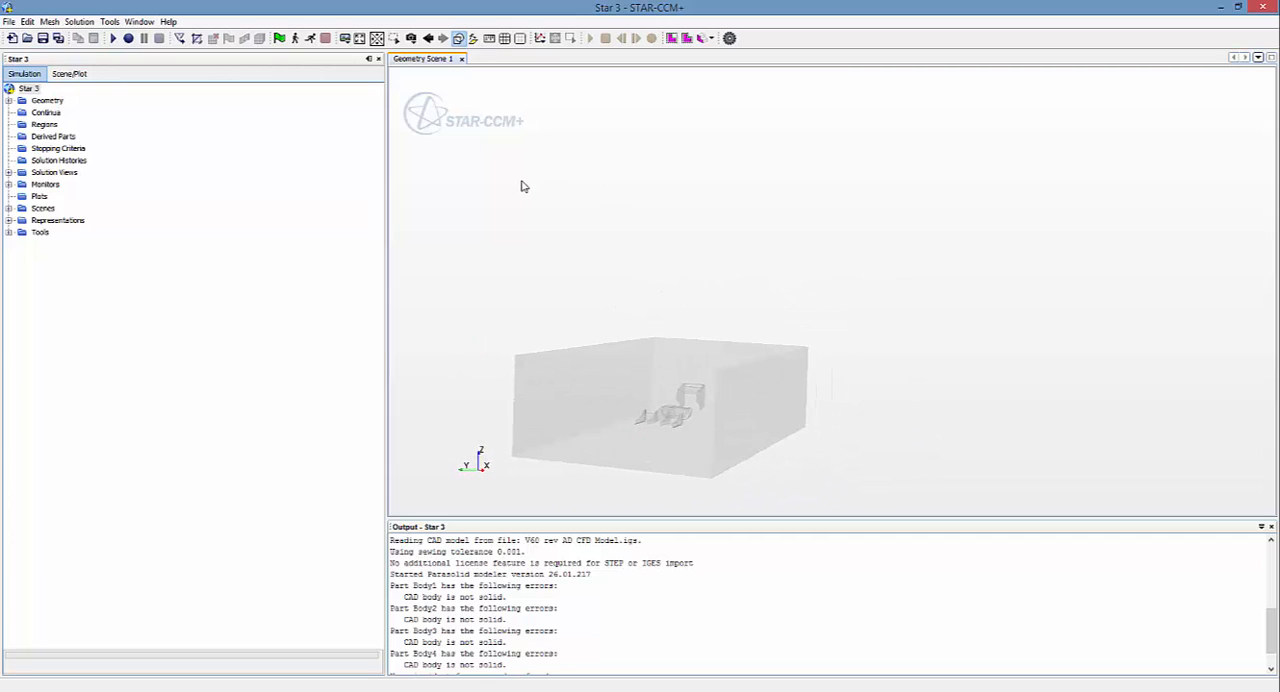
{"action": "mouse_move", "coordinate": [594, 337]}
{"action": "left_mouse_down"}
{"action": "mouse_move", "coordinate": [606, 349]}
{"action": "mouse_move", "coordinate": [650, 318]}
{"action": "mouse_move", "coordinate": [691, 341]}
{"action": "mouse_move", "coordinate": [606, 351]}
{"action": "mouse_move", "coordinate": [620, 391]}
{"action": "mouse_move", "coordinate": [514, 368]}
{"action": "mouse_move", "coordinate": [509, 380]}
{"action": "left_mouse_up"}
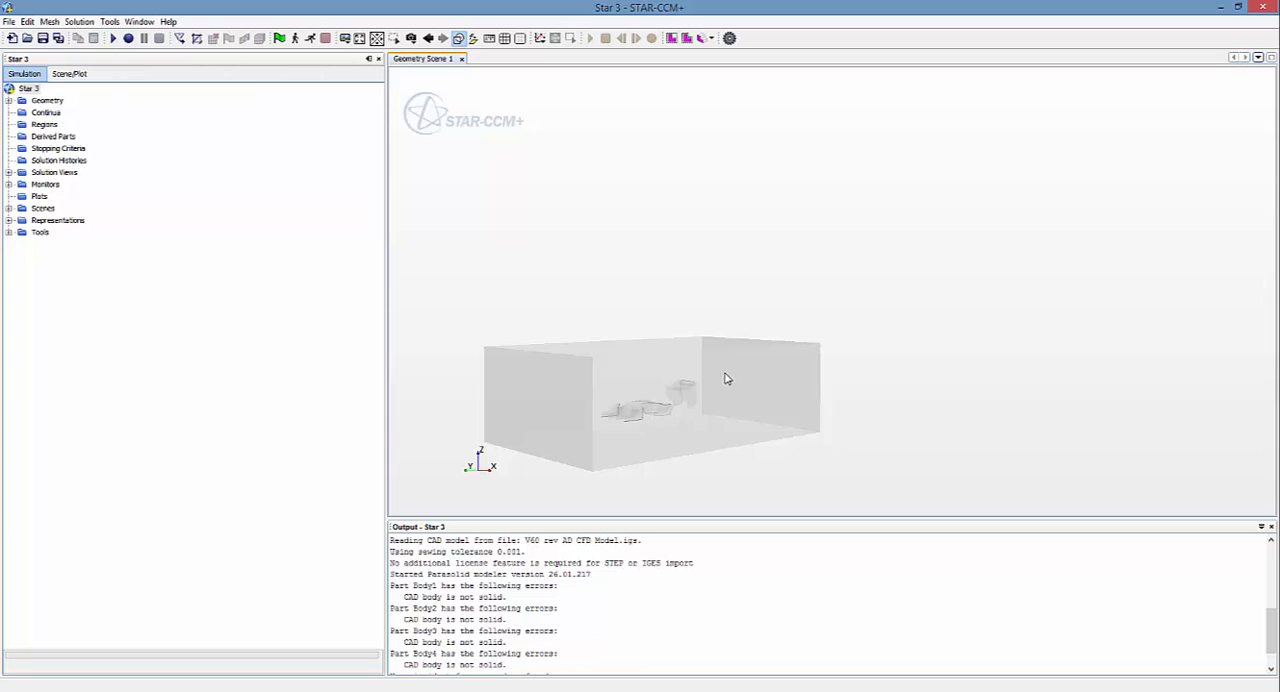
{"action": "left_click_drag", "start_coordinate": [596, 431], "coordinate": [644, 424]}
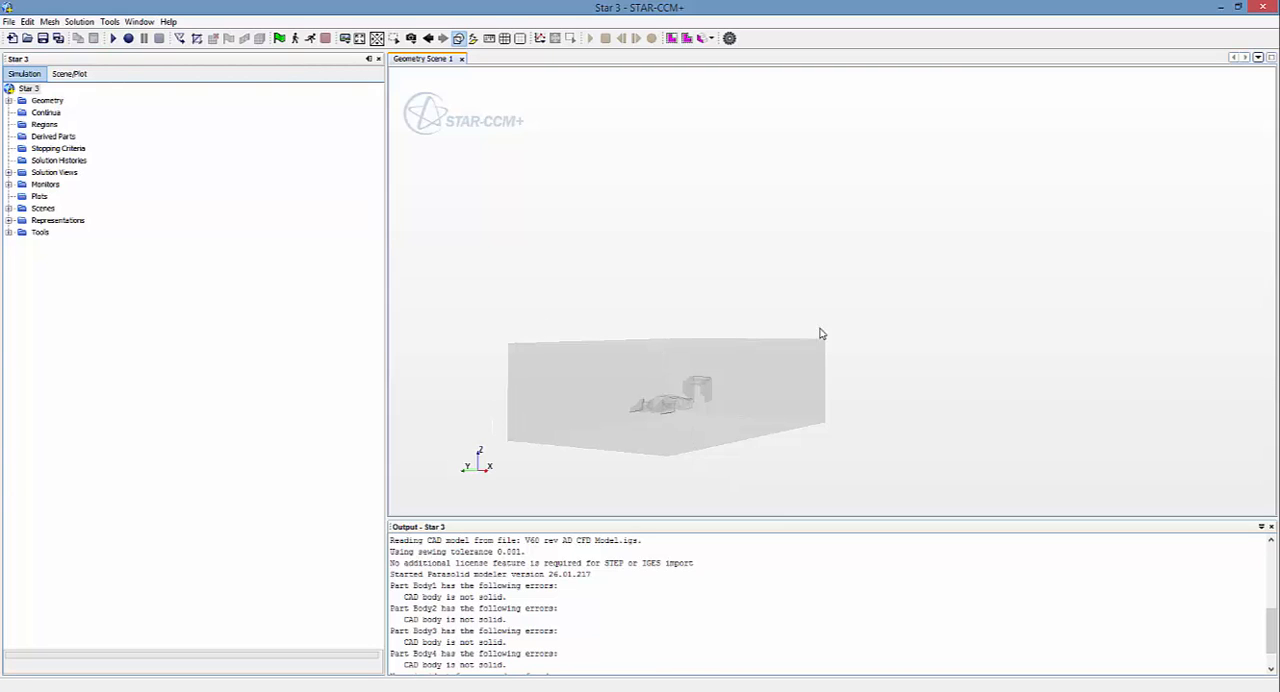
{"action": "mouse_move", "coordinate": [709, 437]}
{"action": "left_mouse_down"}
{"action": "mouse_move", "coordinate": [657, 463]}
{"action": "mouse_move", "coordinate": [663, 431]}
{"action": "mouse_move", "coordinate": [640, 437]}
{"action": "left_mouse_up"}
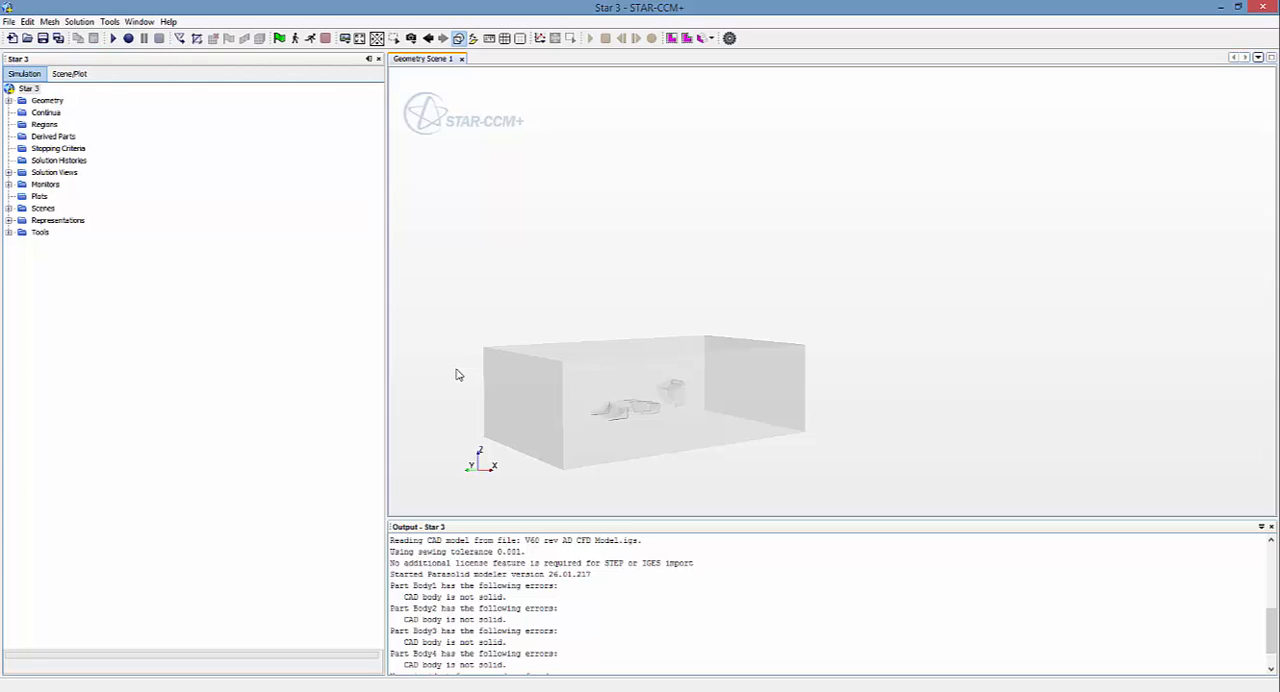
Step: Highlight the faces of the outer box, clear the selection, and examine the flow domain from the front and side
{"action": "left_click", "coordinate": [570, 398]}
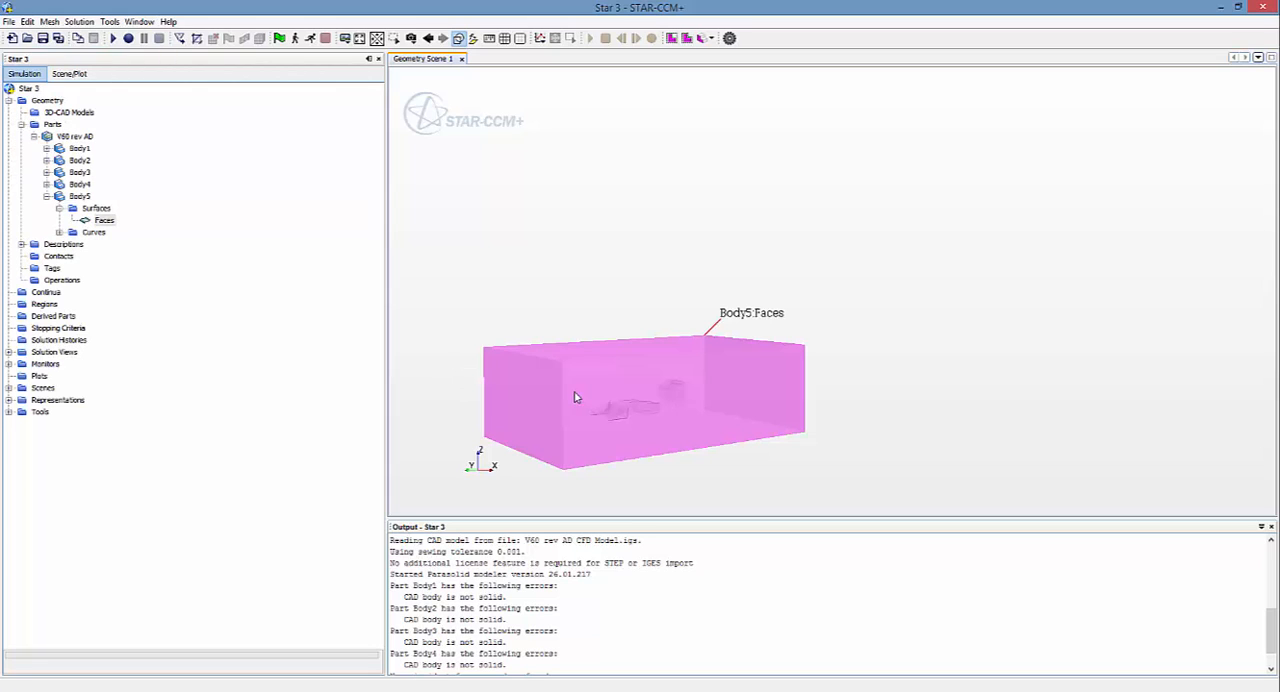
{"action": "left_click", "coordinate": [502, 317]}
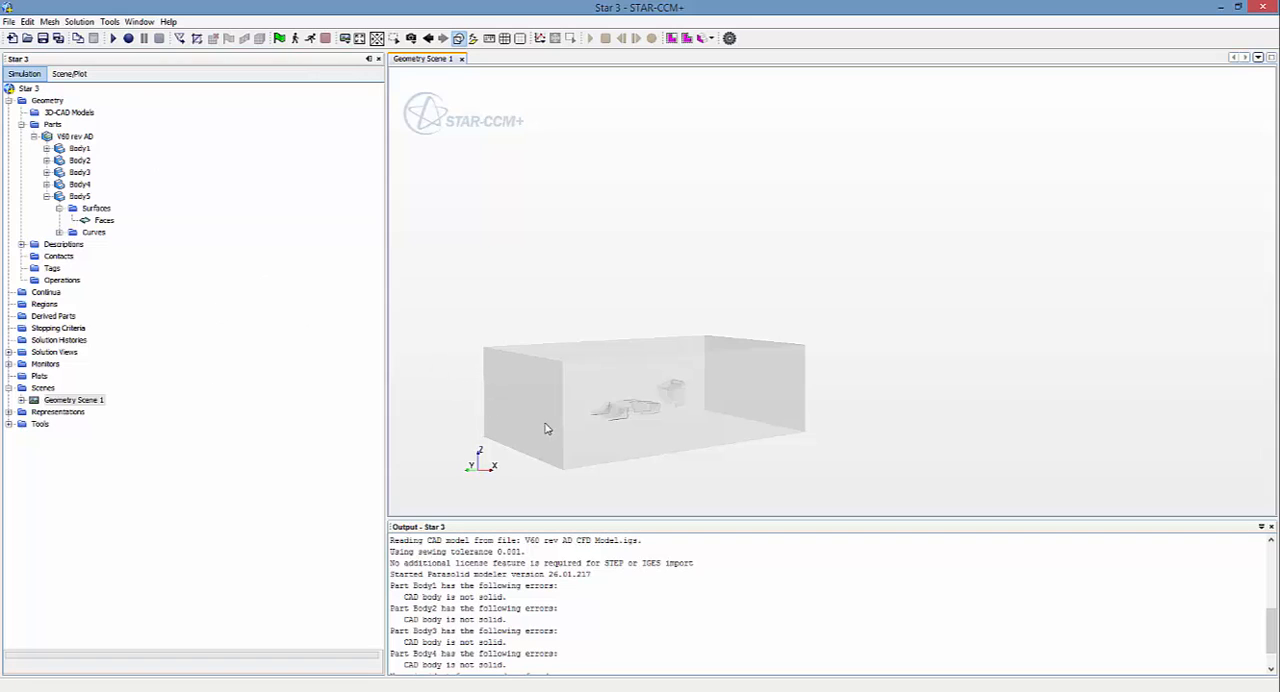
{"action": "left_click_drag", "start_coordinate": [544, 429], "coordinate": [641, 455]}
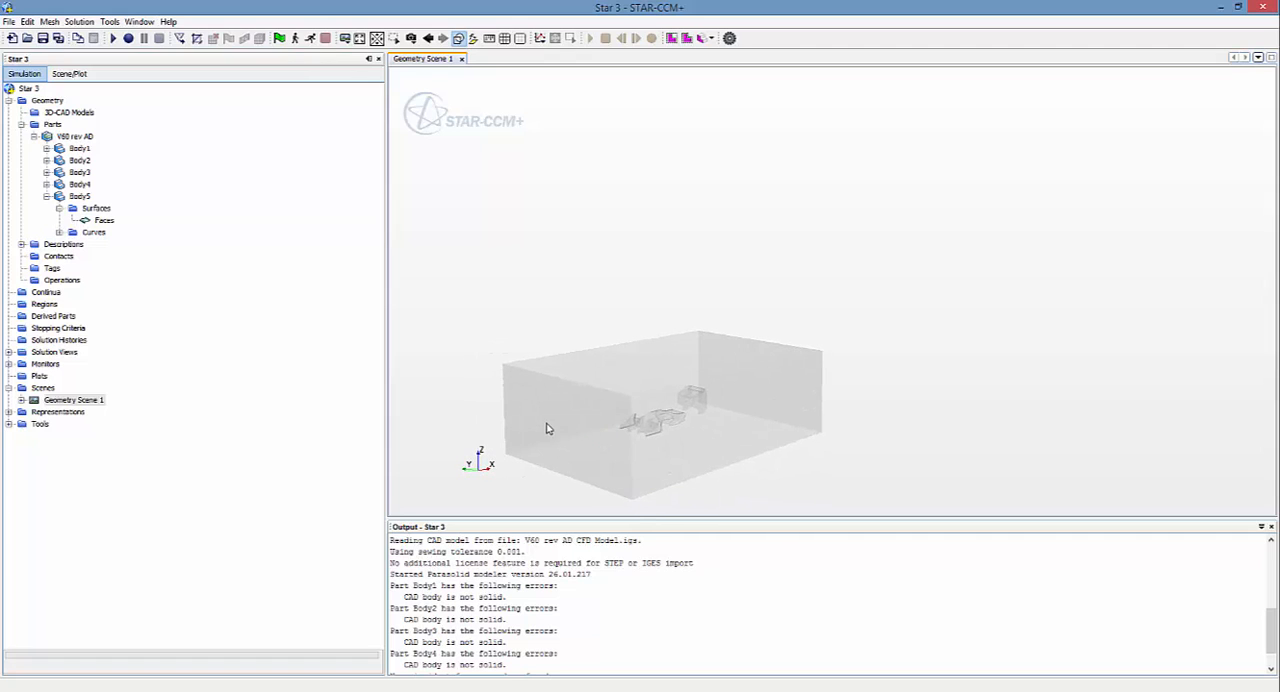
{"action": "left_click", "coordinate": [667, 360]}
{"action": "left_click", "coordinate": [929, 407]}
{"action": "left_click_drag", "start_coordinate": [623, 371], "coordinate": [623, 374]}
{"action": "left_click", "coordinate": [629, 416]}
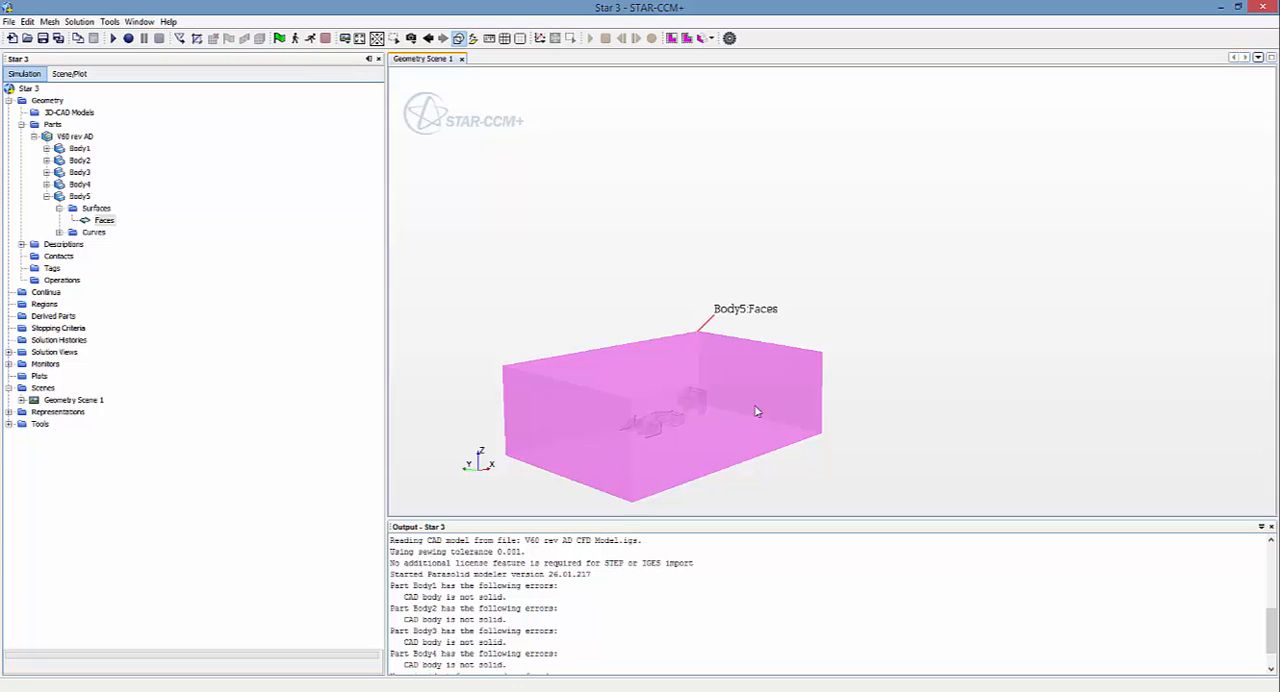
{"action": "left_click", "coordinate": [881, 379]}
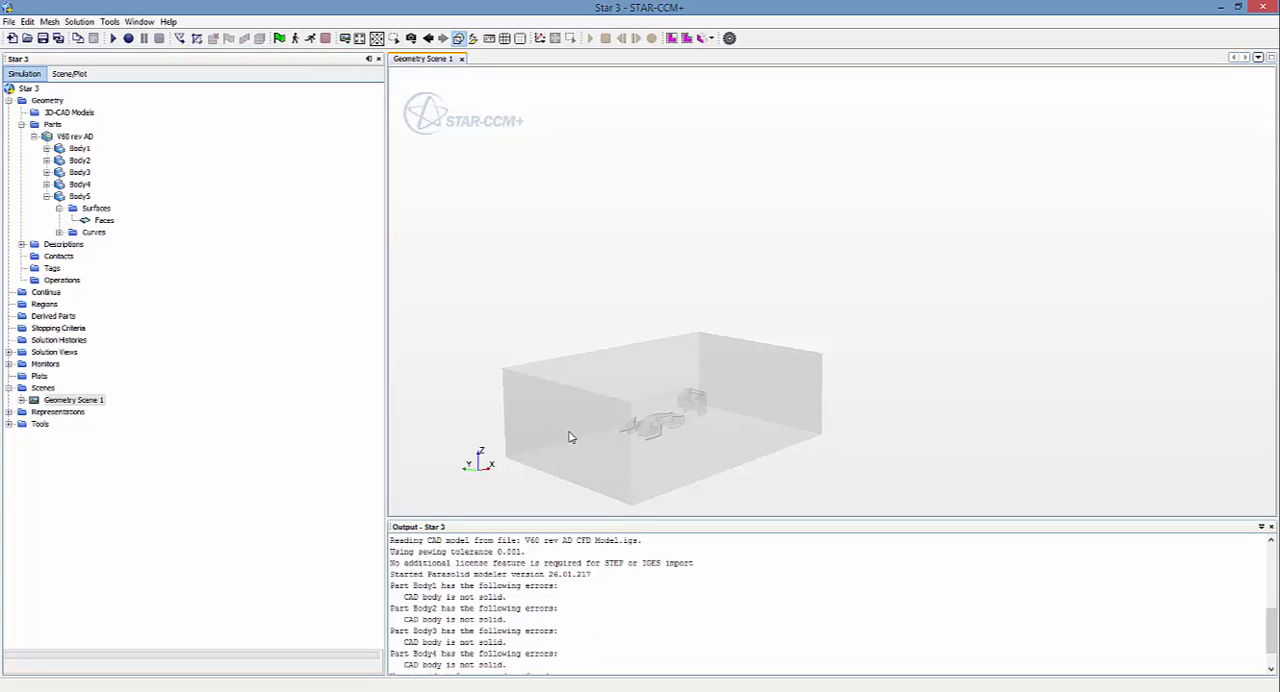
{"action": "mouse_move", "coordinate": [654, 443]}
{"action": "left_mouse_down"}
{"action": "mouse_move", "coordinate": [700, 423]}
{"action": "mouse_move", "coordinate": [796, 442]}
{"action": "mouse_move", "coordinate": [806, 432]}
{"action": "left_mouse_up"}
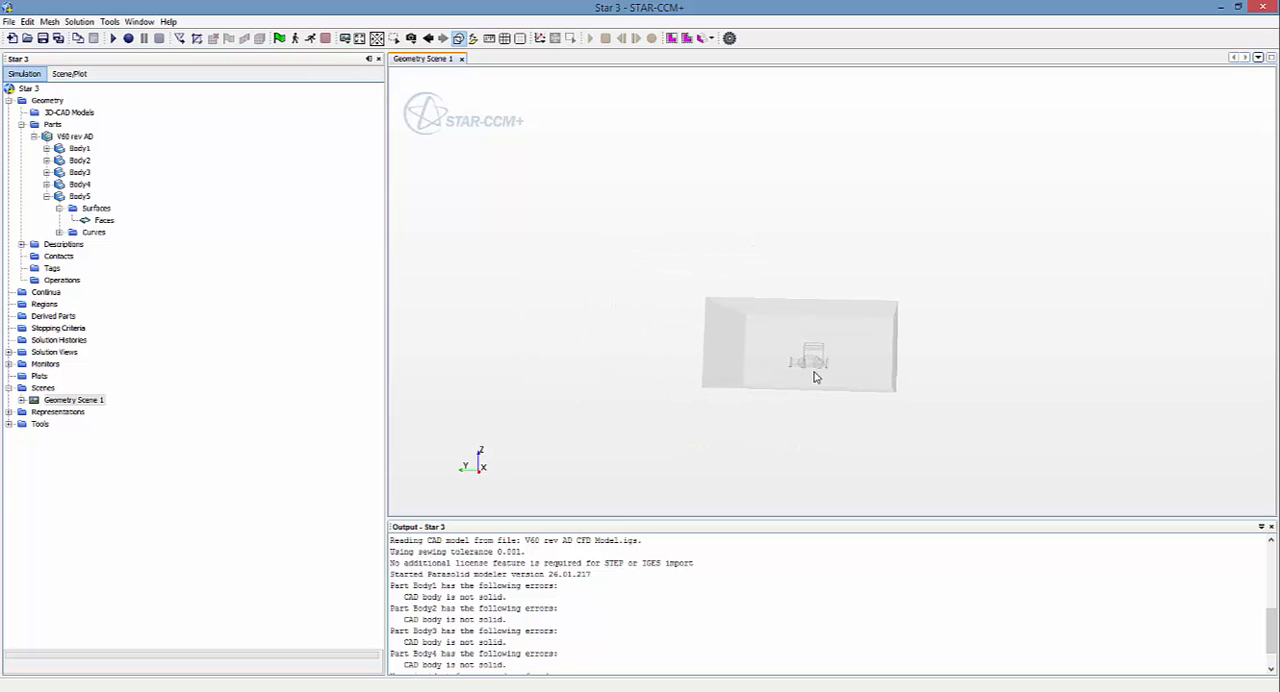
{"action": "mouse_move", "coordinate": [816, 383]}
{"action": "left_mouse_down"}
{"action": "mouse_move", "coordinate": [790, 390]}
{"action": "mouse_move", "coordinate": [834, 376]}
{"action": "mouse_move", "coordinate": [837, 391]}
{"action": "mouse_move", "coordinate": [834, 380]}
{"action": "left_mouse_up"}
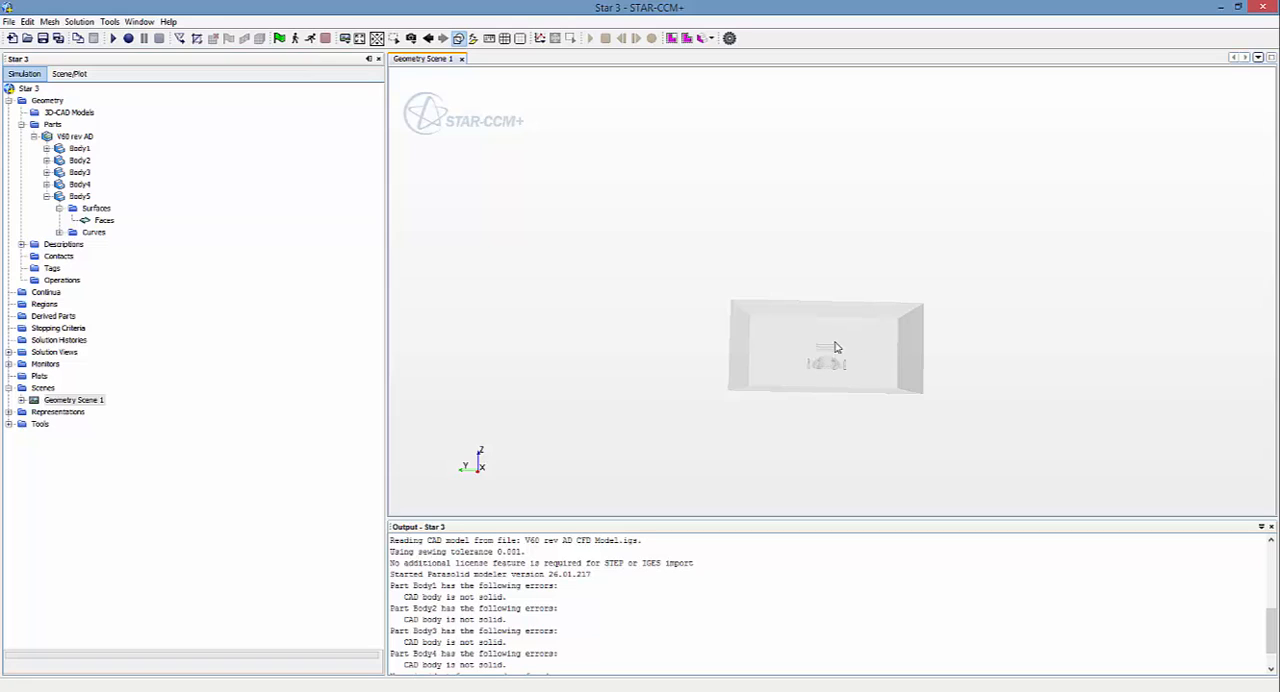
{"action": "mouse_move", "coordinate": [826, 389]}
{"action": "left_mouse_down"}
{"action": "mouse_move", "coordinate": [808, 401]}
{"action": "mouse_move", "coordinate": [789, 387]}
{"action": "left_mouse_up"}
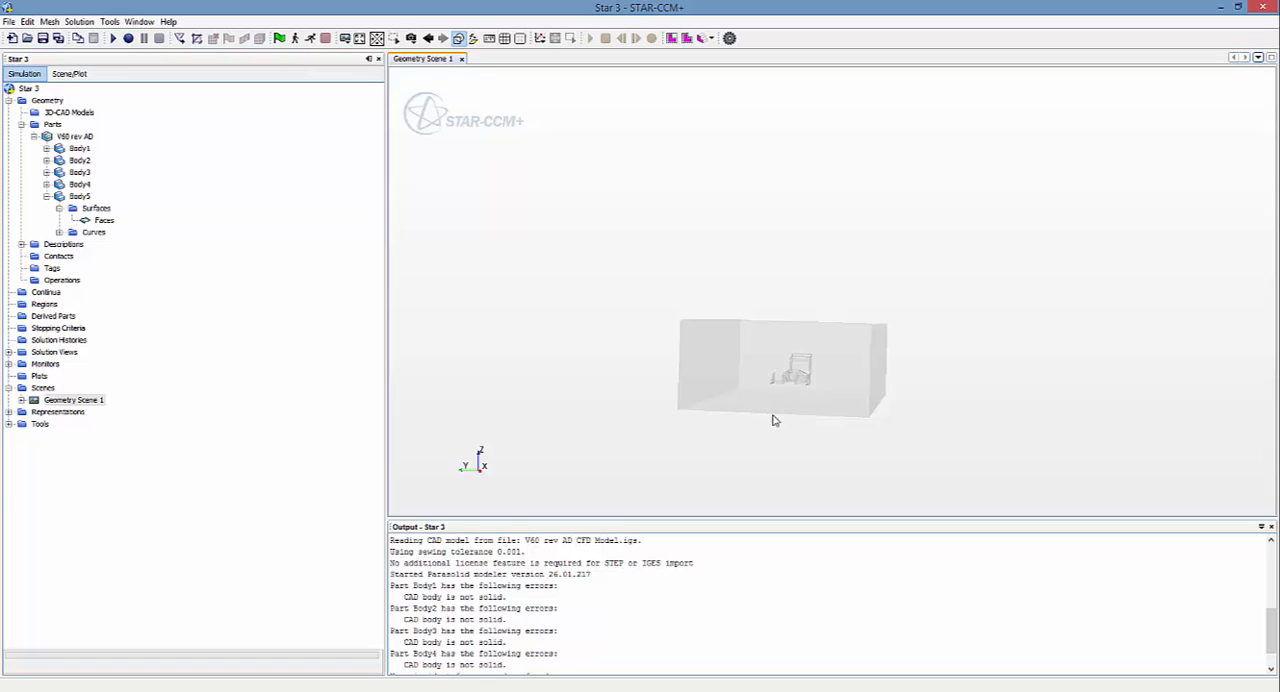
{"action": "left_click_drag", "start_coordinate": [846, 429], "coordinate": [722, 421]}
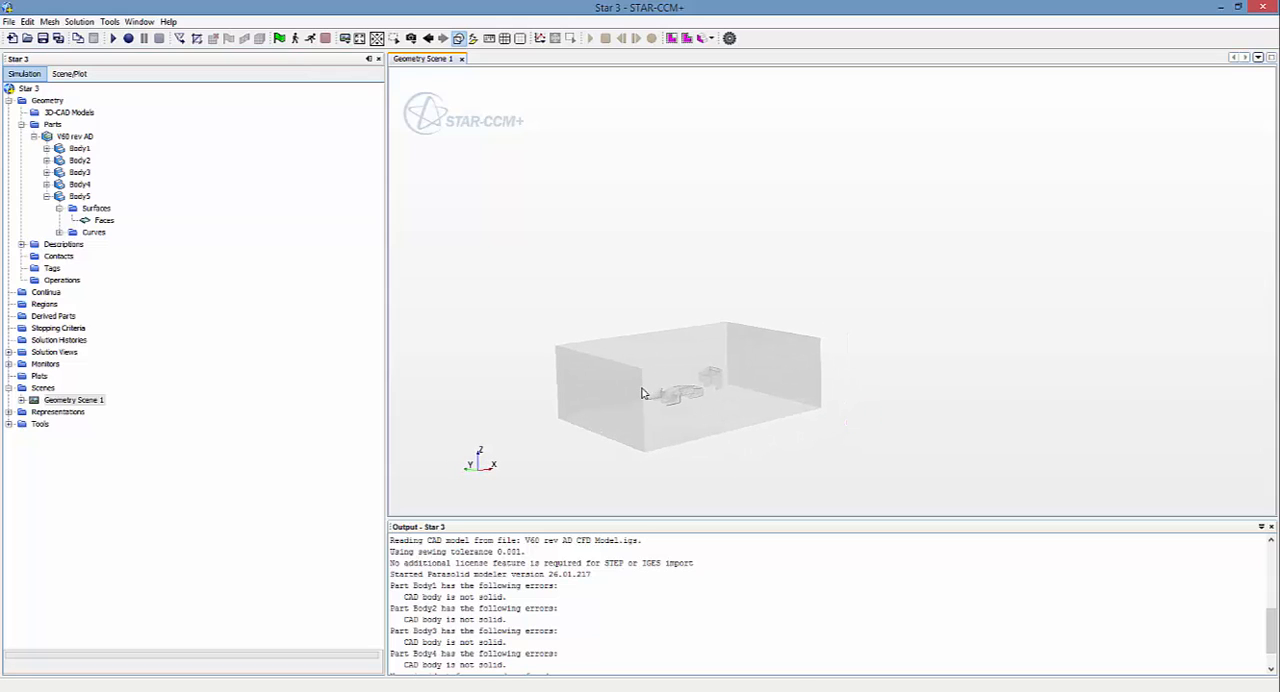
Step: Highlight Body1 through Body5 one after another to identify which part of the geometry each one represents
{"action": "left_click", "coordinate": [79, 148]}
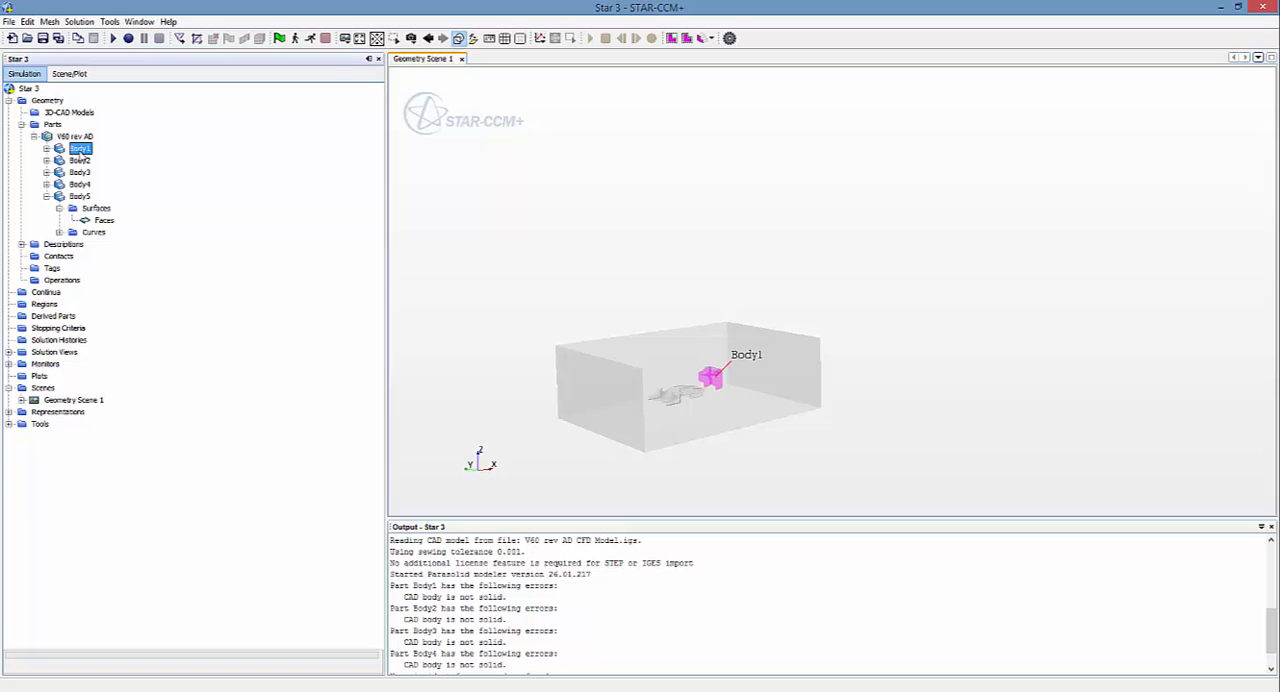
{"action": "left_click", "coordinate": [80, 160]}
{"action": "left_click", "coordinate": [80, 172]}
{"action": "left_click", "coordinate": [80, 184]}
{"action": "left_click", "coordinate": [80, 196]}
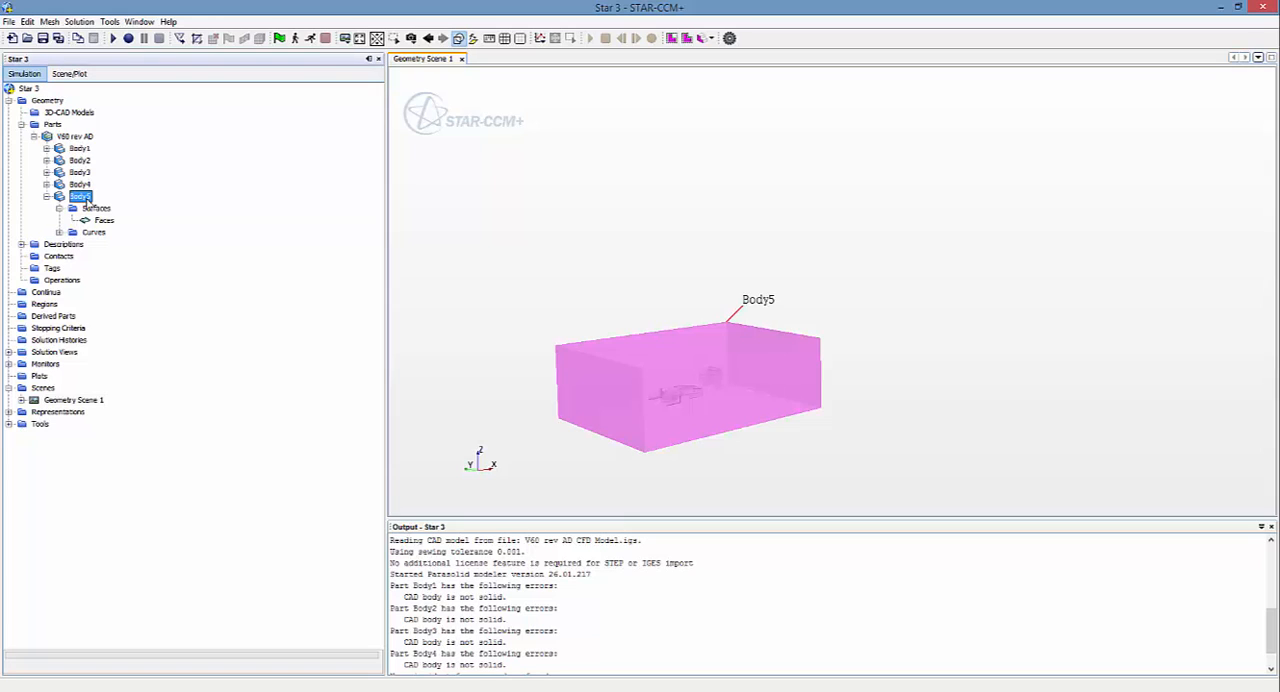
{"action": "left_click", "coordinate": [76, 185]}
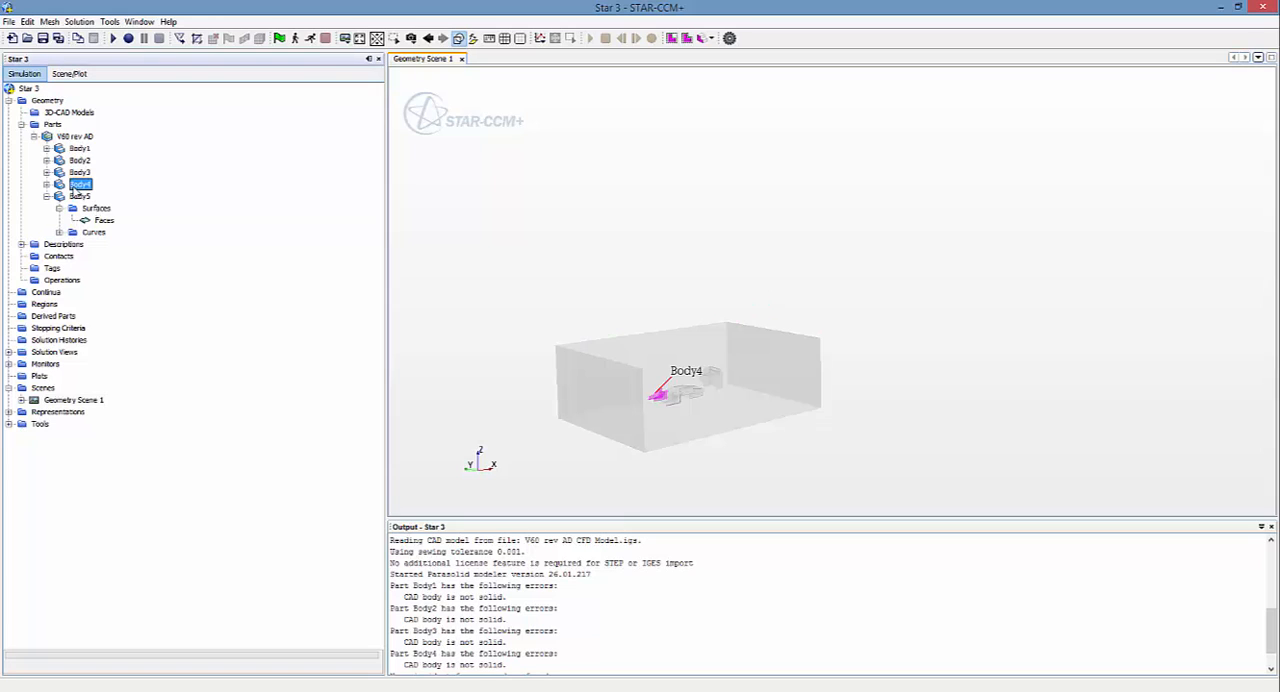
{"action": "left_click", "coordinate": [78, 172]}
{"action": "left_click", "coordinate": [79, 160]}
Step: Combine Body1, Body2, Body3 and Body4 into one part, and highlight the combined part and Body5 to check them
{"action": "left_click", "coordinate": [79, 148]}
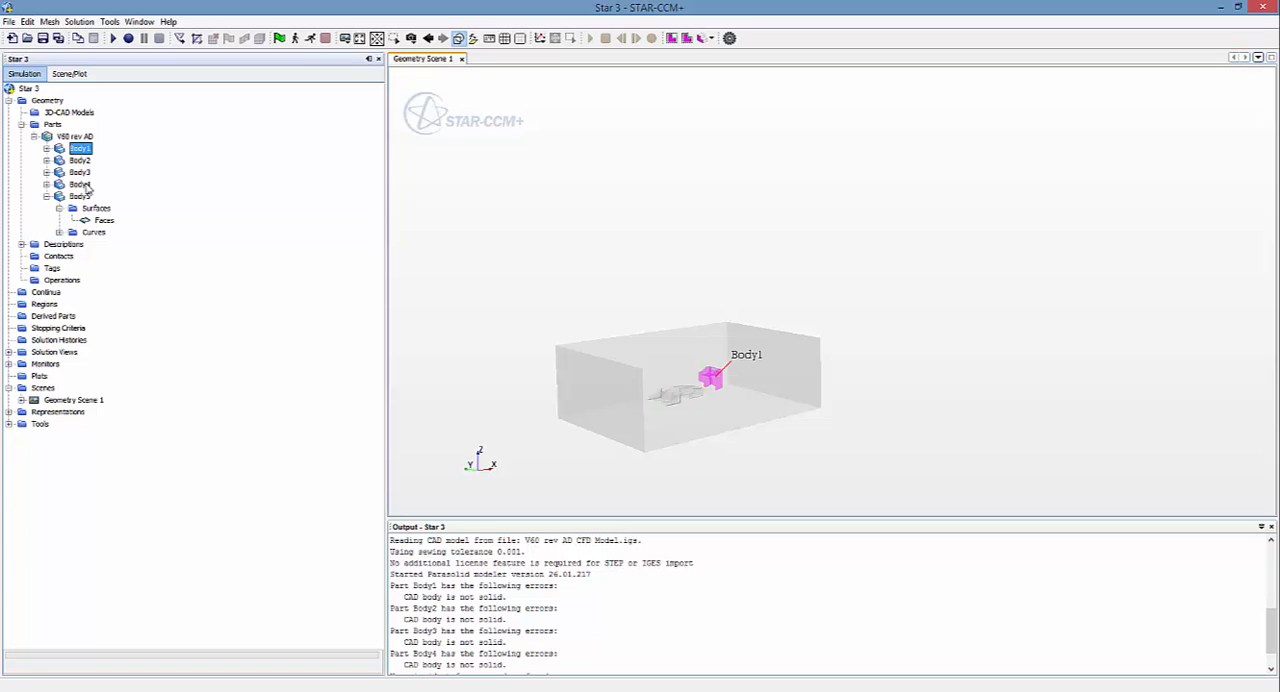
{"action": "left_click", "coordinate": [76, 185], "text": "shift"}
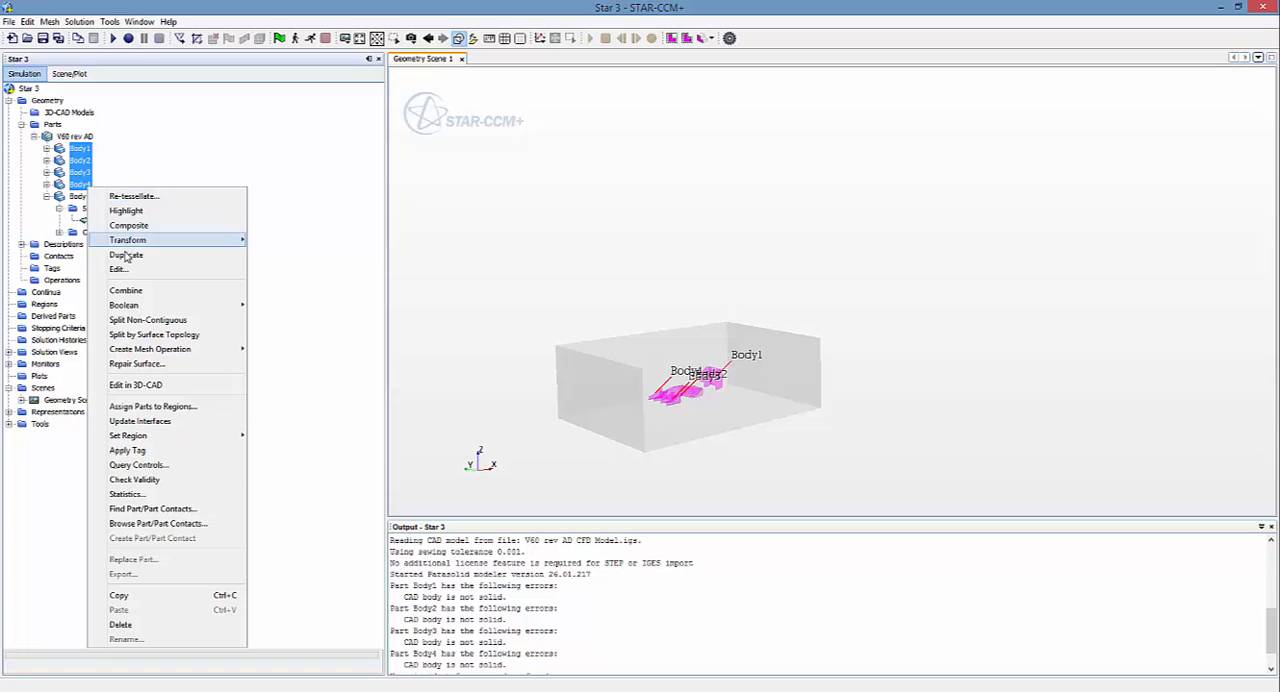
{"action": "left_click", "coordinate": [125, 290]}
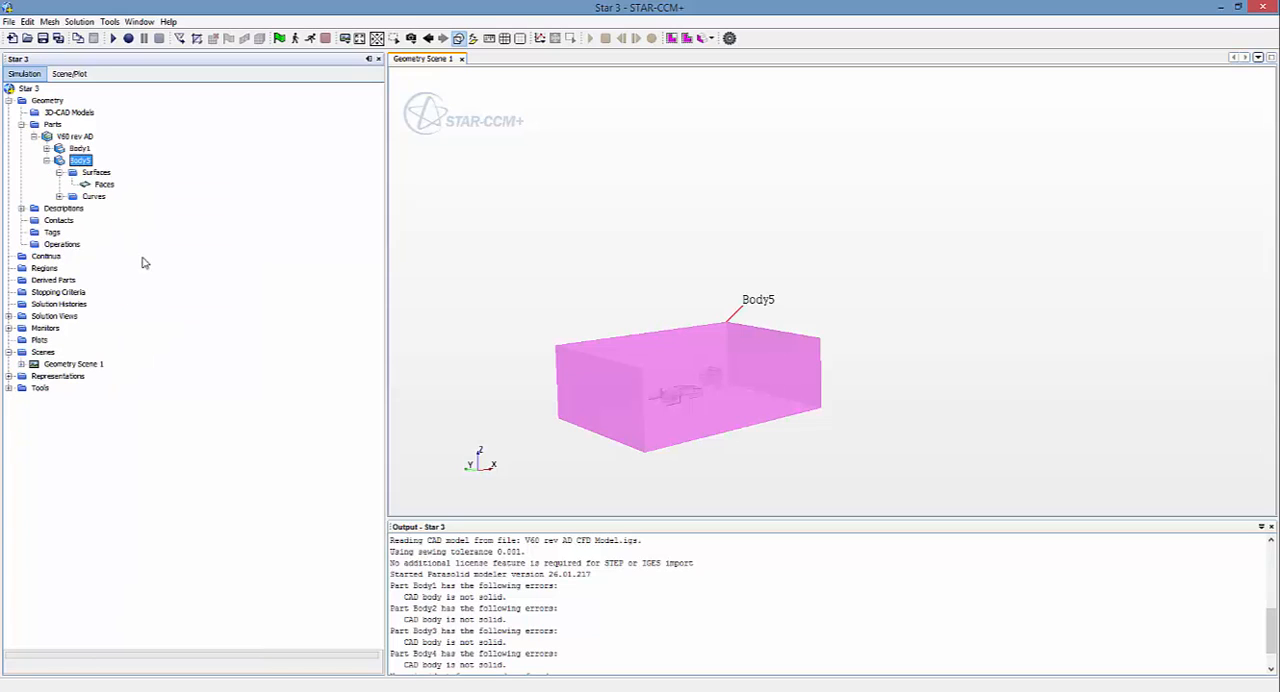
{"action": "left_click", "coordinate": [80, 150]}
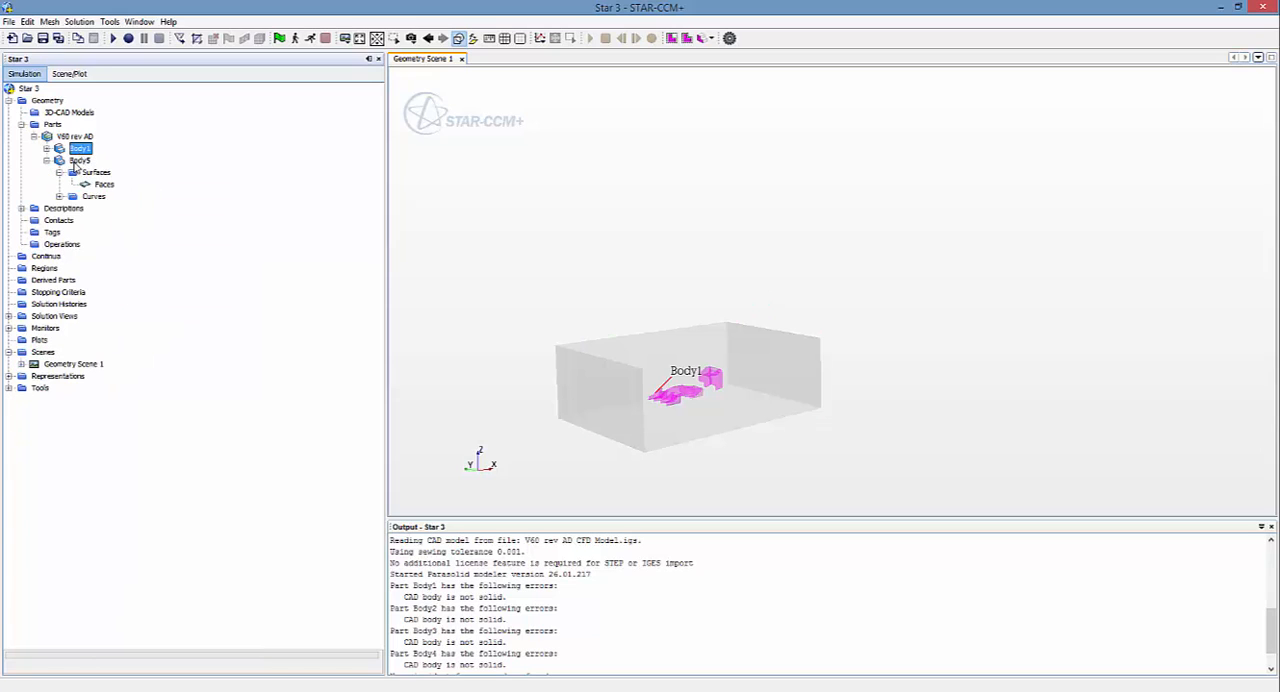
{"action": "left_click", "coordinate": [78, 161]}
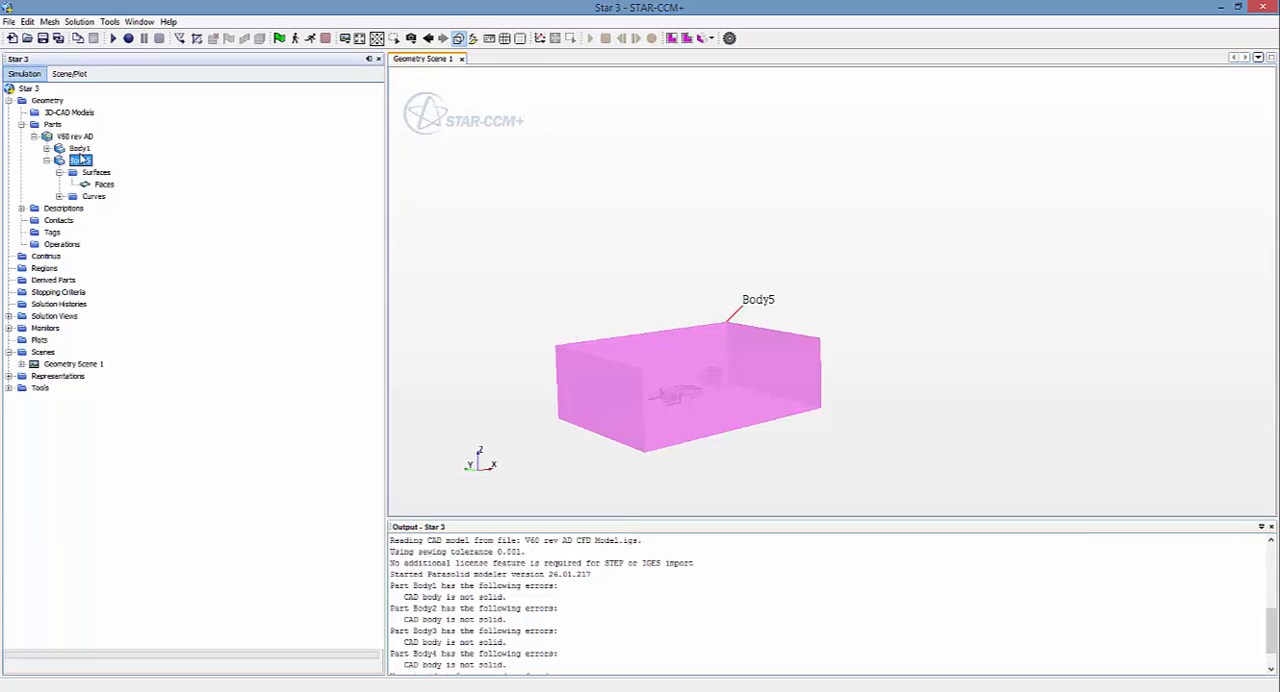
Step: Split Body5's Faces surface by patch, separating the front end face (patch 1041) as a part surface named Inlet
{"action": "left_click", "coordinate": [103, 186]}
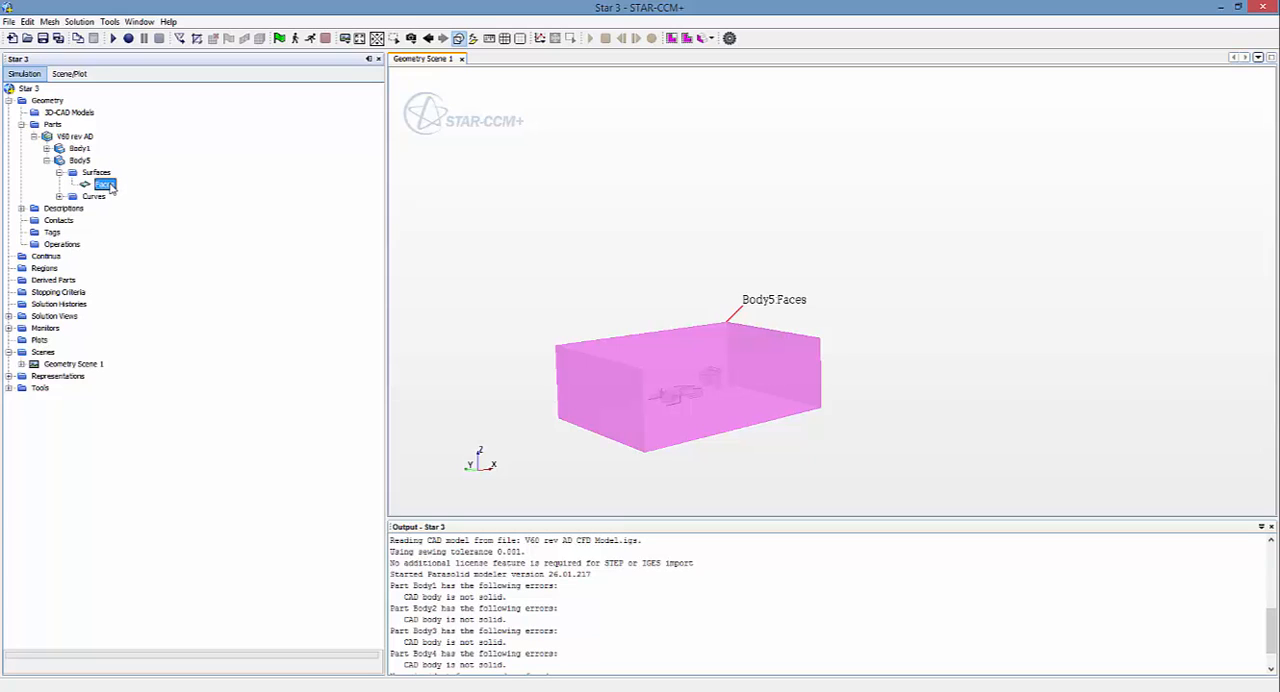
{"action": "right_click", "coordinate": [111, 187]}
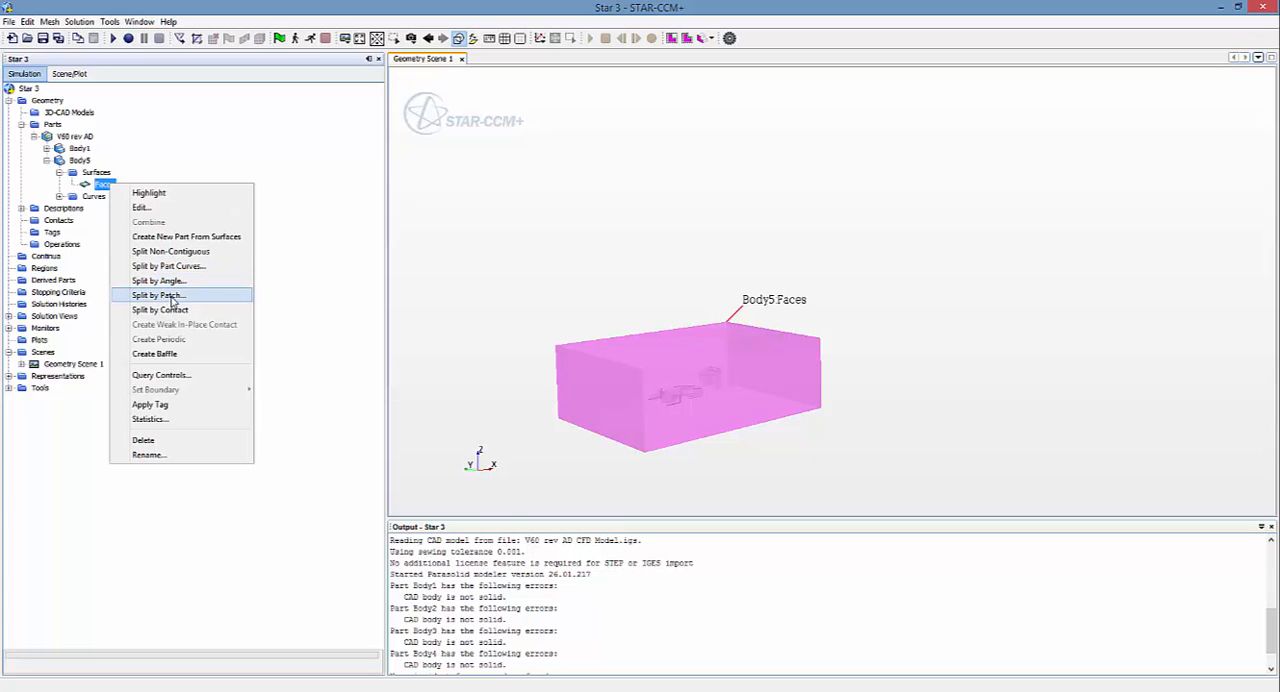
{"action": "left_click", "coordinate": [158, 295]}
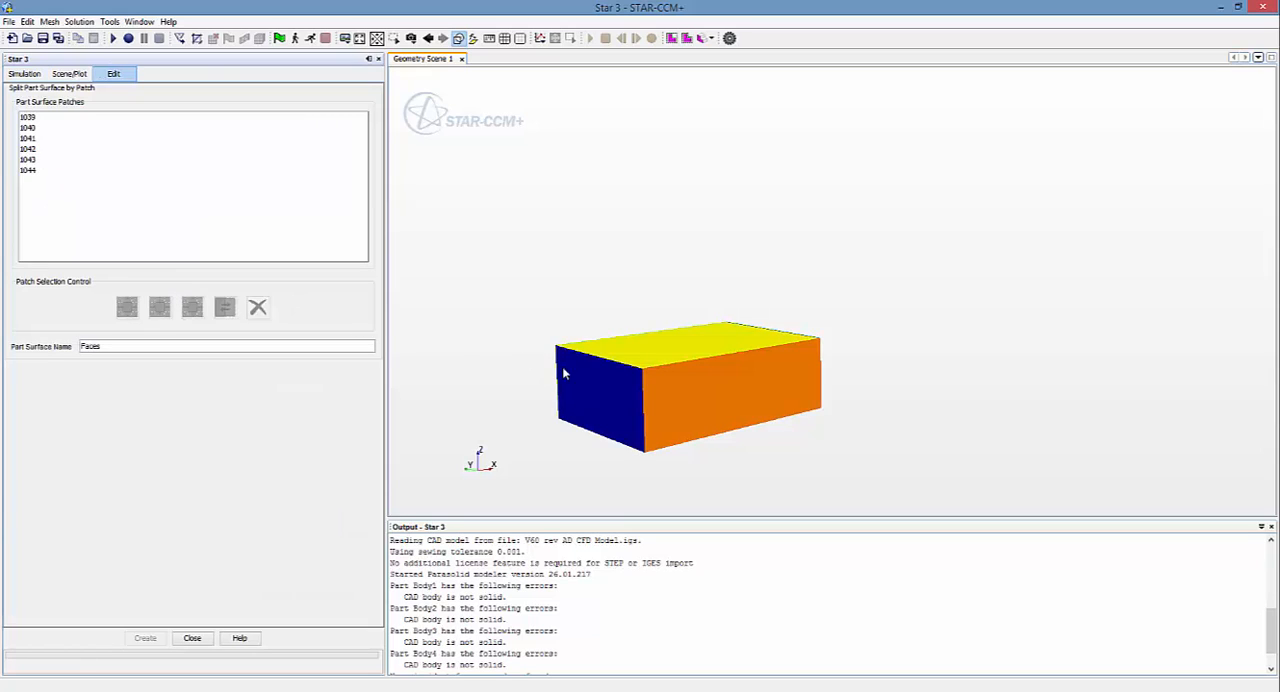
{"action": "left_click", "coordinate": [591, 381]}
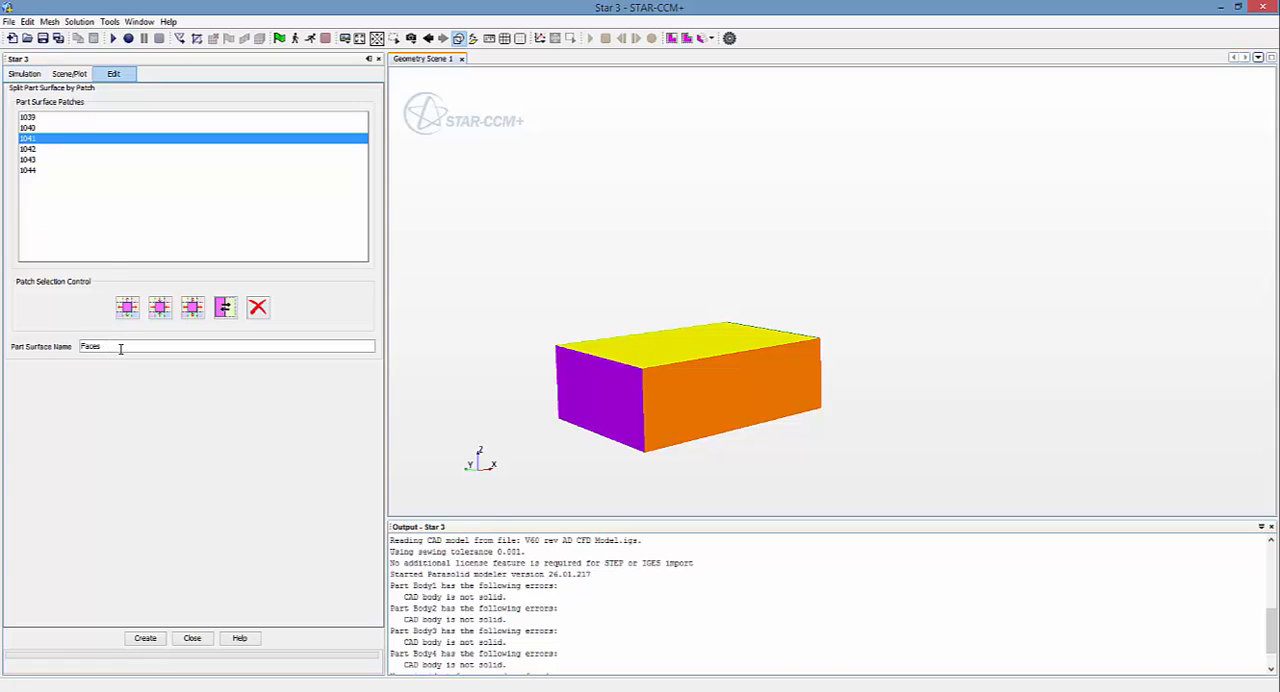
{"action": "double_click", "coordinate": [90, 346]}
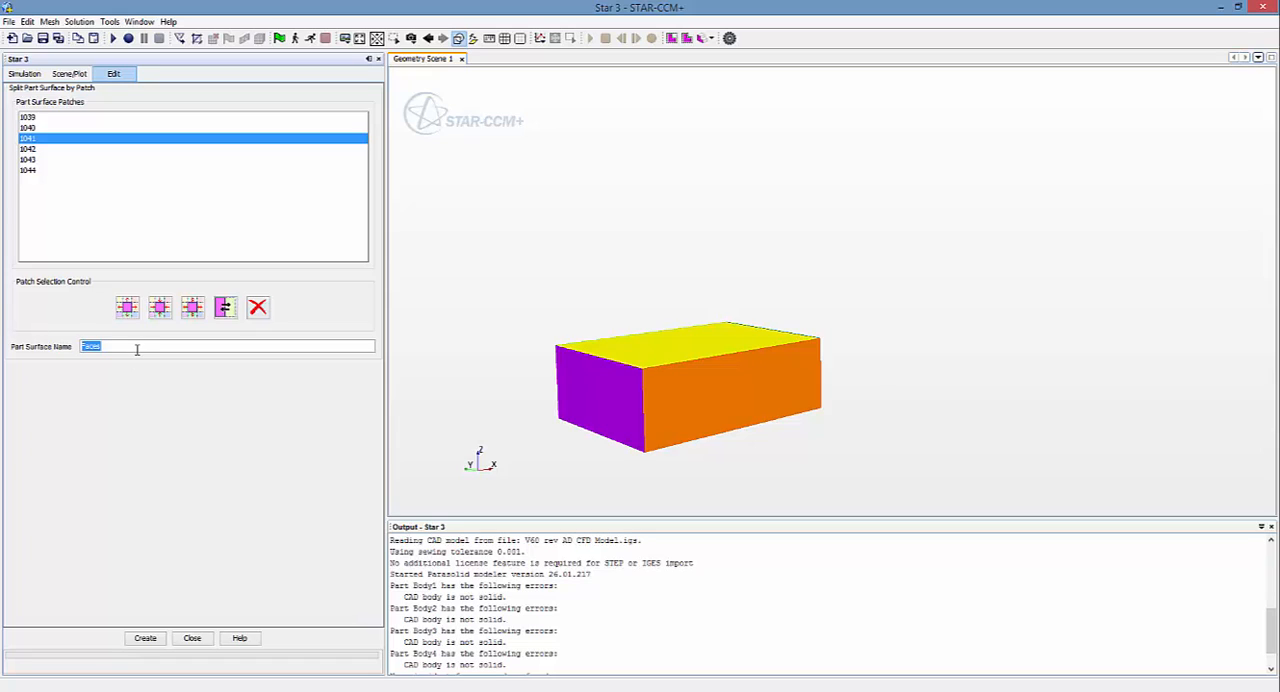
{"action": "type", "text": "Inlet"}
{"action": "left_click", "coordinate": [150, 640]}
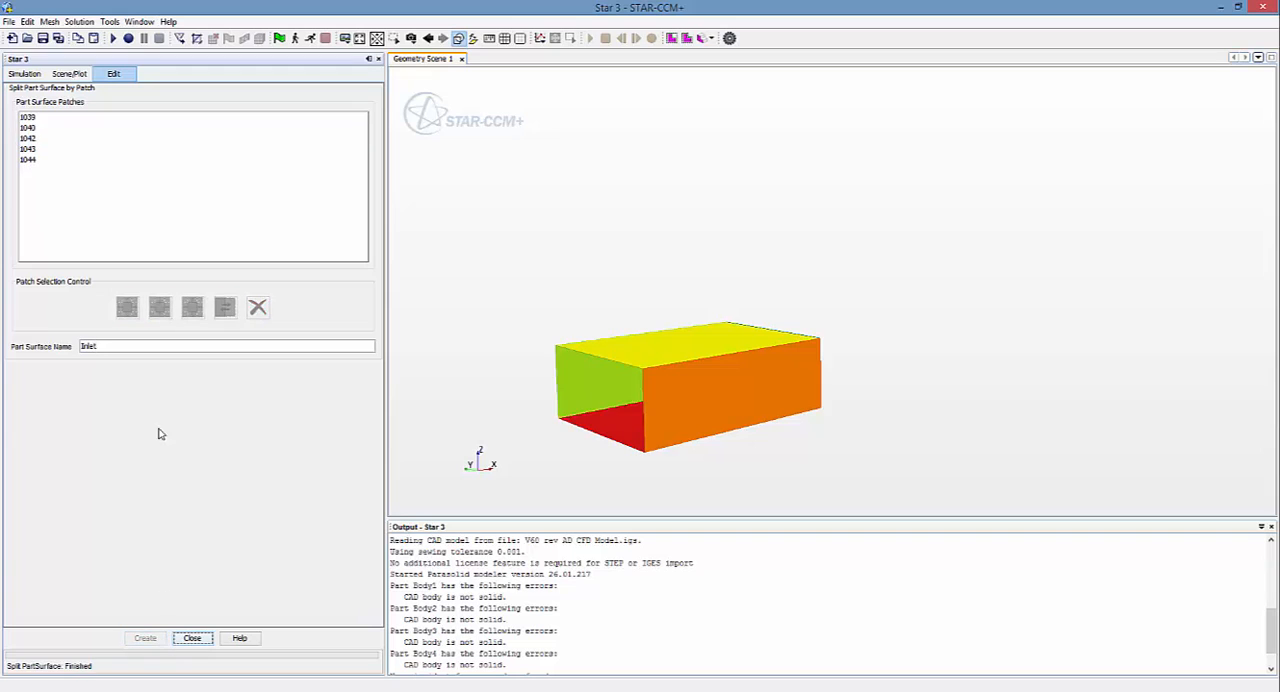
Step: Separate the opposite end face of the box (patch 1043) as a part surface named Outlet
{"action": "left_click_drag", "start_coordinate": [906, 469], "coordinate": [638, 481]}
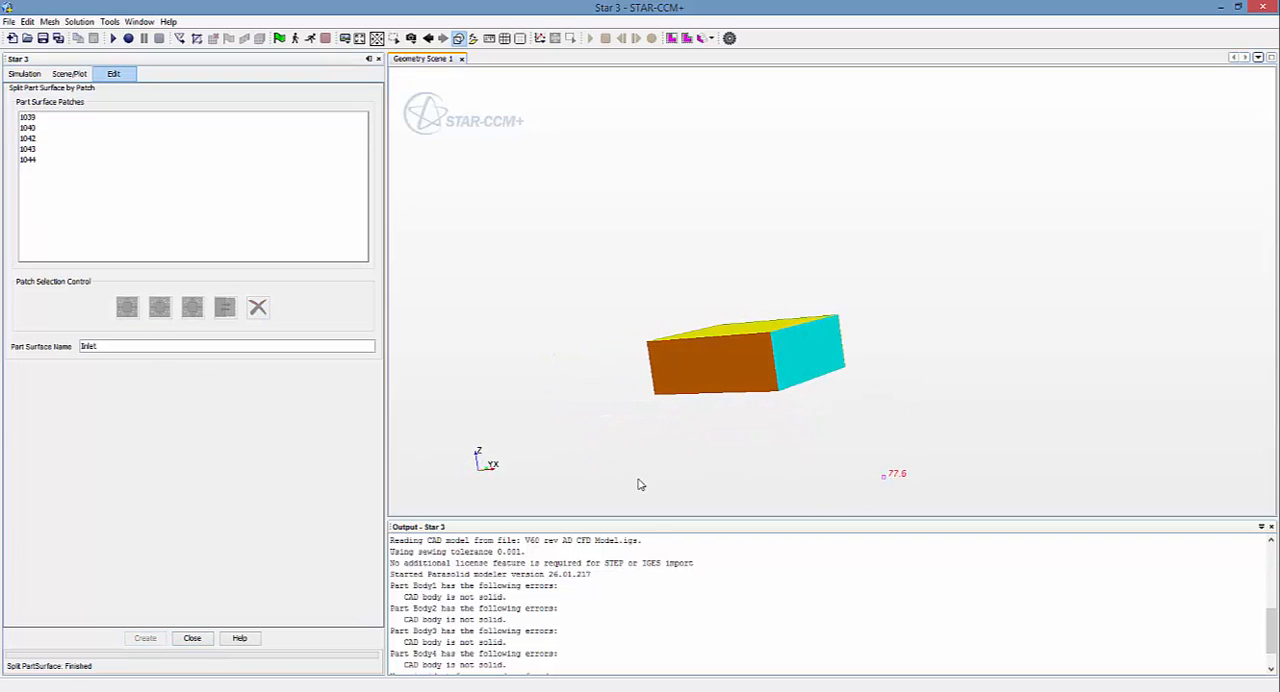
{"action": "left_click", "coordinate": [810, 356]}
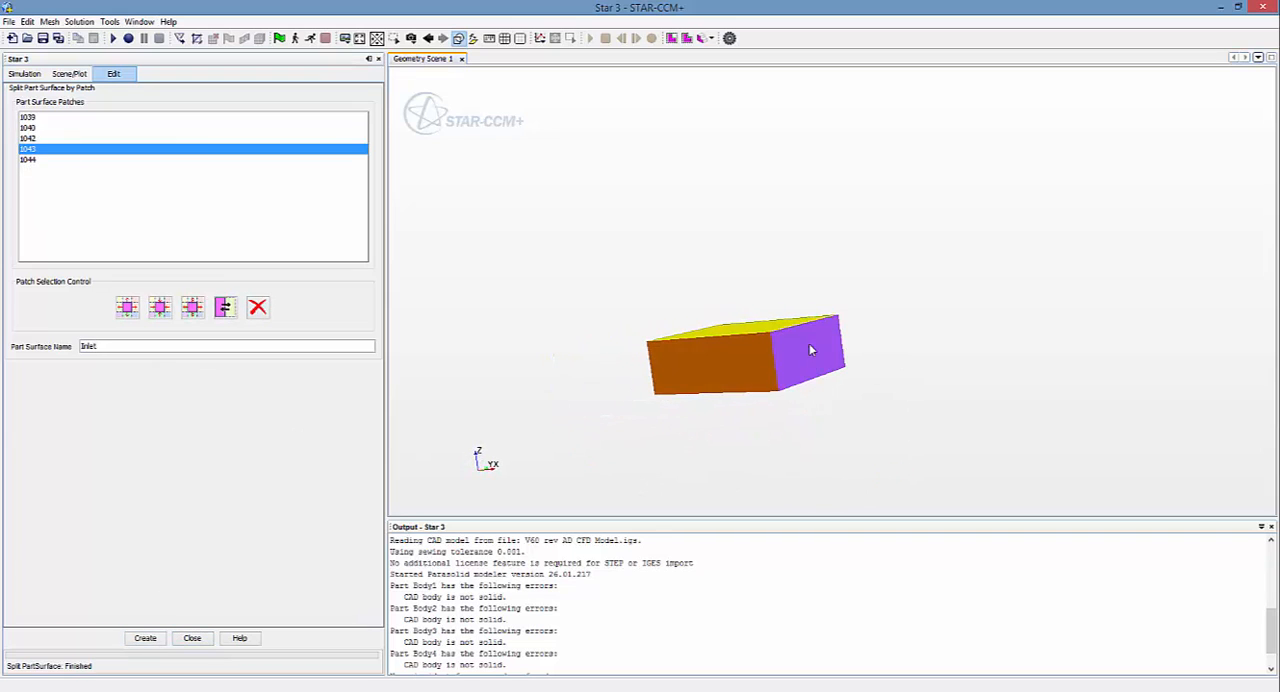
{"action": "double_click", "coordinate": [107, 347]}
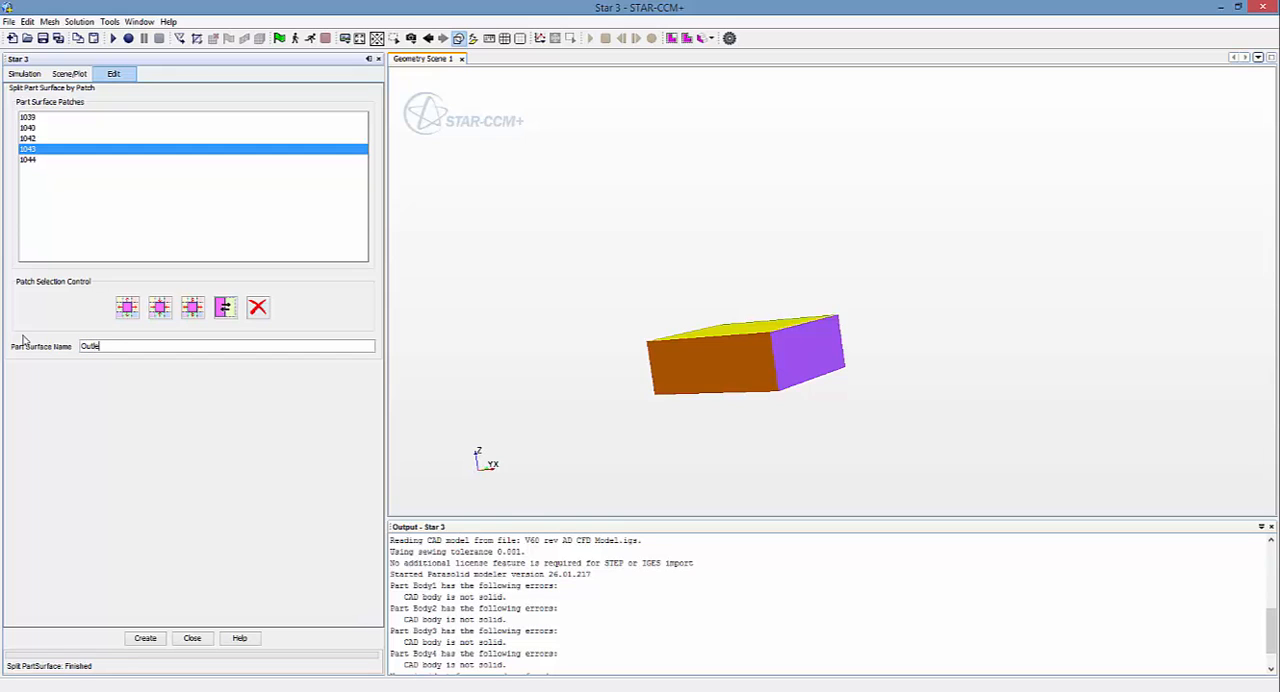
{"action": "left_click", "coordinate": [145, 640]}
{"action": "left_click_drag", "start_coordinate": [558, 342], "coordinate": [655, 407]}
{"action": "left_click_drag", "start_coordinate": [654, 349], "coordinate": [545, 328]}
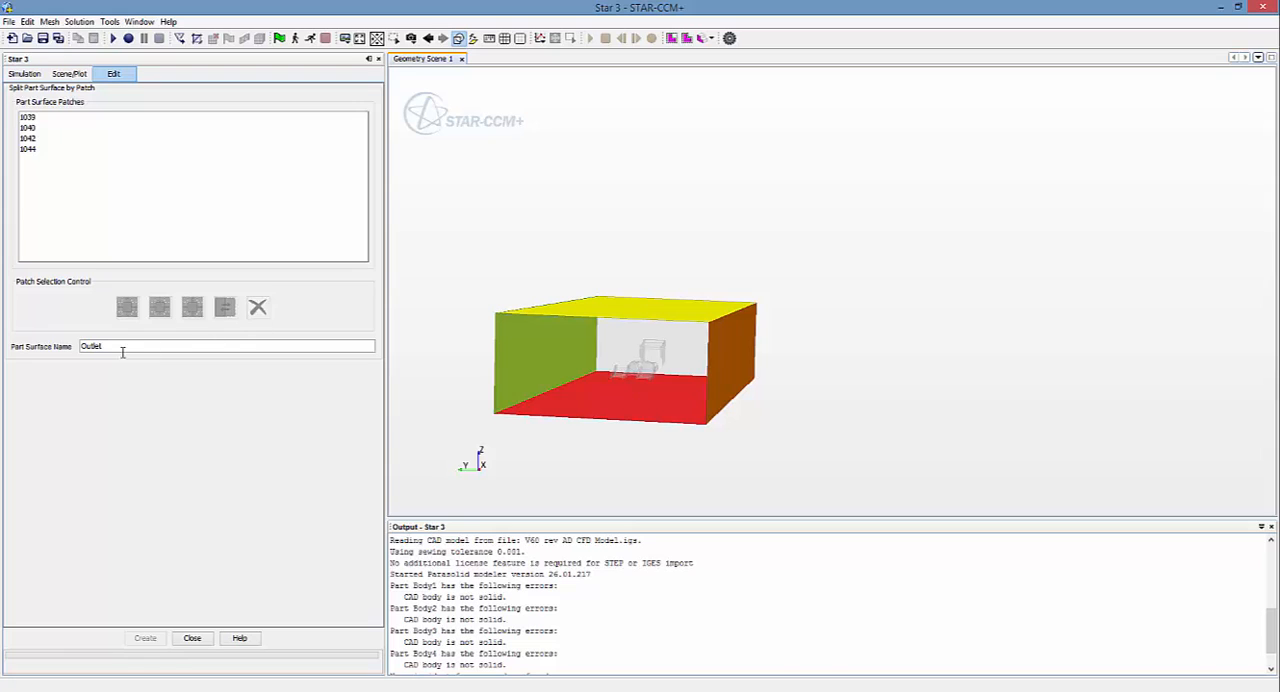
{"action": "left_click", "coordinate": [37, 149]}
{"action": "left_click", "coordinate": [32, 118], "text": "shift"}
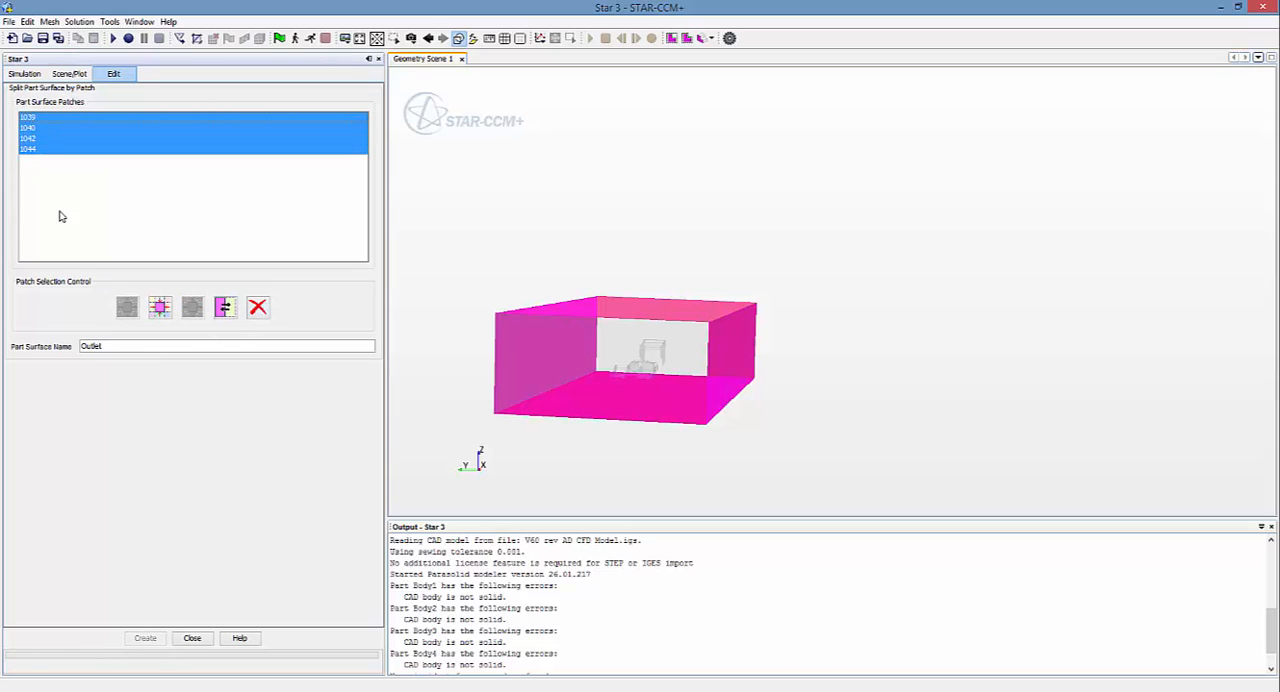
{"action": "left_click_drag", "start_coordinate": [117, 343], "coordinate": [3, 333]}
{"action": "type", "text": "I"}
Step: Finish the patch split and rename Body5's remaining Faces surface as tunnel
{"action": "left_click", "coordinate": [196, 642]}
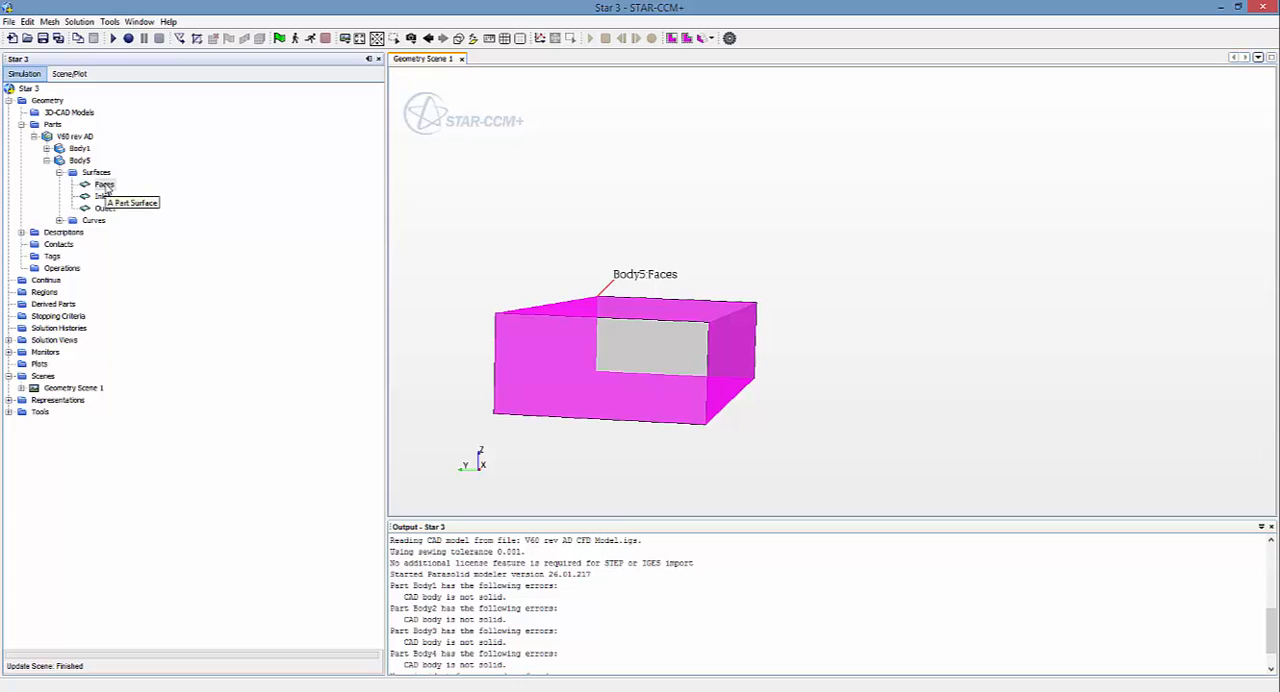
{"action": "left_click", "coordinate": [105, 186]}
{"action": "left_click", "coordinate": [105, 186]}
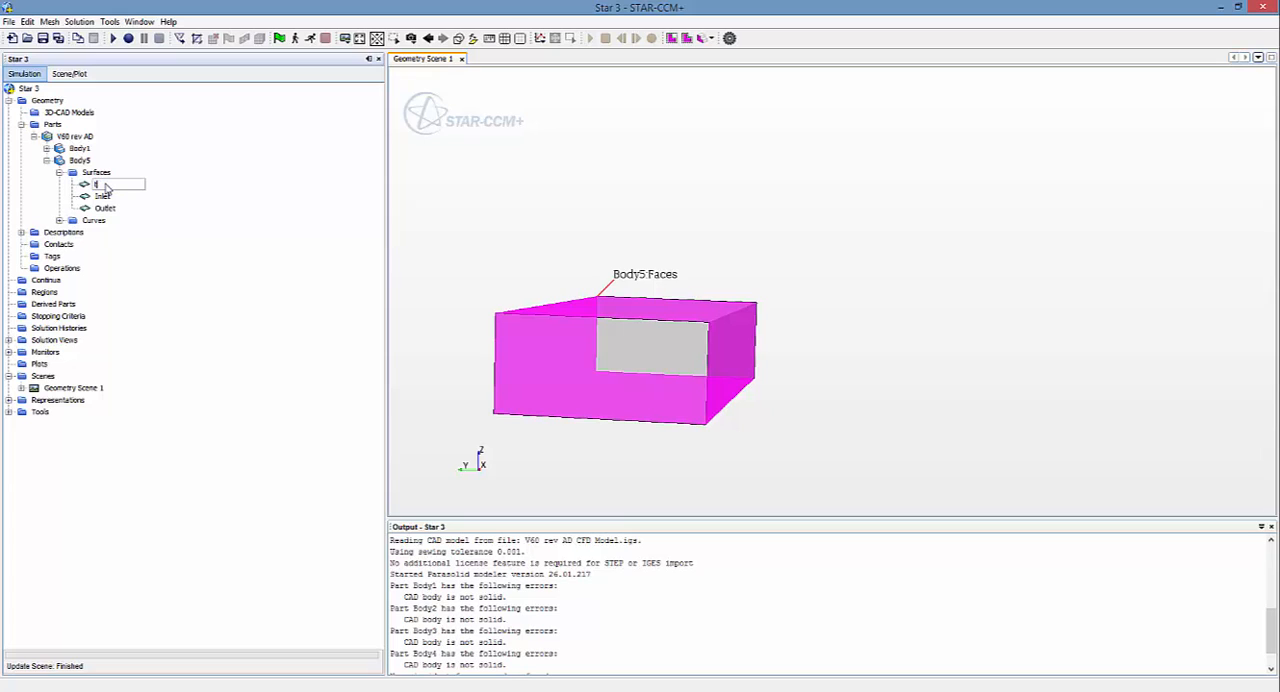
{"action": "key", "text": "Return"}
{"action": "right_click", "coordinate": [105, 188]}
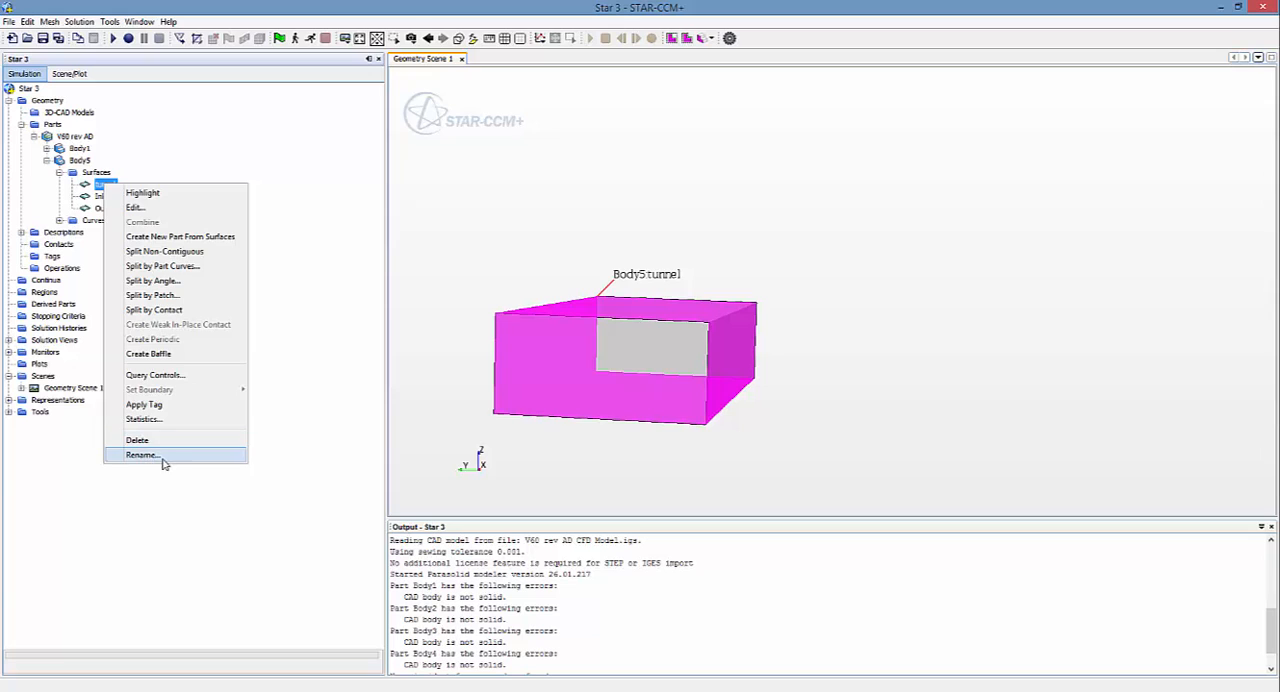
{"action": "left_click", "coordinate": [172, 507]}
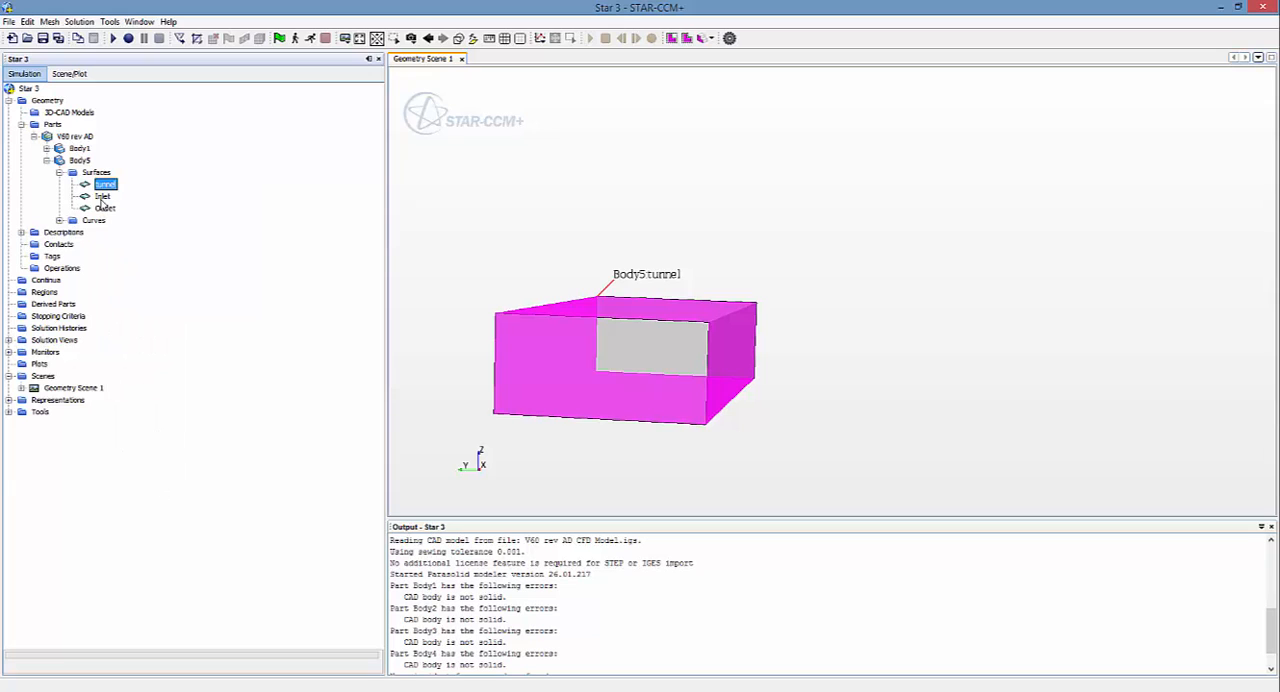
Step: Highlight Body5's Inlet and Outlet surfaces, then the Body5 and Body1 parts, to check the split domain and car geometry
{"action": "left_click", "coordinate": [102, 197]}
{"action": "left_click", "coordinate": [105, 208]}
{"action": "left_click_drag", "start_coordinate": [888, 234], "coordinate": [789, 234]}
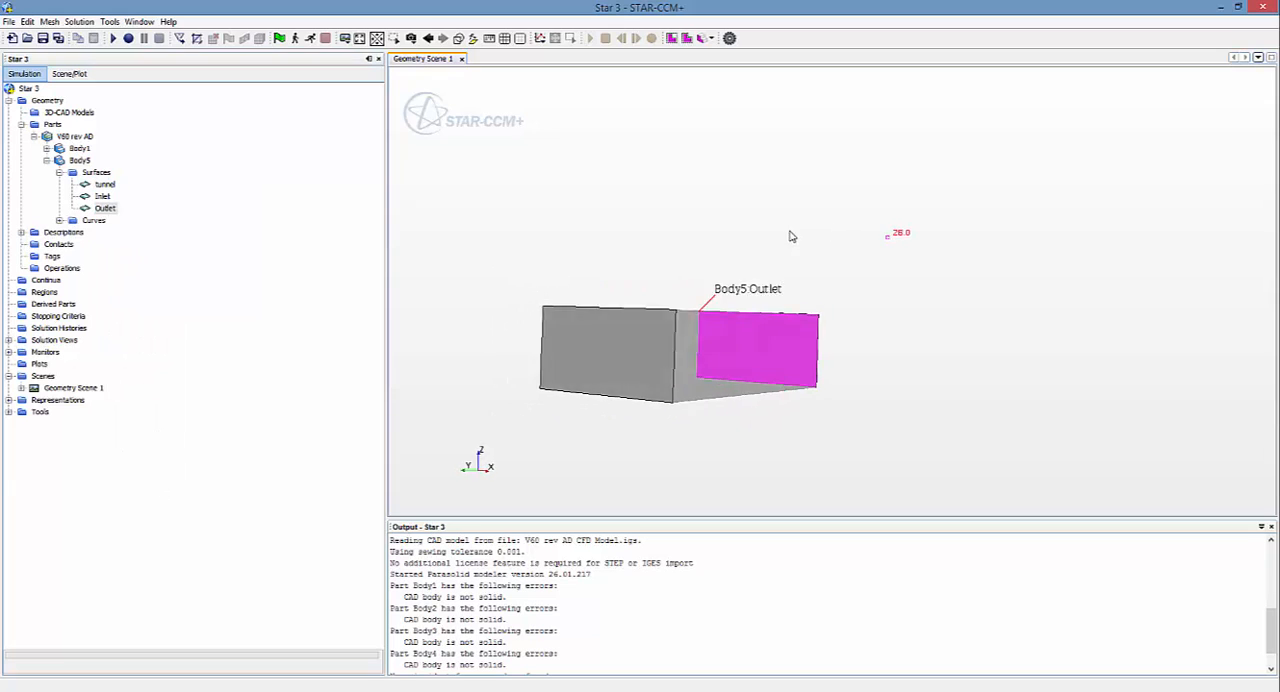
{"action": "left_click", "coordinate": [79, 160]}
{"action": "left_click", "coordinate": [79, 149]}
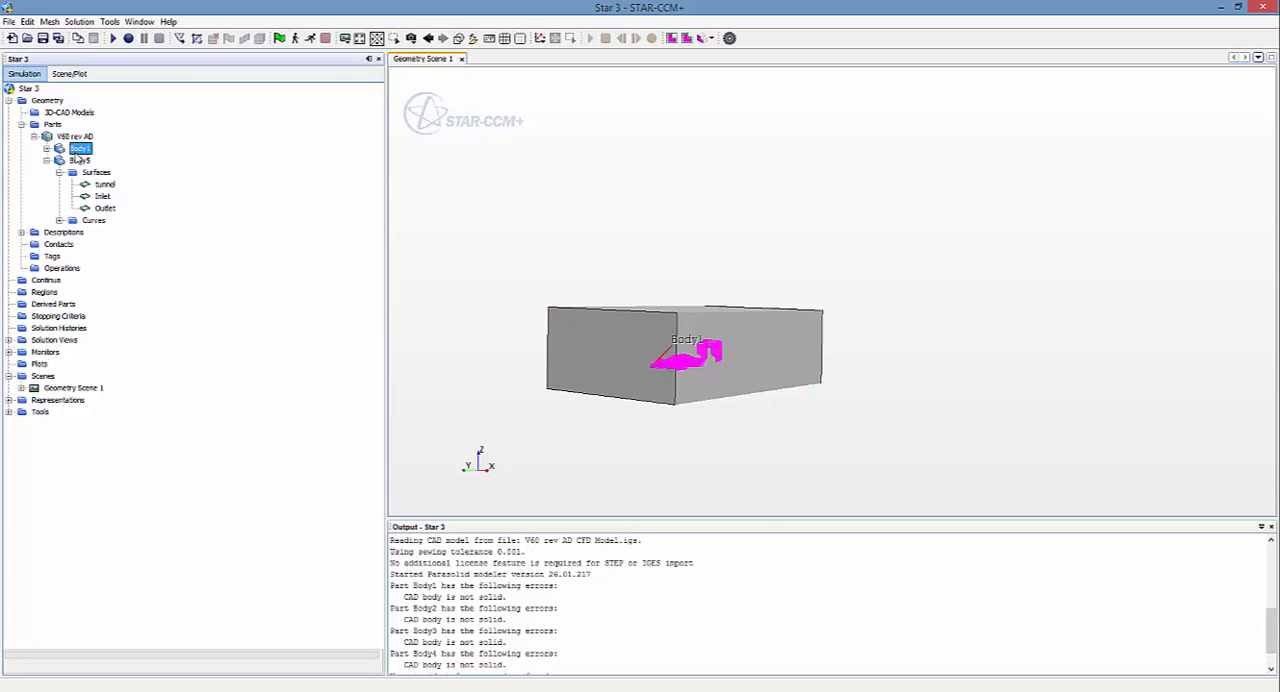
{"action": "left_click_drag", "start_coordinate": [446, 279], "coordinate": [471, 229]}
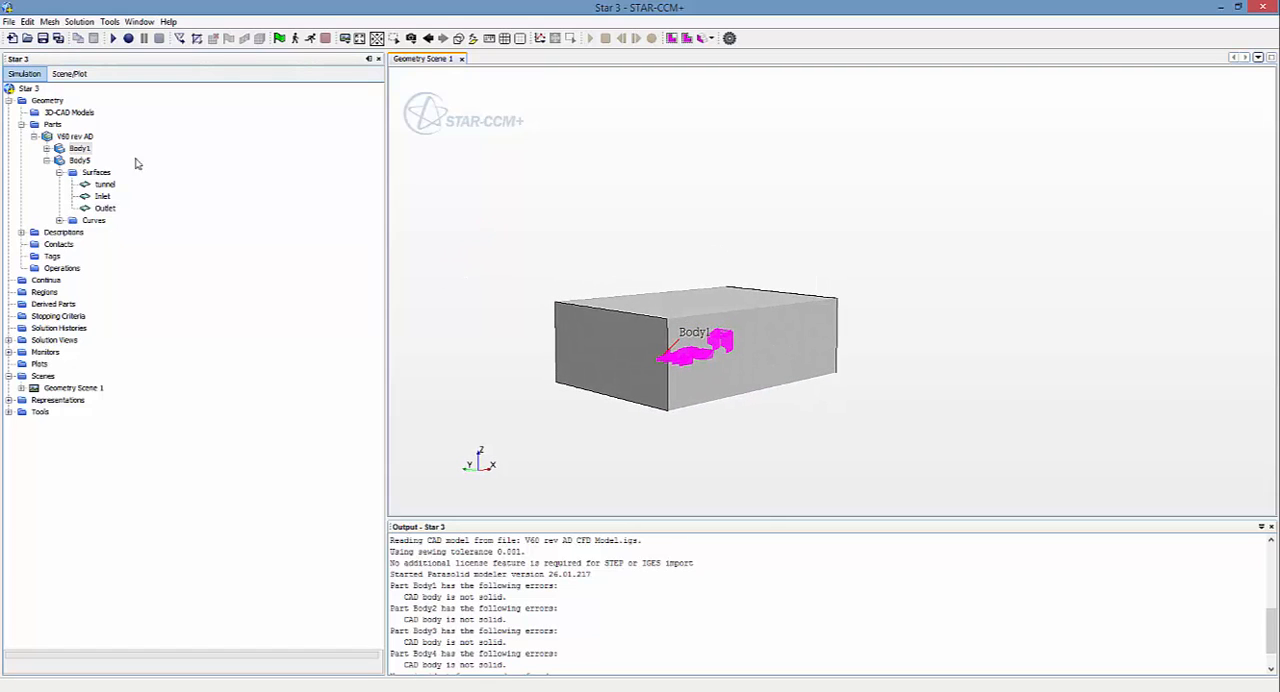
Step: Highlight Body1's surfaces Faces, Faces 2, Faces 3 and Faces 4 one after another, and collapse the part surface lists
{"action": "left_click", "coordinate": [46, 148]}
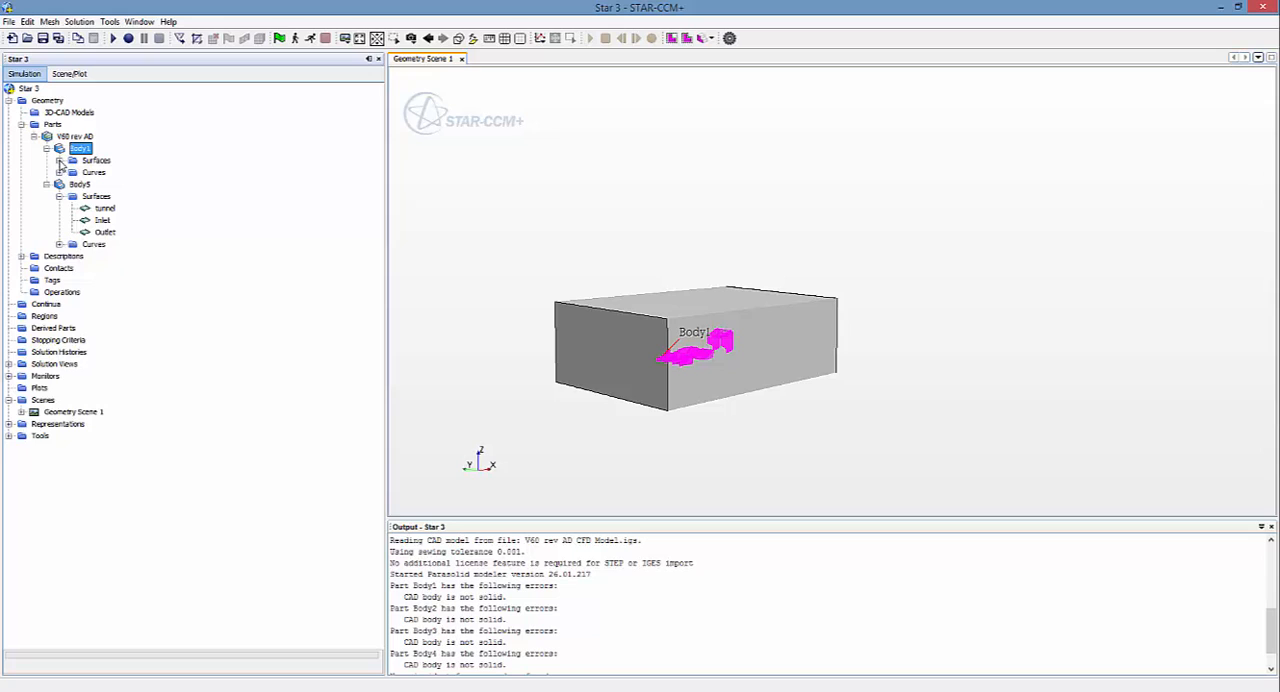
{"action": "left_click", "coordinate": [59, 160]}
{"action": "left_click", "coordinate": [104, 172]}
{"action": "left_click", "coordinate": [106, 184]}
{"action": "left_click", "coordinate": [107, 196]}
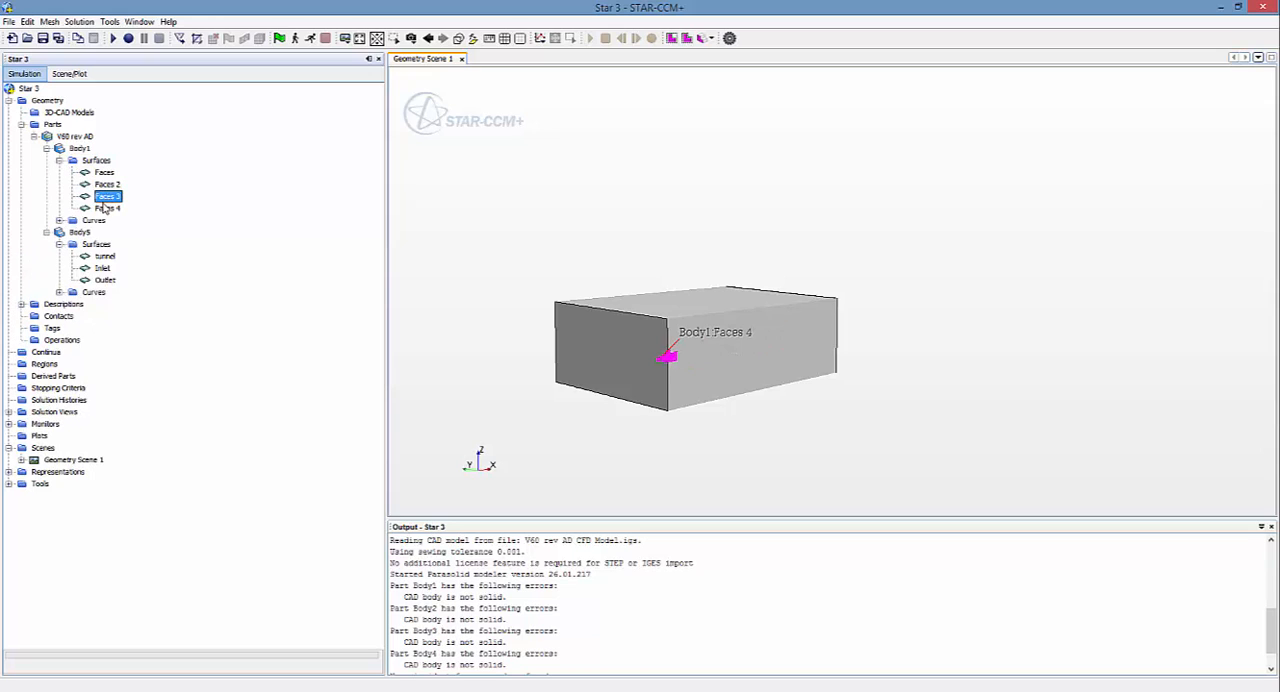
{"action": "left_click", "coordinate": [107, 208]}
{"action": "left_click", "coordinate": [59, 161]}
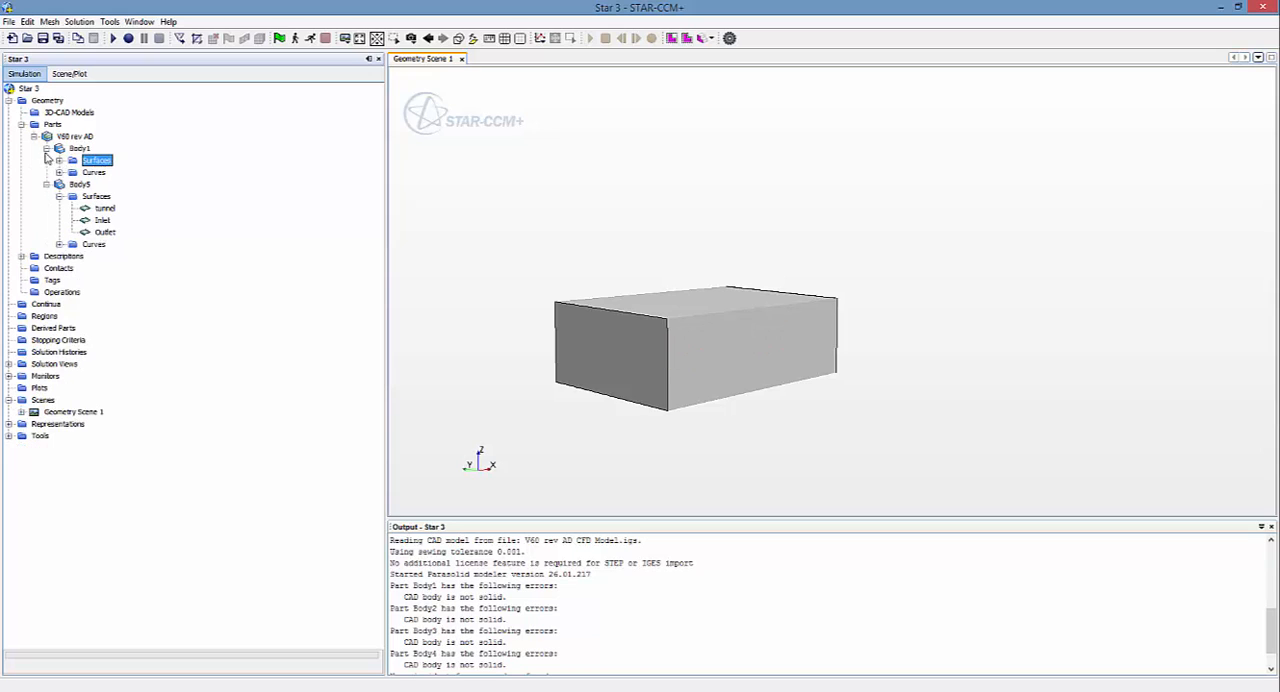
{"action": "left_click", "coordinate": [46, 148]}
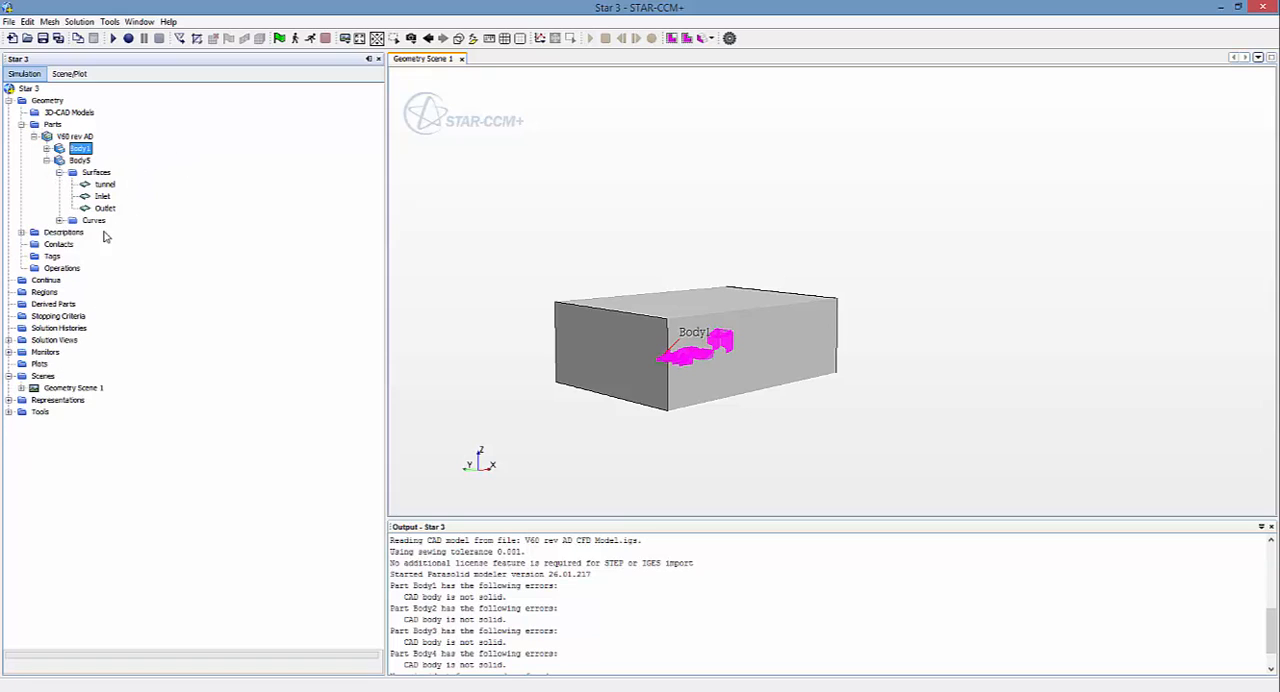
{"action": "left_click", "coordinate": [59, 173]}
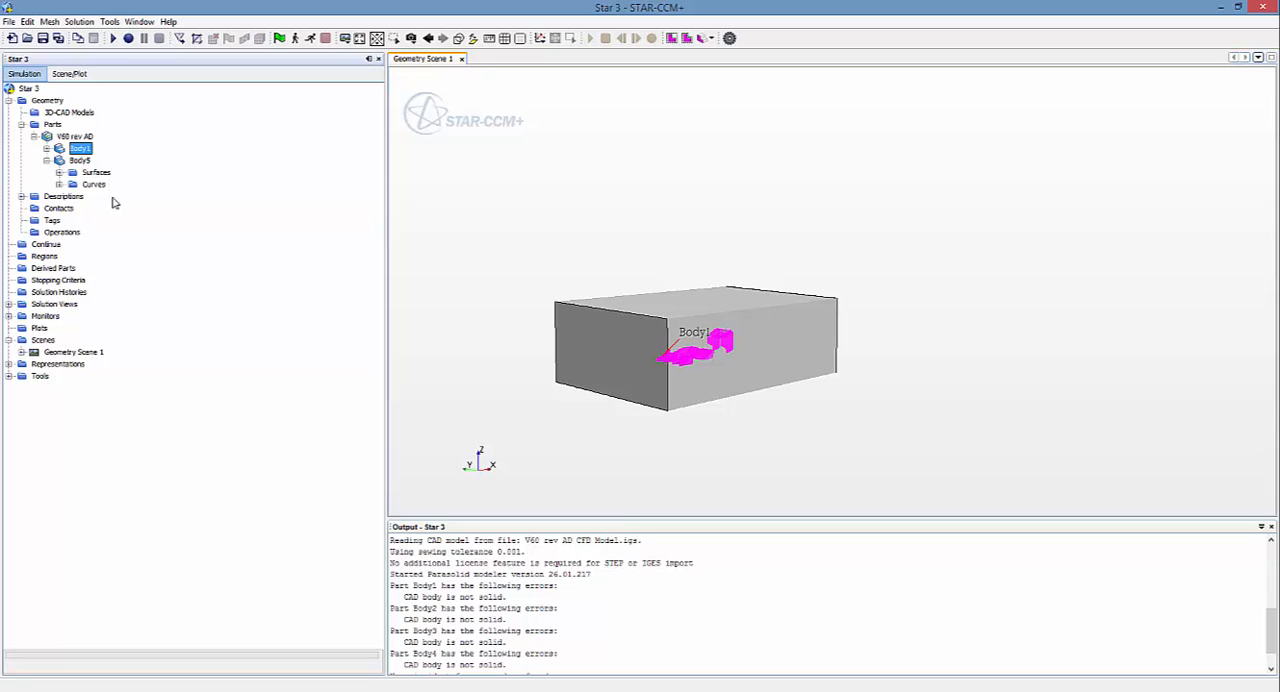
{"action": "left_click", "coordinate": [519, 343]}
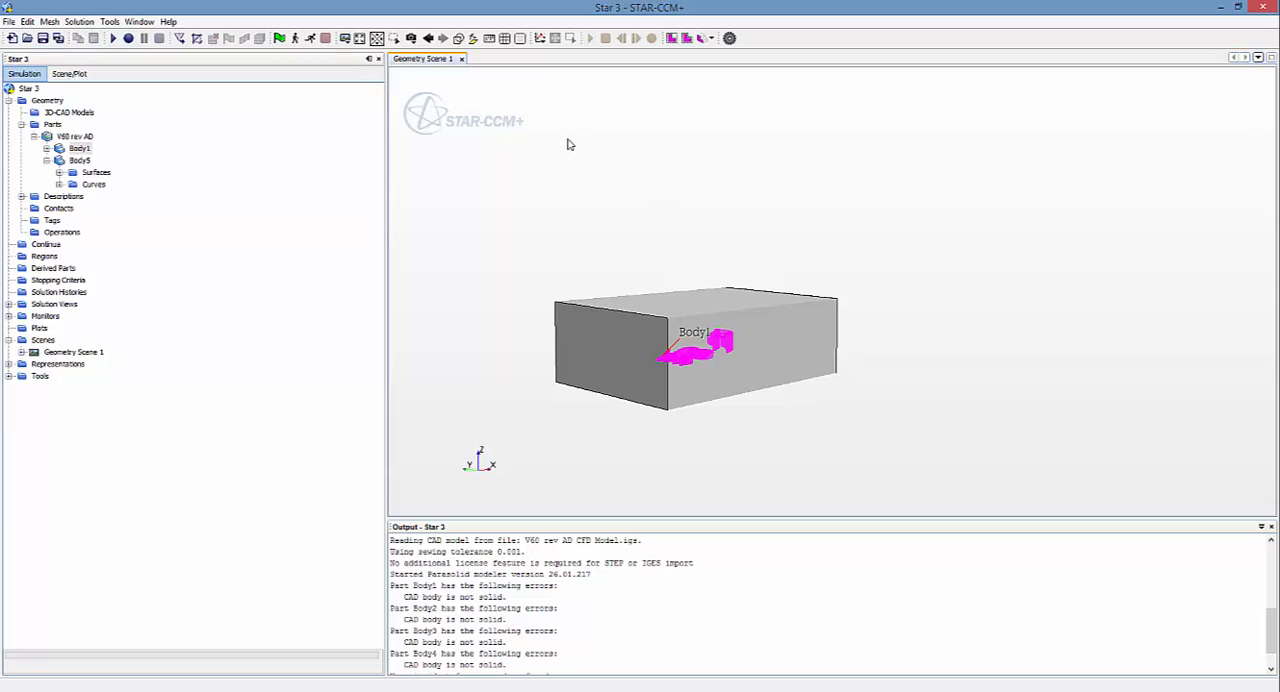
Step: Assign the V60 rev AD parts Body1 and Body5 to one region, creating a boundary for each part surface
{"action": "left_click", "coordinate": [63, 137]}
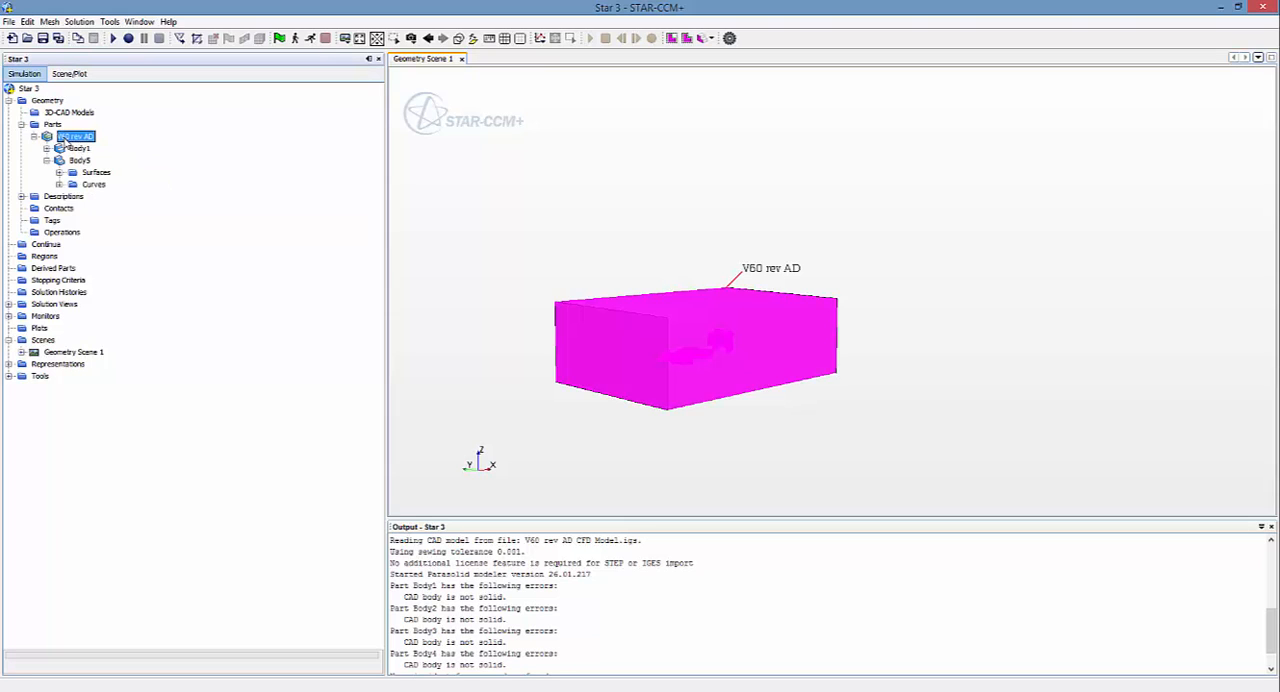
{"action": "right_click", "coordinate": [63, 140]}
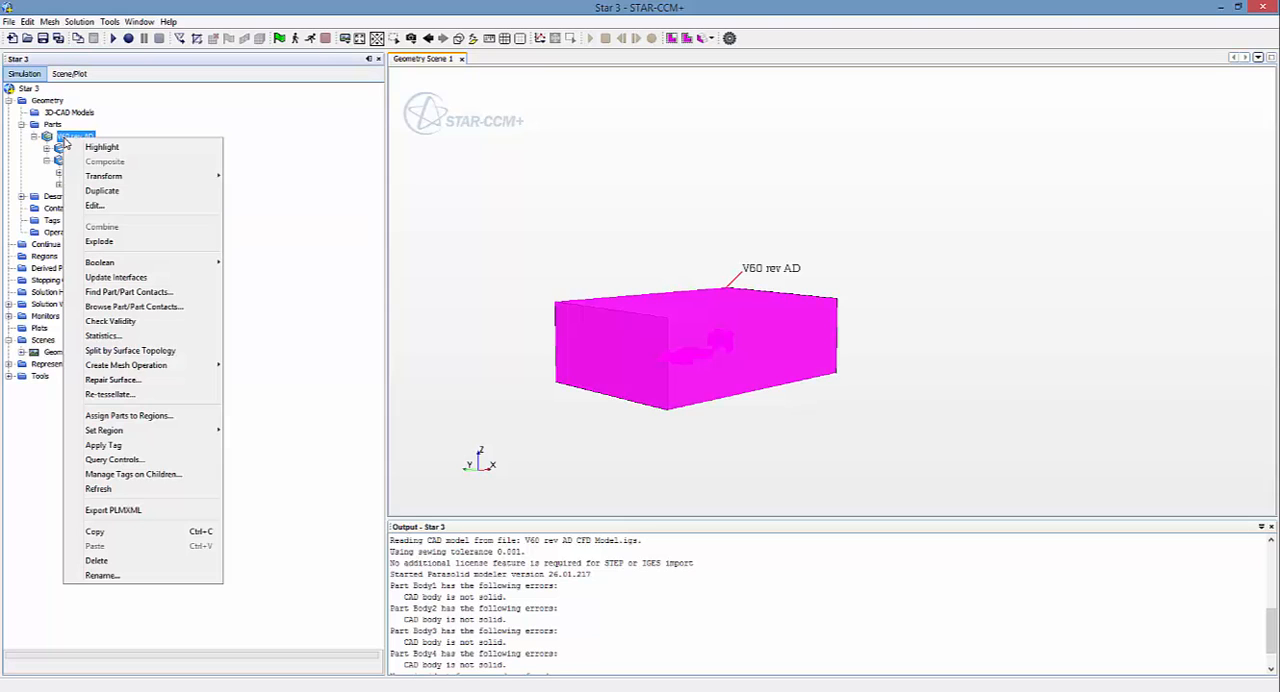
{"action": "left_click", "coordinate": [153, 421]}
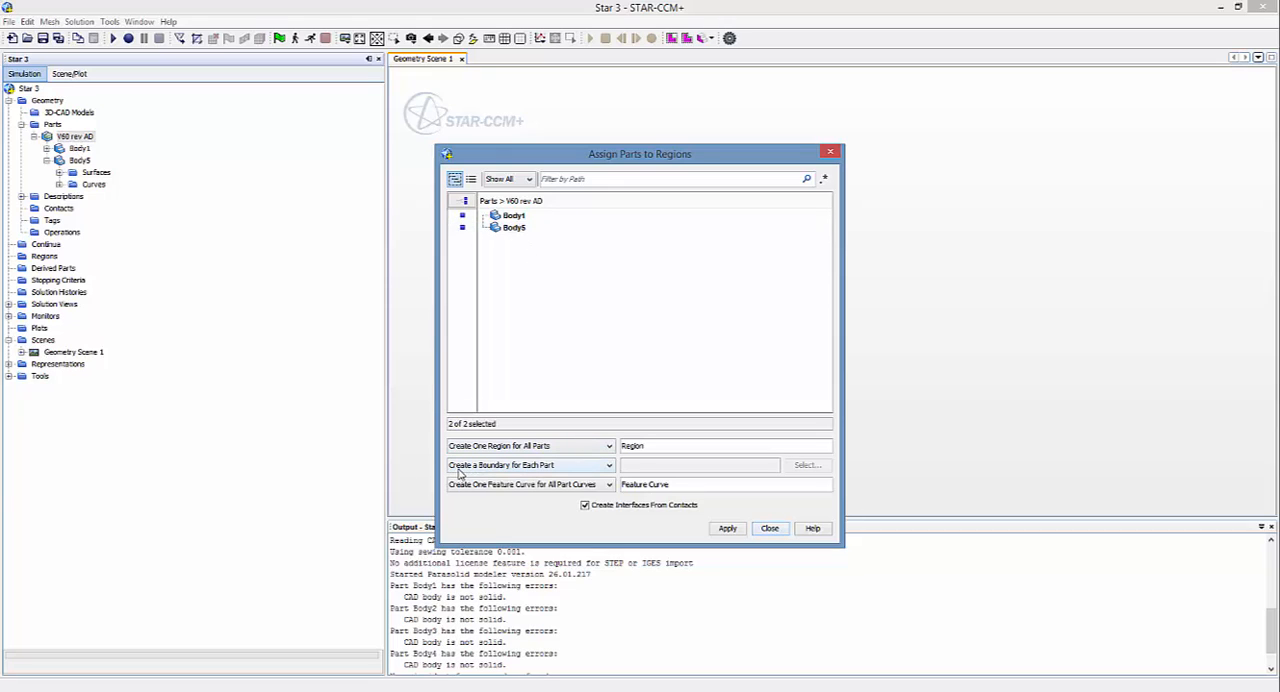
{"action": "left_click", "coordinate": [512, 467]}
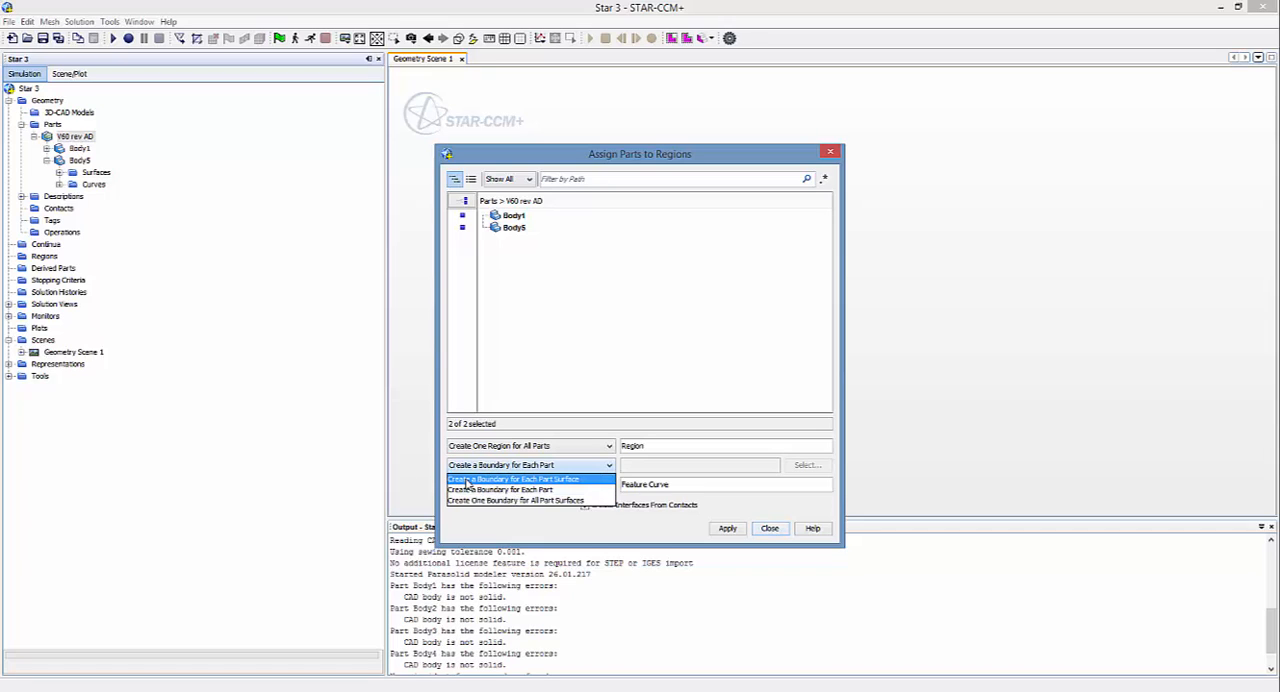
{"action": "left_click", "coordinate": [466, 481]}
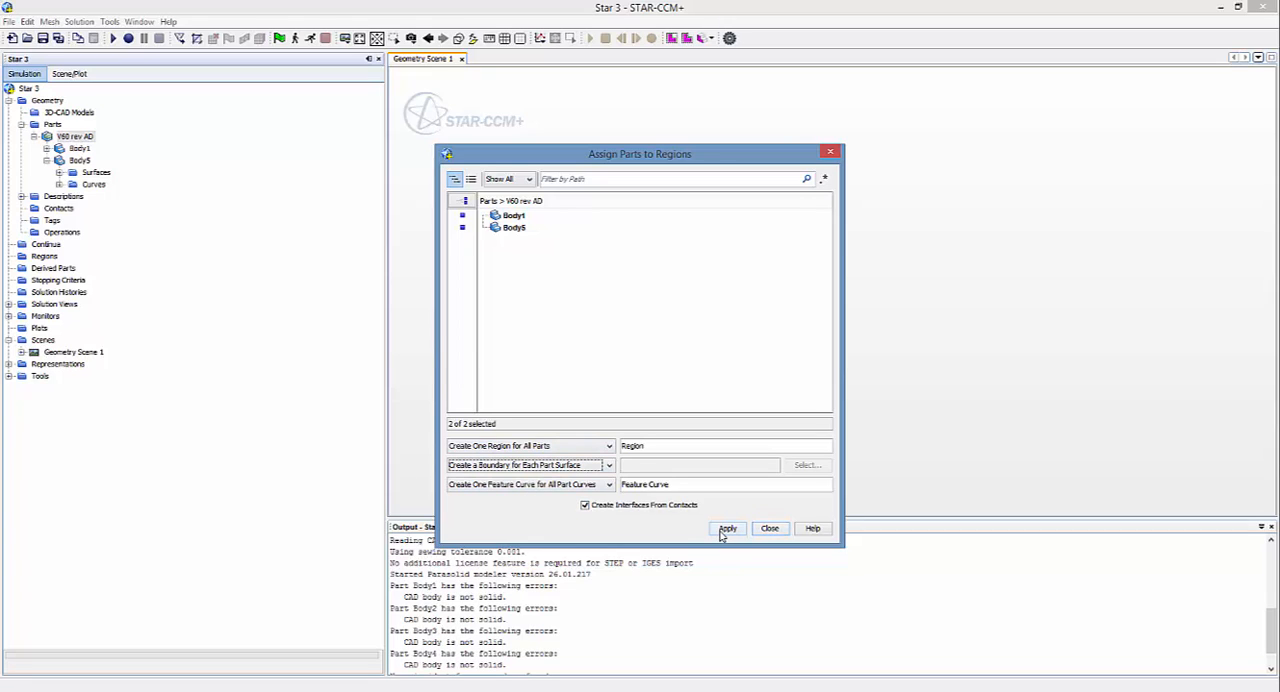
{"action": "left_click", "coordinate": [726, 529]}
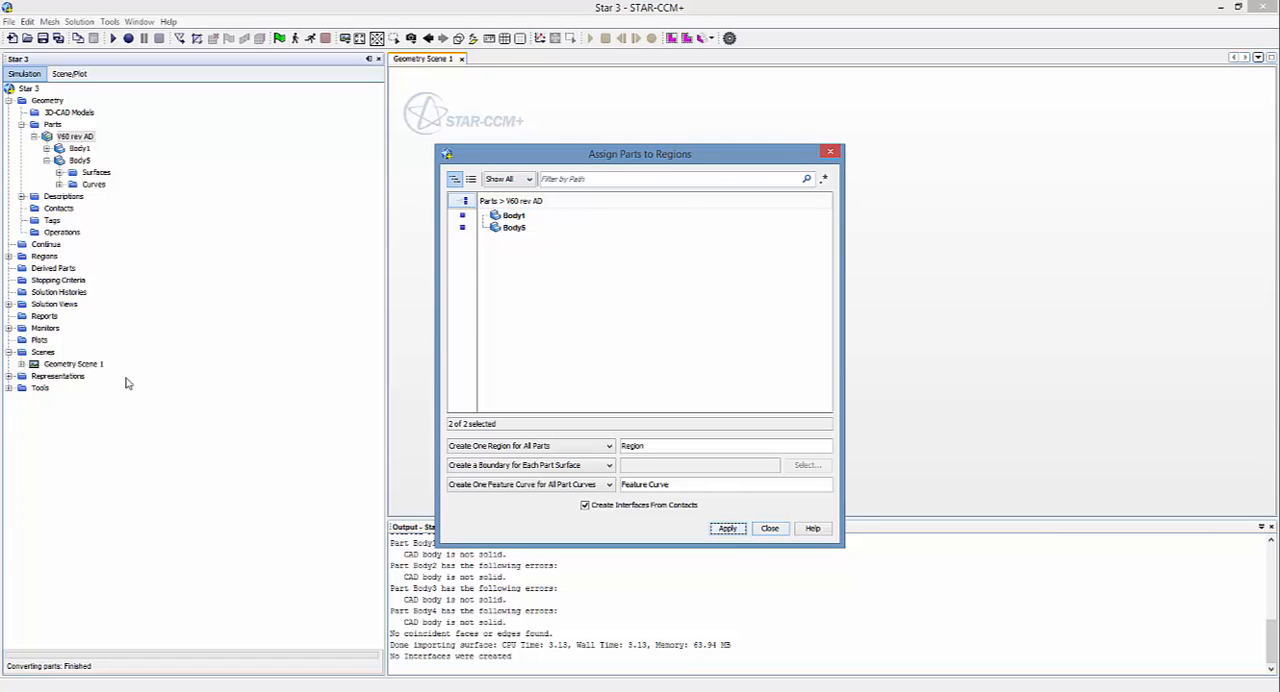
{"action": "left_click", "coordinate": [830, 152]}
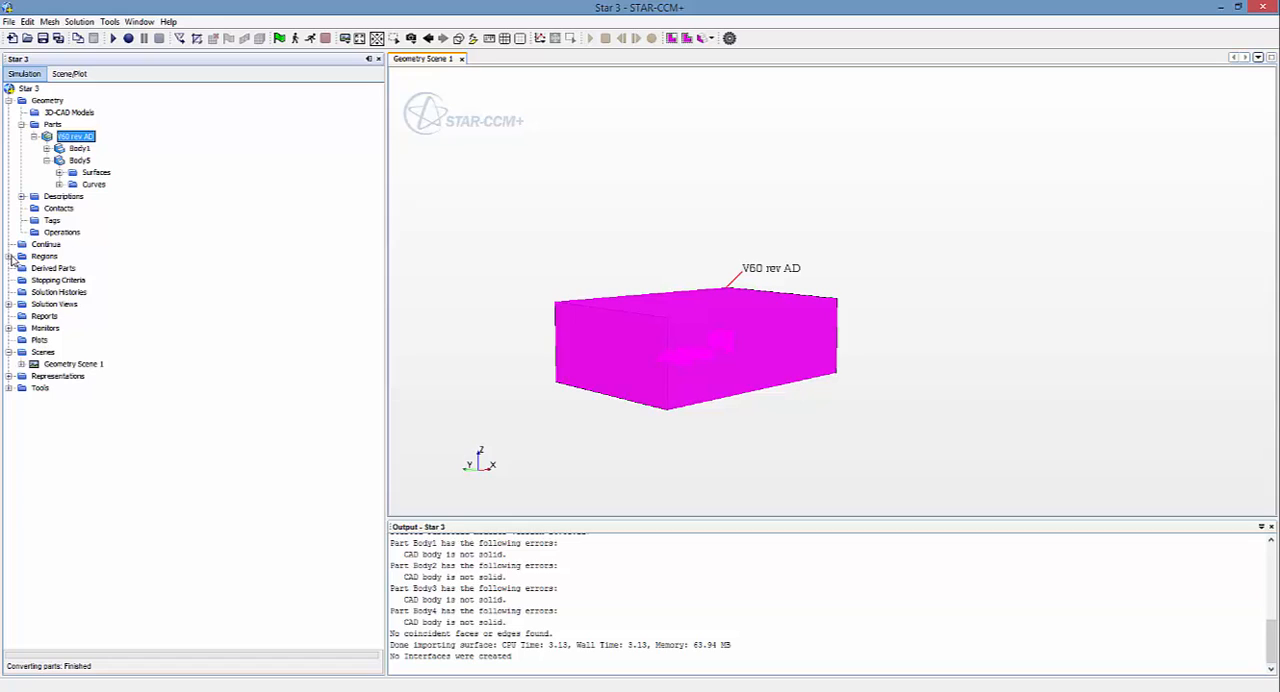
Step: Expand the new region's boundaries and highlight the Body5 inlet, outlet and tunnel boundaries and the Body1 boundaries to check them
{"action": "left_click", "coordinate": [10, 257]}
{"action": "left_click", "coordinate": [22, 268]}
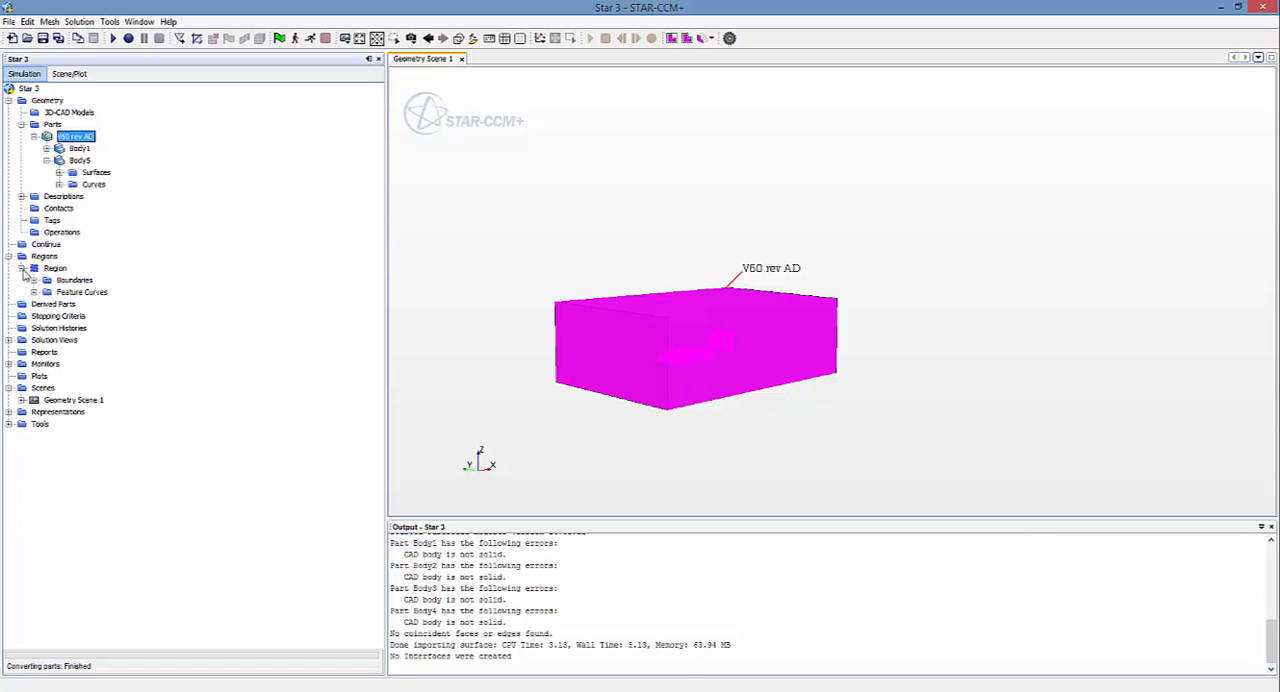
{"action": "left_click", "coordinate": [34, 280]}
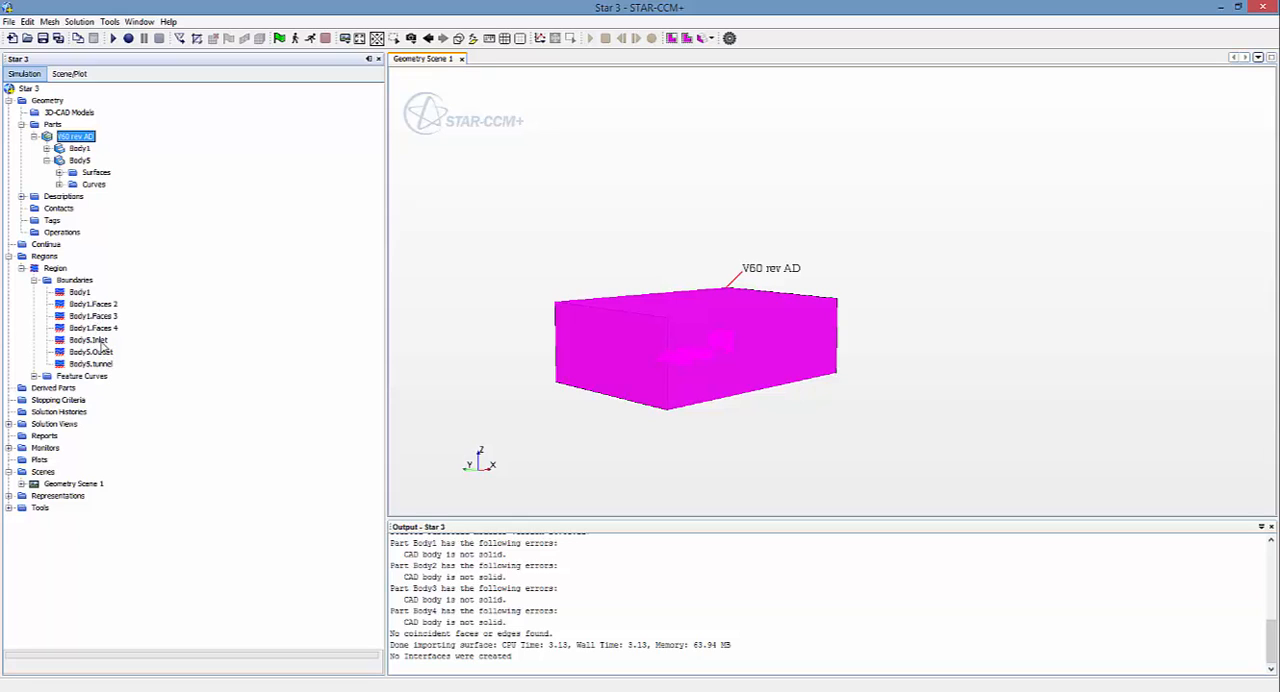
{"action": "left_click", "coordinate": [90, 340]}
{"action": "left_click", "coordinate": [92, 352]}
{"action": "left_click", "coordinate": [92, 364]}
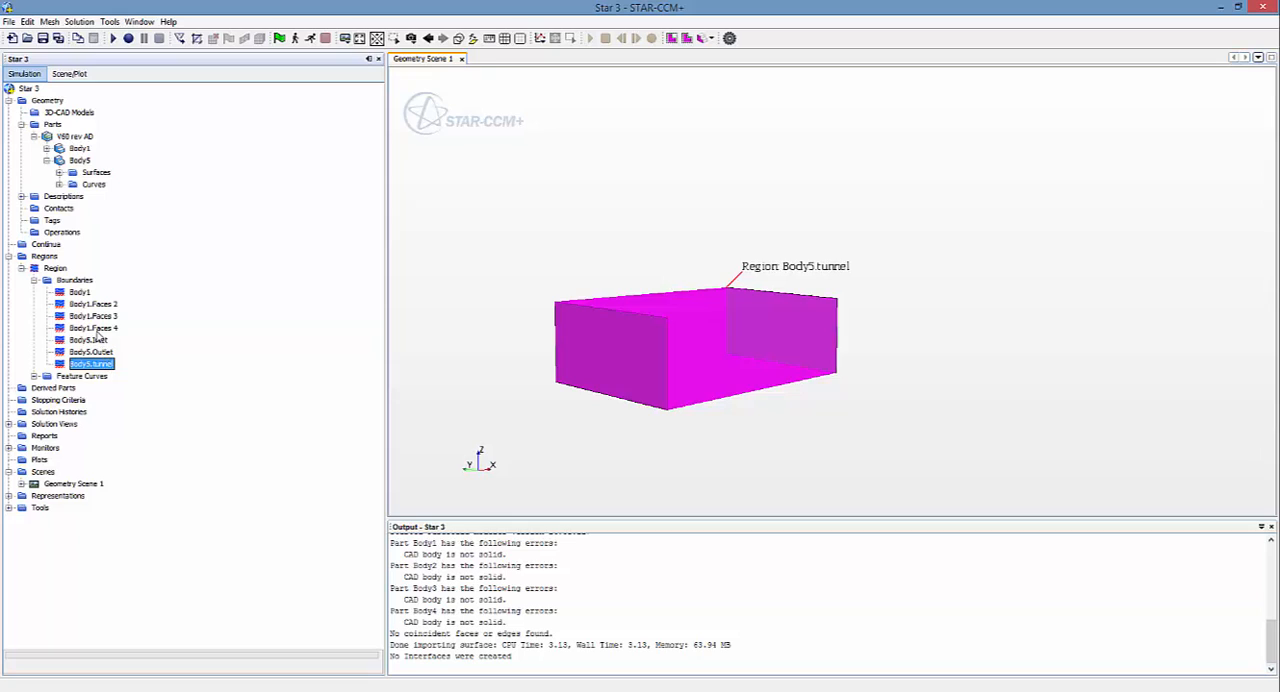
{"action": "left_click", "coordinate": [95, 328]}
{"action": "left_click", "coordinate": [80, 292]}
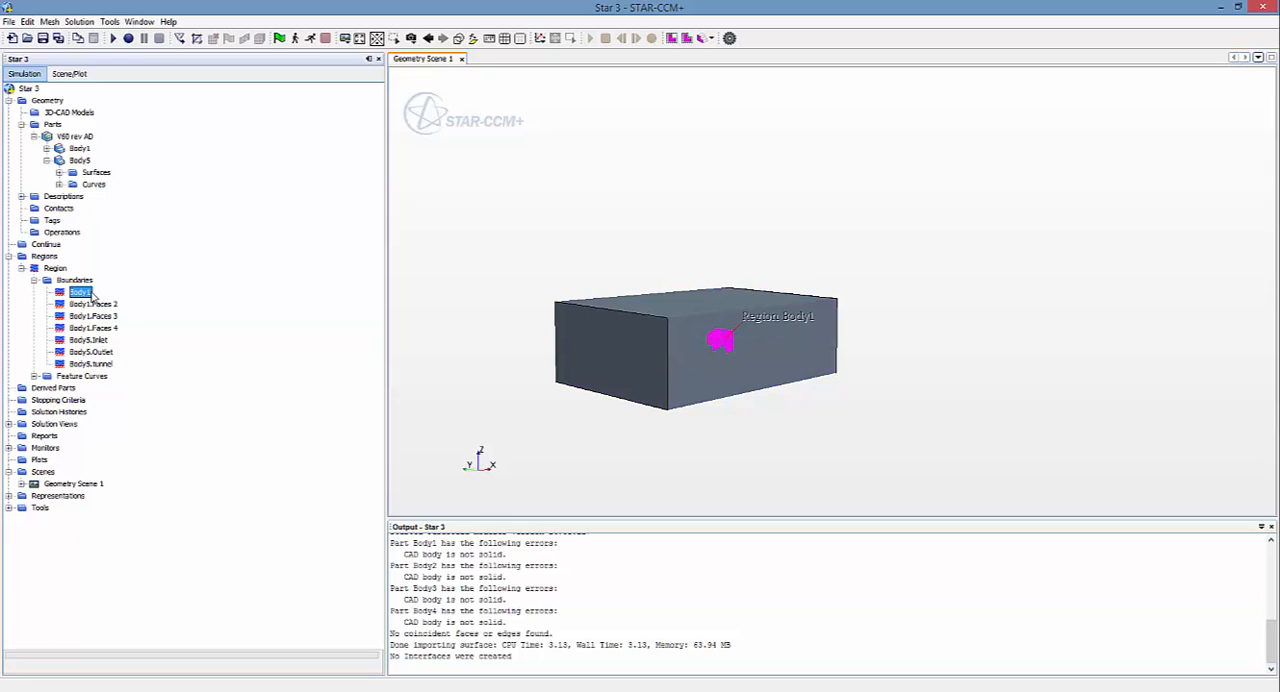
Step: Rename the Body1 boundary as "rear aero" and the Body1.Faces 2 boundary as "body"
{"action": "left_click", "coordinate": [92, 292]}
{"action": "key", "text": "Return"}
{"action": "left_click", "coordinate": [81, 305]}
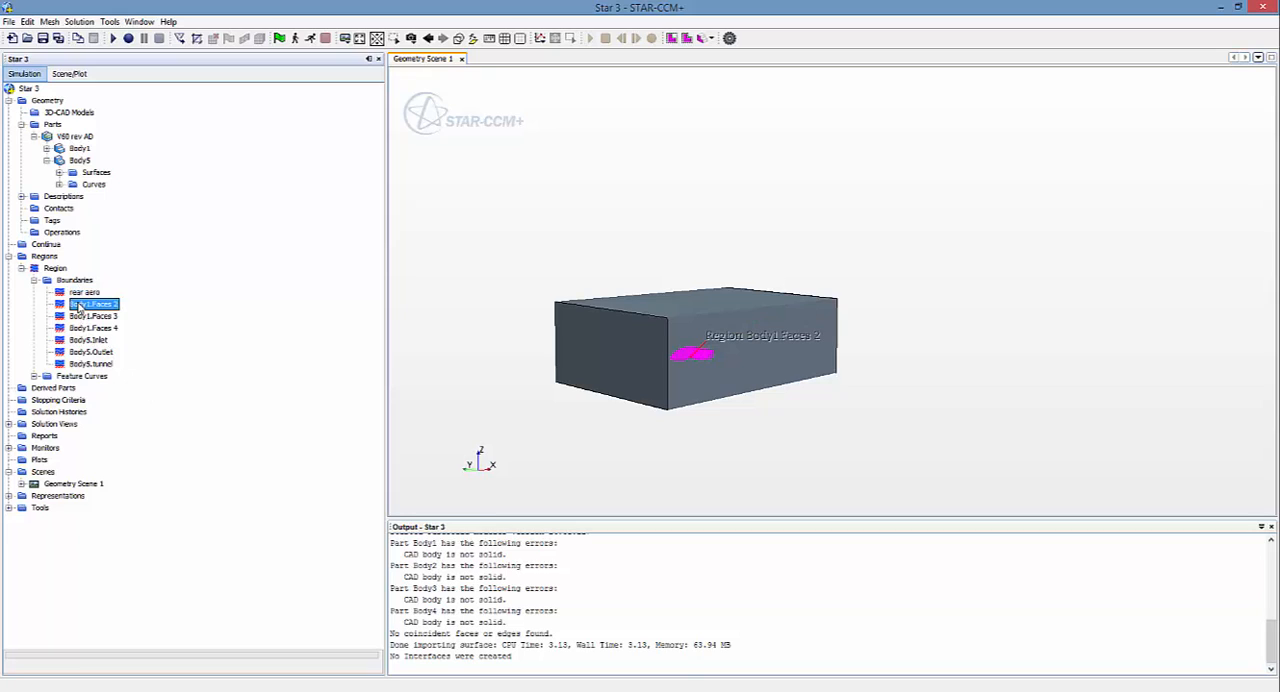
{"action": "left_click", "coordinate": [80, 305]}
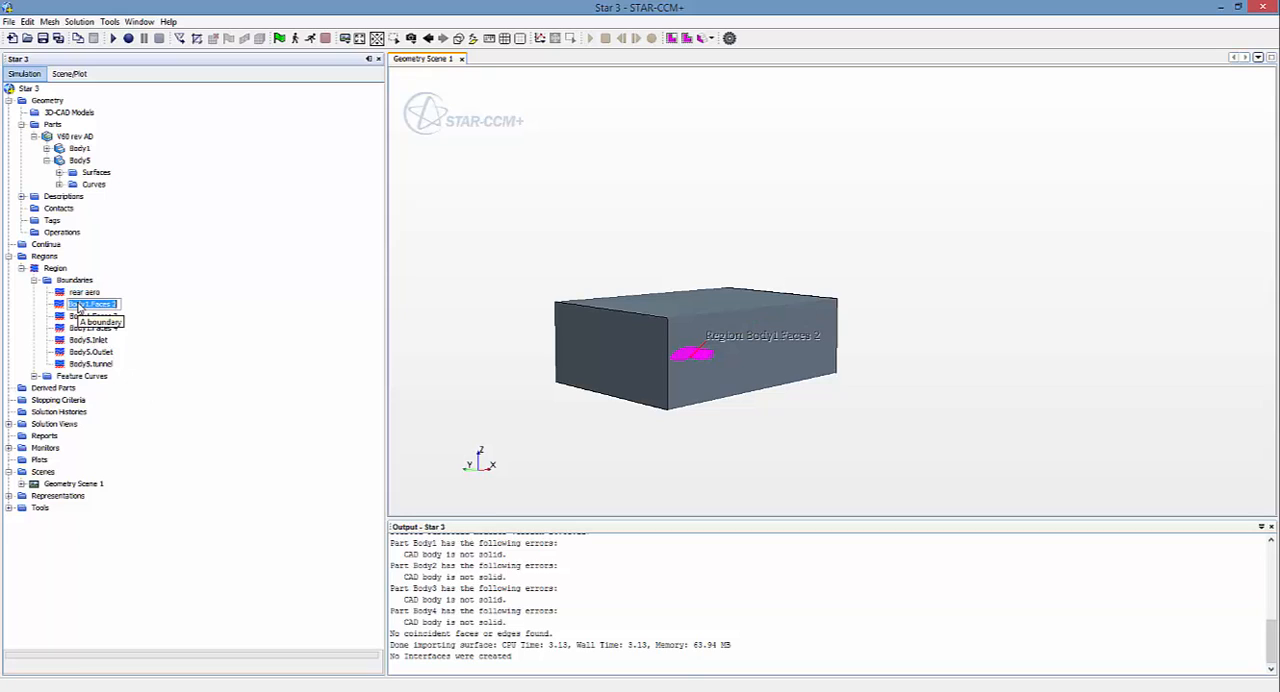
{"action": "type", "text": "body"}
Step: Rename the Body1.Faces 3 boundary as "FL wing" and the Body1.Faces 4 boundary as "FR wing"
{"action": "left_click", "coordinate": [110, 317]}
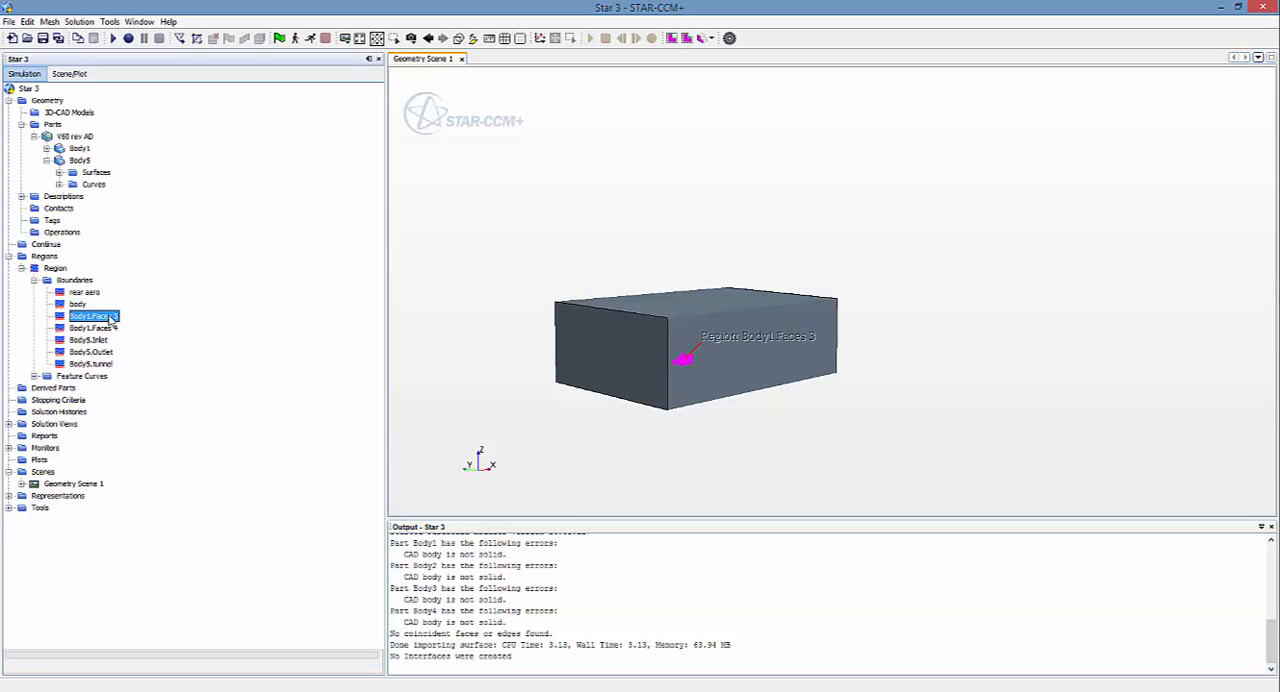
{"action": "left_click", "coordinate": [110, 317]}
{"action": "type", "text": "Fr"}
{"action": "key", "text": "Return"}
{"action": "left_click", "coordinate": [101, 330]}
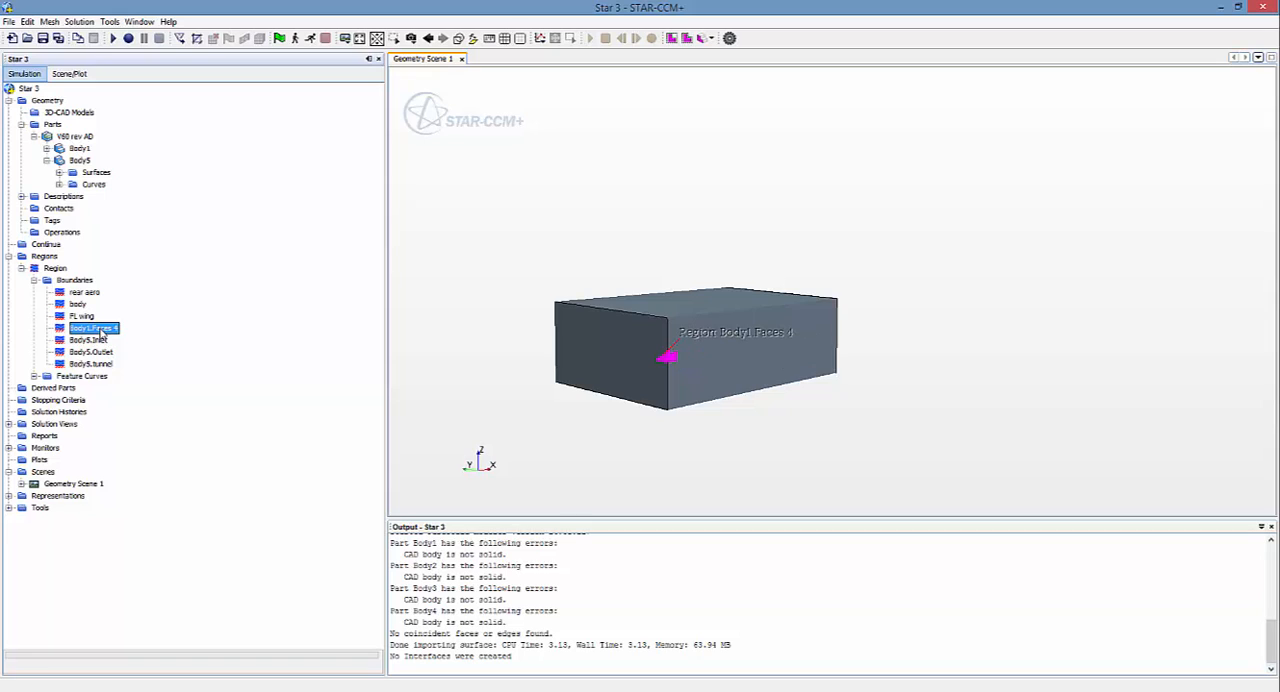
{"action": "left_click", "coordinate": [101, 330]}
{"action": "type", "text": "FR wing"}
{"action": "key", "text": "Return"}
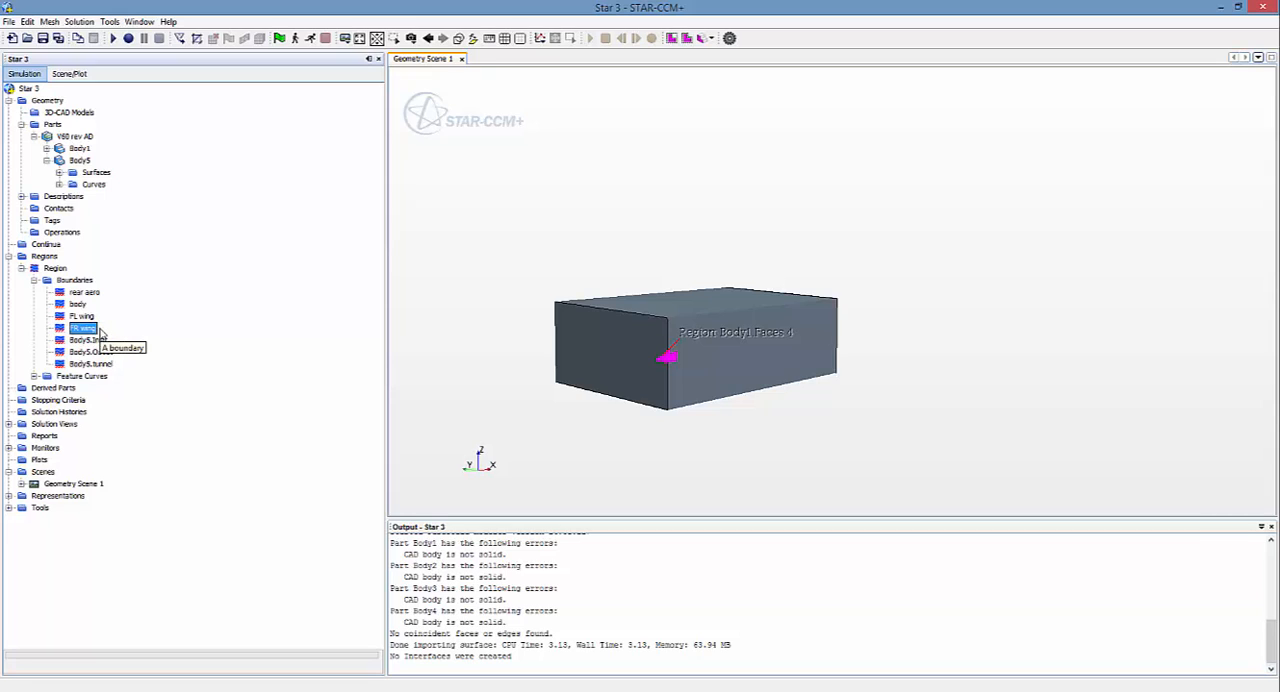
Step: Highlight the Body5 inlet, outlet and tunnel boundaries one after another, examine the tunnel boundary from several angles, and clear the selection
{"action": "left_click", "coordinate": [89, 341]}
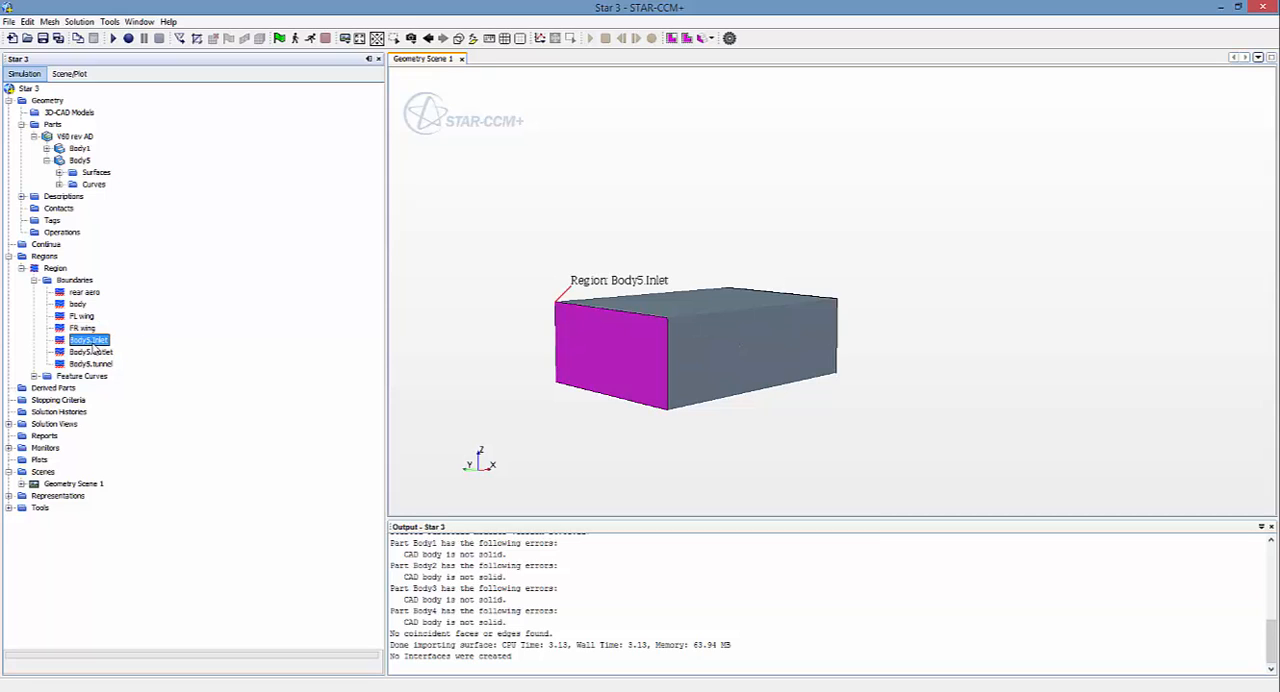
{"action": "left_click", "coordinate": [106, 352]}
{"action": "left_click", "coordinate": [104, 364]}
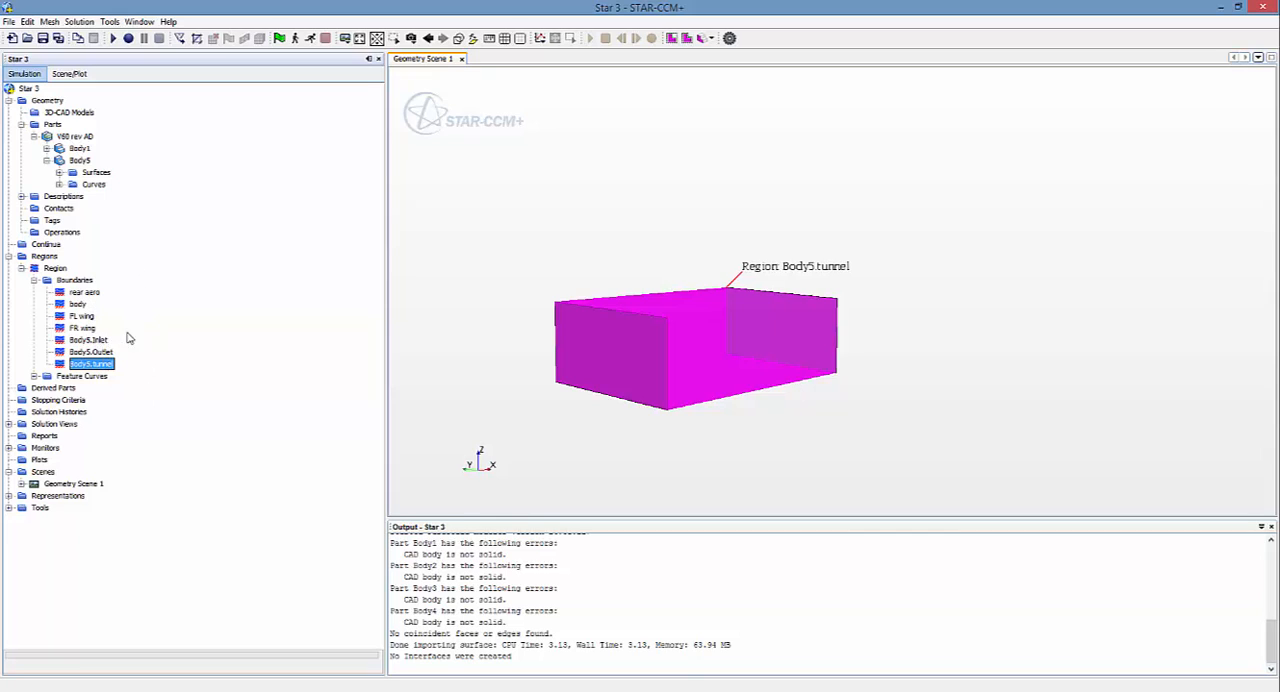
{"action": "left_click_drag", "start_coordinate": [412, 314], "coordinate": [579, 277]}
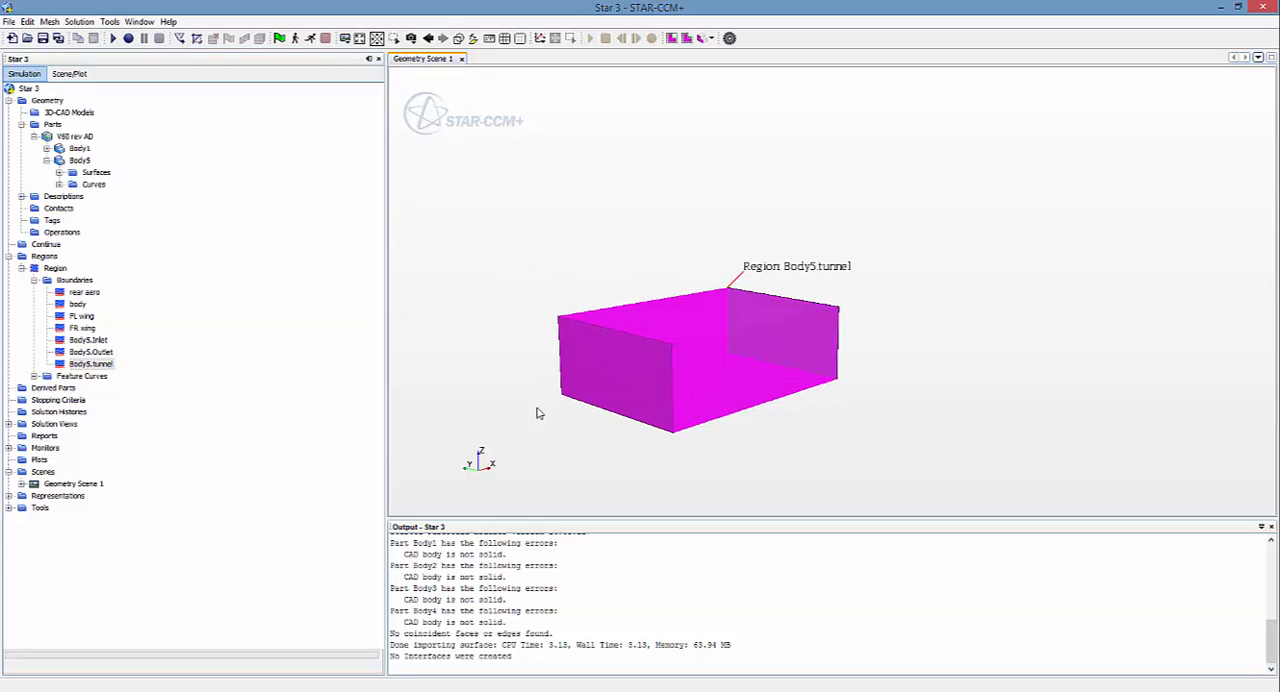
{"action": "mouse_move", "coordinate": [561, 407]}
{"action": "left_mouse_down"}
{"action": "mouse_move", "coordinate": [640, 383]}
{"action": "mouse_move", "coordinate": [611, 389]}
{"action": "left_mouse_up"}
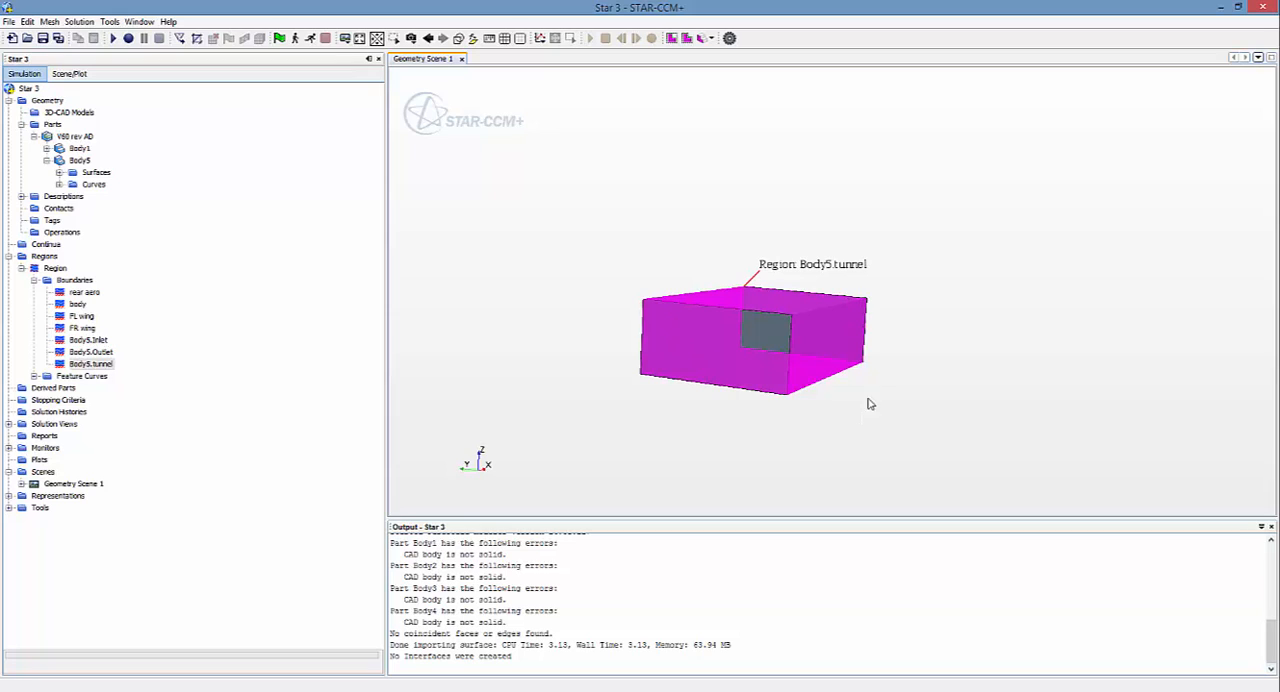
{"action": "mouse_move", "coordinate": [722, 391]}
{"action": "left_mouse_down"}
{"action": "mouse_move", "coordinate": [790, 365]}
{"action": "mouse_move", "coordinate": [788, 390]}
{"action": "mouse_move", "coordinate": [703, 389]}
{"action": "left_mouse_up"}
{"action": "left_click", "coordinate": [577, 392]}
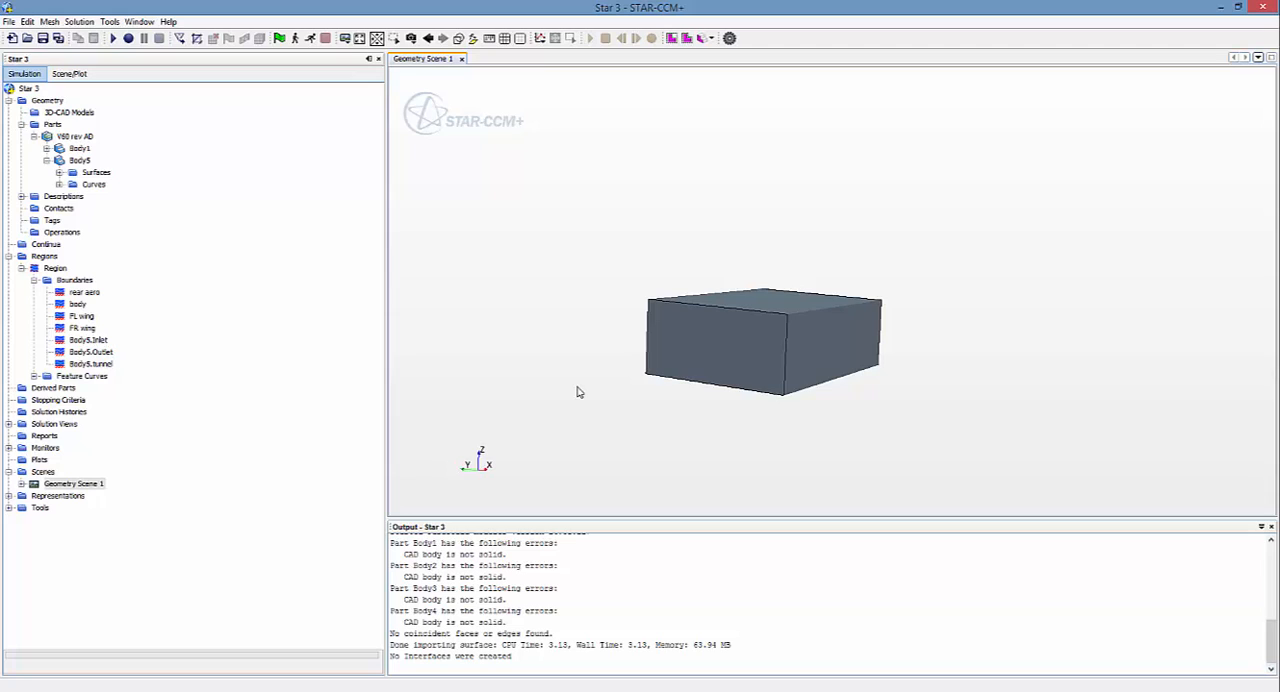
Step: Pick the domain's inlet face and the opposite outlet face in the geometry scene to check them, and clear the selection
{"action": "left_click", "coordinate": [702, 355]}
{"action": "mouse_move", "coordinate": [913, 424]}
{"action": "left_mouse_down"}
{"action": "mouse_move", "coordinate": [697, 429]}
{"action": "mouse_move", "coordinate": [977, 434]}
{"action": "mouse_move", "coordinate": [847, 430]}
{"action": "left_mouse_up"}
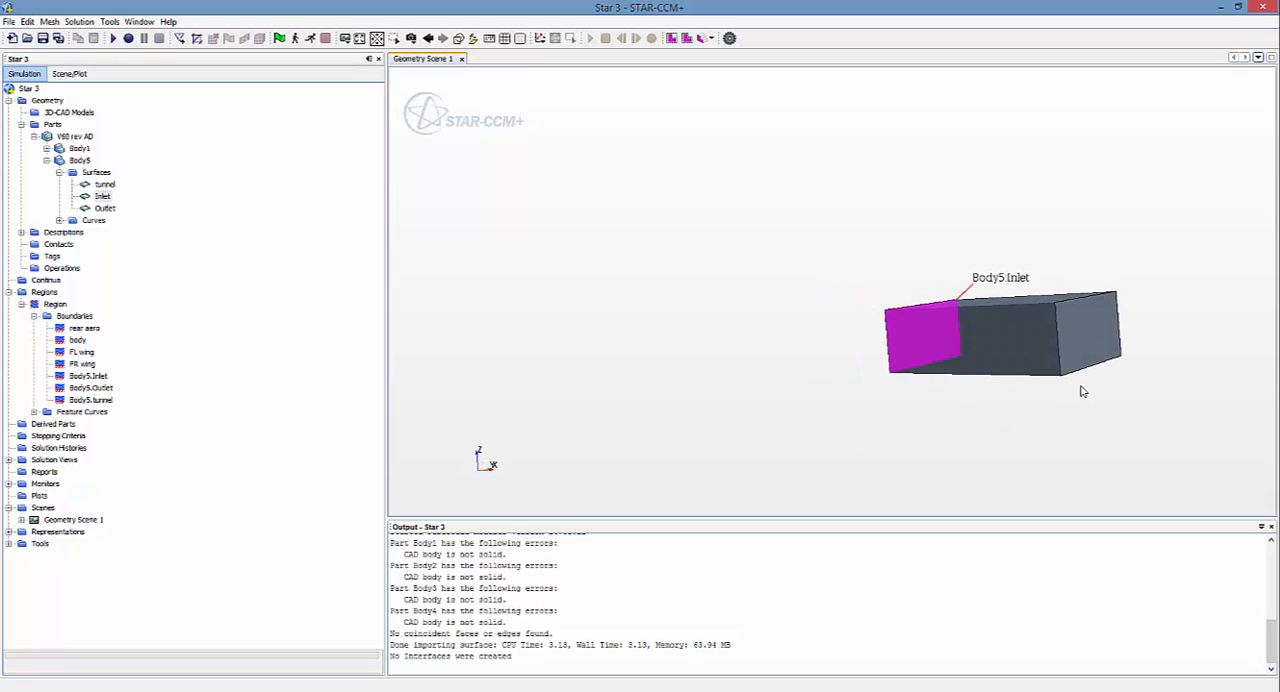
{"action": "left_click", "coordinate": [1065, 336]}
{"action": "mouse_move", "coordinate": [1079, 342]}
{"action": "left_mouse_down"}
{"action": "mouse_move", "coordinate": [960, 363]}
{"action": "mouse_move", "coordinate": [1057, 363]}
{"action": "mouse_move", "coordinate": [974, 377]}
{"action": "mouse_move", "coordinate": [1015, 388]}
{"action": "mouse_move", "coordinate": [848, 306]}
{"action": "left_mouse_up"}
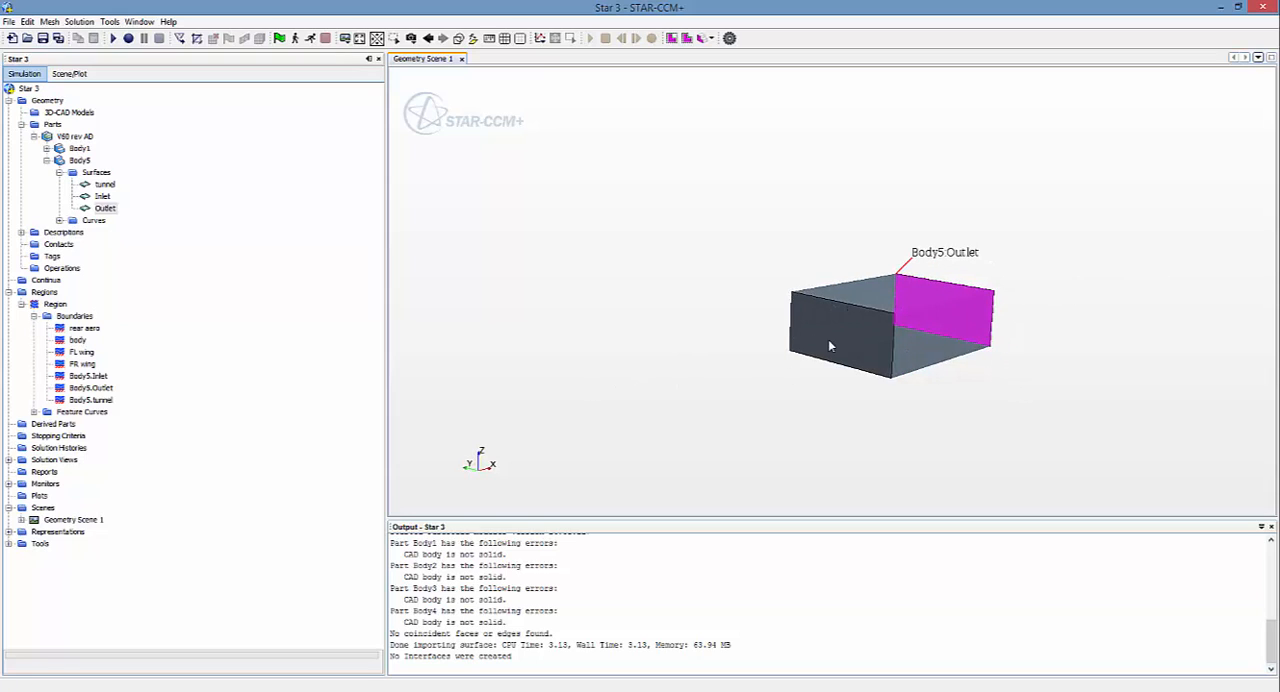
{"action": "left_click", "coordinate": [736, 284]}
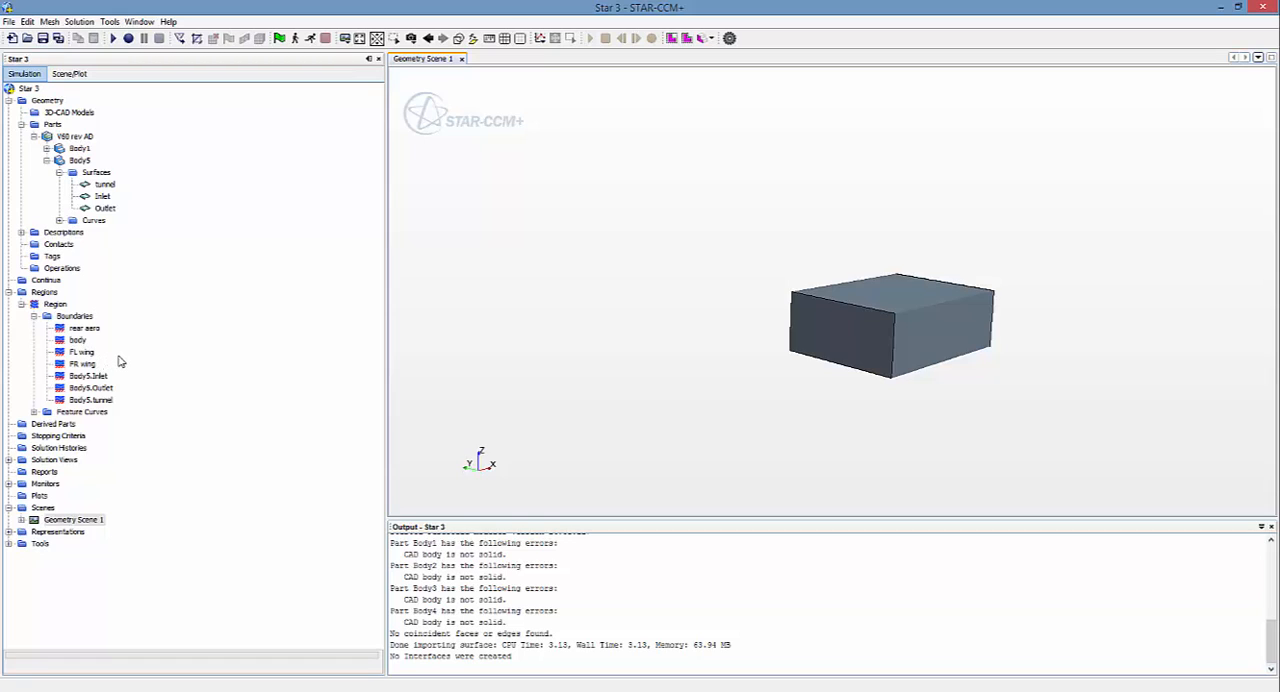
Step: Create a new mesh continuum for the simulation
{"action": "left_click", "coordinate": [45, 281]}
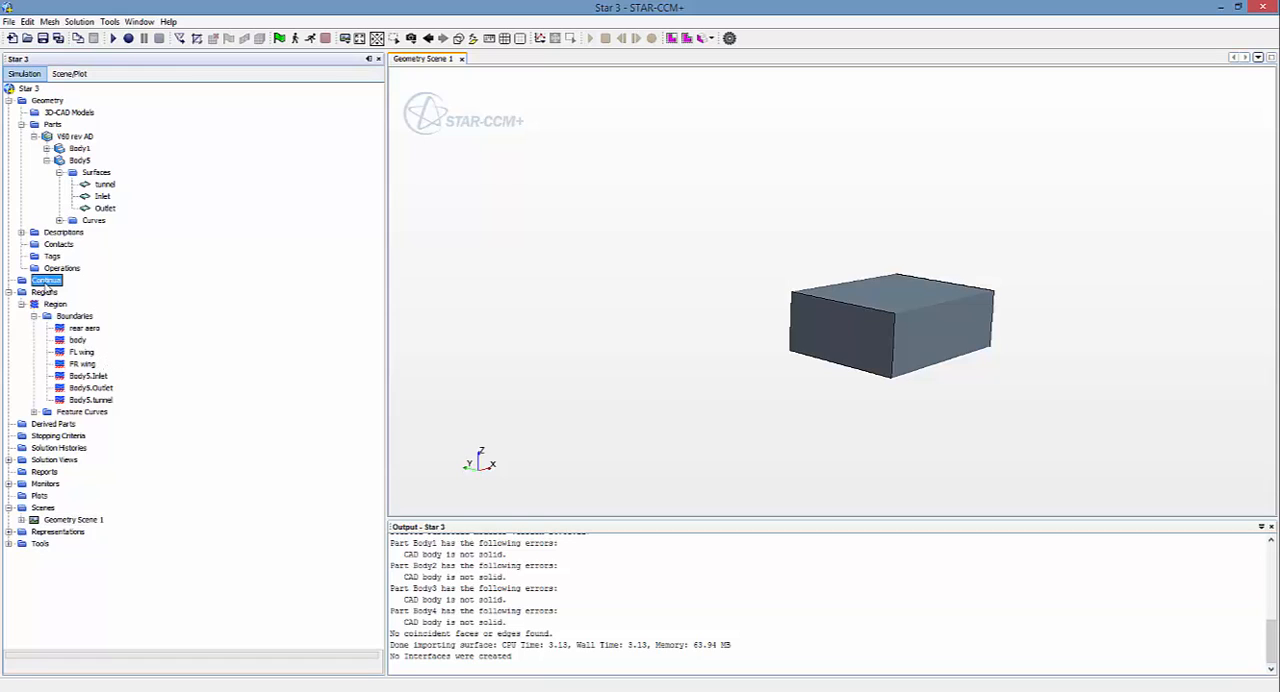
{"action": "right_click", "coordinate": [45, 284]}
{"action": "mouse_move", "coordinate": [80, 294]}
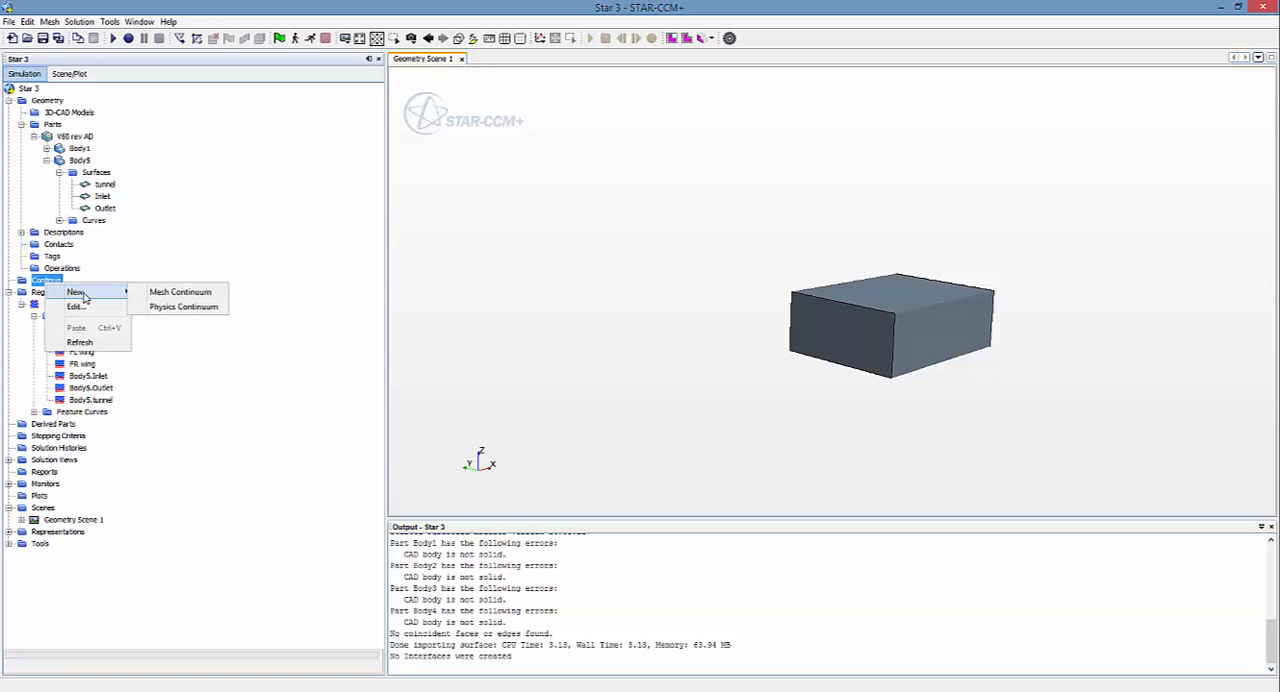
{"action": "left_click", "coordinate": [165, 293]}
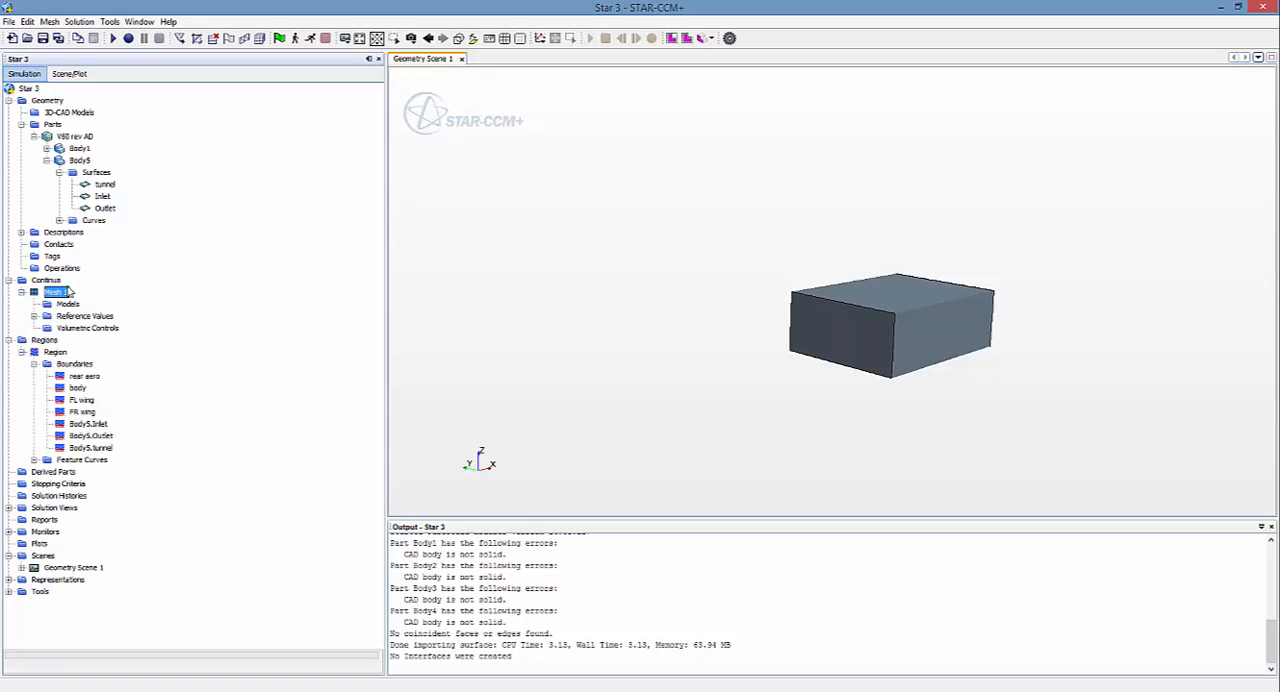
Step: Enable the Surface Remesher, Surface Wrapper and Trimmer meshing models for the Mesh 1 continuum
{"action": "right_click", "coordinate": [68, 304]}
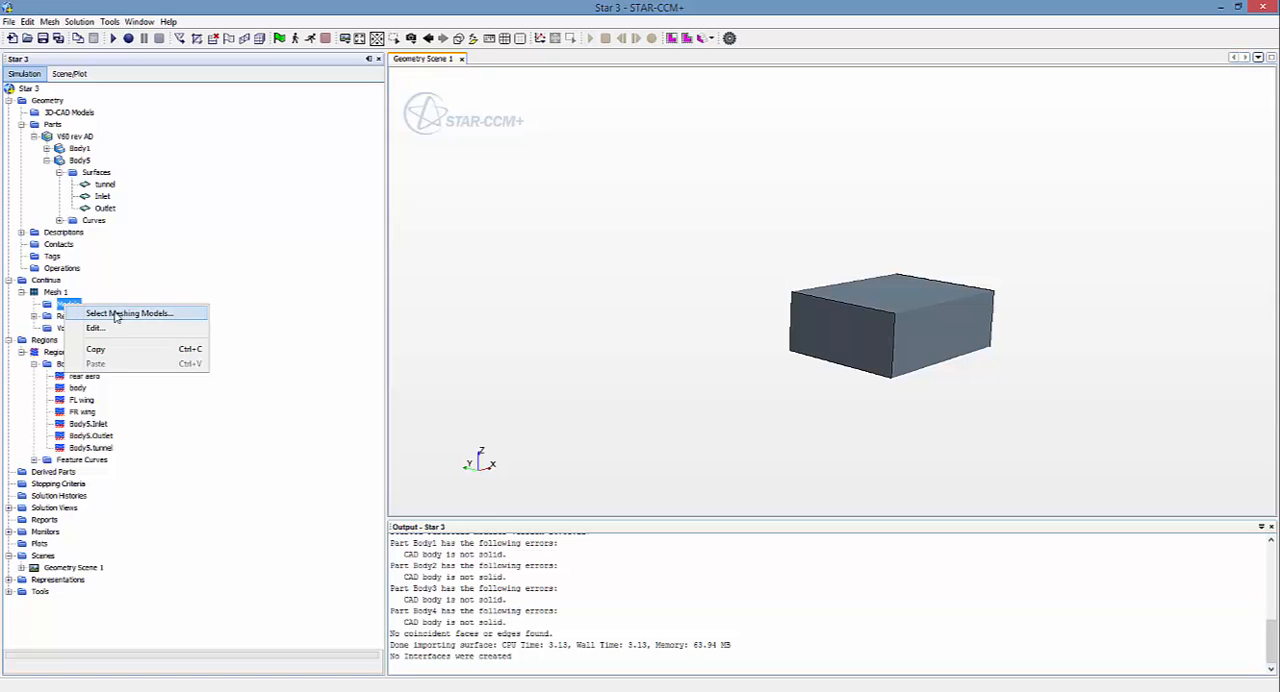
{"action": "left_click", "coordinate": [116, 315]}
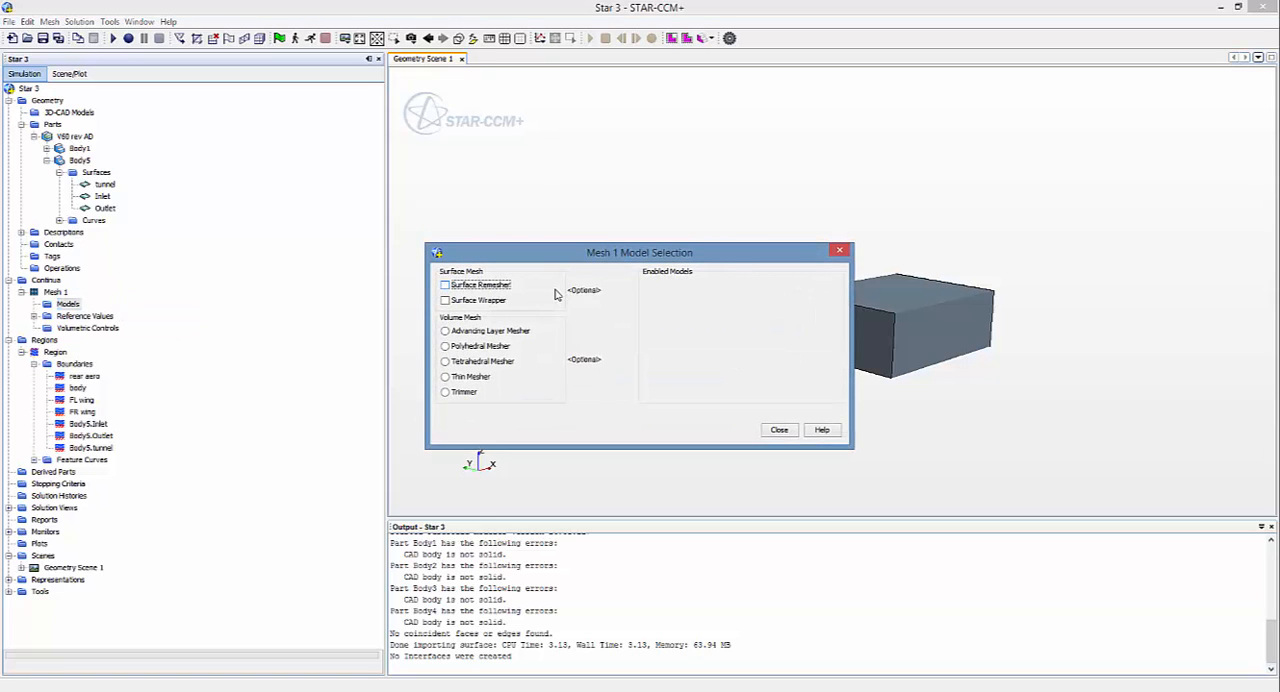
{"action": "left_click", "coordinate": [445, 286]}
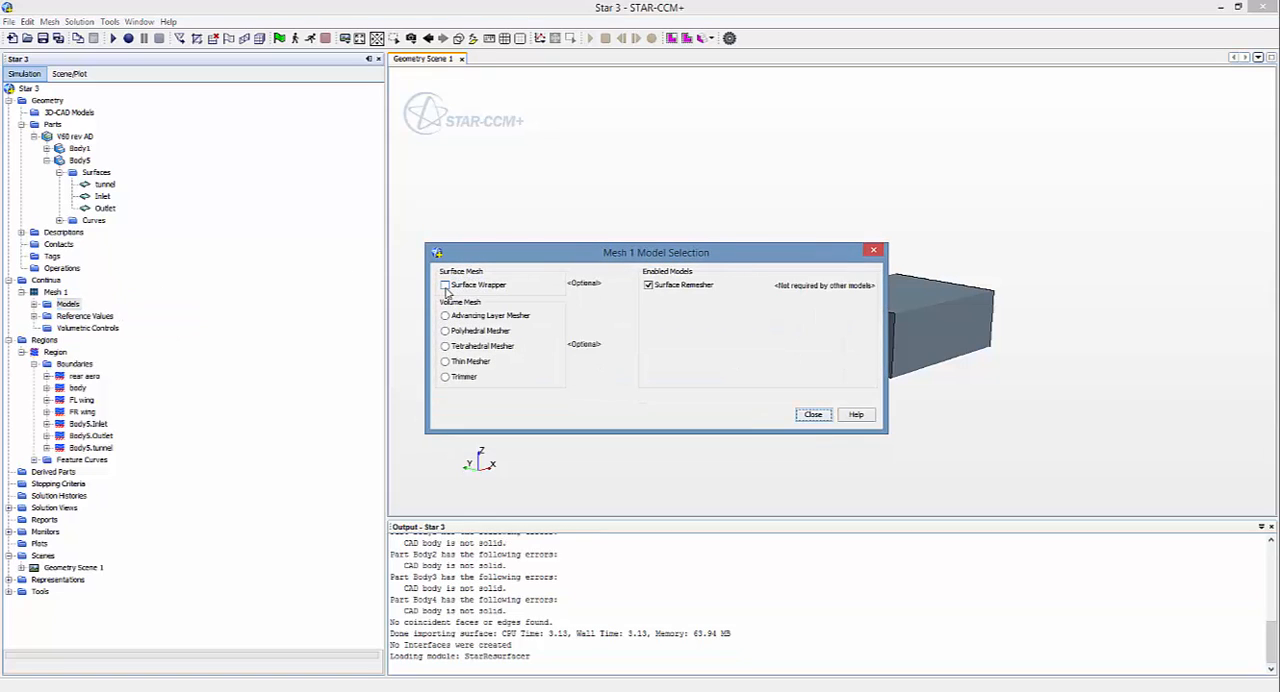
{"action": "left_click", "coordinate": [445, 286]}
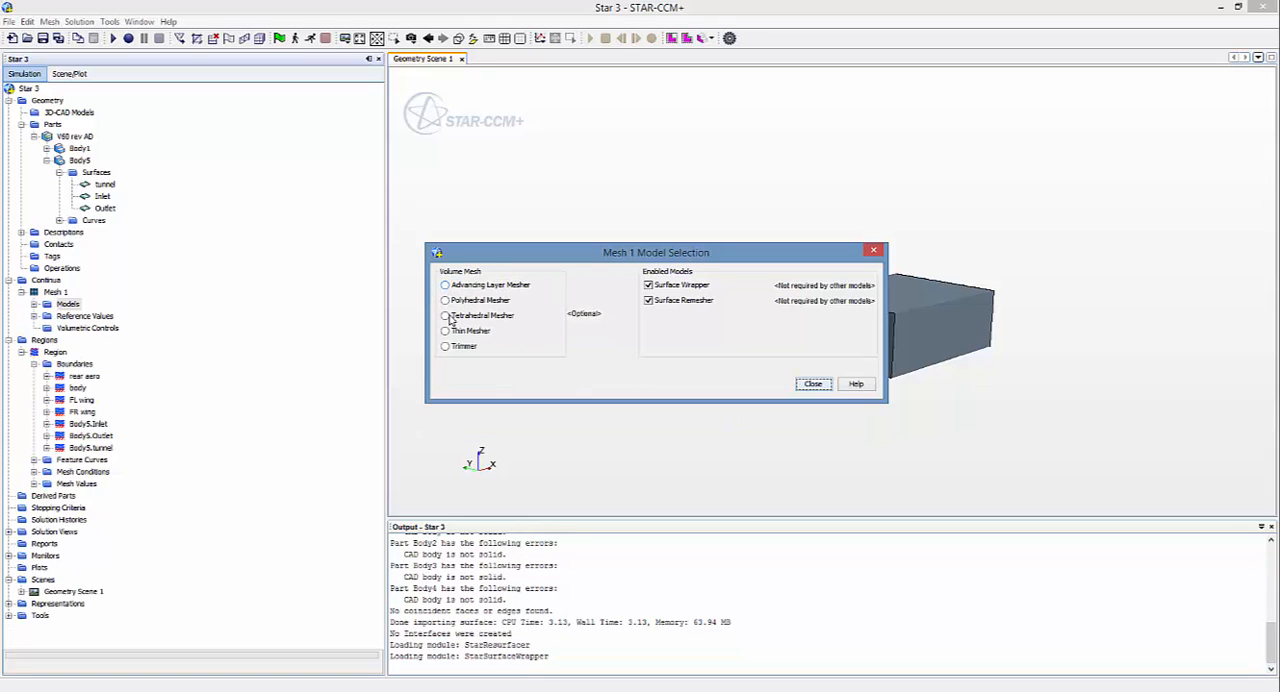
{"action": "left_click", "coordinate": [445, 347]}
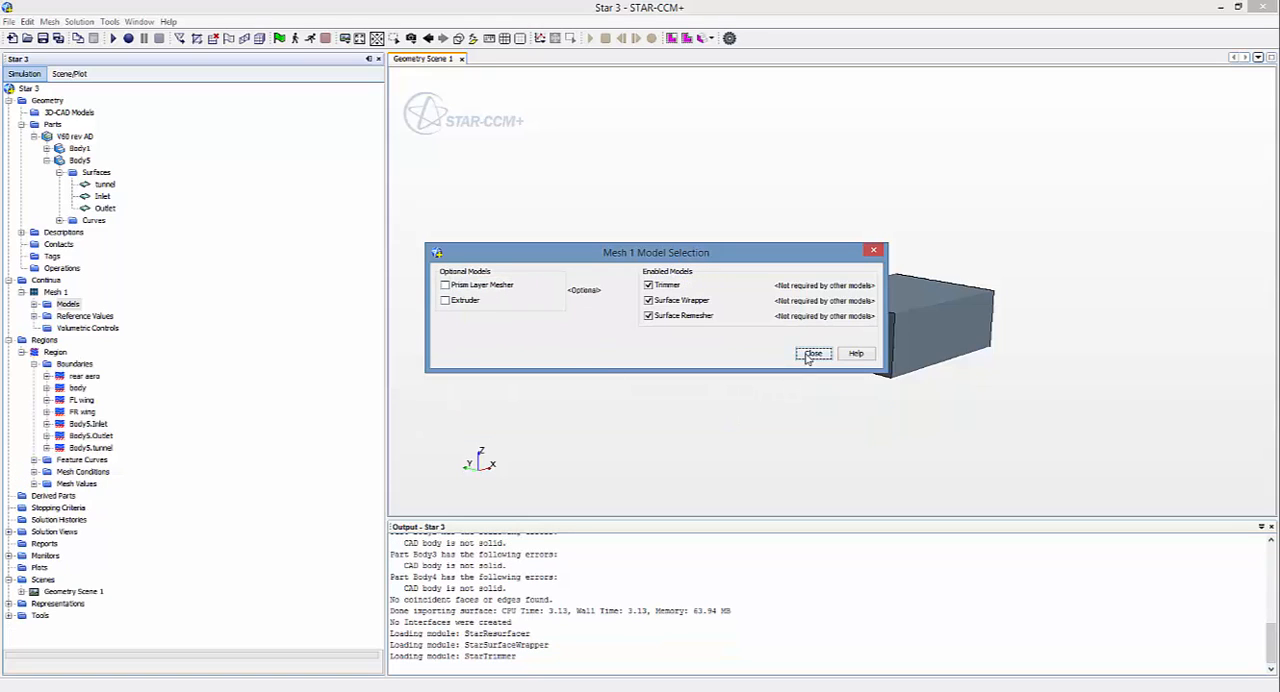
{"action": "left_click", "coordinate": [812, 354]}
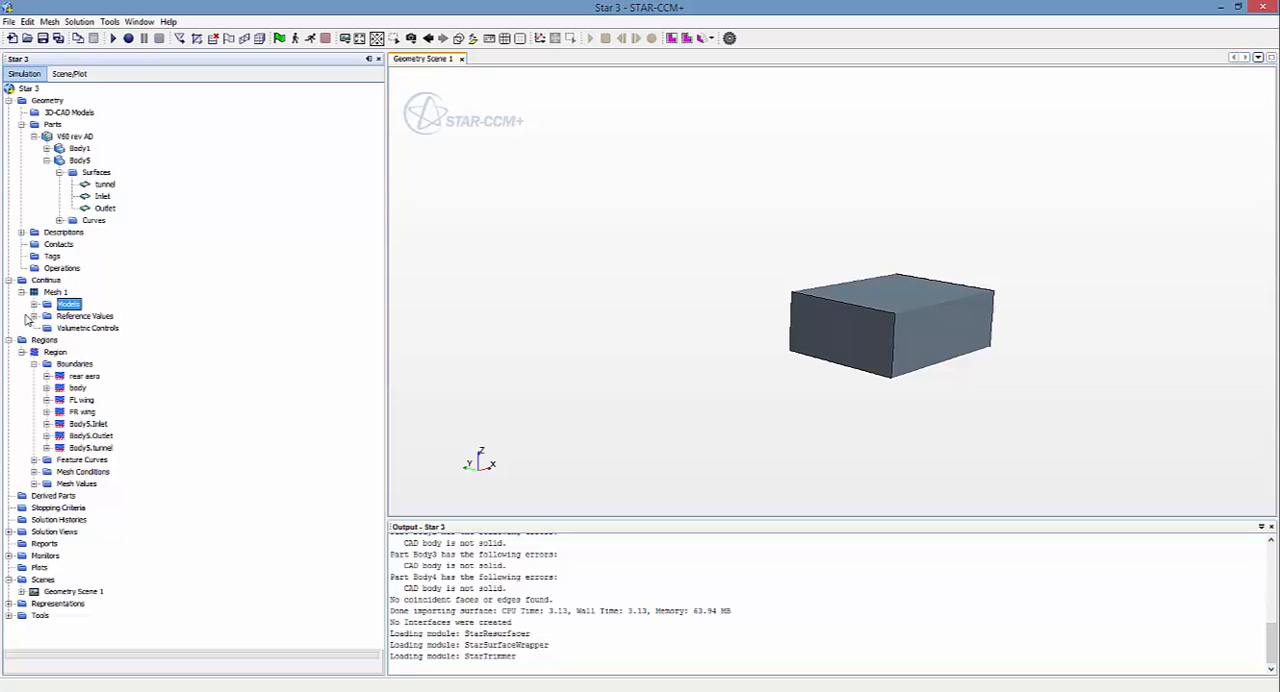
Step: Expand Mesh 1's reference values and make the geometry scene transparent to examine the car parts inside the domain
{"action": "left_click", "coordinate": [34, 316]}
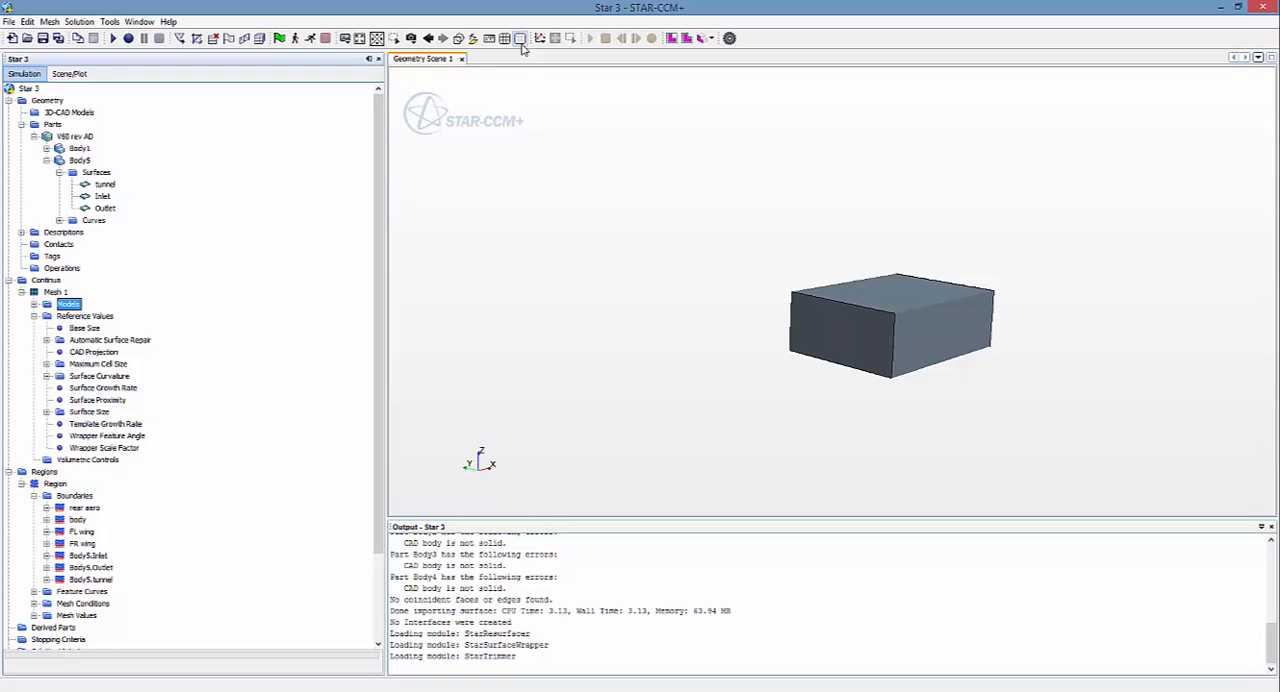
{"action": "left_click", "coordinate": [458, 38]}
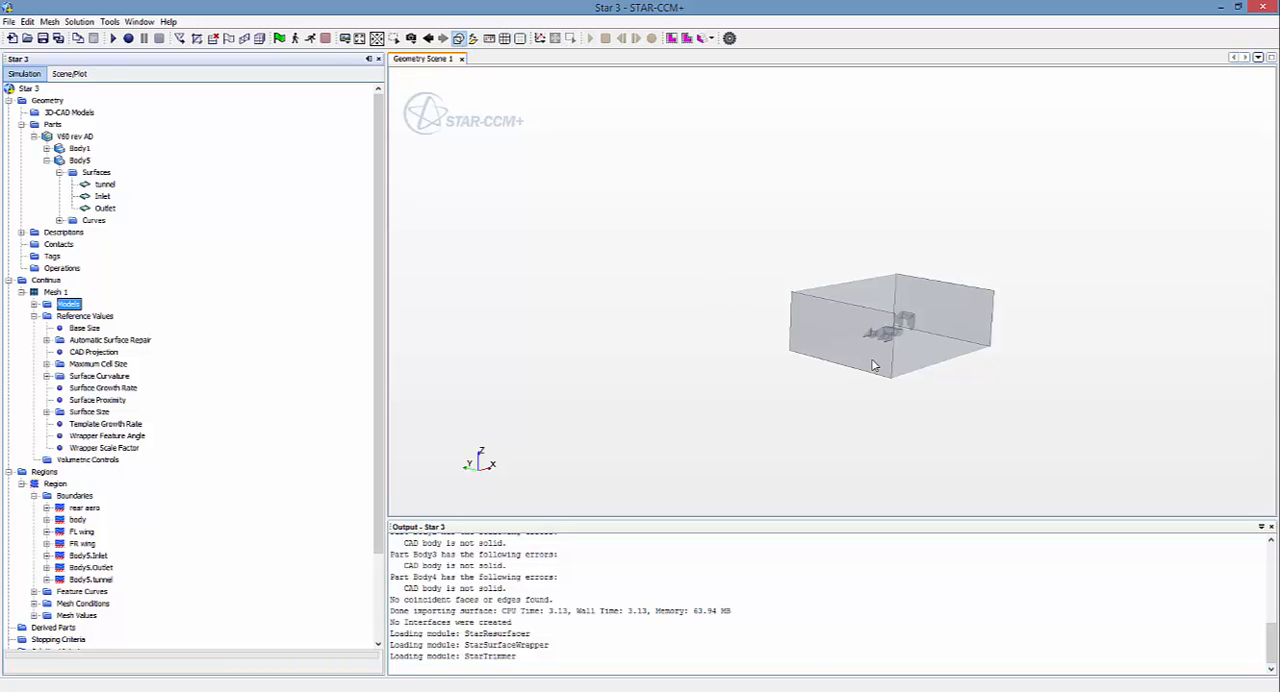
{"action": "scroll", "coordinate": [876, 358], "scroll_direction": "up", "scroll_amount": 10}
{"action": "mouse_move", "coordinate": [858, 368]}
{"action": "left_mouse_down"}
{"action": "mouse_move", "coordinate": [963, 377]}
{"action": "mouse_move", "coordinate": [952, 345]}
{"action": "left_mouse_up"}
{"action": "mouse_move", "coordinate": [793, 331]}
{"action": "left_mouse_down"}
{"action": "mouse_move", "coordinate": [817, 346]}
{"action": "mouse_move", "coordinate": [751, 317]}
{"action": "mouse_move", "coordinate": [672, 214]}
{"action": "mouse_move", "coordinate": [605, 238]}
{"action": "mouse_move", "coordinate": [557, 231]}
{"action": "left_mouse_up"}
Step: Set the base size value in Mesh 1's reference values to 50
{"action": "double_click", "coordinate": [70, 330]}
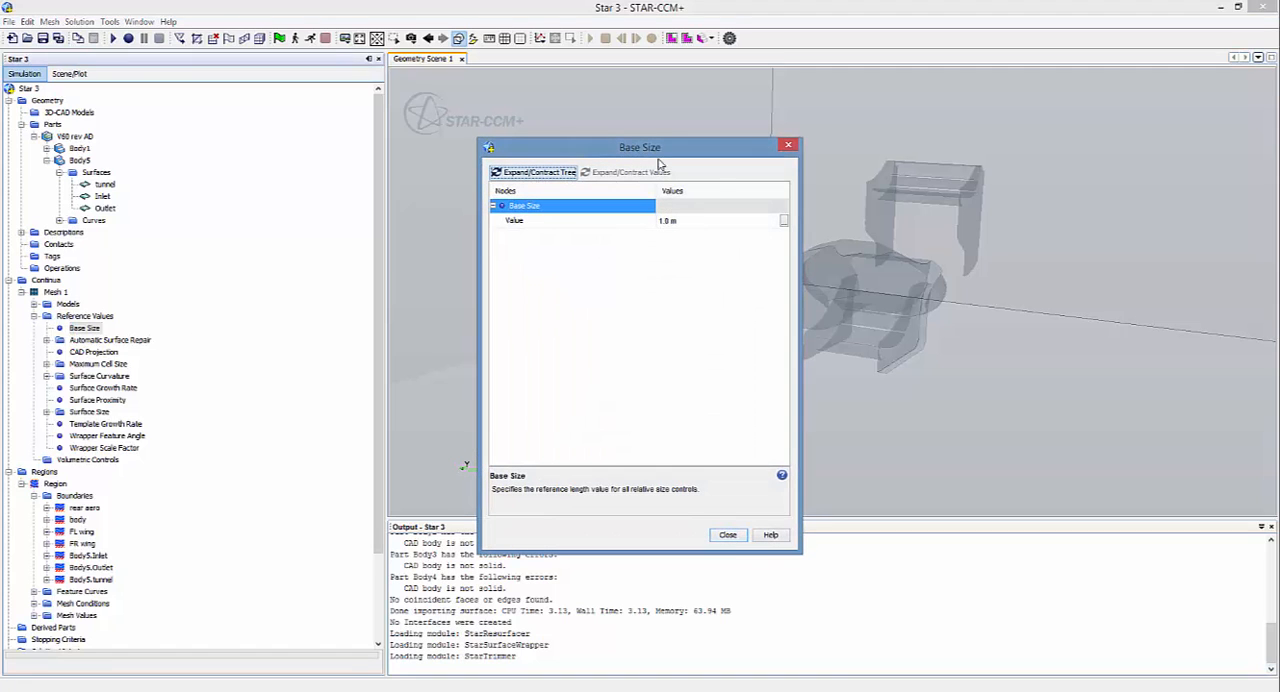
{"action": "left_click_drag", "start_coordinate": [657, 149], "coordinate": [271, 162]}
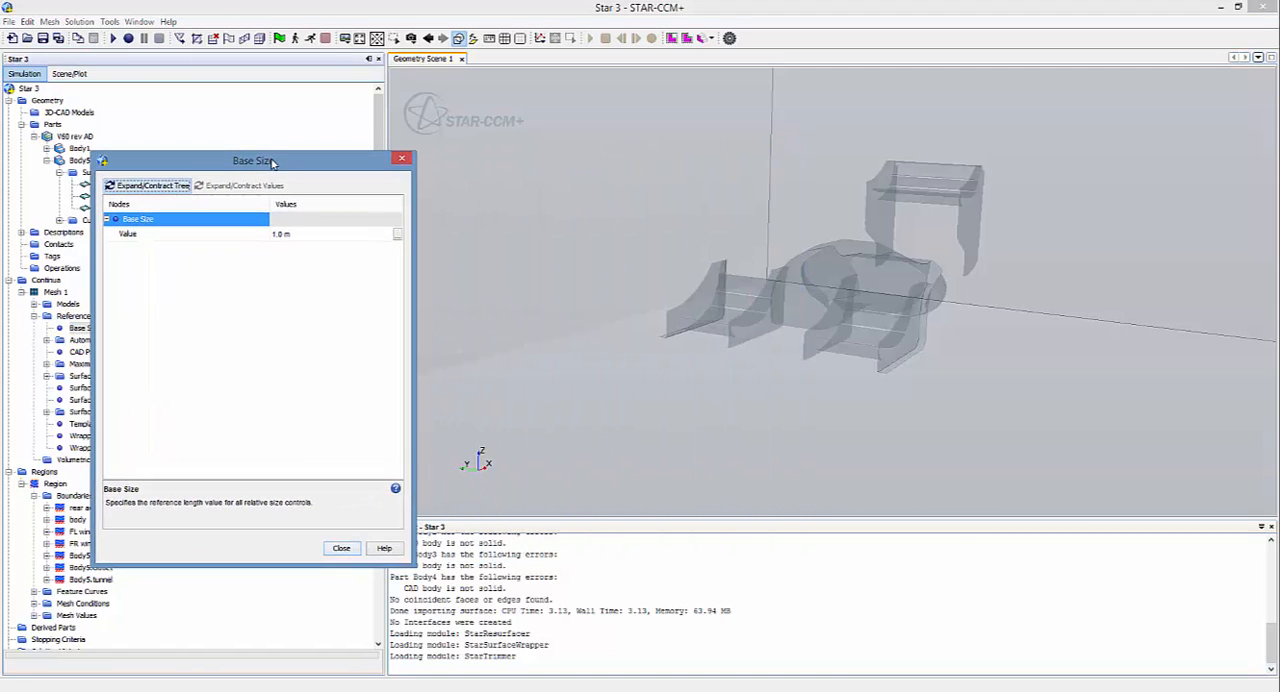
{"action": "left_click", "coordinate": [295, 233]}
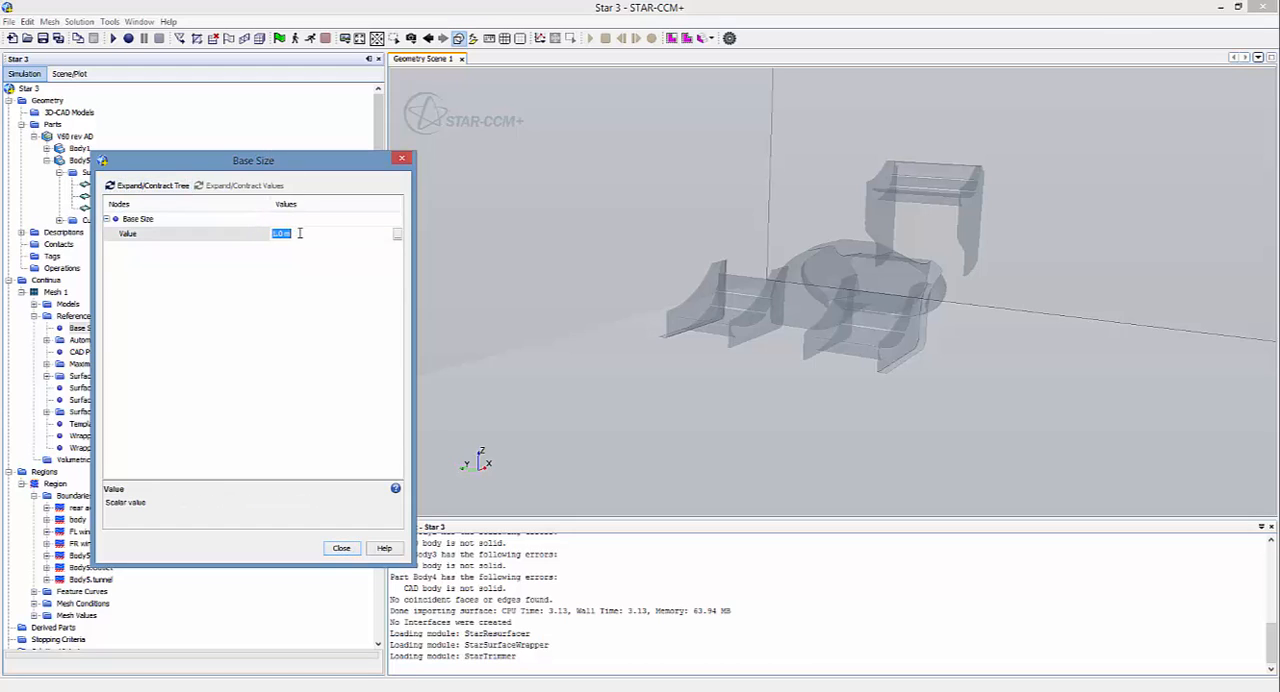
{"action": "type", "text": "50mm"}
{"action": "left_click", "coordinate": [341, 549]}
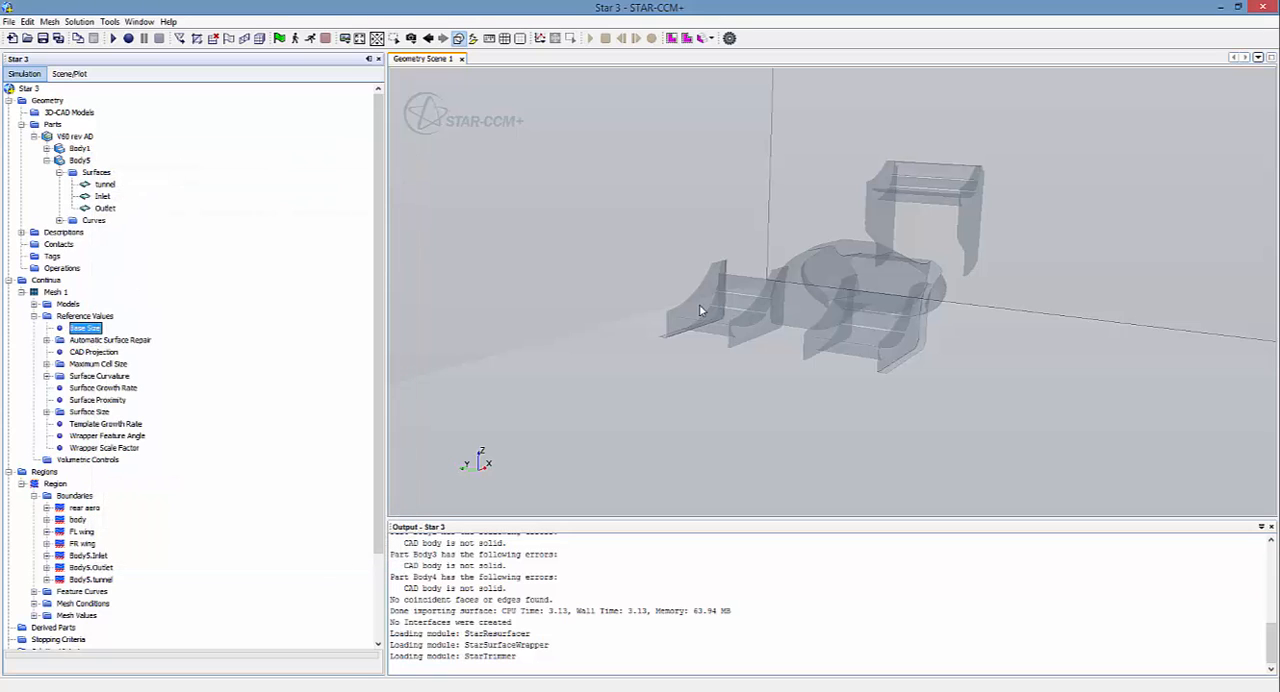
{"action": "scroll", "coordinate": [699, 304], "scroll_direction": "down", "scroll_amount": 8}
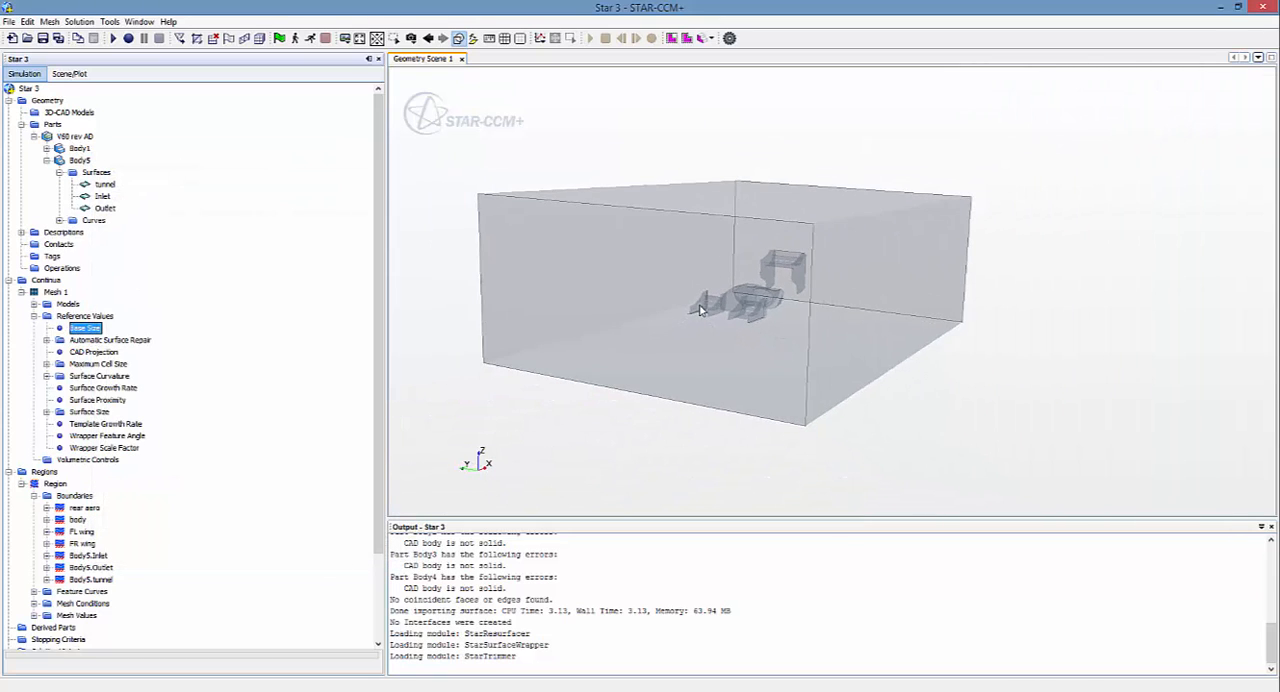
{"action": "scroll", "coordinate": [700, 310], "scroll_direction": "up", "scroll_amount": 1}
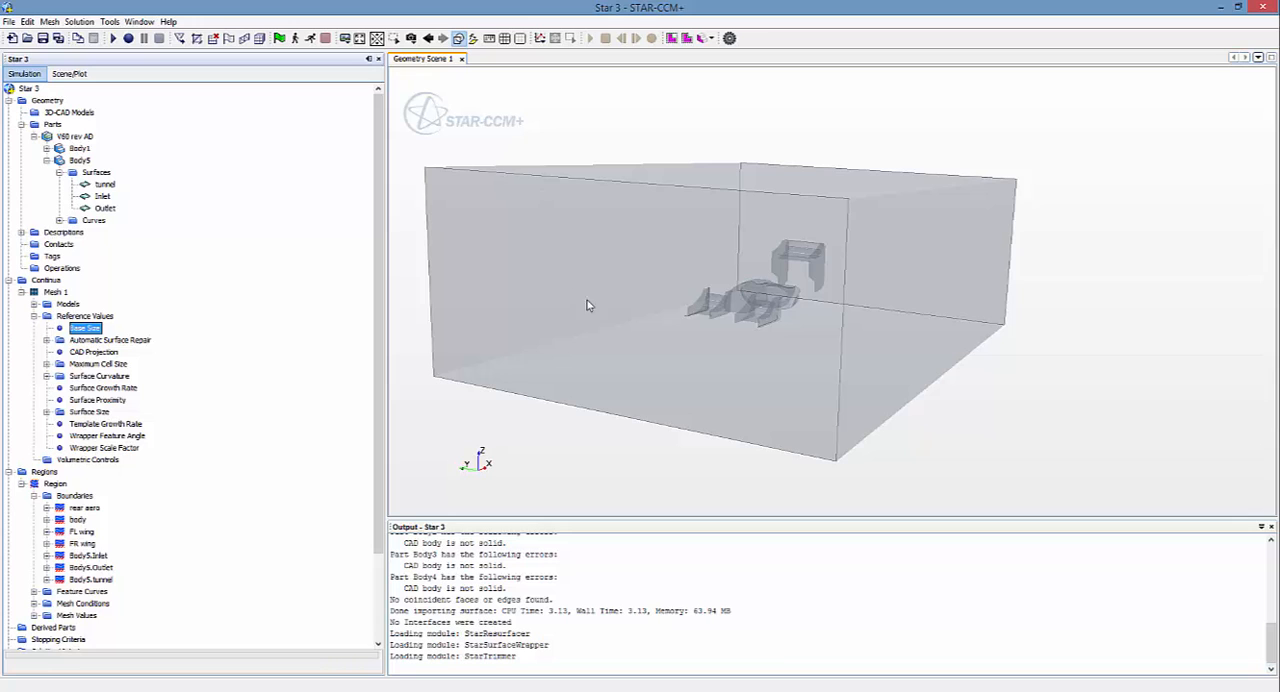
{"action": "mouse_move", "coordinate": [630, 321]}
{"action": "left_mouse_down"}
{"action": "mouse_move", "coordinate": [697, 349]}
{"action": "mouse_move", "coordinate": [667, 278]}
{"action": "mouse_move", "coordinate": [578, 318]}
{"action": "left_mouse_up"}
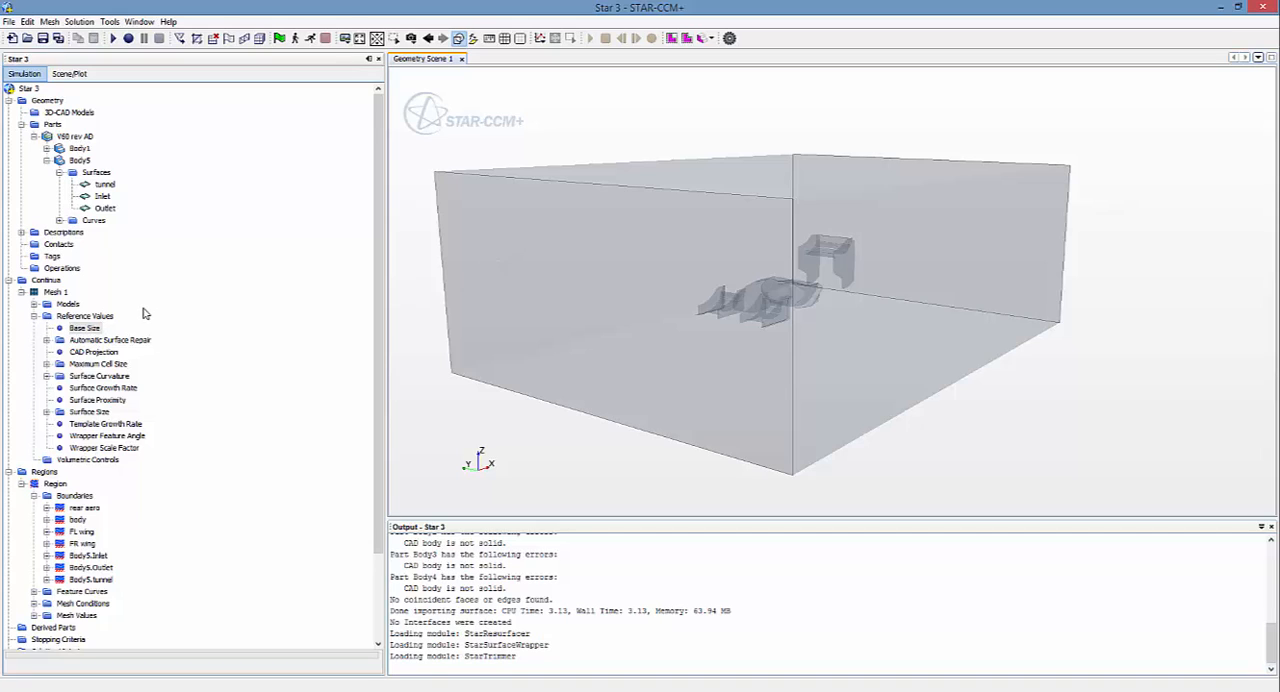
Step: Set Mesh 1's wrapper scale factor to 80 percent and collapse the Continua branch
{"action": "left_click", "coordinate": [82, 452]}
{"action": "double_click", "coordinate": [84, 452]}
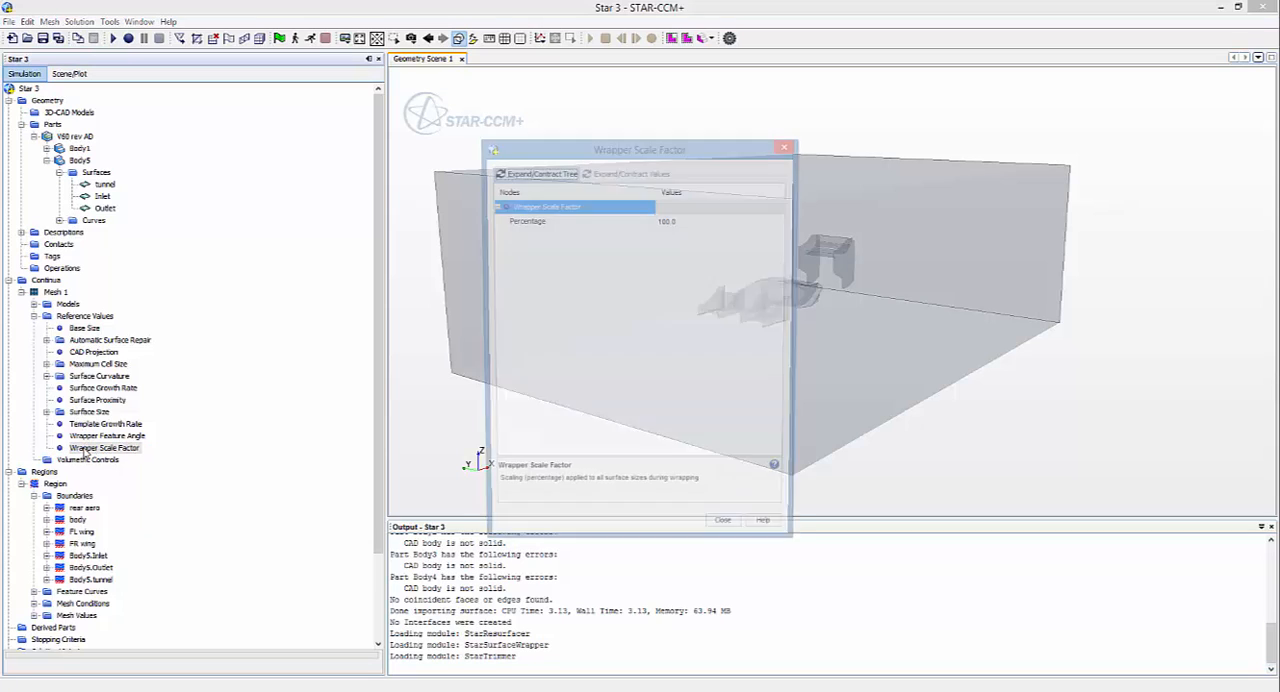
{"action": "left_click", "coordinate": [703, 220]}
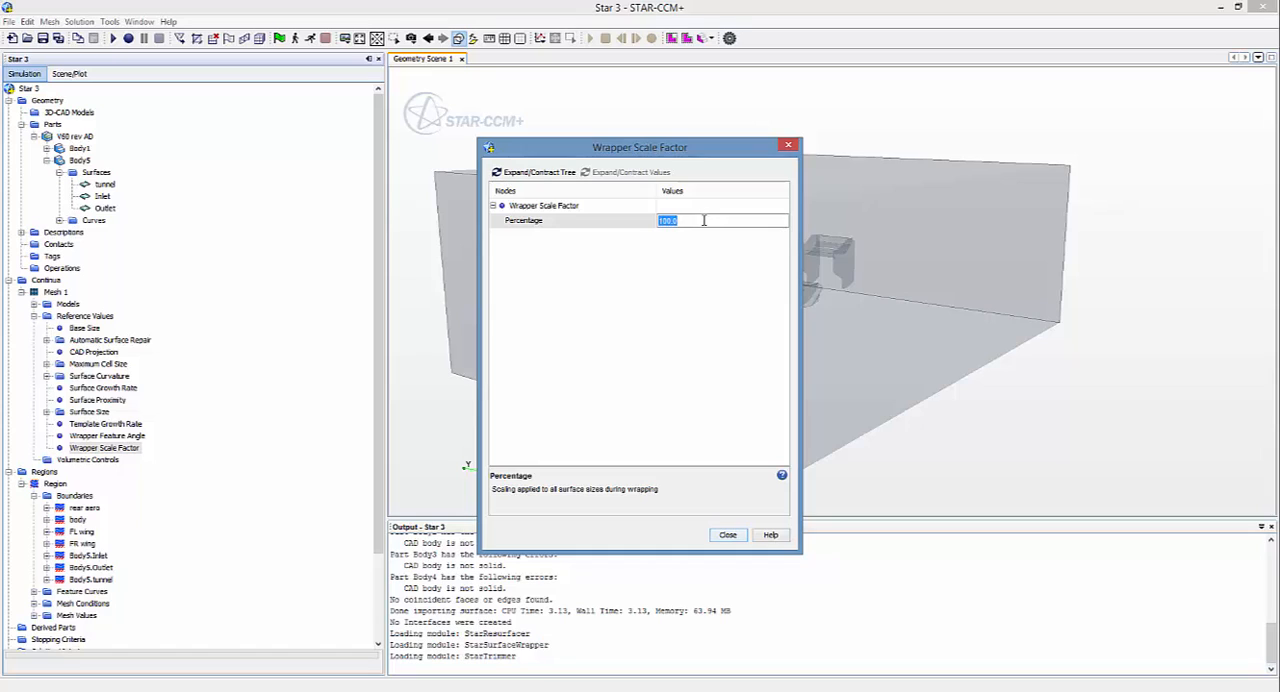
{"action": "type", "text": "80"}
{"action": "left_click", "coordinate": [727, 536]}
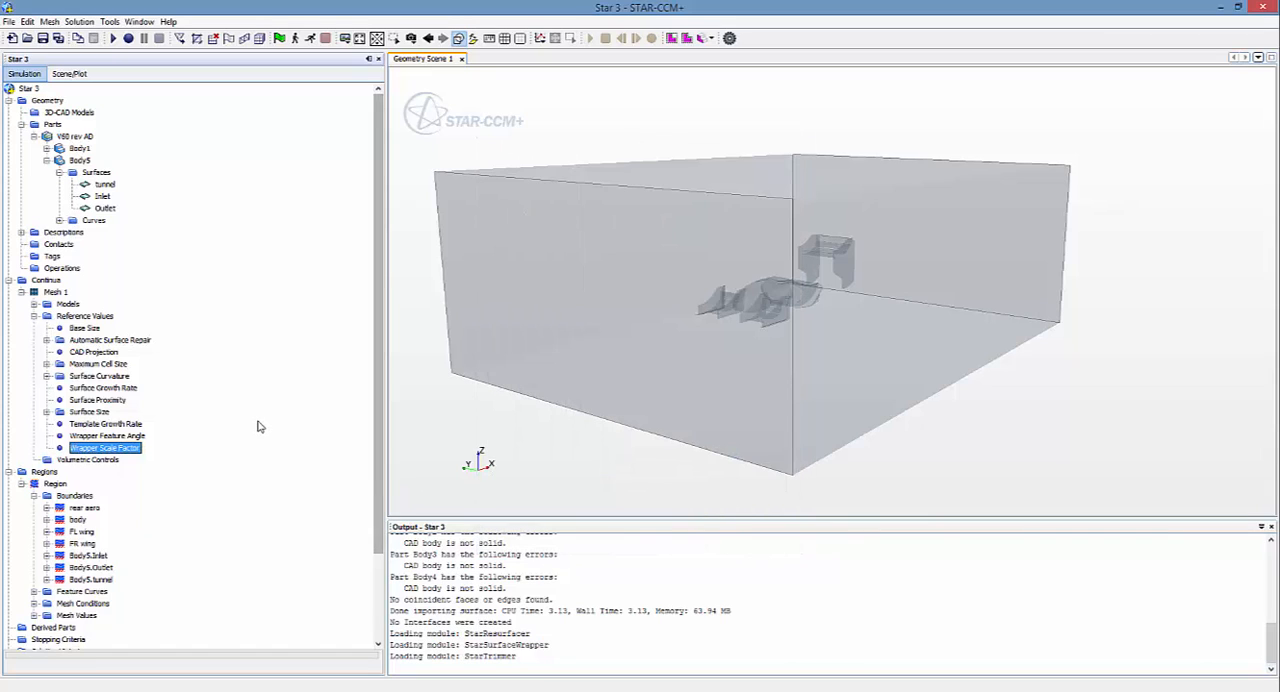
{"action": "left_click", "coordinate": [9, 281]}
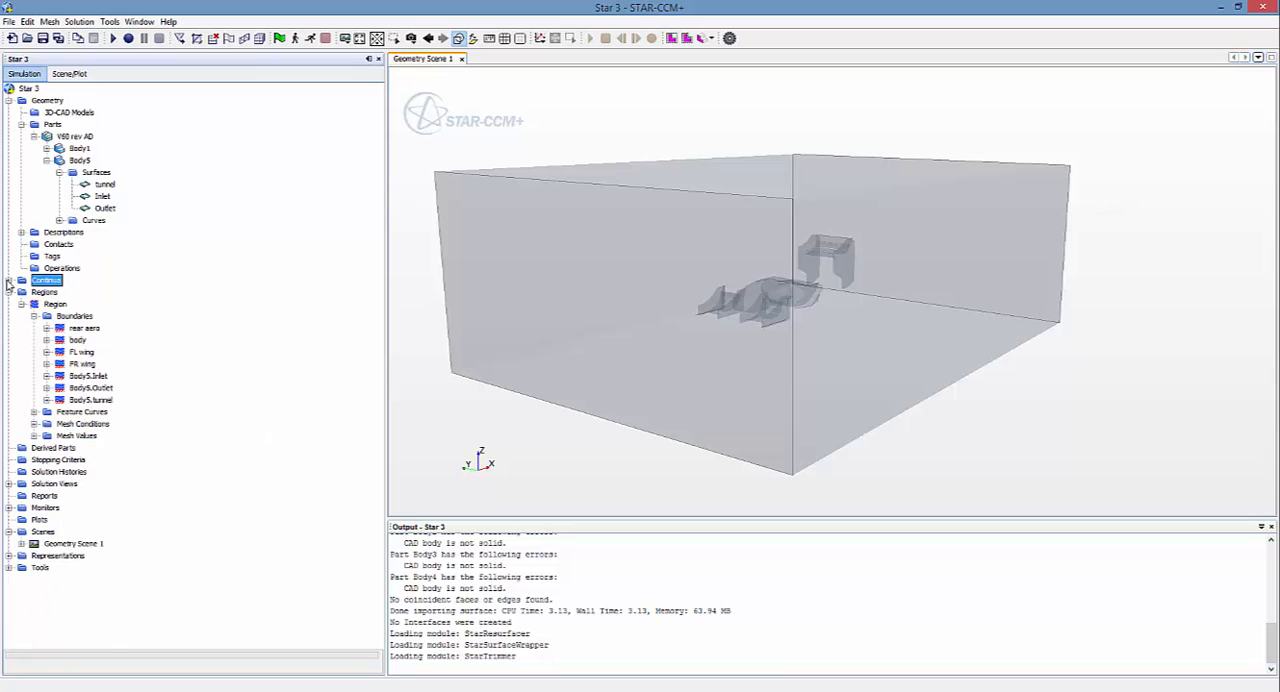
Step: Generate the surface mesh and the volume mesh of the tunnel domain with the V60 car parts
{"action": "mouse_move", "coordinate": [486, 424]}
{"action": "left_mouse_down"}
{"action": "mouse_move", "coordinate": [505, 421]}
{"action": "mouse_move", "coordinate": [491, 380]}
{"action": "left_mouse_up"}
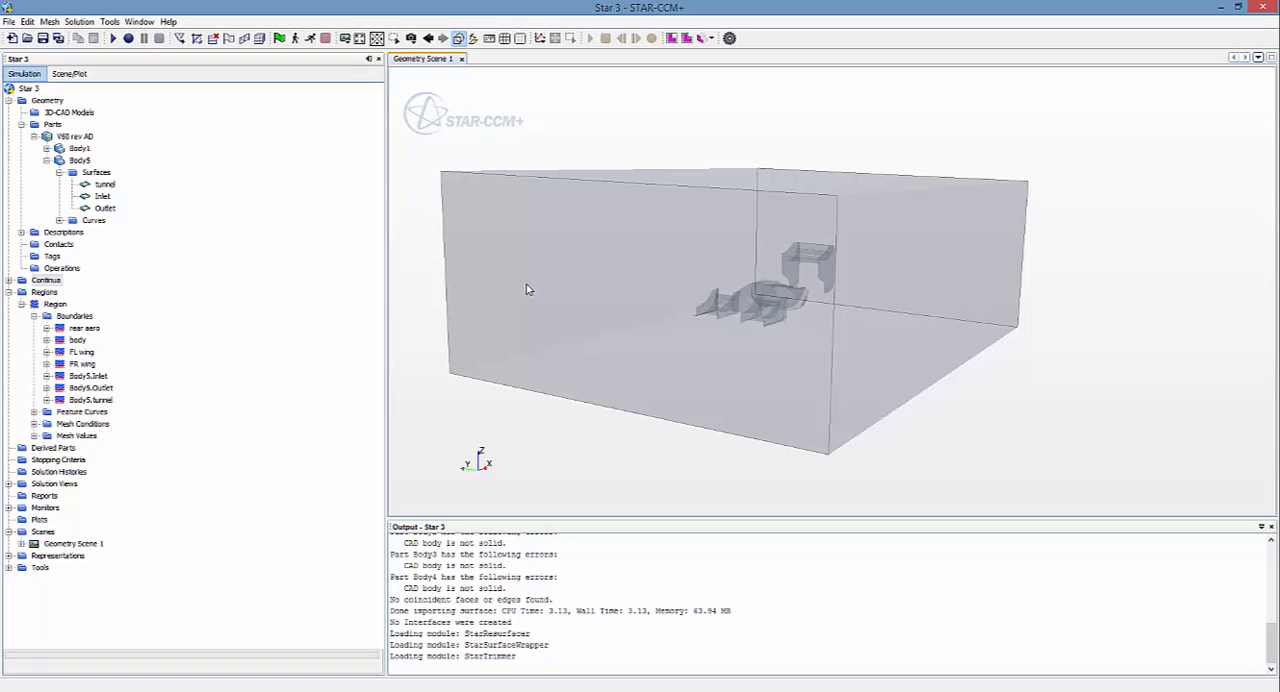
{"action": "left_click", "coordinate": [243, 40]}
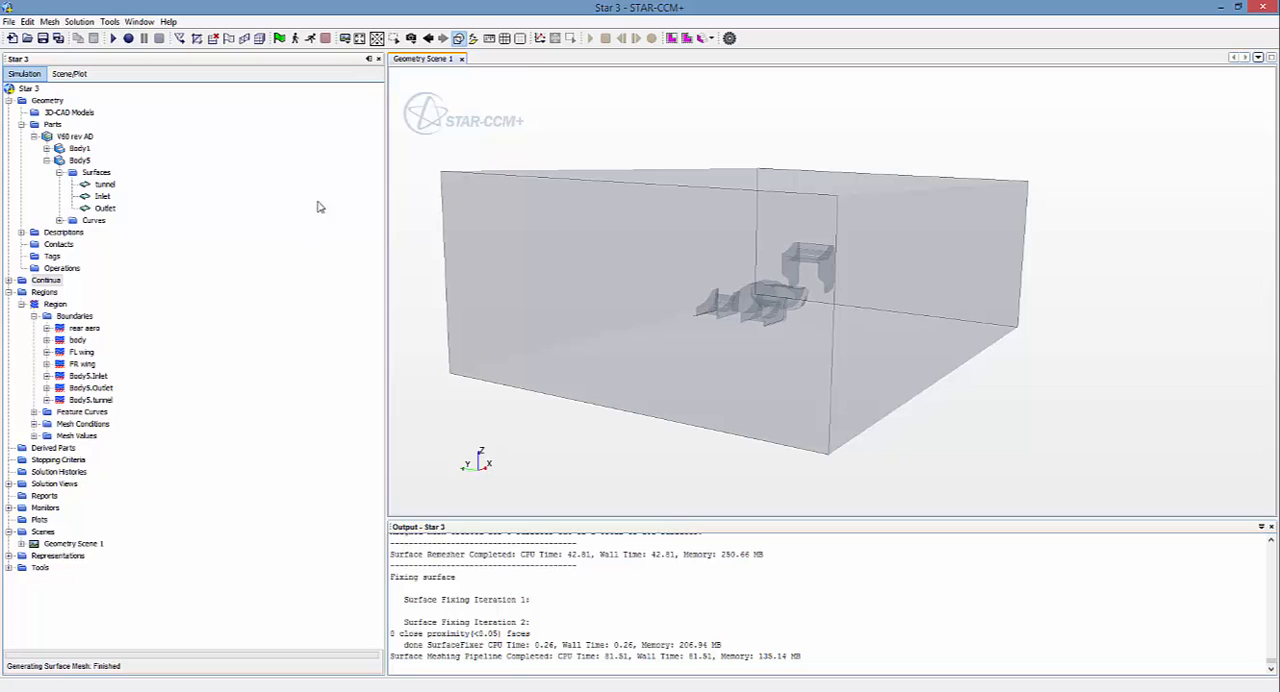
{"action": "left_click", "coordinate": [260, 39]}
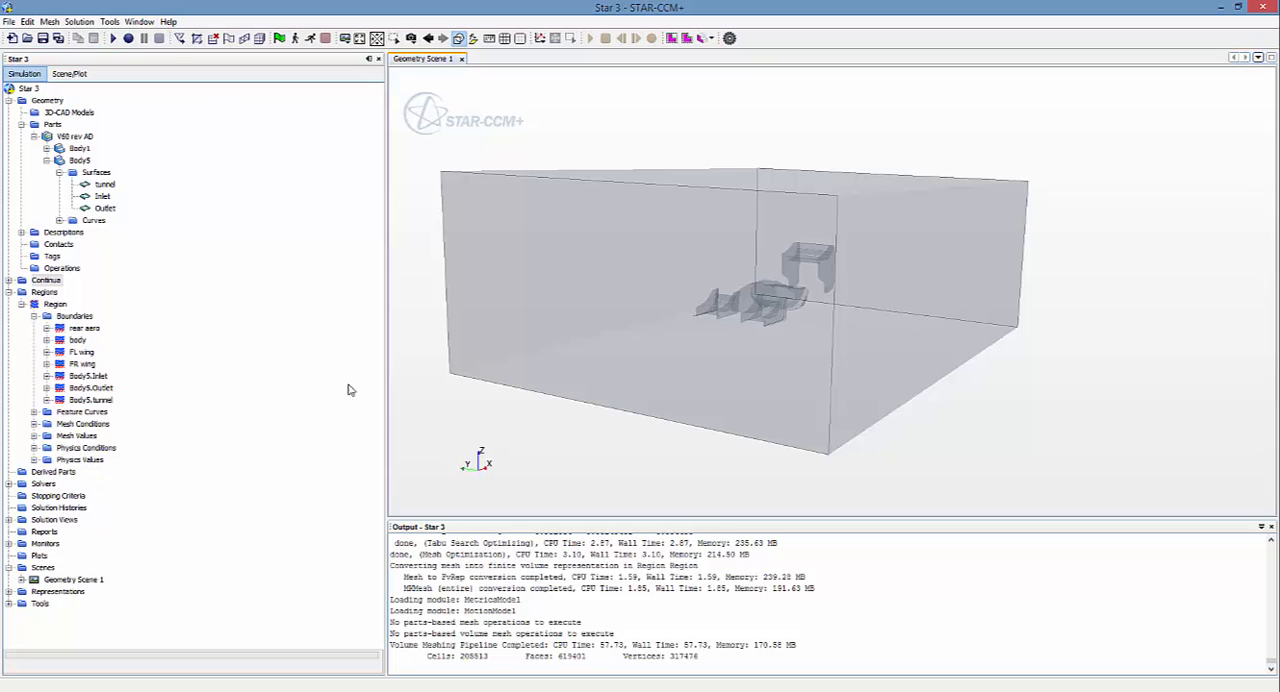
Step: Create a new mesh scene and examine the mesh on the outside of the tunnel domain
{"action": "left_click_drag", "start_coordinate": [624, 458], "coordinate": [629, 449]}
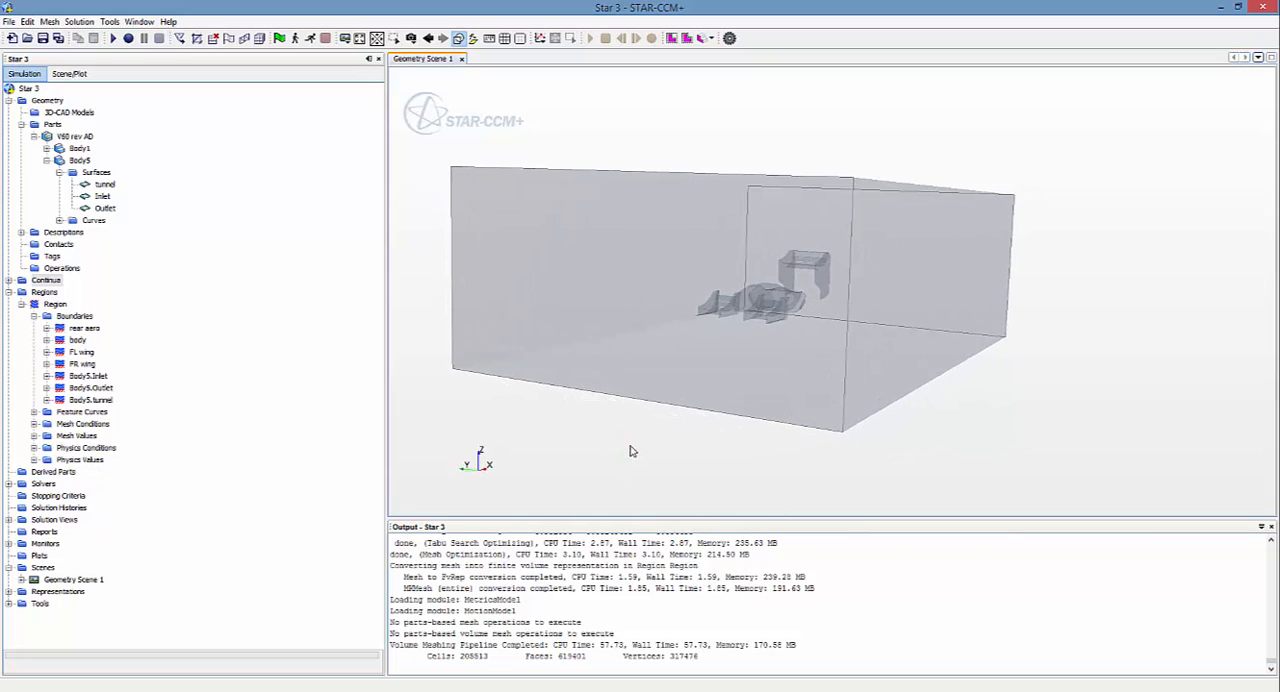
{"action": "right_click", "coordinate": [42, 569]}
{"action": "mouse_move", "coordinate": [66, 577]}
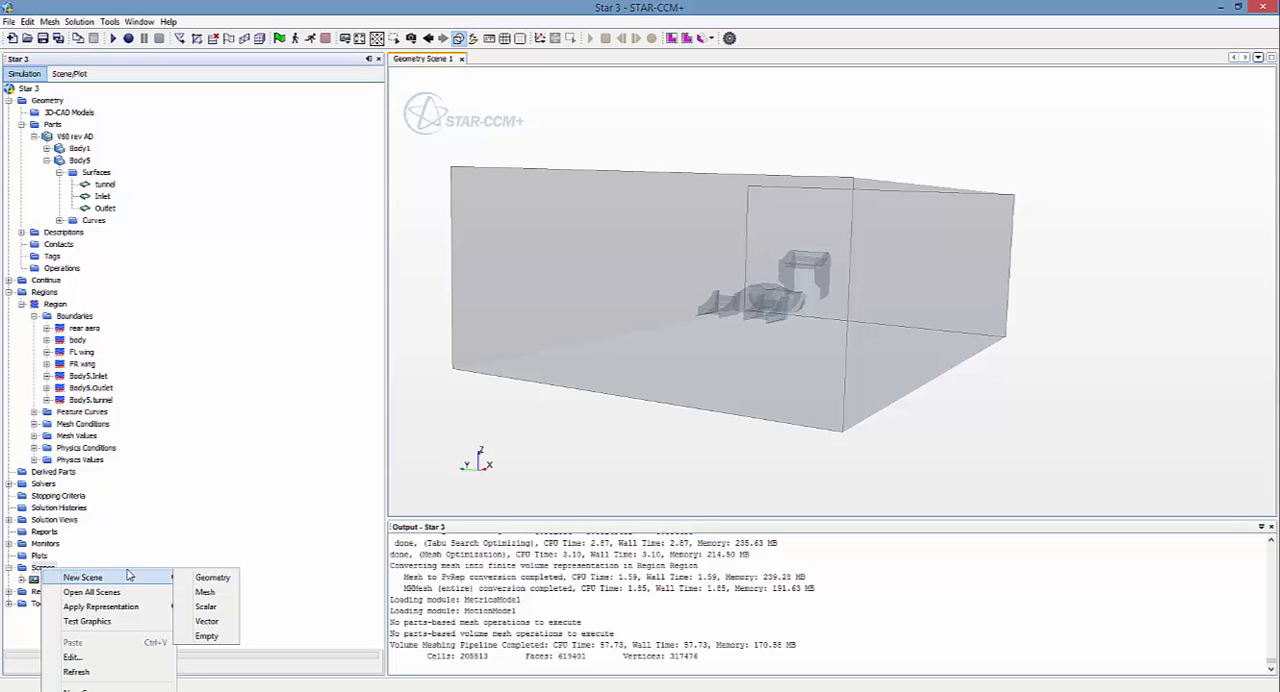
{"action": "left_click", "coordinate": [205, 592]}
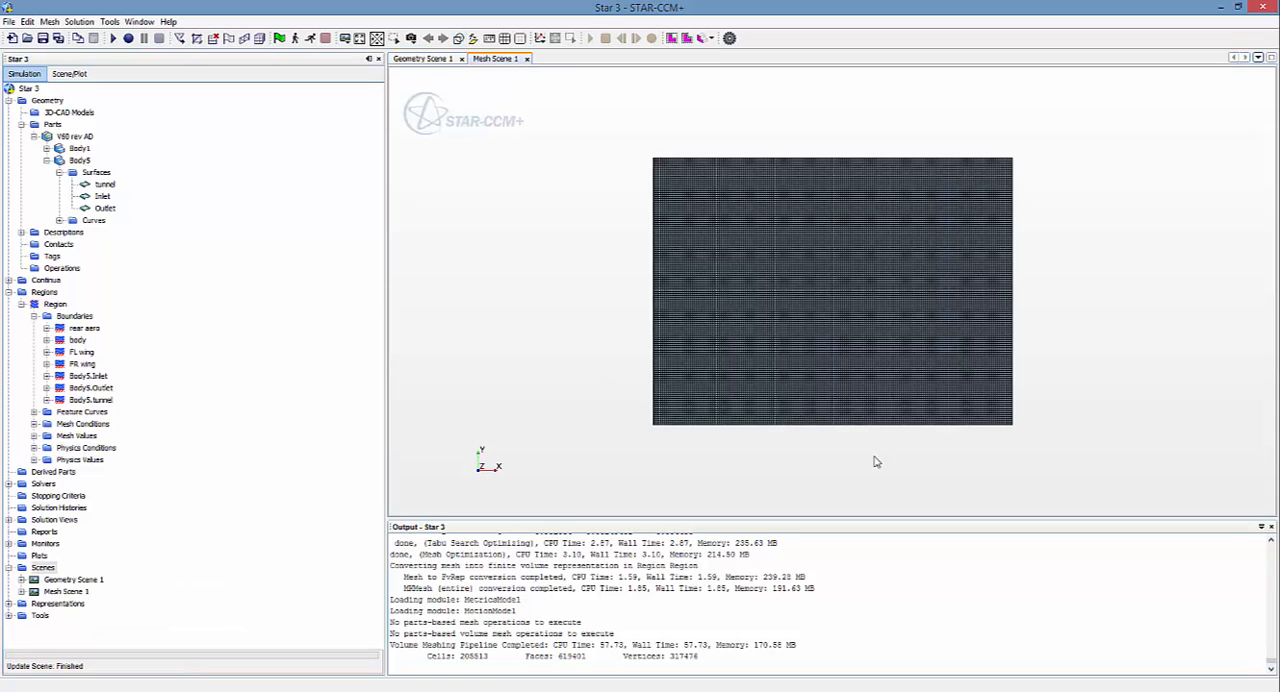
{"action": "left_click_drag", "start_coordinate": [875, 461], "coordinate": [672, 471]}
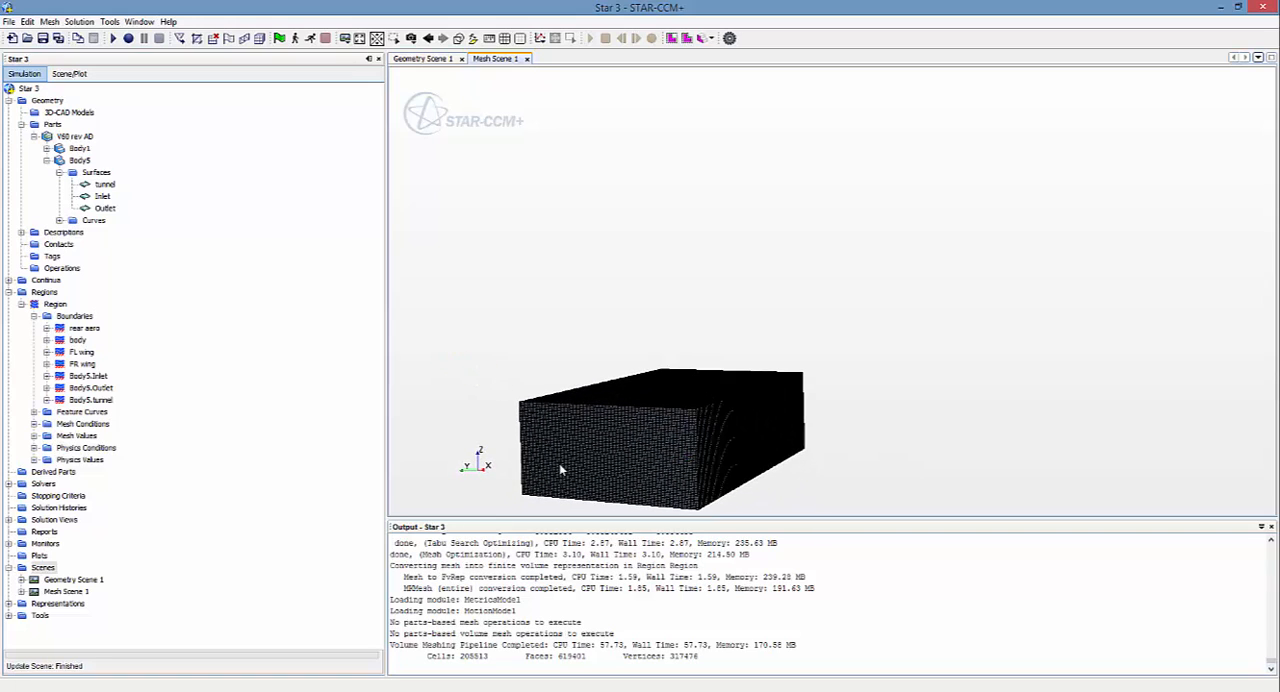
{"action": "scroll", "coordinate": [560, 465], "scroll_direction": "up", "scroll_amount": 10}
{"action": "scroll", "coordinate": [560, 463], "scroll_direction": "up", "scroll_amount": 2}
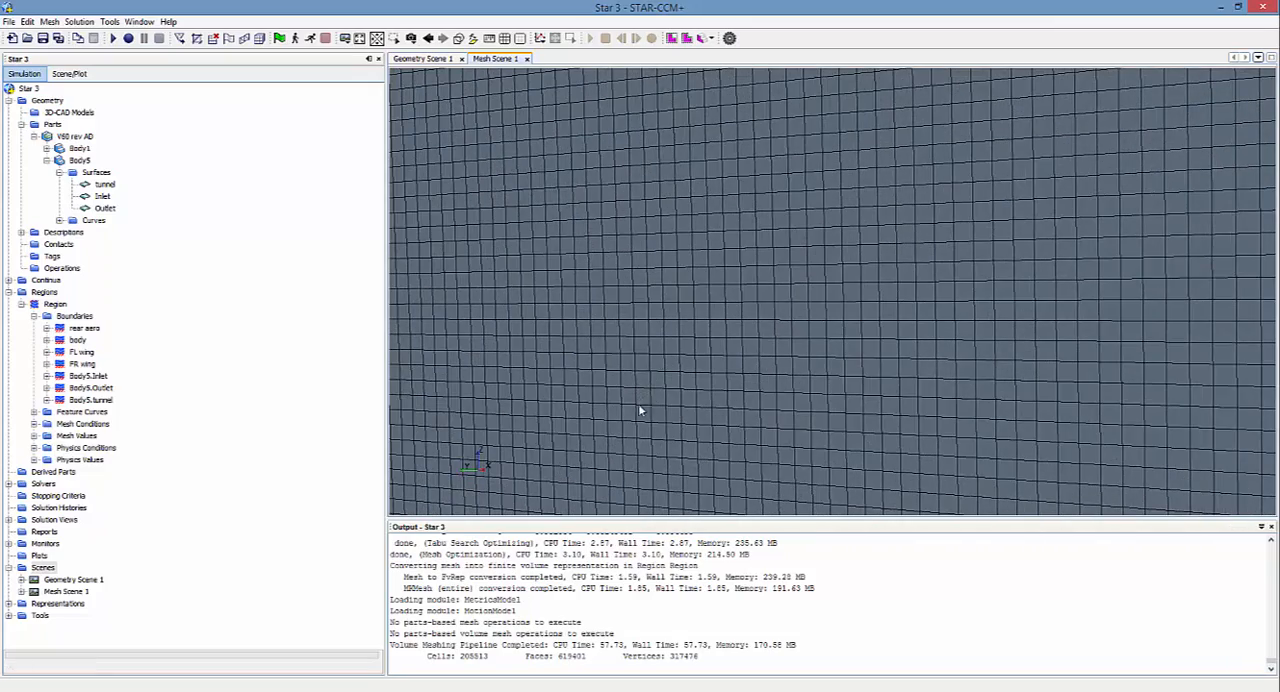
{"action": "scroll", "coordinate": [644, 410], "scroll_direction": "down", "scroll_amount": 6}
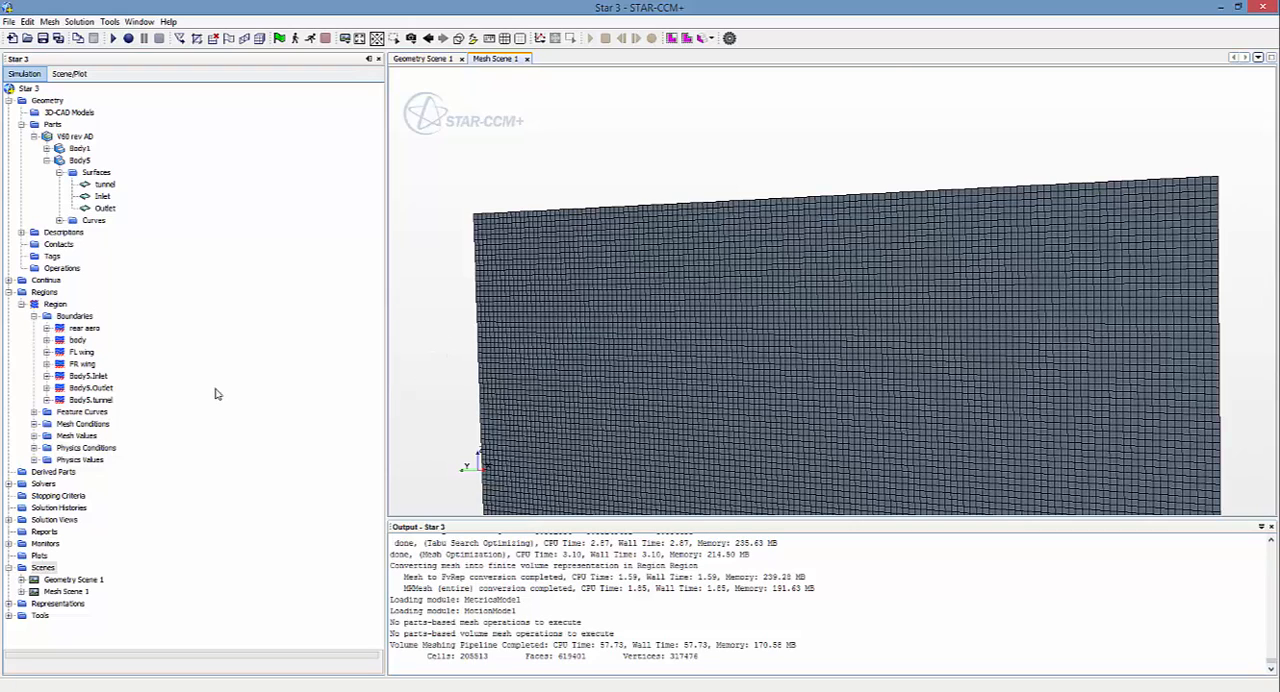
Step: Hide the Body5.Inlet and Body5.Outlet boundaries among the parts of Mesh Scene 1's Mesh 1 displayer
{"action": "left_click", "coordinate": [22, 592]}
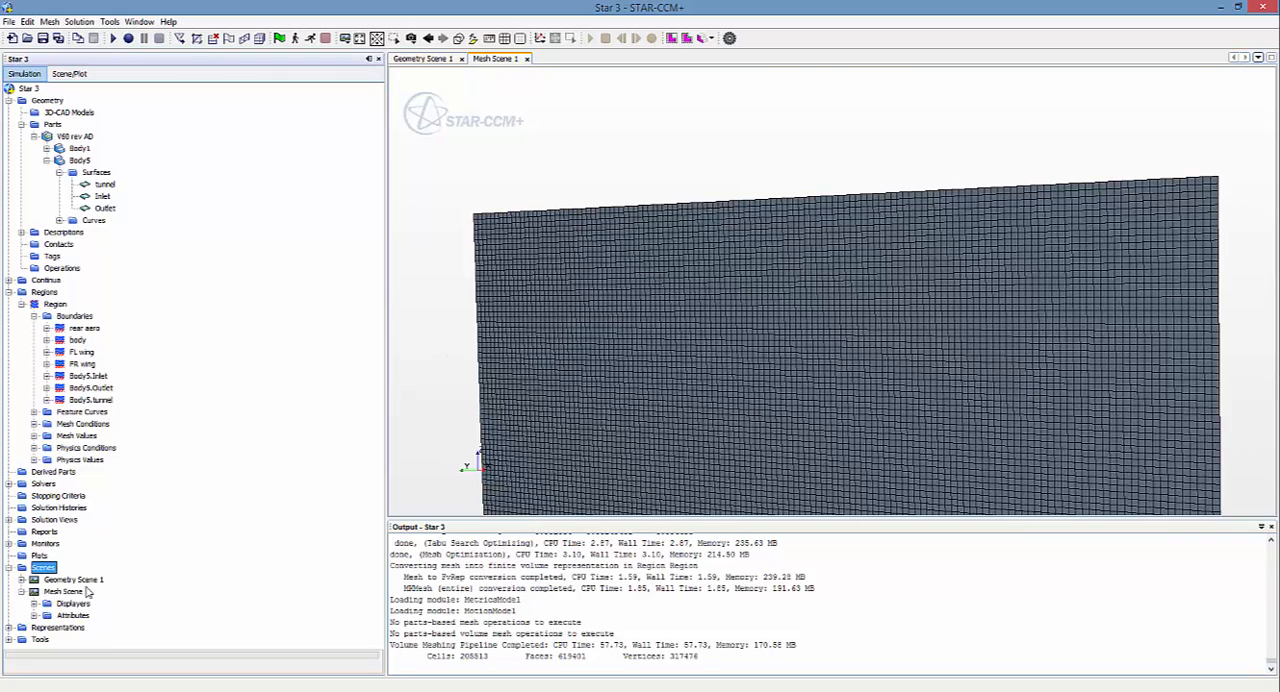
{"action": "left_click", "coordinate": [35, 604]}
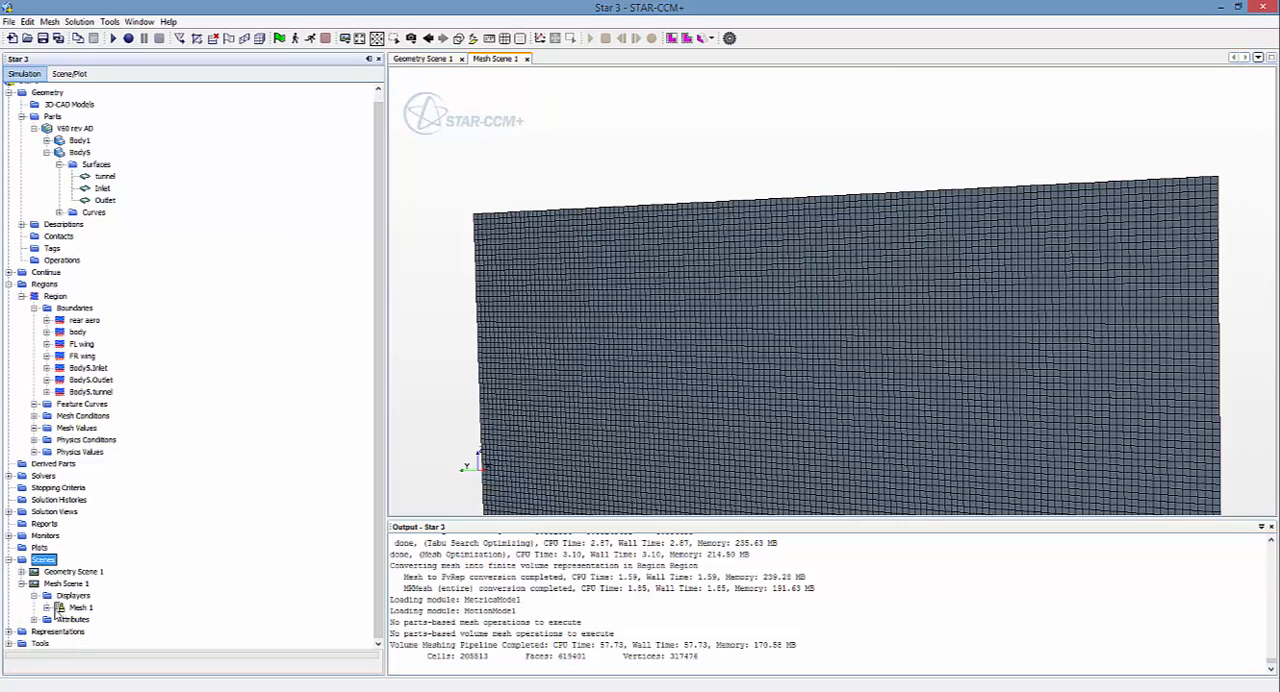
{"action": "left_click", "coordinate": [46, 607]}
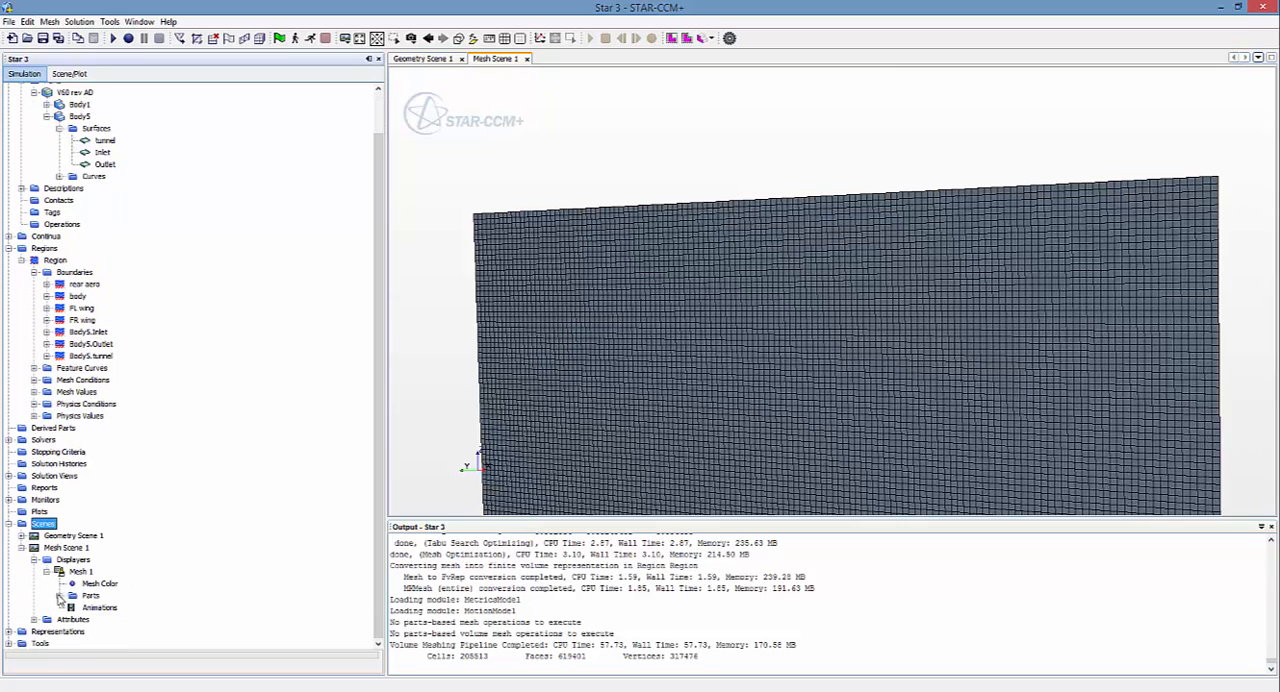
{"action": "left_click", "coordinate": [59, 595]}
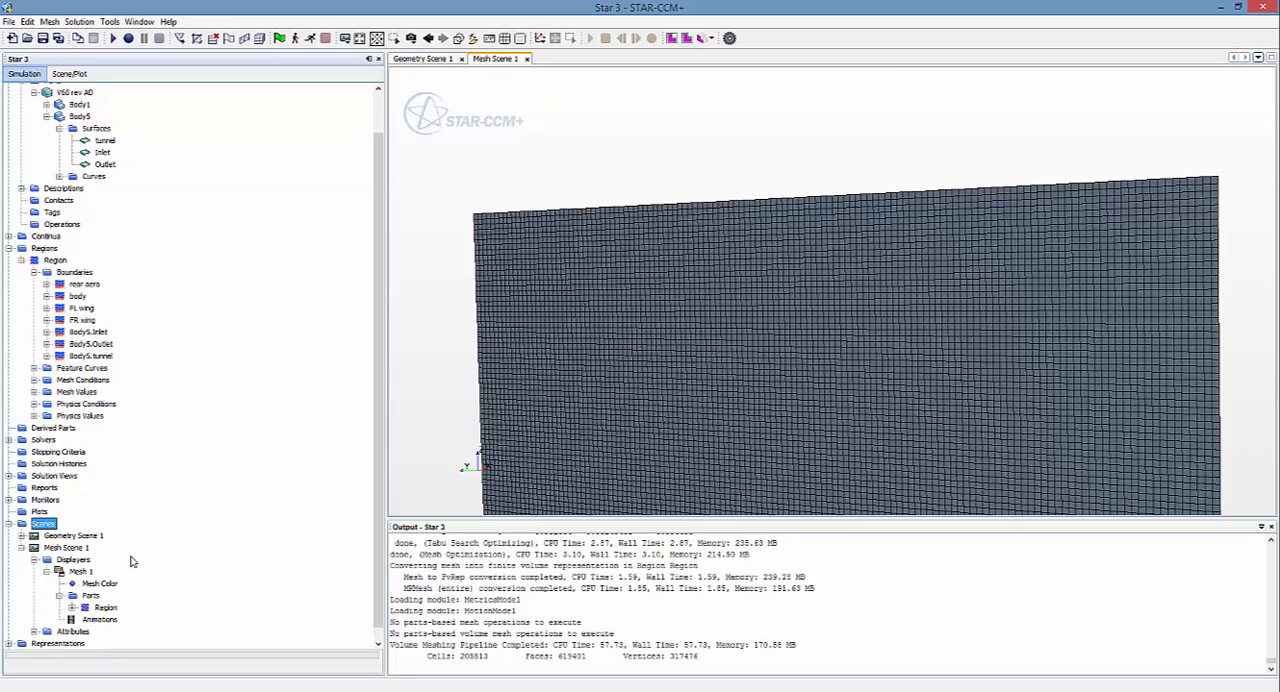
{"action": "left_click", "coordinate": [71, 596]}
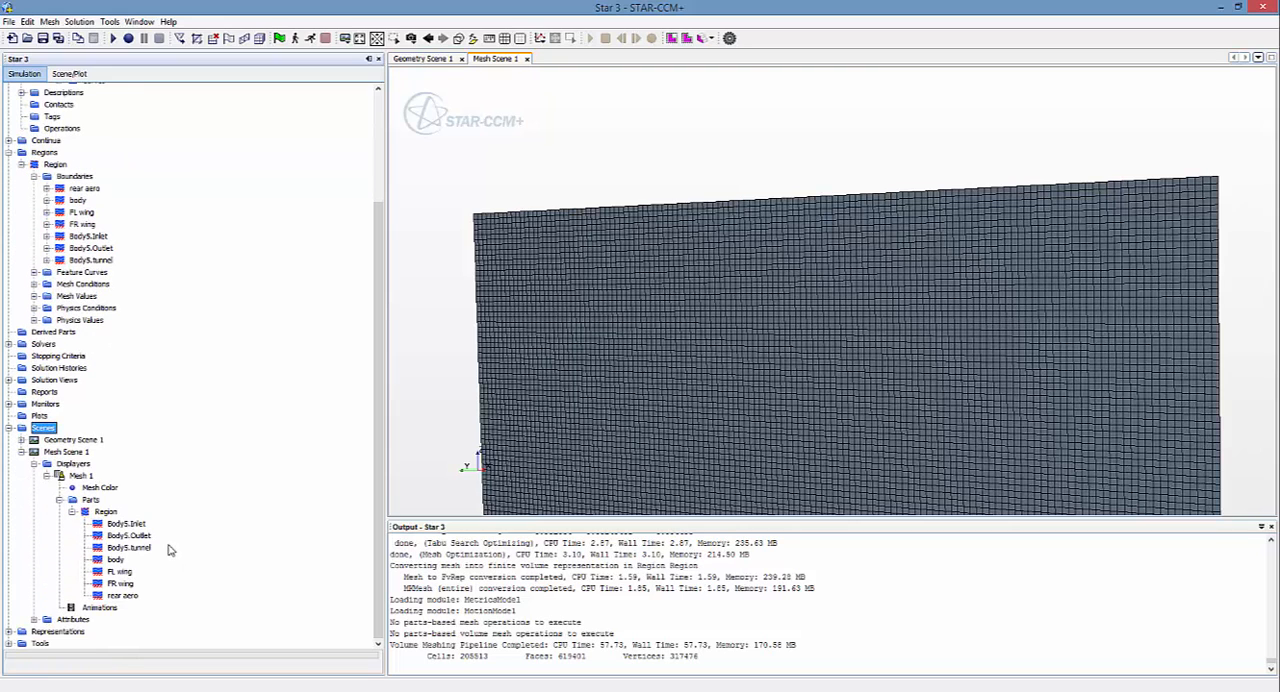
{"action": "left_click", "coordinate": [118, 524]}
{"action": "left_click", "coordinate": [121, 537]}
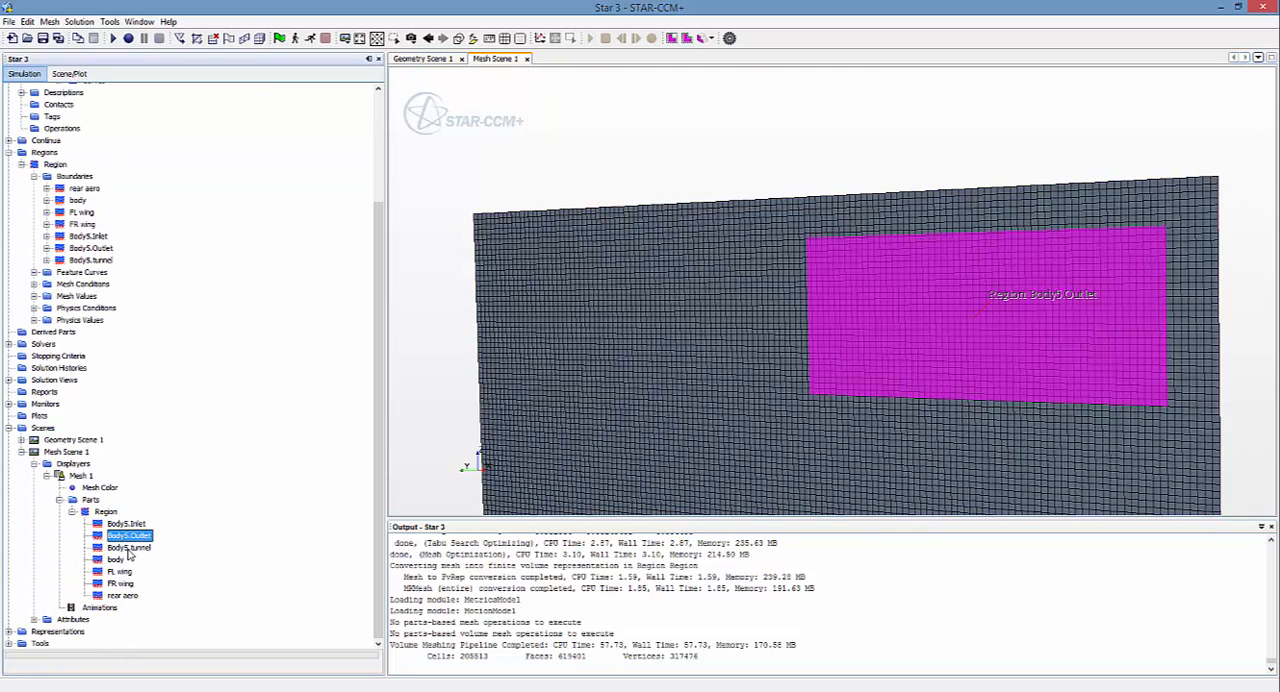
{"action": "left_click", "coordinate": [128, 526]}
{"action": "right_click", "coordinate": [128, 526]}
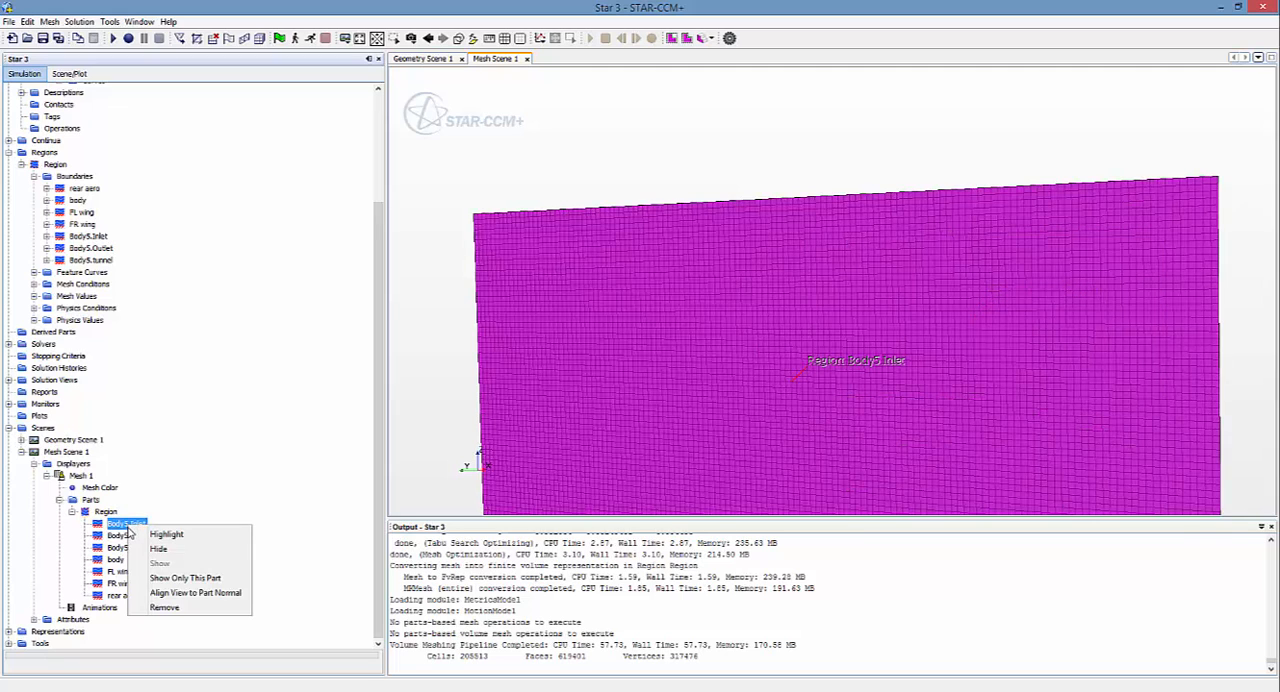
{"action": "left_click", "coordinate": [133, 545]}
{"action": "right_click", "coordinate": [134, 538]}
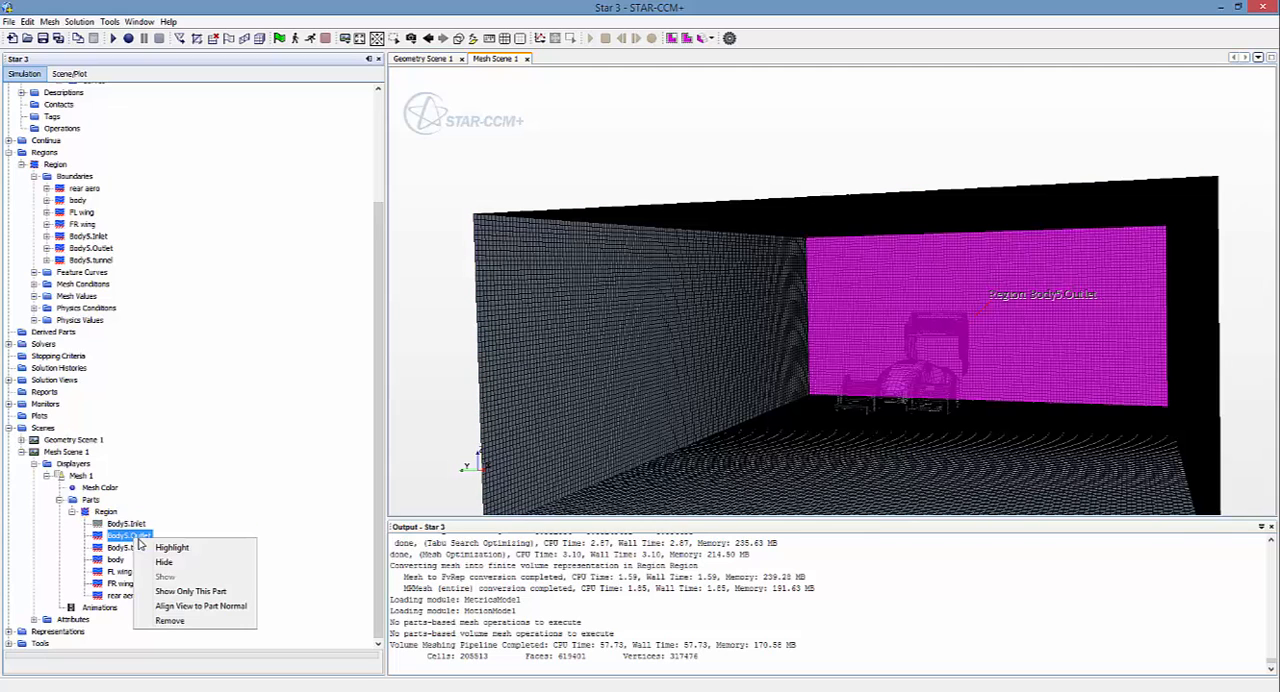
{"action": "left_click", "coordinate": [166, 560]}
Step: Hide the Body5.tunnel boundary in the mesh scene to isolate the car parts, and show it again
{"action": "left_click_drag", "start_coordinate": [645, 410], "coordinate": [657, 309]}
{"action": "left_click_drag", "start_coordinate": [1012, 416], "coordinate": [1011, 423]}
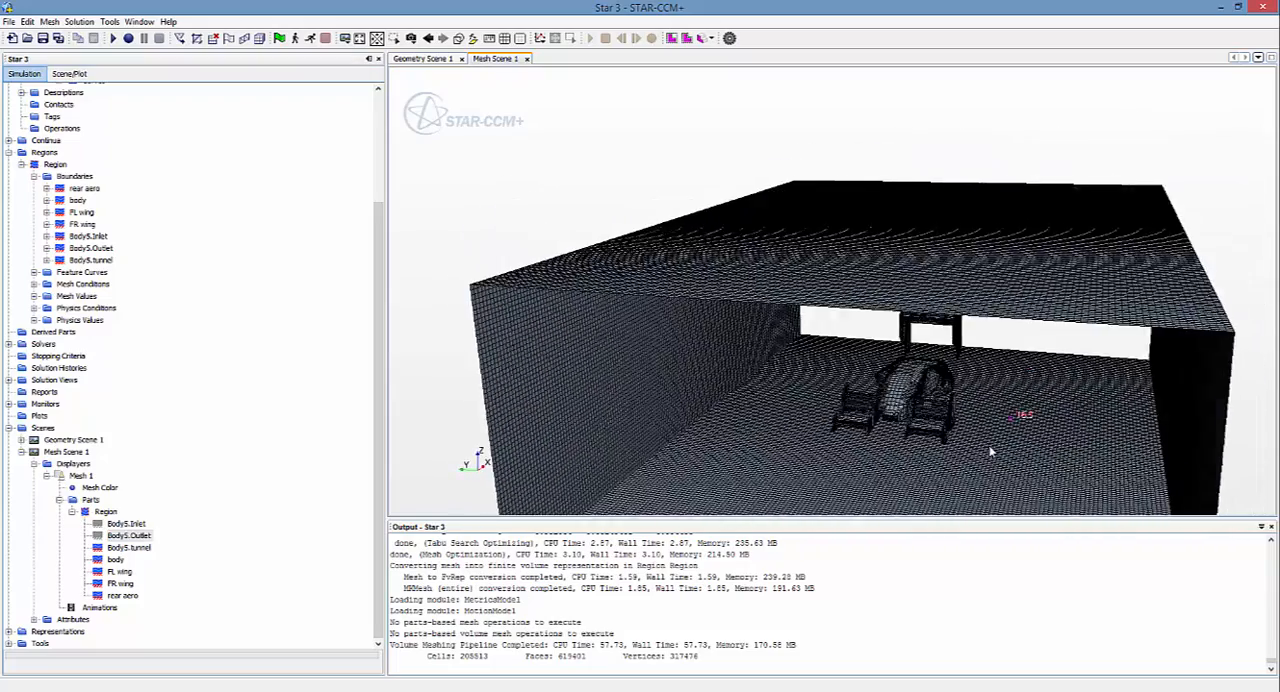
{"action": "right_click", "coordinate": [133, 552]}
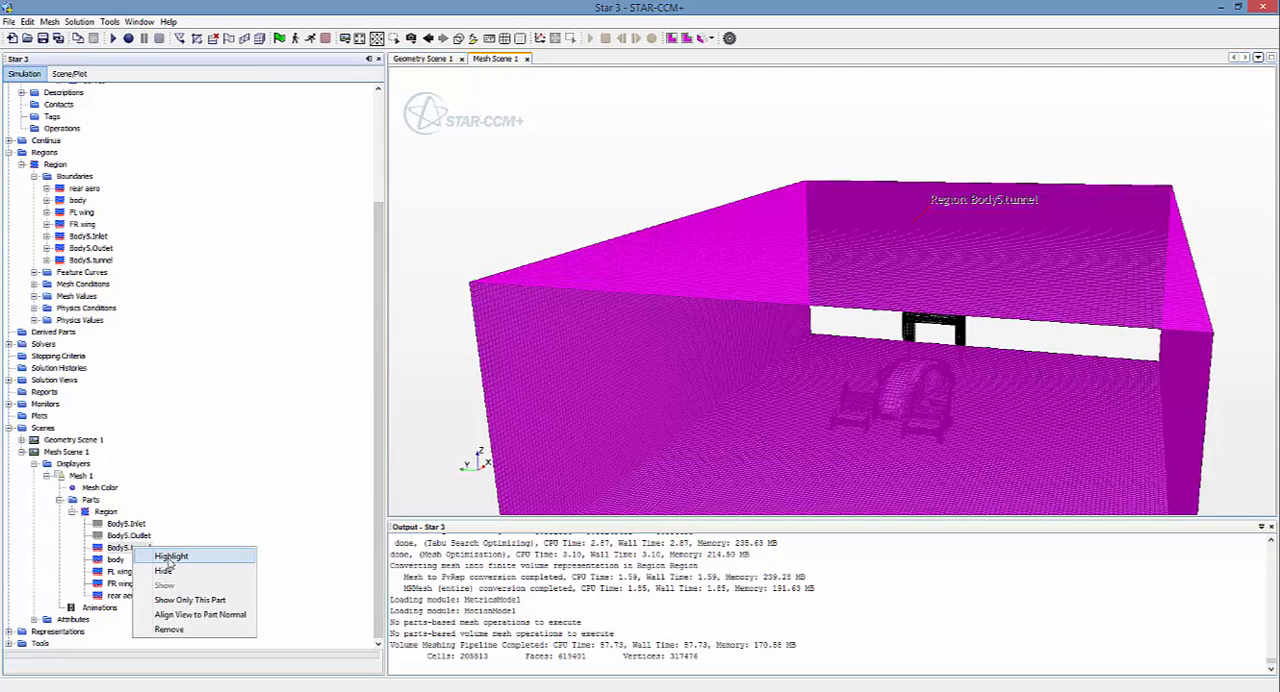
{"action": "left_click", "coordinate": [166, 575]}
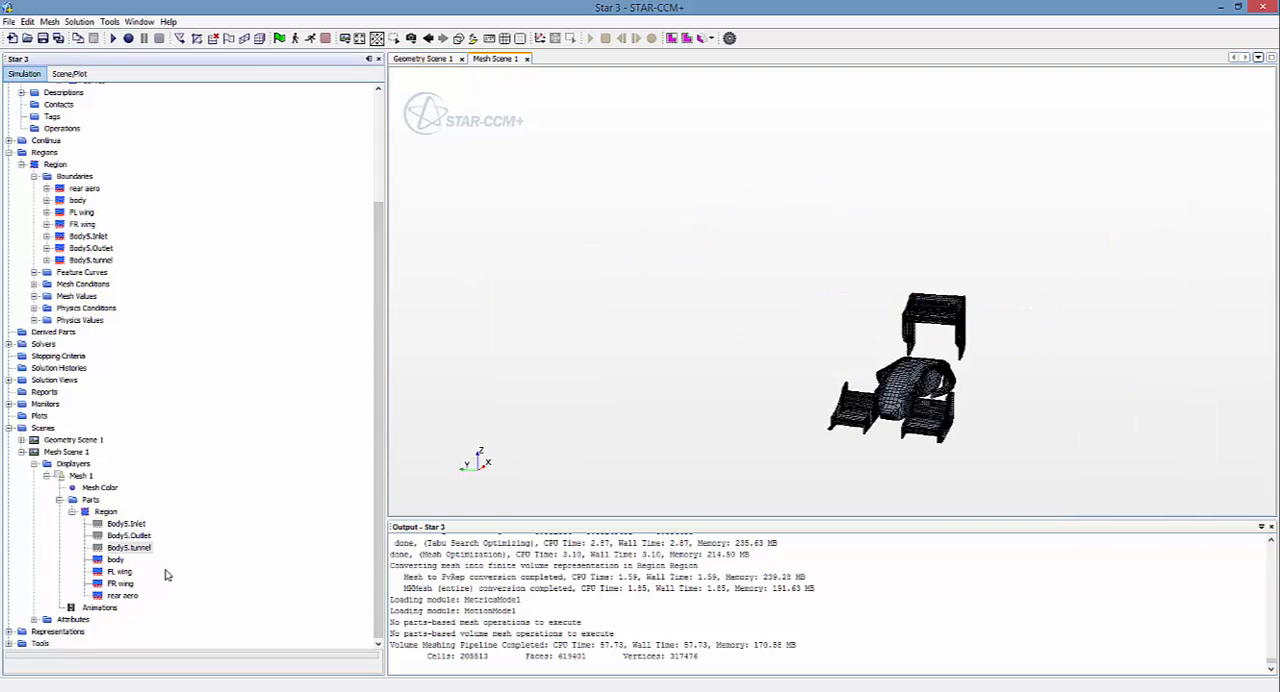
{"action": "right_click", "coordinate": [117, 551]}
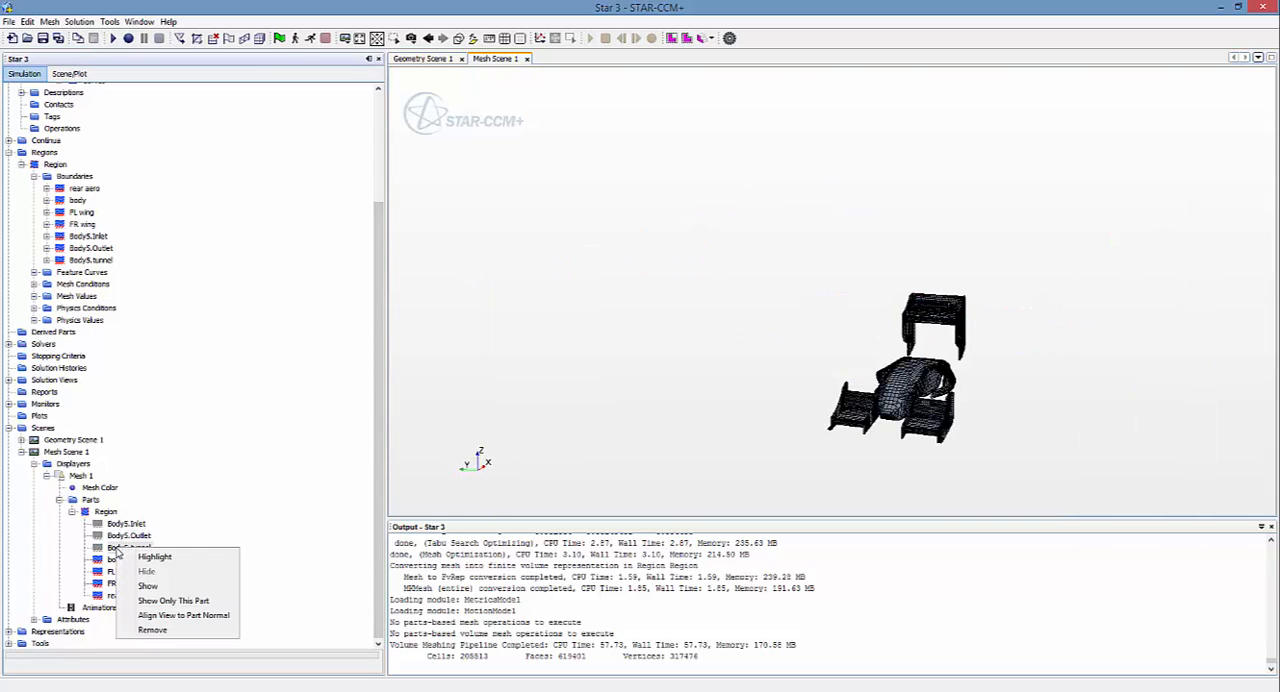
{"action": "left_click", "coordinate": [166, 587]}
Step: Examine the mesh on the car body, front wings, rear aero and surrounding tunnel walls from several angles and distances
{"action": "scroll", "coordinate": [501, 382], "scroll_direction": "up", "scroll_amount": 4}
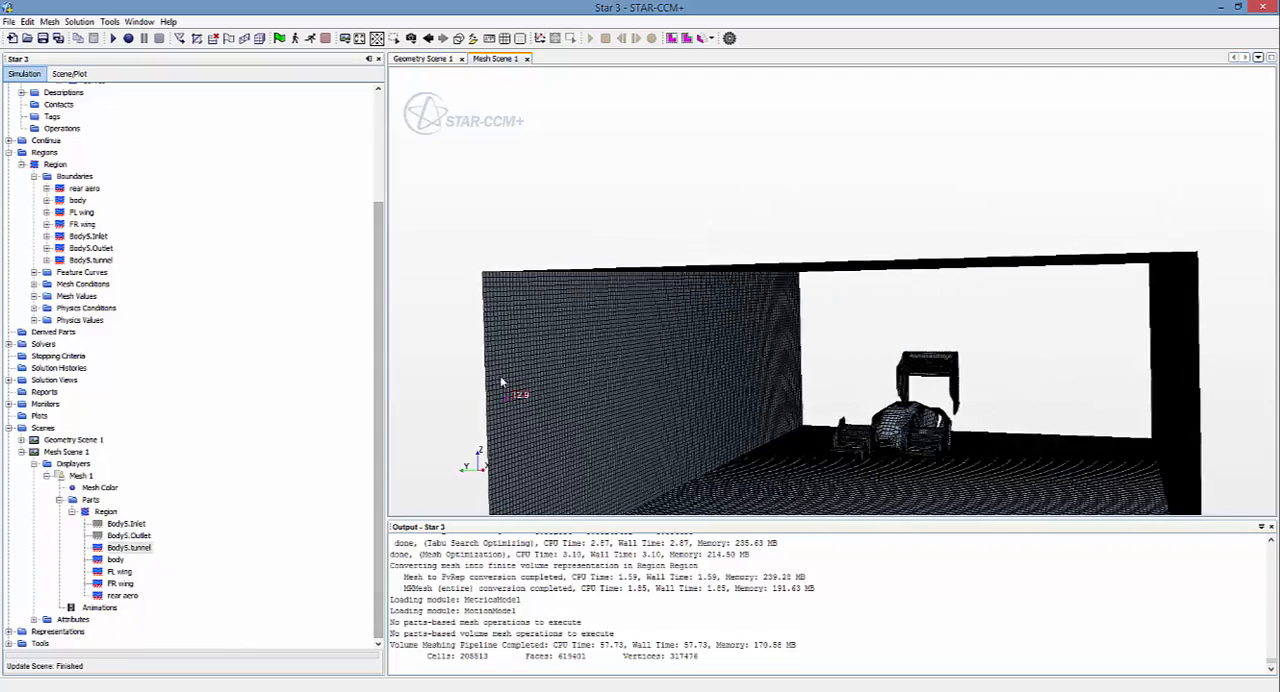
{"action": "scroll", "coordinate": [501, 382], "scroll_direction": "up", "scroll_amount": 3}
{"action": "scroll", "coordinate": [929, 386], "scroll_direction": "up", "scroll_amount": 3}
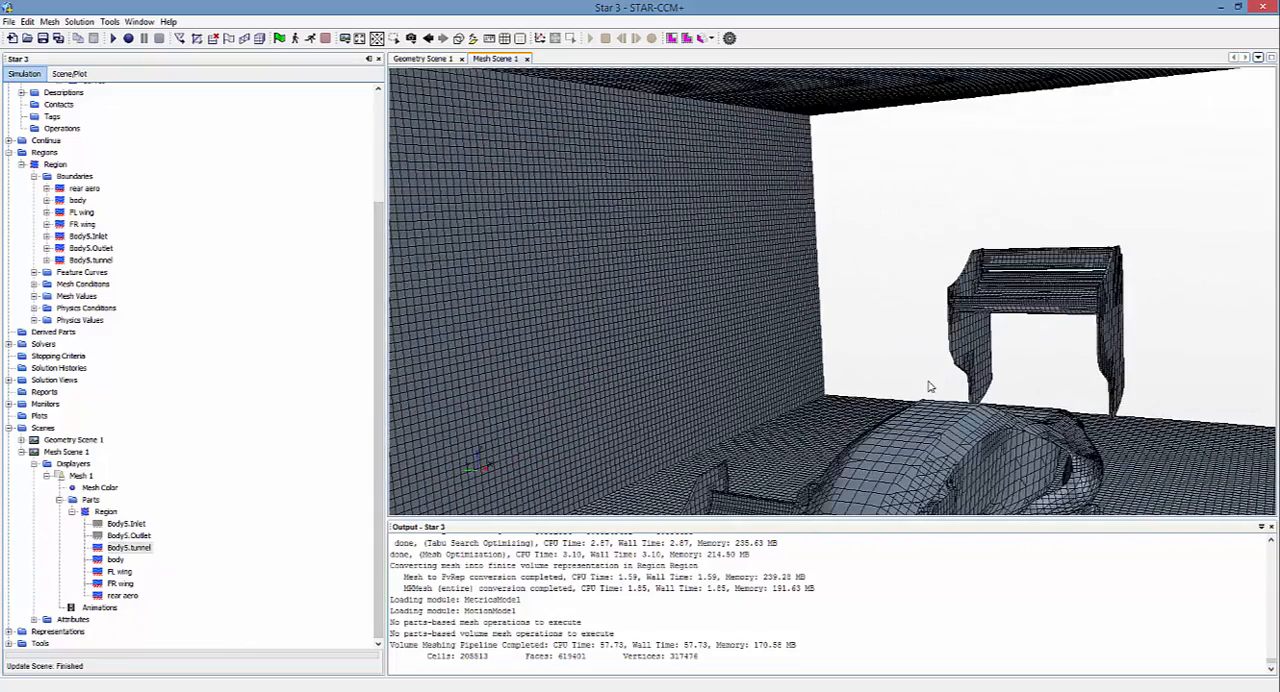
{"action": "left_click_drag", "start_coordinate": [932, 428], "coordinate": [961, 416]}
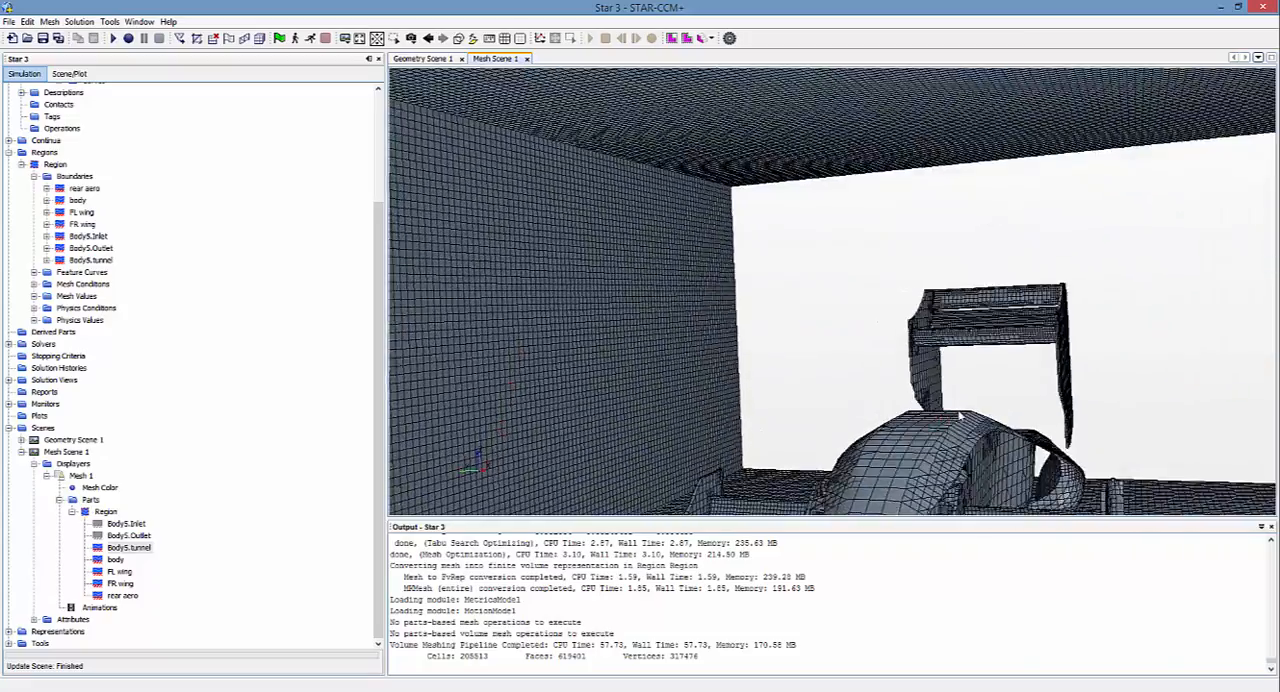
{"action": "scroll", "coordinate": [962, 417], "scroll_direction": "down", "scroll_amount": 5}
{"action": "scroll", "coordinate": [961, 473], "scroll_direction": "up", "scroll_amount": 3}
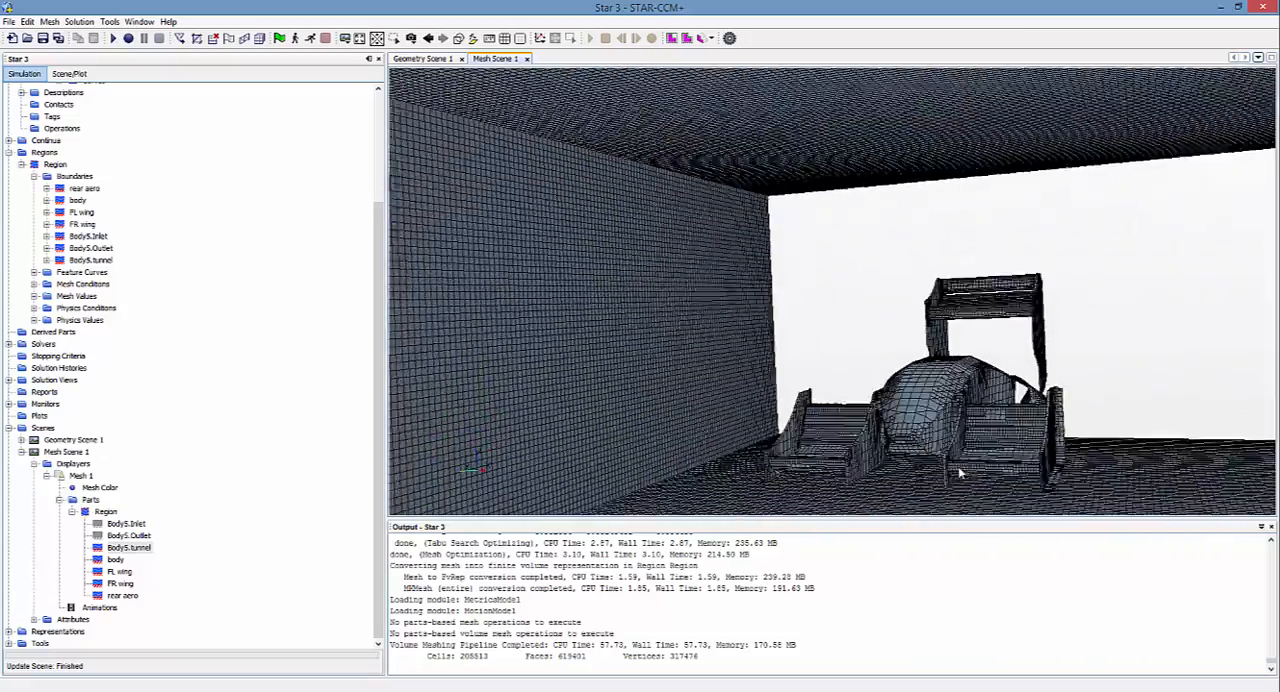
{"action": "scroll", "coordinate": [959, 473], "scroll_direction": "up", "scroll_amount": 4}
{"action": "scroll", "coordinate": [917, 421], "scroll_direction": "up", "scroll_amount": 4}
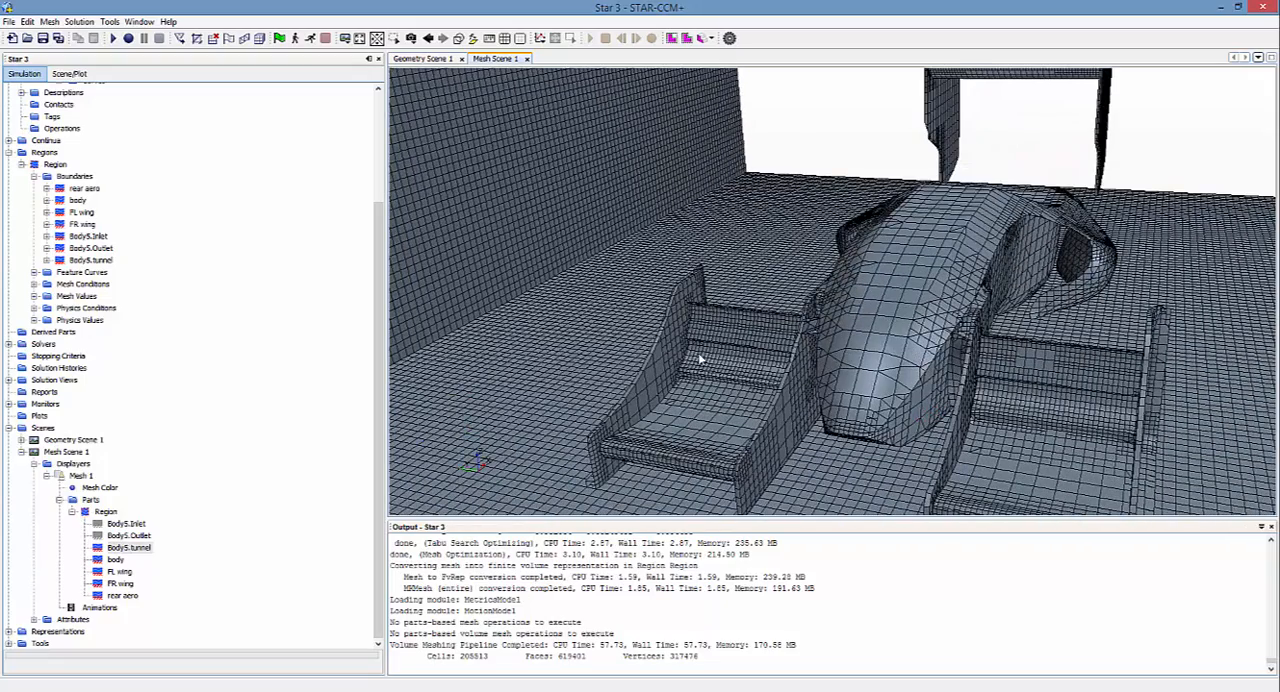
{"action": "scroll", "coordinate": [918, 337], "scroll_direction": "up", "scroll_amount": 3}
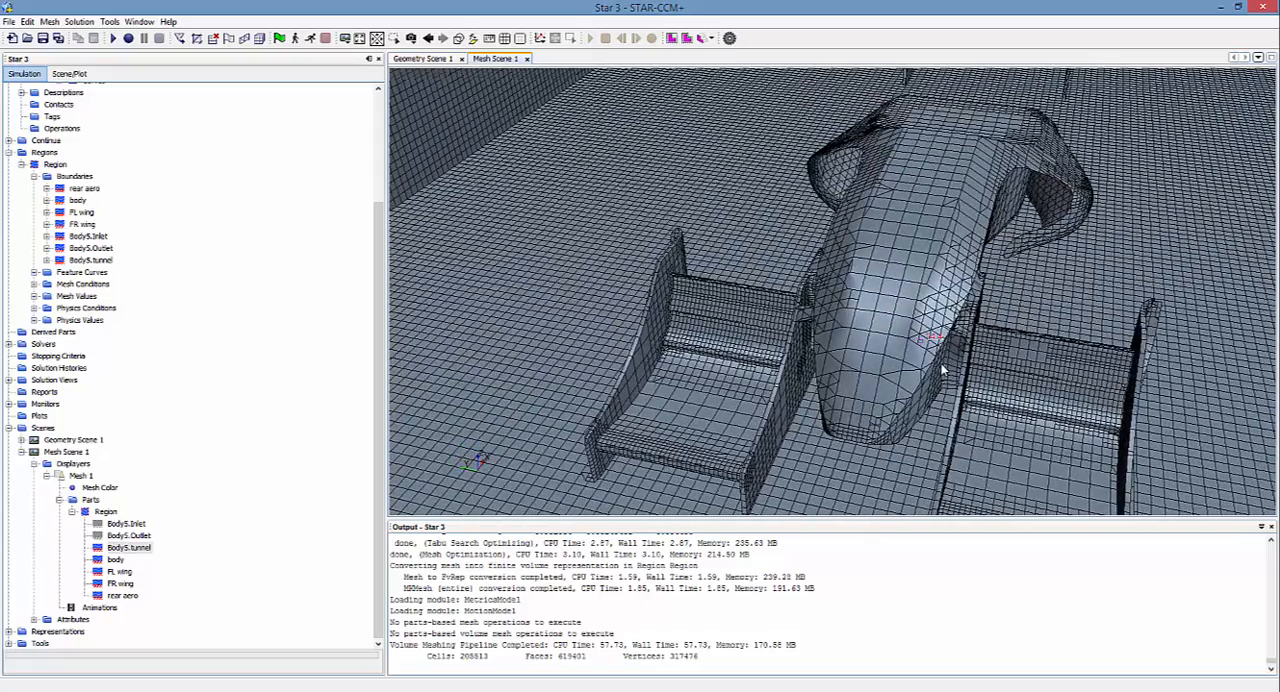
{"action": "scroll", "coordinate": [905, 375], "scroll_direction": "up", "scroll_amount": 3}
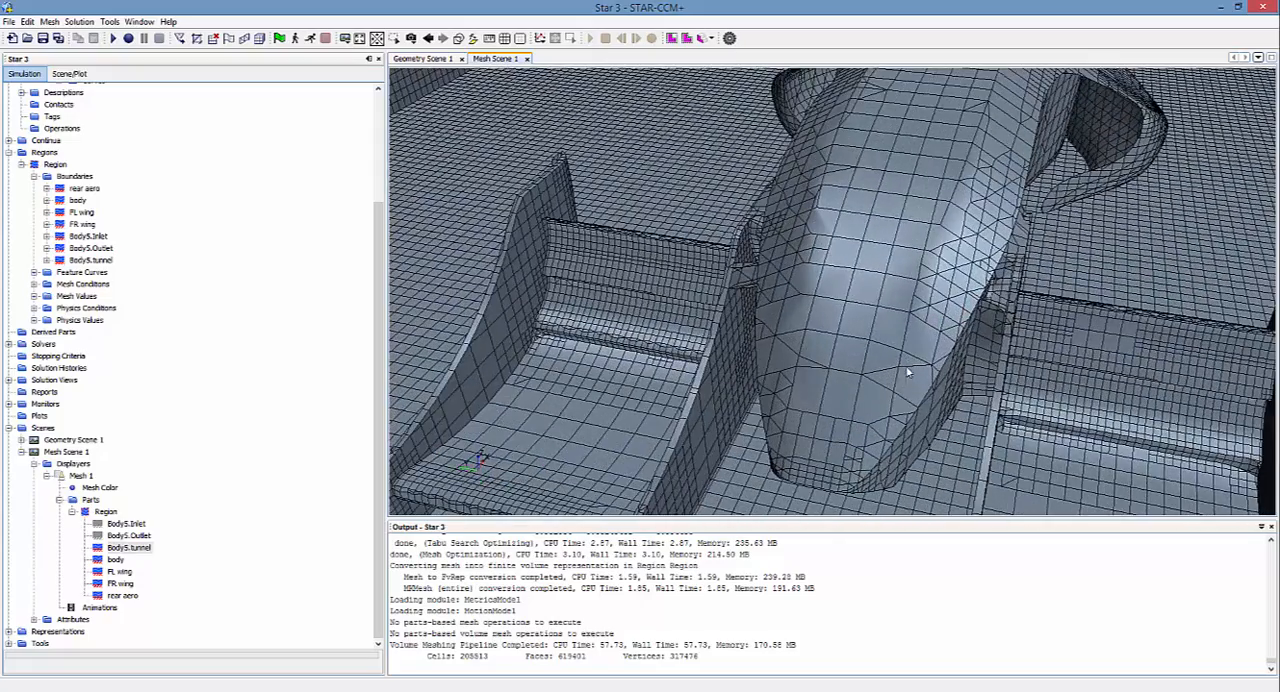
{"action": "scroll", "coordinate": [908, 372], "scroll_direction": "down", "scroll_amount": 5}
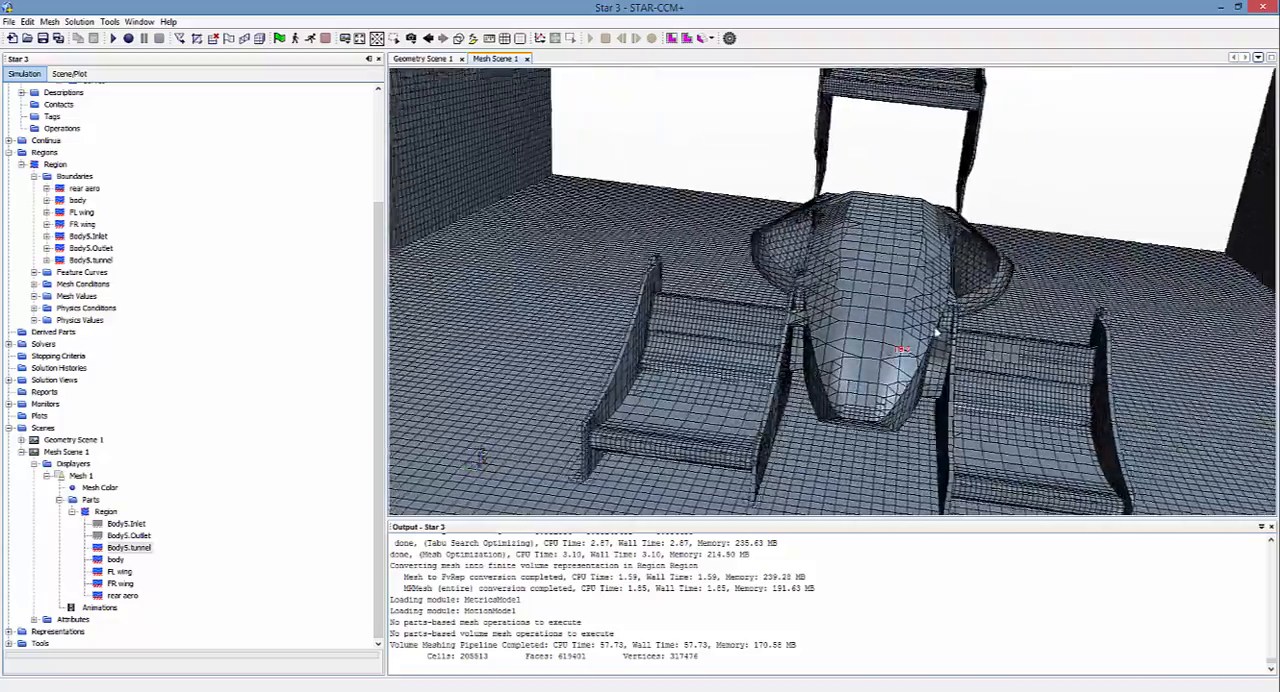
{"action": "left_click_drag", "start_coordinate": [934, 331], "coordinate": [812, 265]}
{"action": "scroll", "coordinate": [869, 299], "scroll_direction": "down", "scroll_amount": 8}
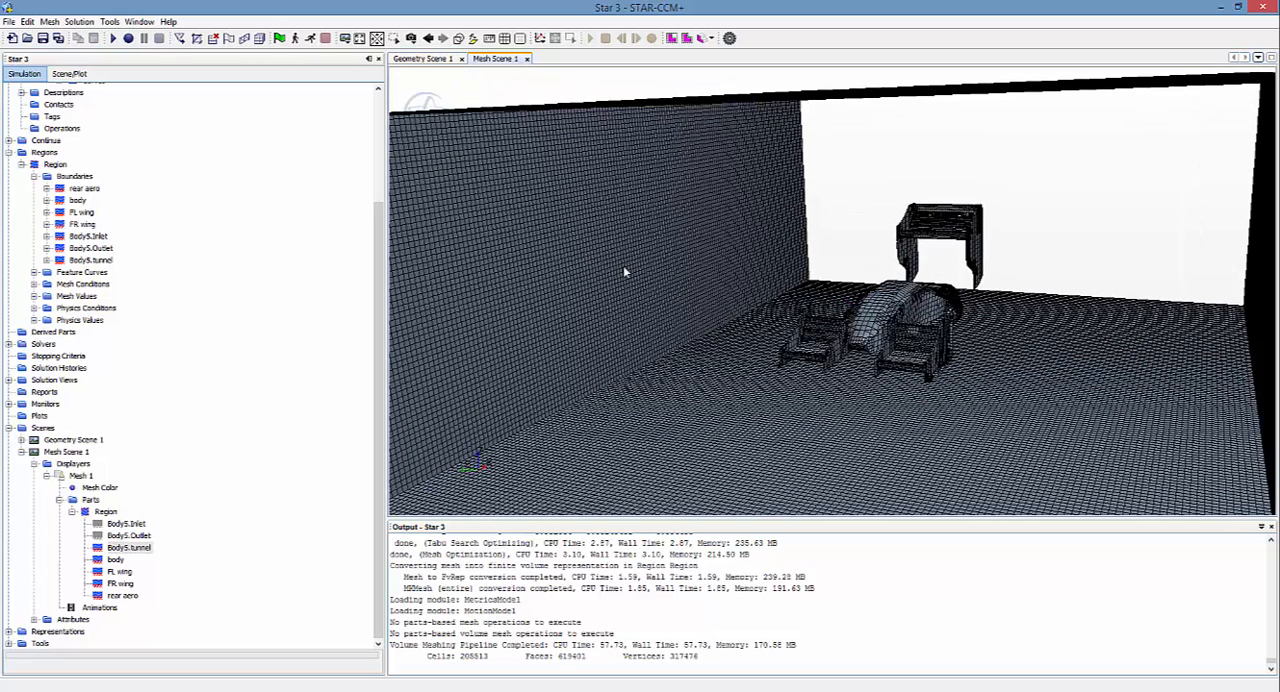
Step: Create a new physics continuum under Continua
{"action": "right_click", "coordinate": [46, 145]}
{"action": "mouse_move", "coordinate": [80, 152]}
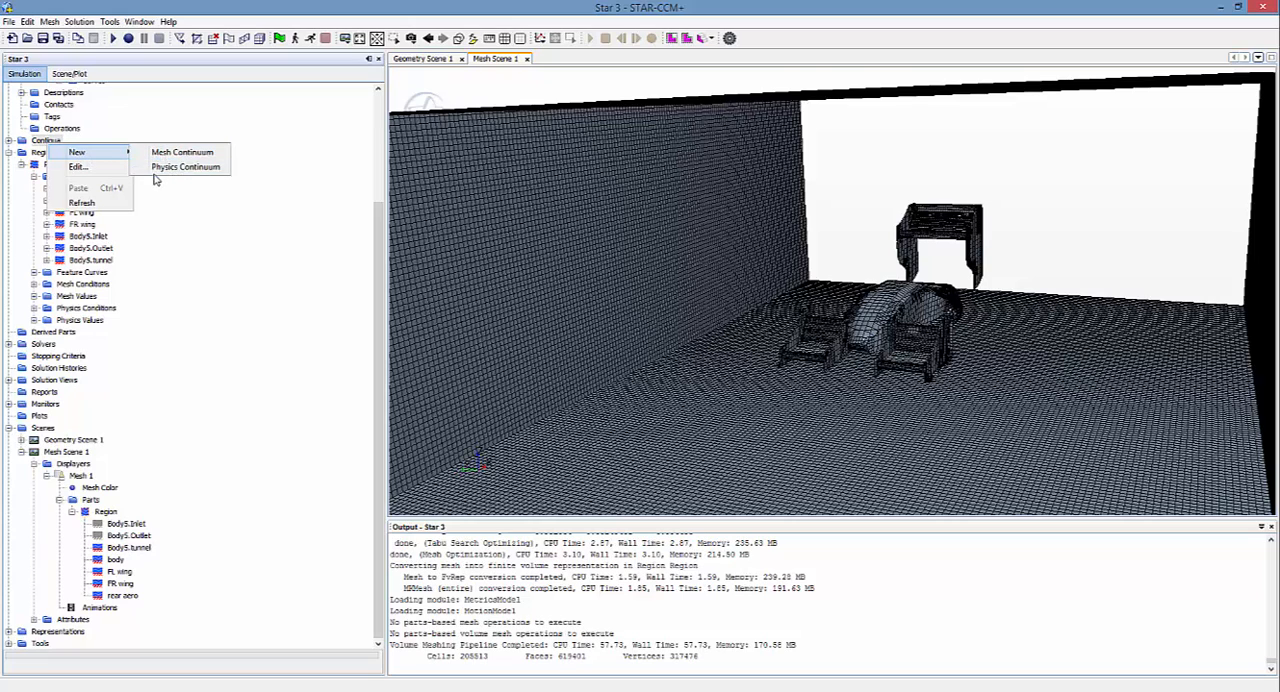
{"action": "left_click", "coordinate": [177, 168]}
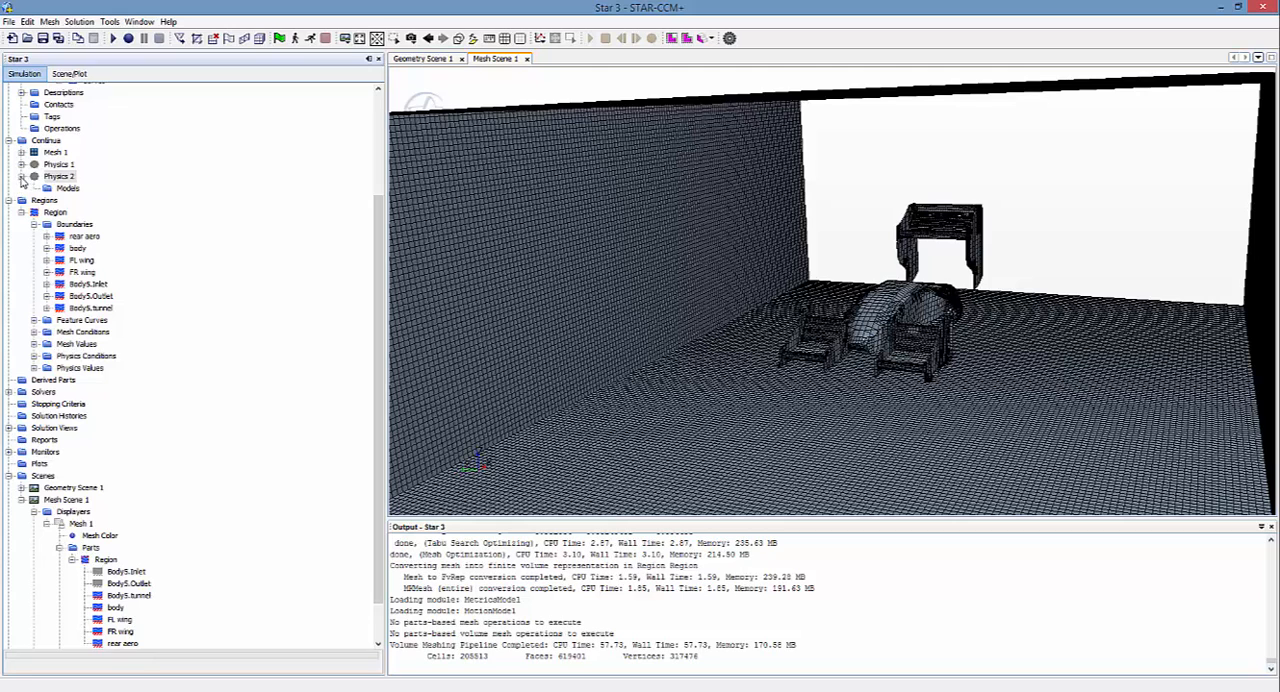
Step: Start the model selection for the Physics 2 continuum and choose Three Dimensional, Steady and Gas
{"action": "right_click", "coordinate": [64, 190]}
{"action": "left_click", "coordinate": [96, 199]}
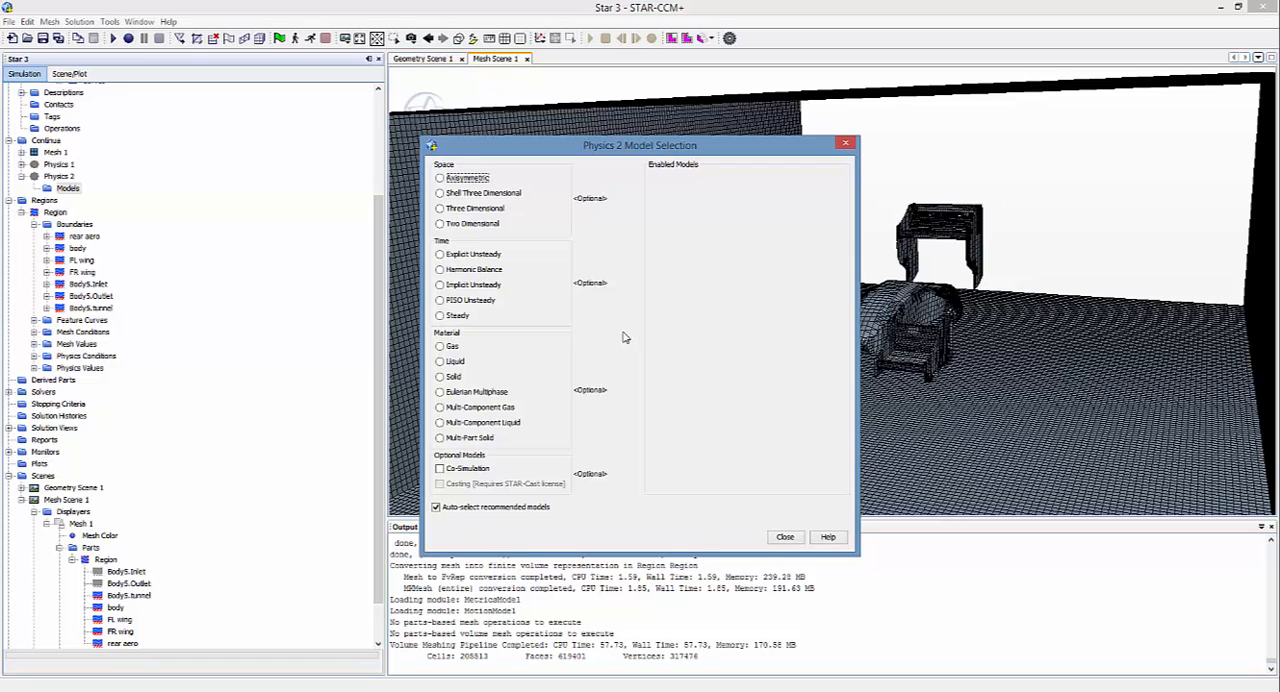
{"action": "left_click", "coordinate": [440, 209]}
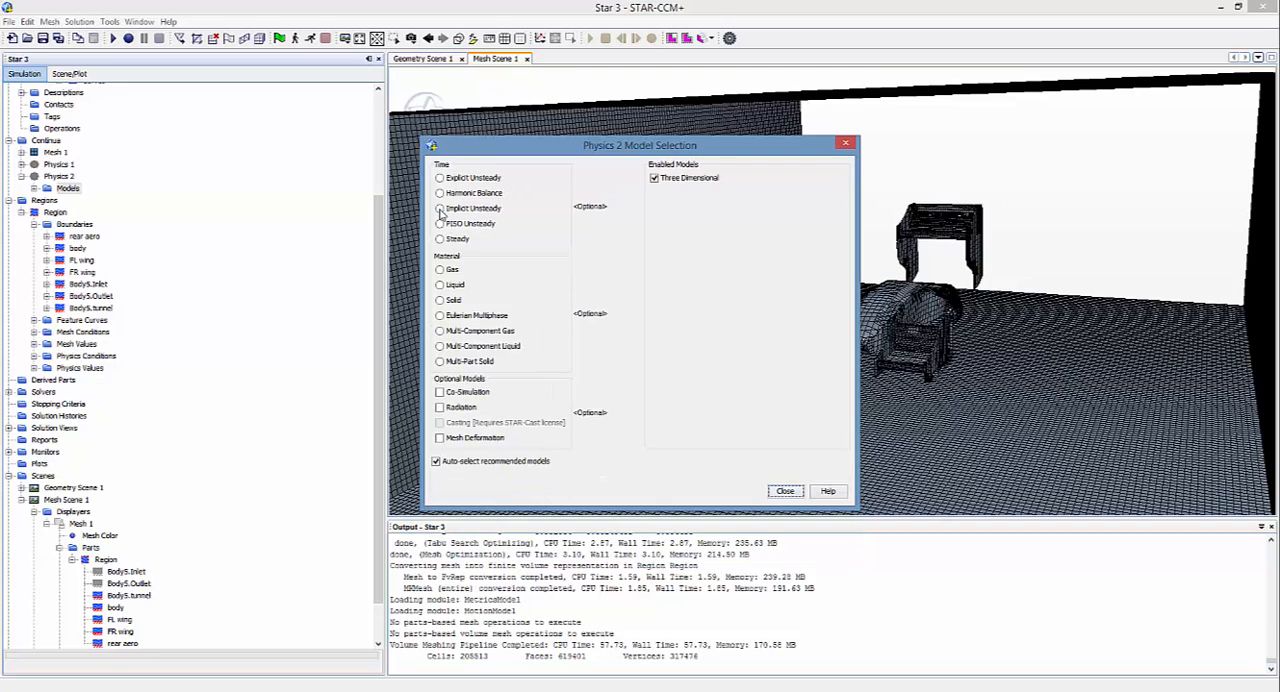
{"action": "left_click", "coordinate": [441, 239]}
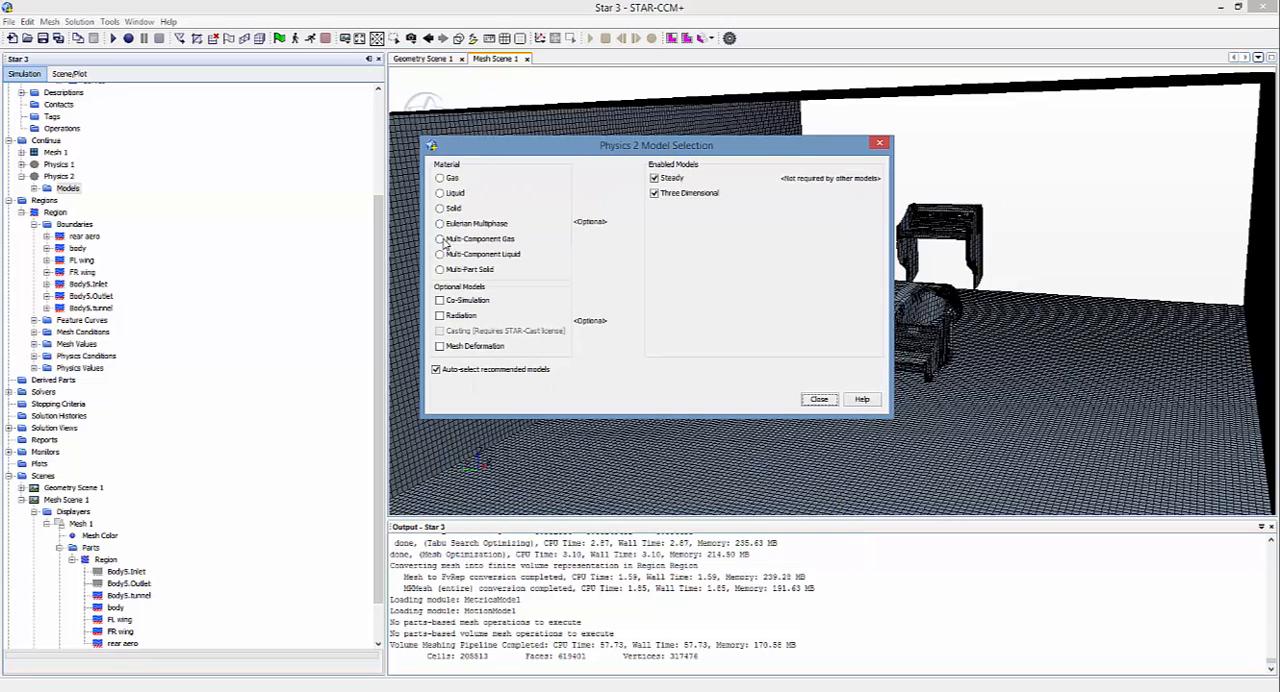
{"action": "left_click", "coordinate": [440, 179]}
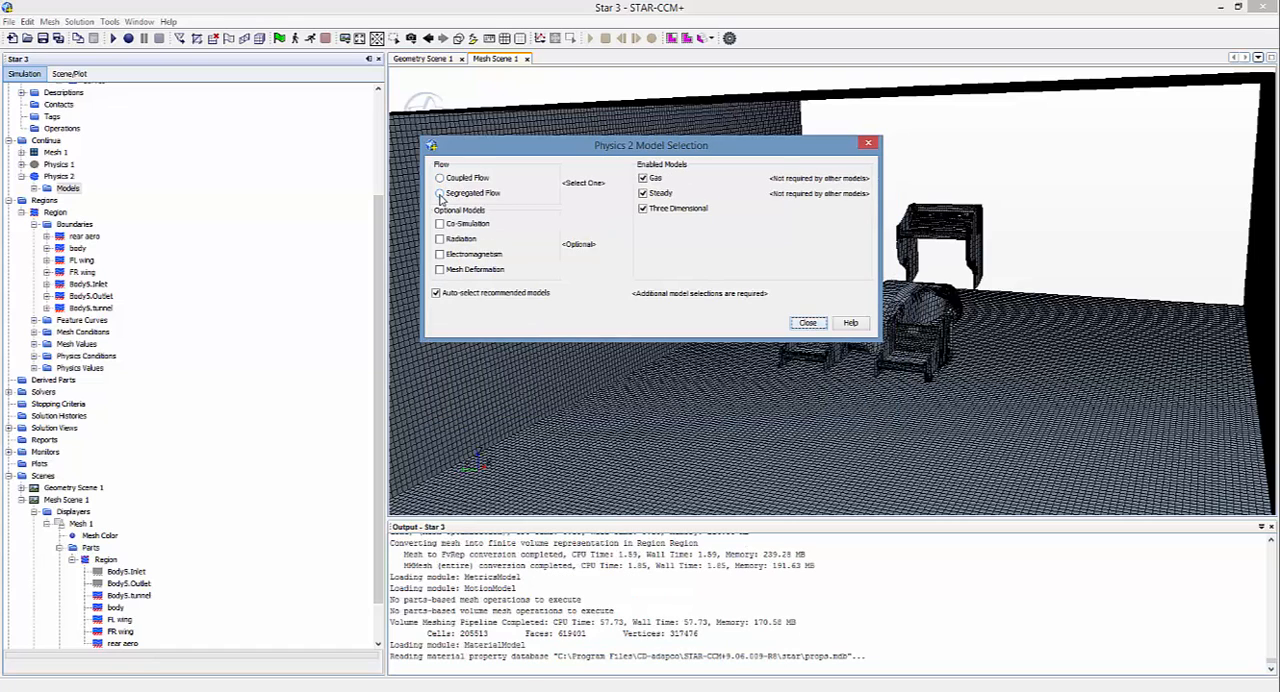
Step: Complete the Physics 2 model selection with Segregated Flow, Constant Density, Turbulent and K-Epsilon Turbulence
{"action": "left_click", "coordinate": [440, 193]}
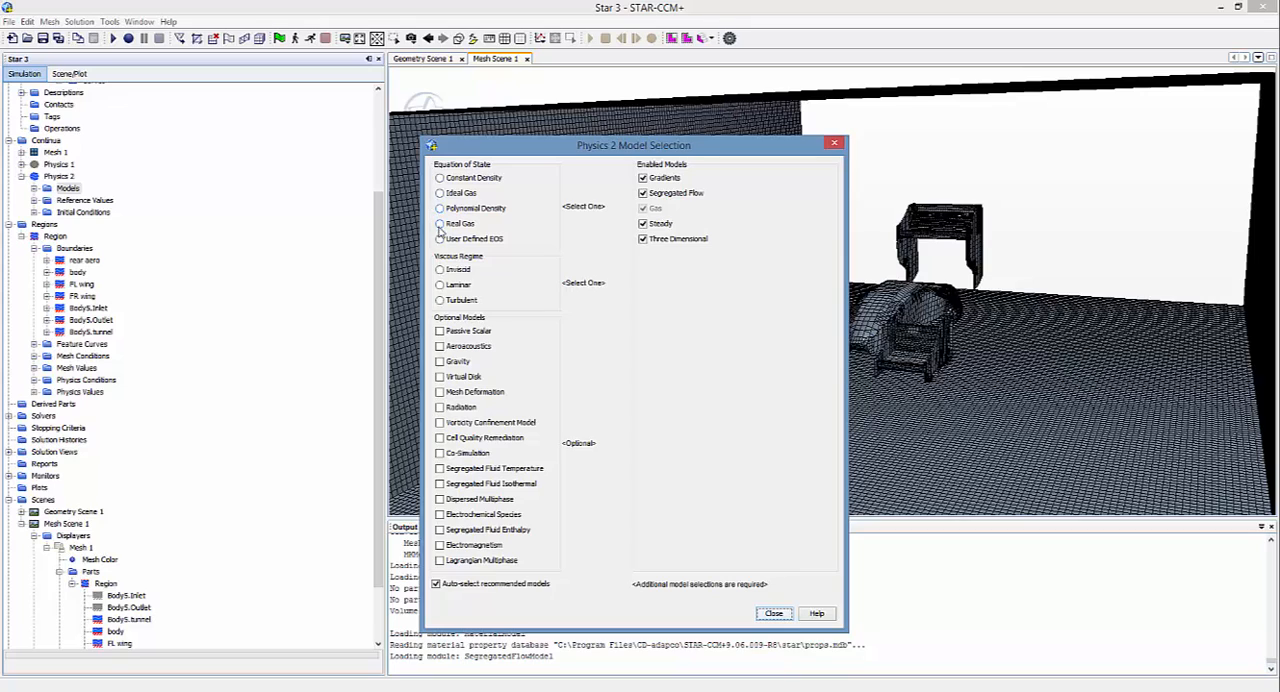
{"action": "left_click", "coordinate": [440, 178]}
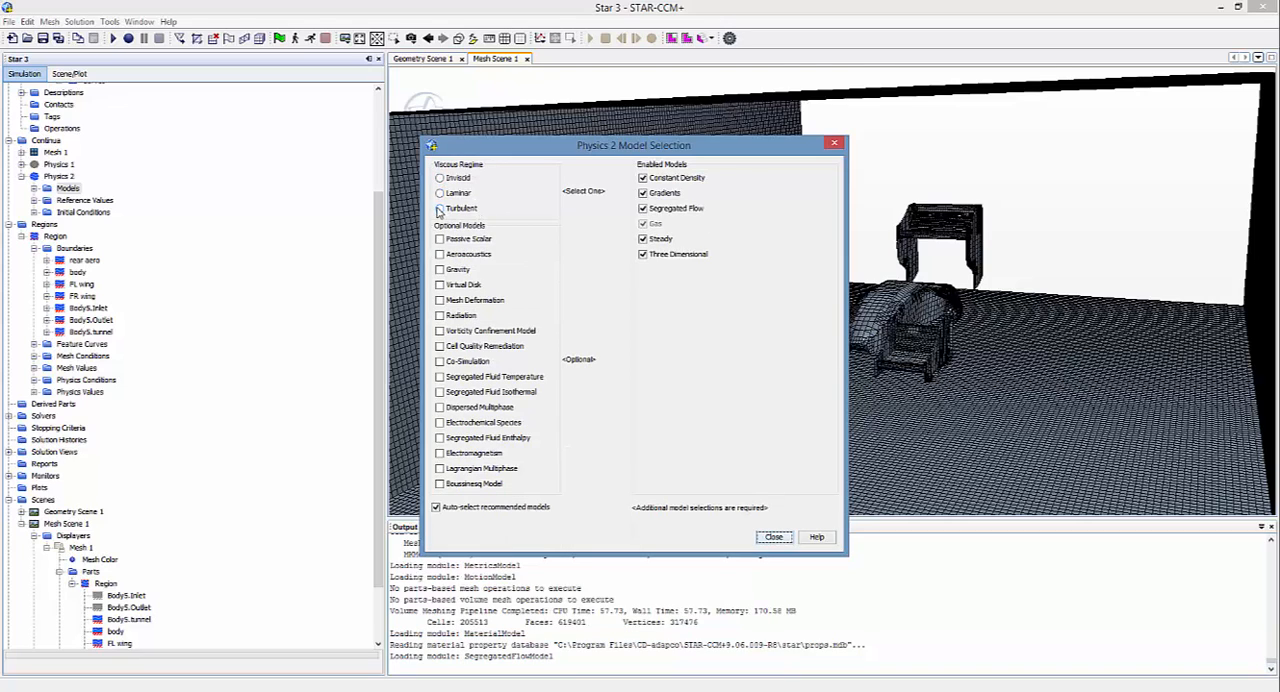
{"action": "left_click", "coordinate": [439, 208]}
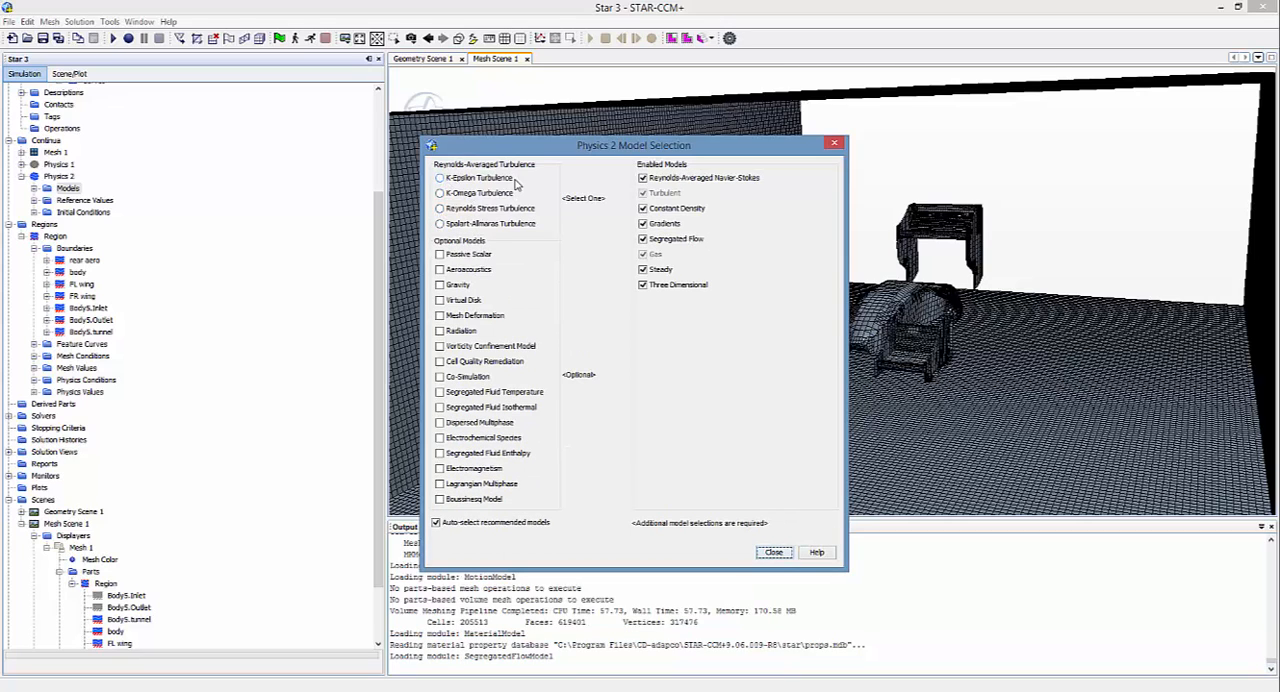
{"action": "left_click", "coordinate": [439, 178]}
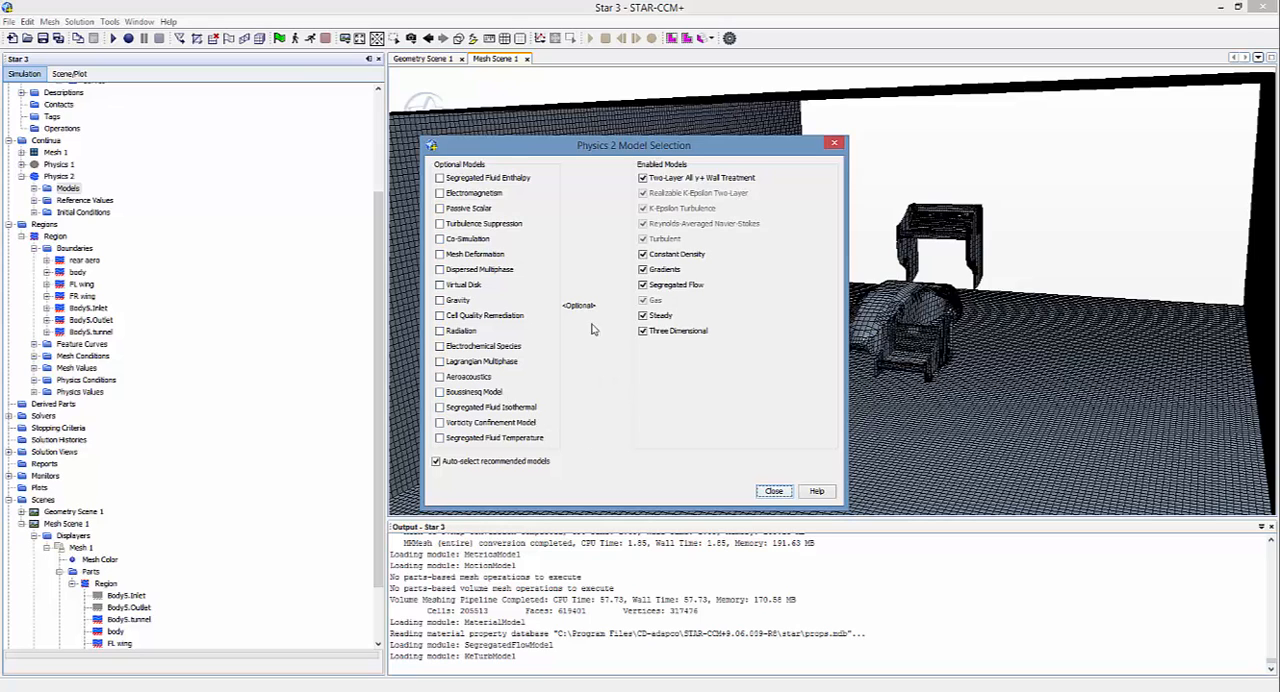
{"action": "left_click", "coordinate": [773, 492]}
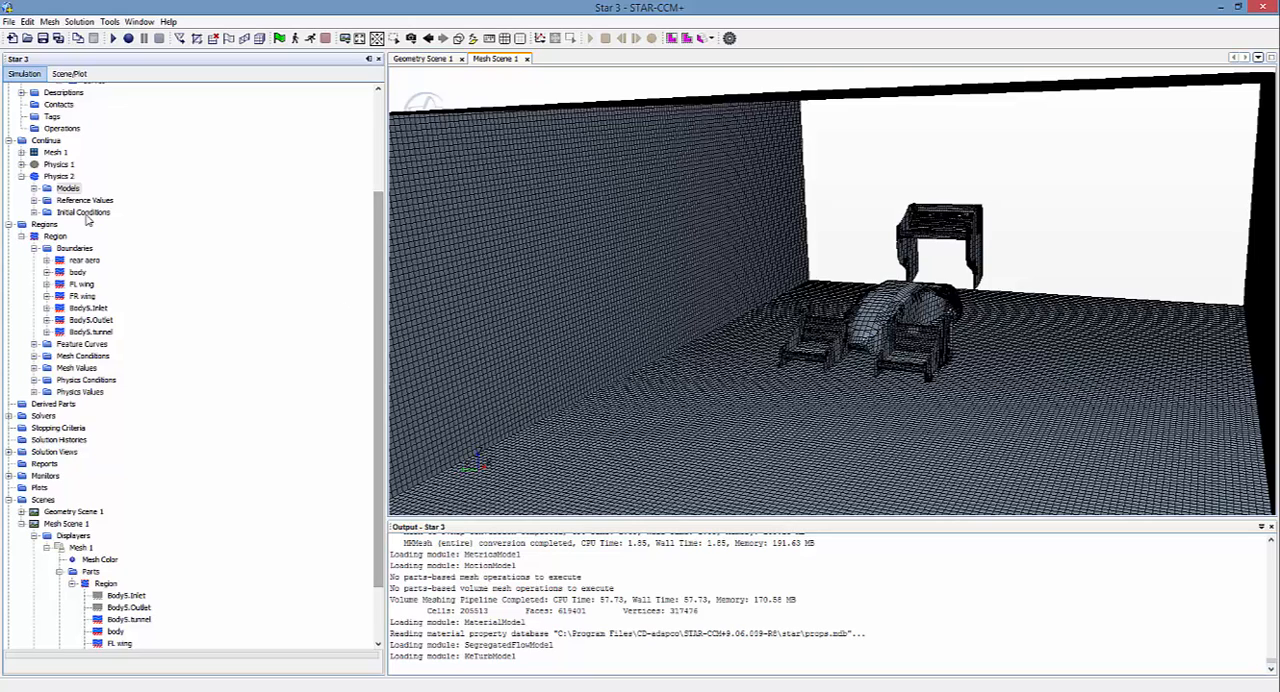
Step: View the constant initial velocity of Physics 2 and examine the tunnel's orientation against the coordinate axes
{"action": "left_click", "coordinate": [35, 213]}
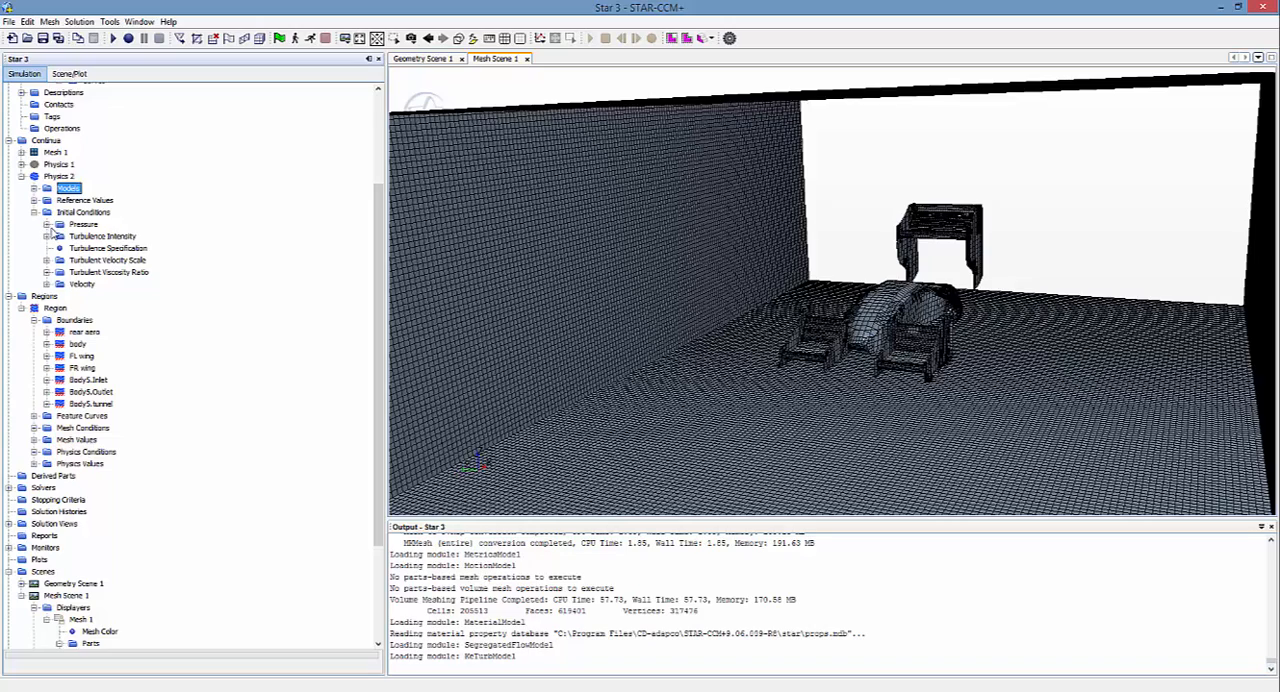
{"action": "scroll", "coordinate": [634, 355], "scroll_direction": "down", "scroll_amount": 5}
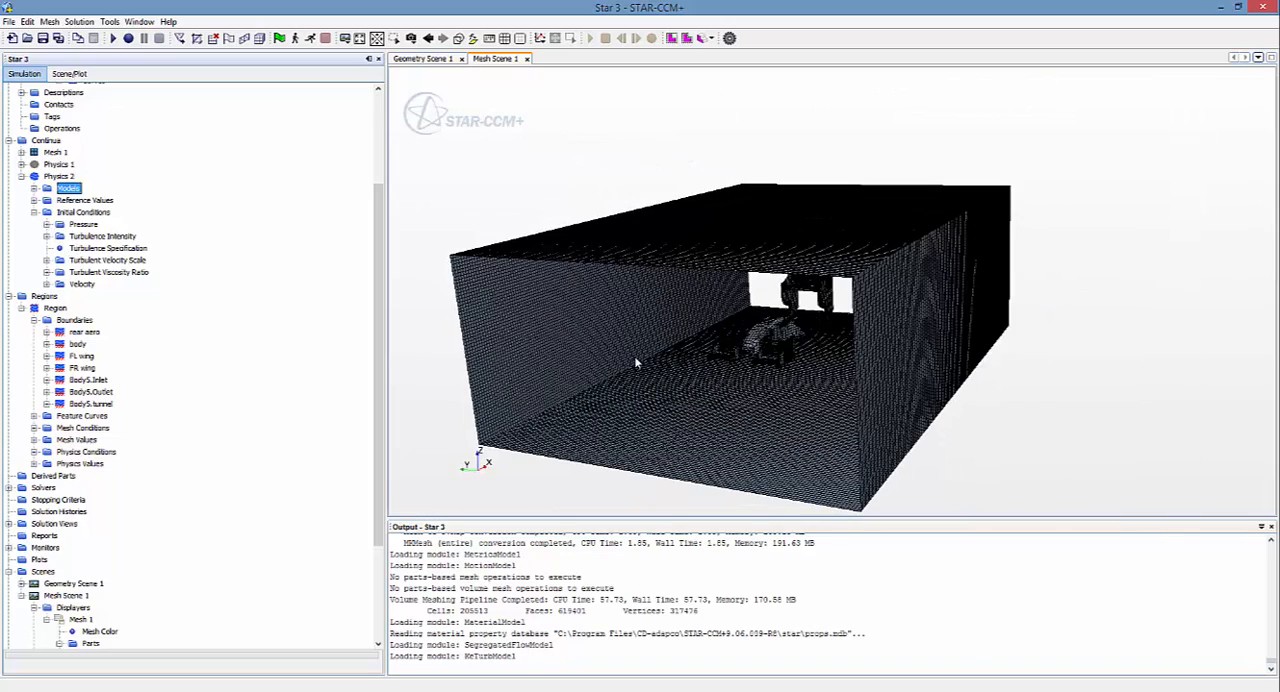
{"action": "left_click", "coordinate": [47, 285]}
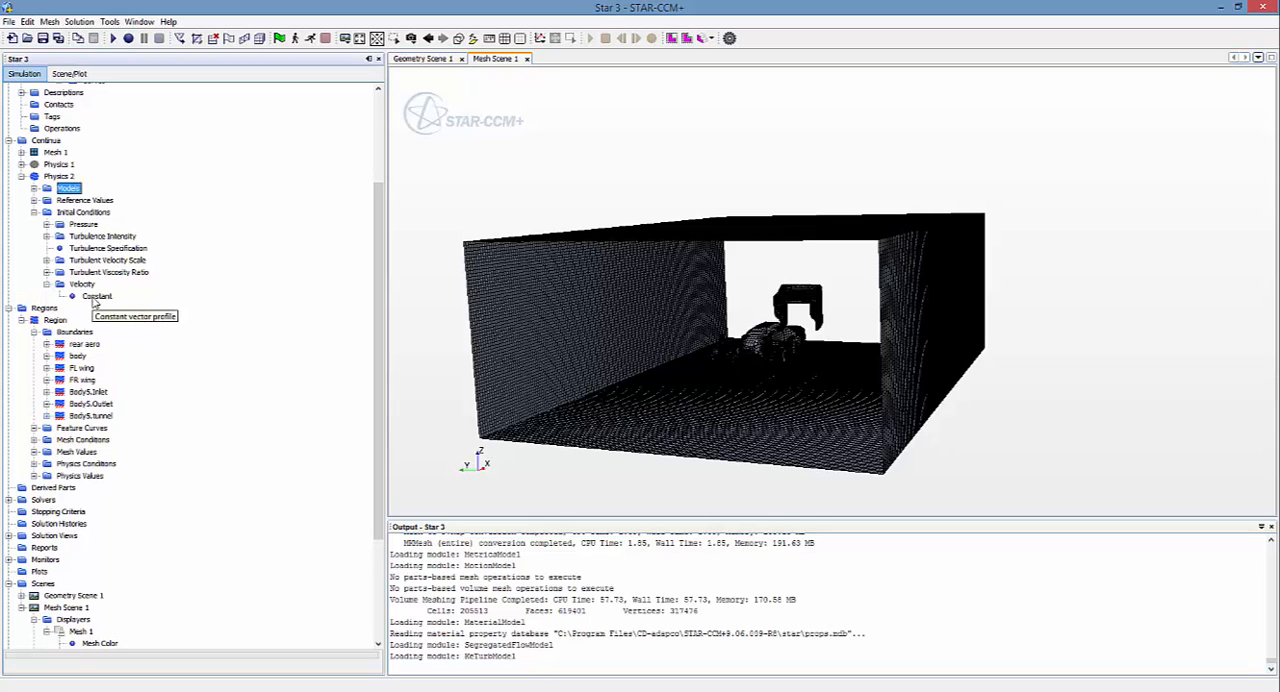
{"action": "double_click", "coordinate": [93, 299]}
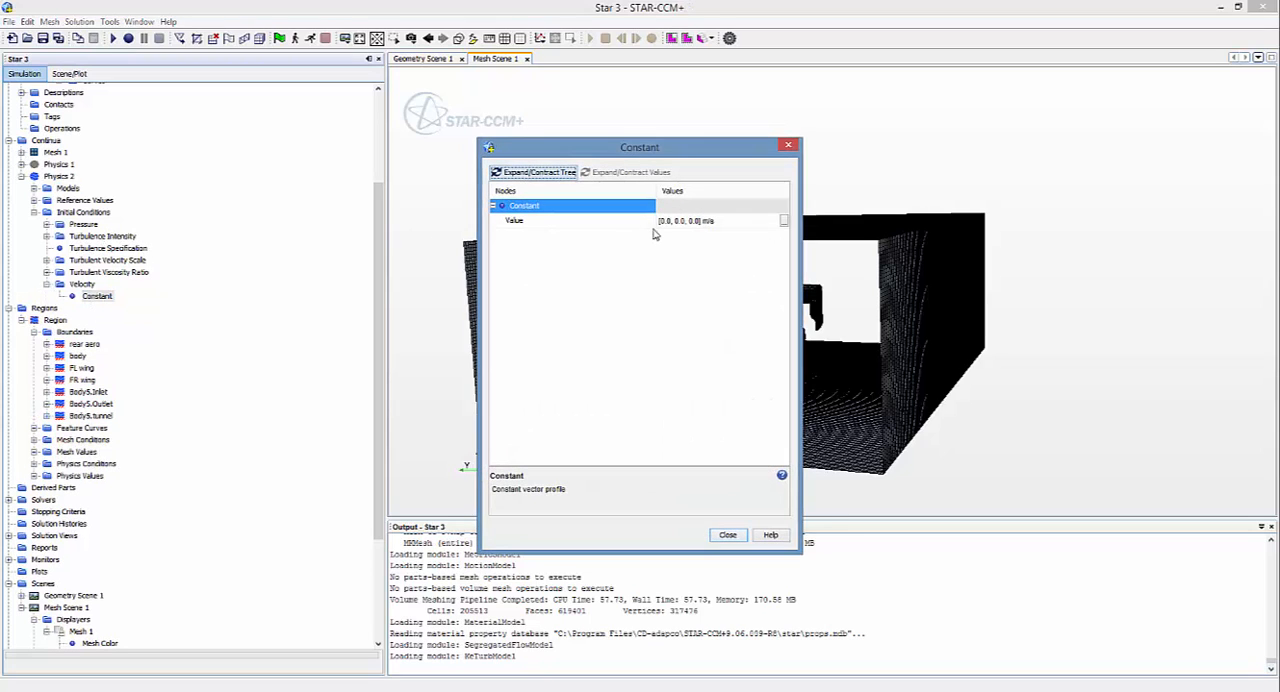
{"action": "left_click_drag", "start_coordinate": [708, 150], "coordinate": [221, 154]}
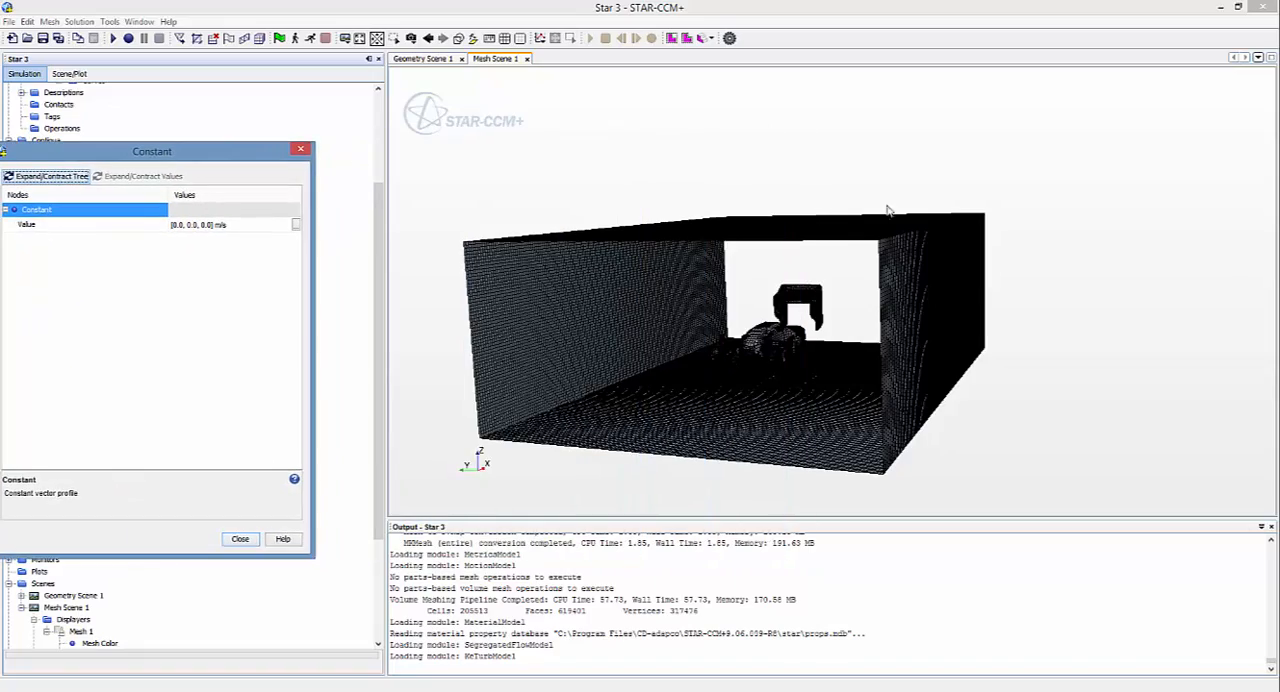
{"action": "left_click", "coordinate": [1021, 254]}
{"action": "left_click", "coordinate": [303, 151]}
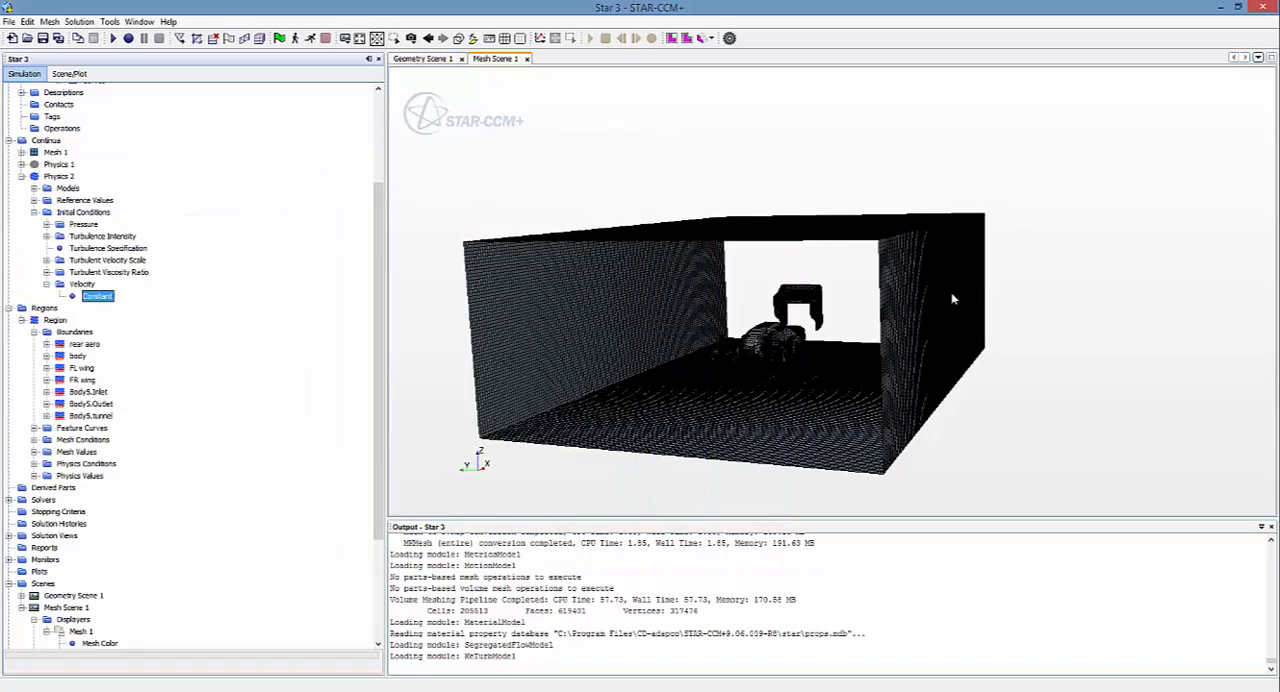
{"action": "left_click_drag", "start_coordinate": [951, 292], "coordinate": [925, 352]}
{"action": "left_click_drag", "start_coordinate": [955, 361], "coordinate": [729, 429]}
{"action": "left_click", "coordinate": [97, 296]}
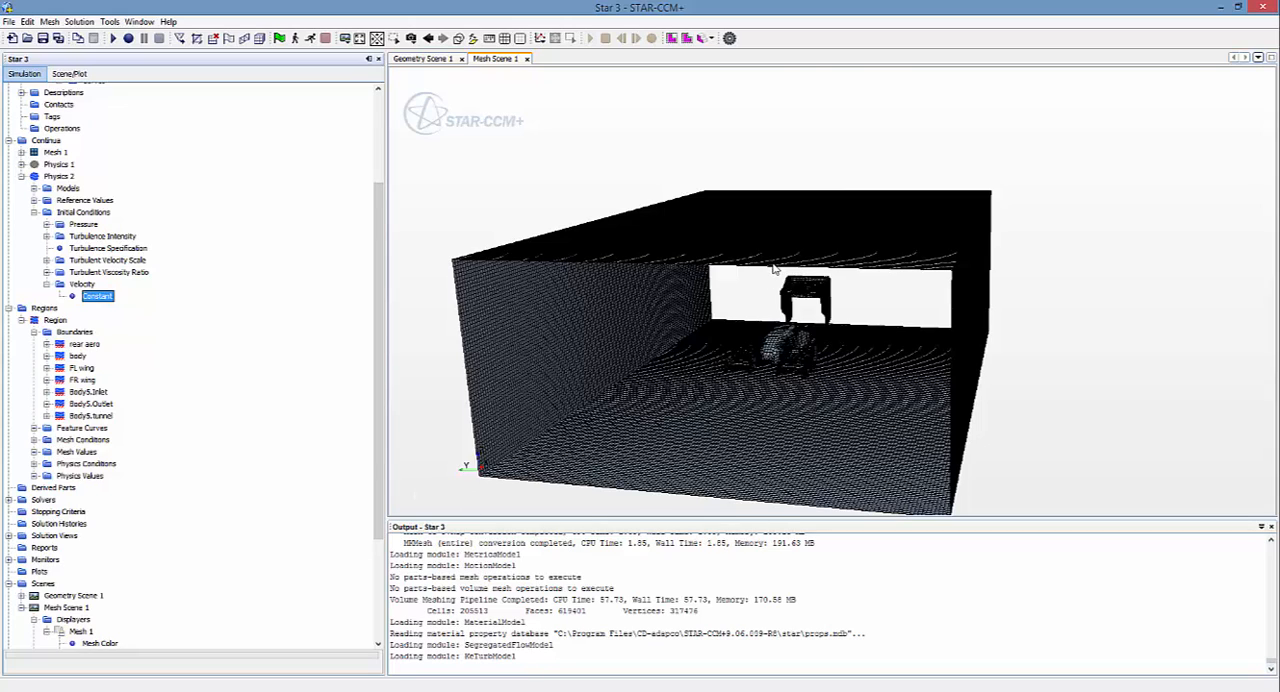
Step: Set the first component of the constant initial velocity in Physics 2 to 18 m/s
{"action": "double_click", "coordinate": [97, 297]}
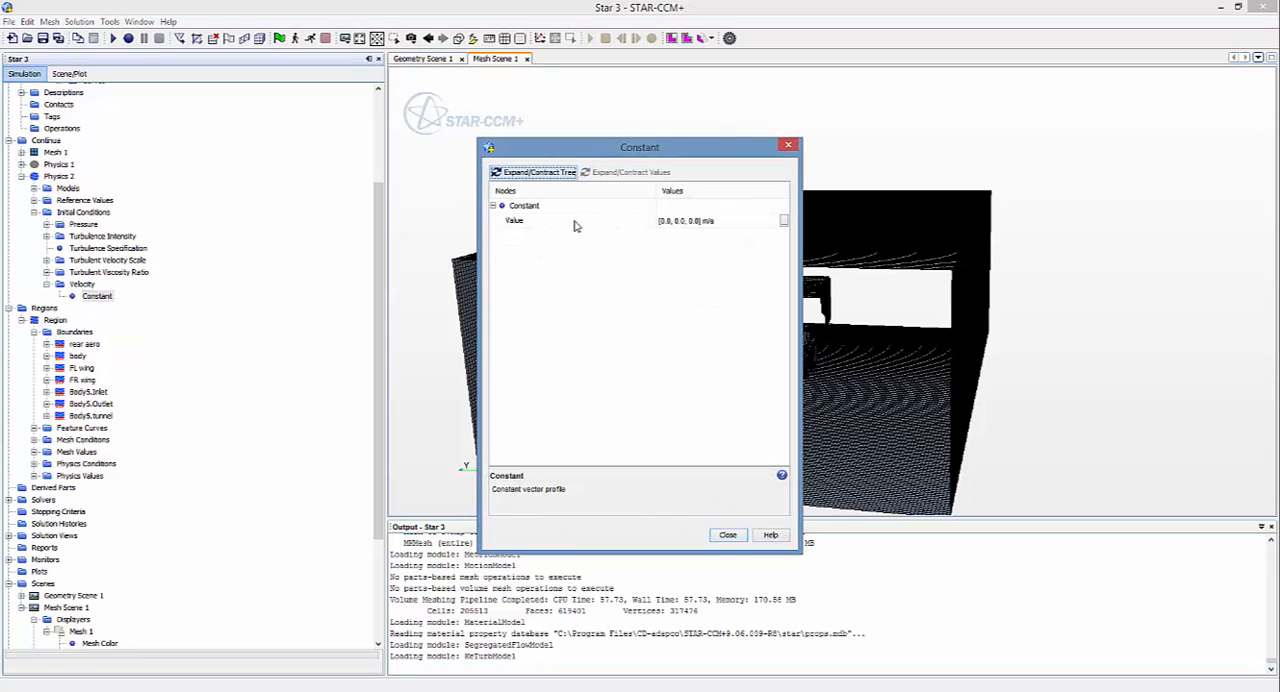
{"action": "left_click", "coordinate": [668, 224]}
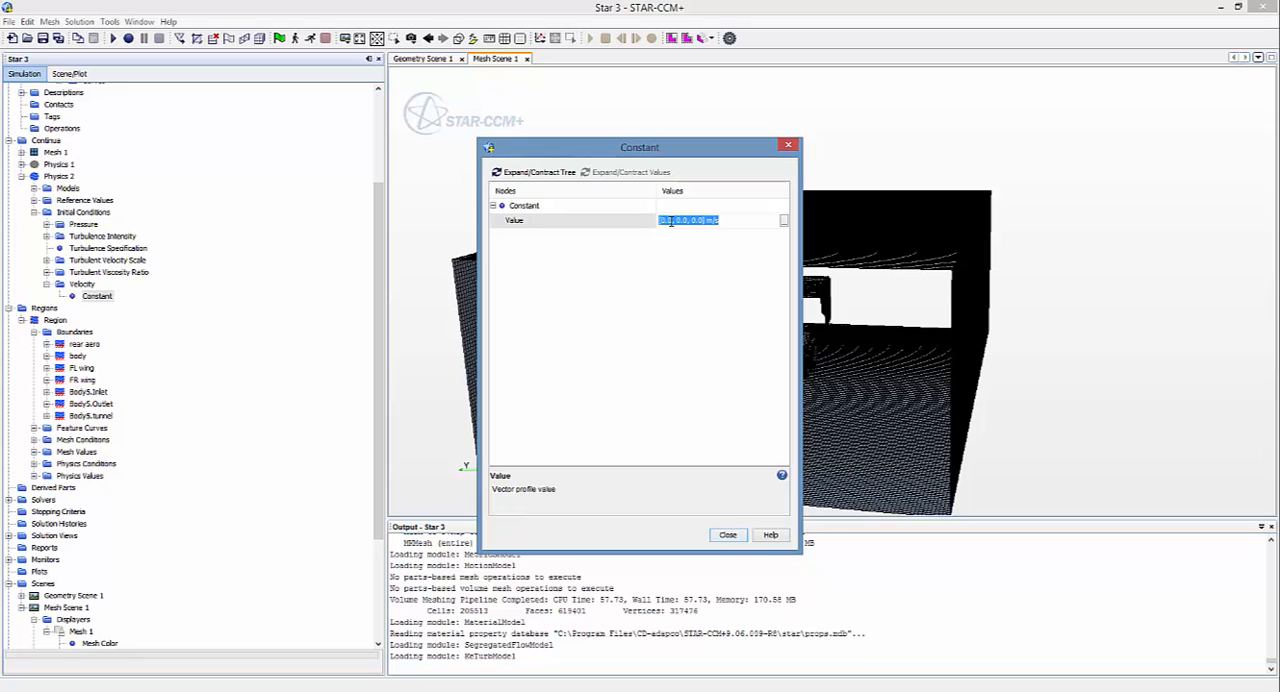
{"action": "left_click", "coordinate": [670, 221]}
{"action": "type", "text": "18"}
{"action": "left_click", "coordinate": [728, 536]}
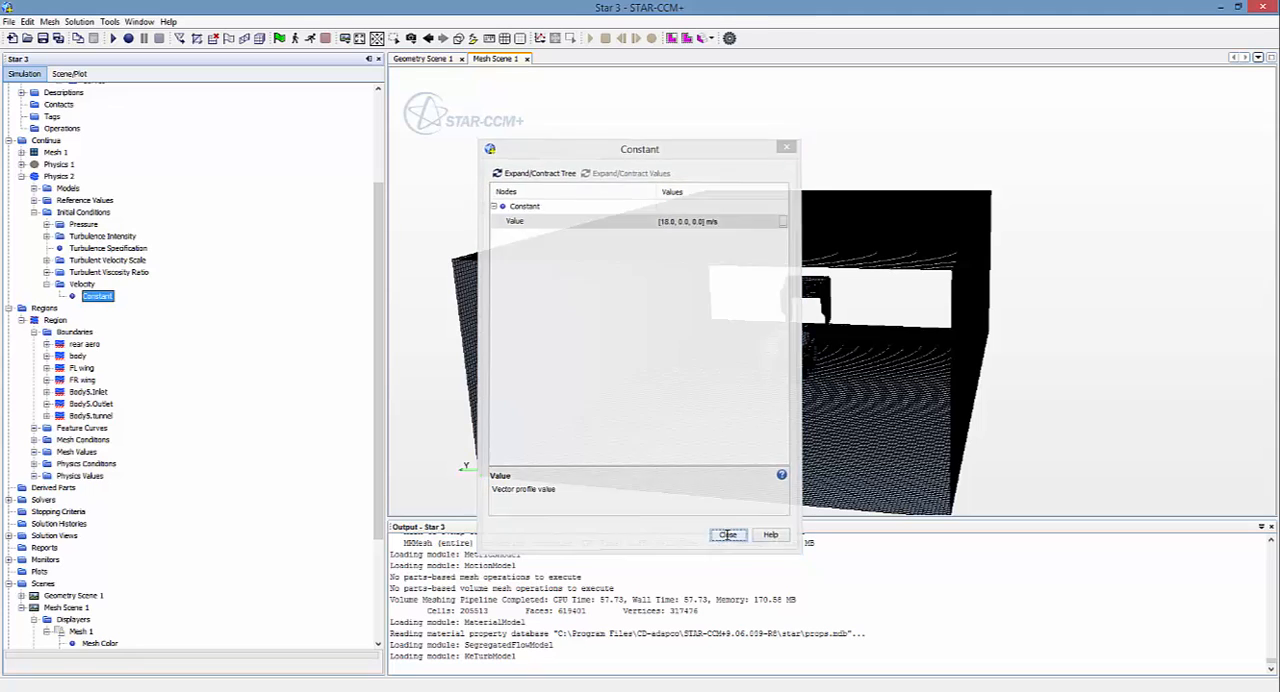
Step: Check the constant initial pressure and the reference pressure of Physics 2
{"action": "left_click", "coordinate": [47, 224]}
{"action": "double_click", "coordinate": [97, 236]}
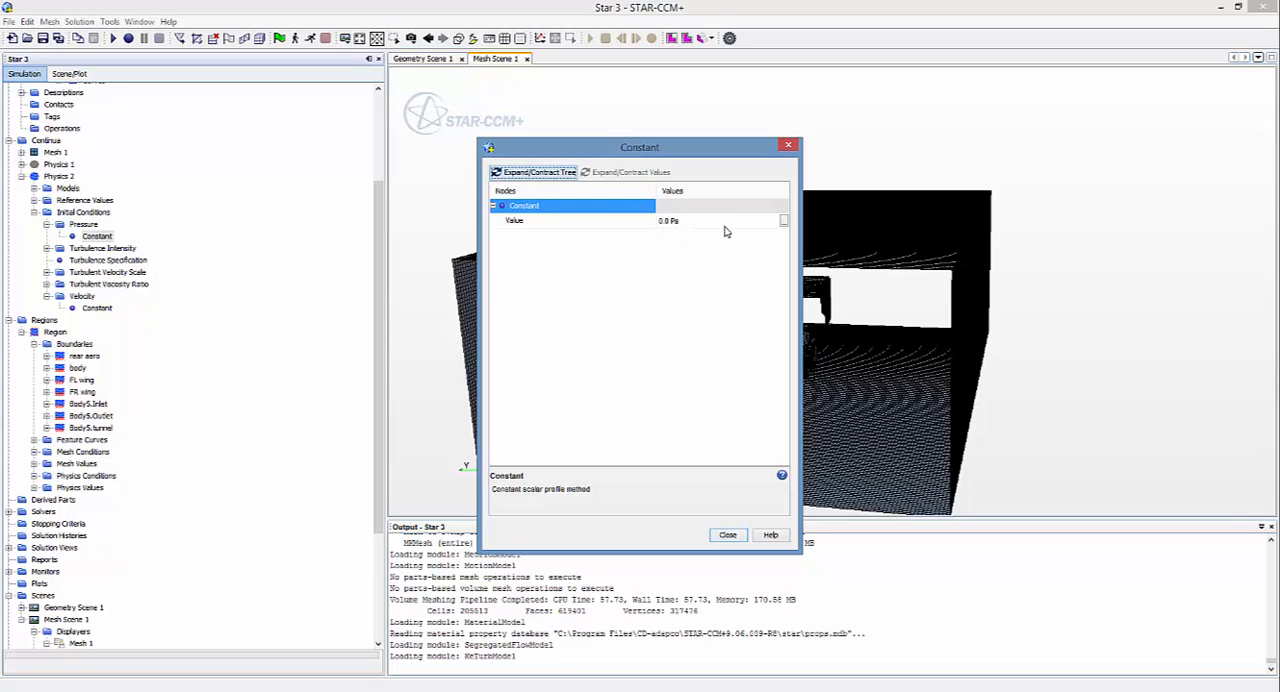
{"action": "left_click", "coordinate": [788, 146]}
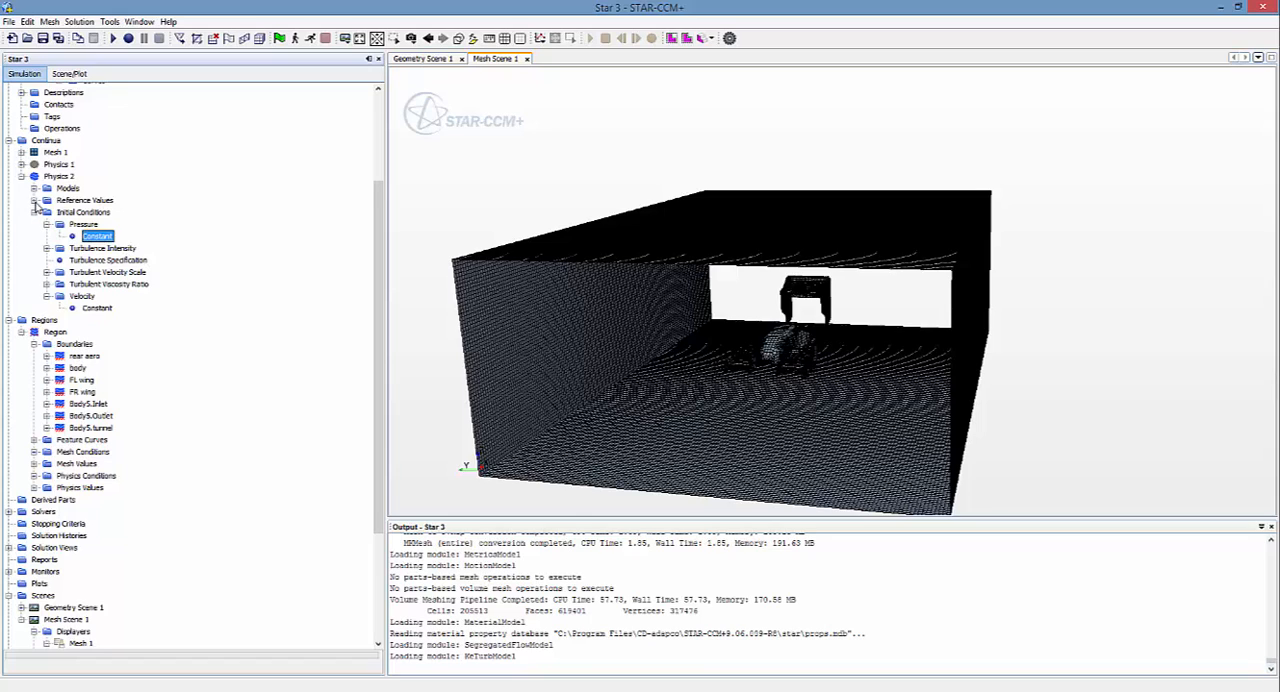
{"action": "left_click", "coordinate": [34, 201]}
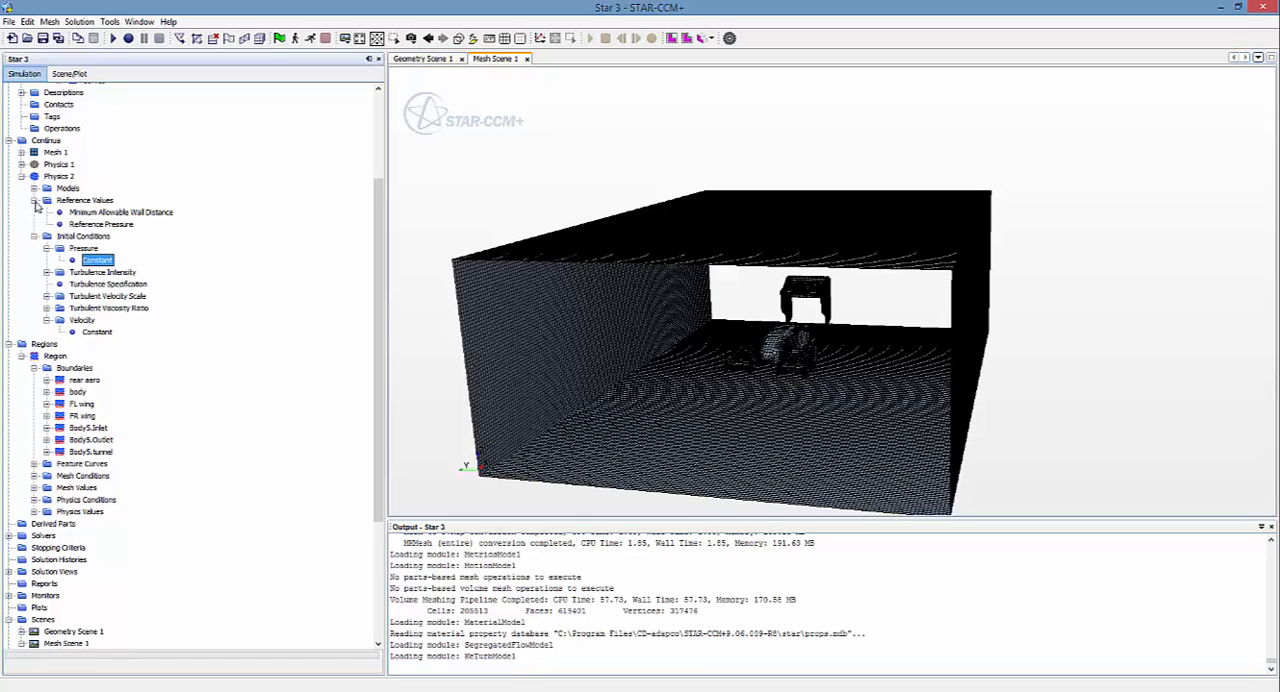
{"action": "double_click", "coordinate": [100, 224]}
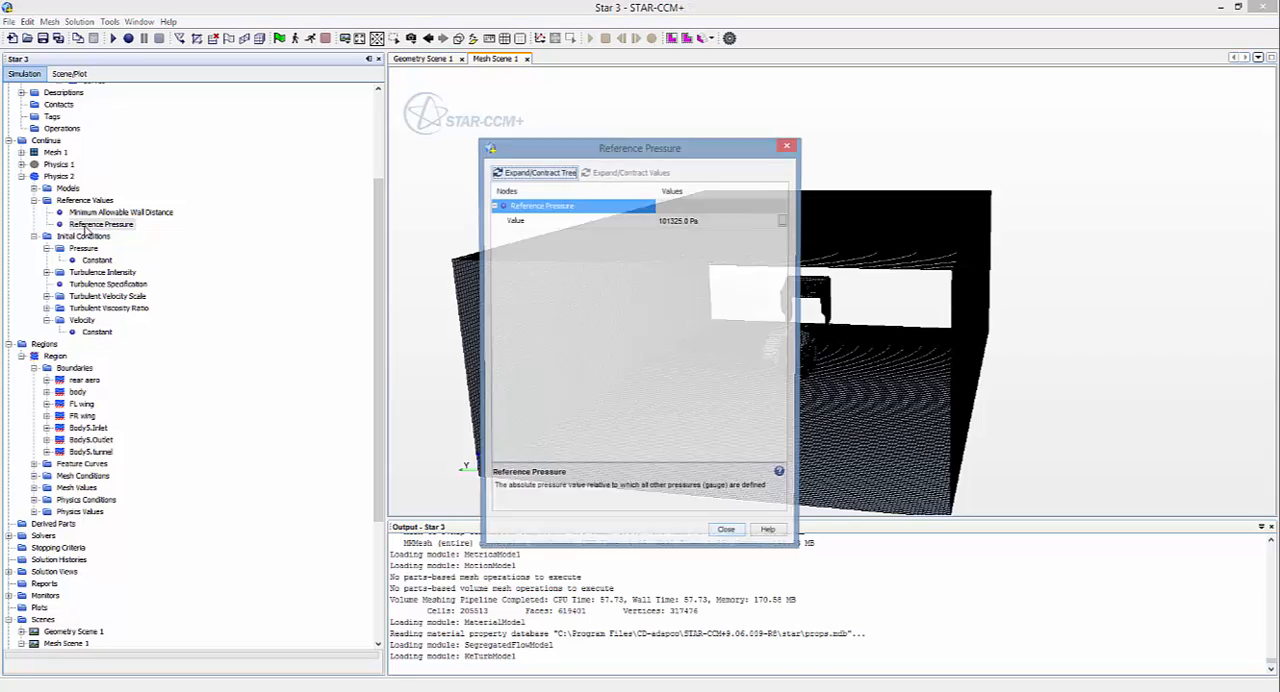
{"action": "left_click", "coordinate": [719, 222]}
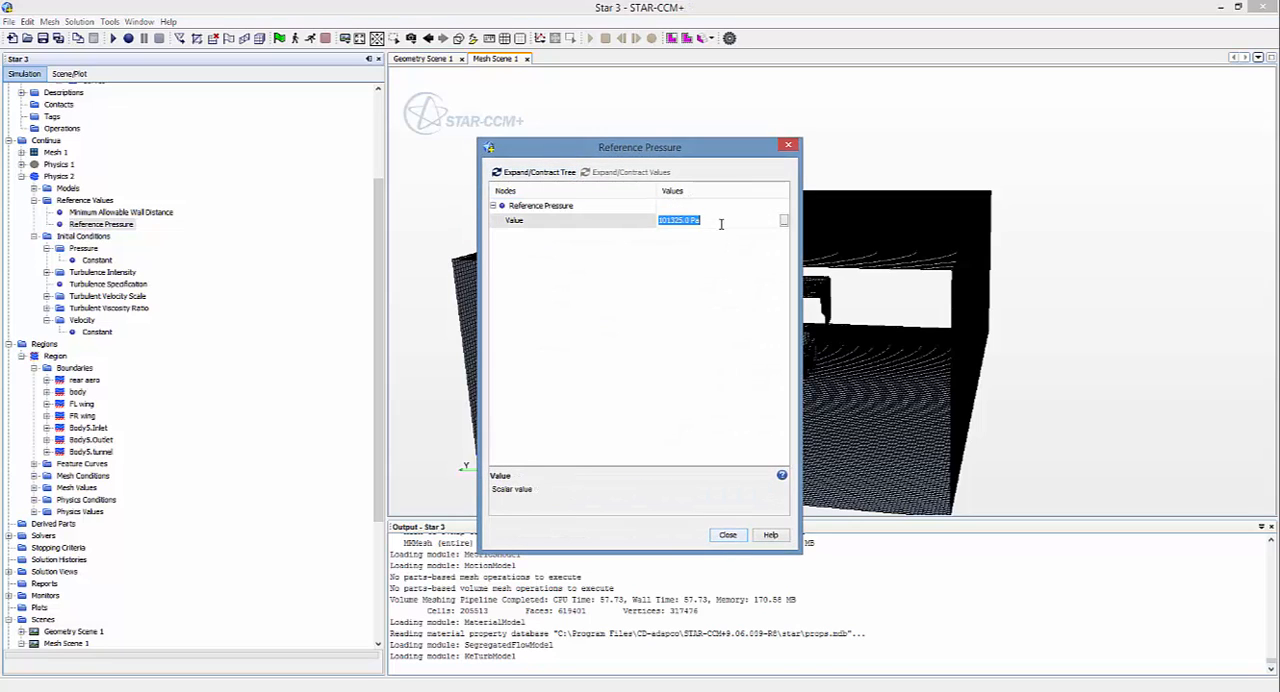
{"action": "left_click", "coordinate": [788, 146]}
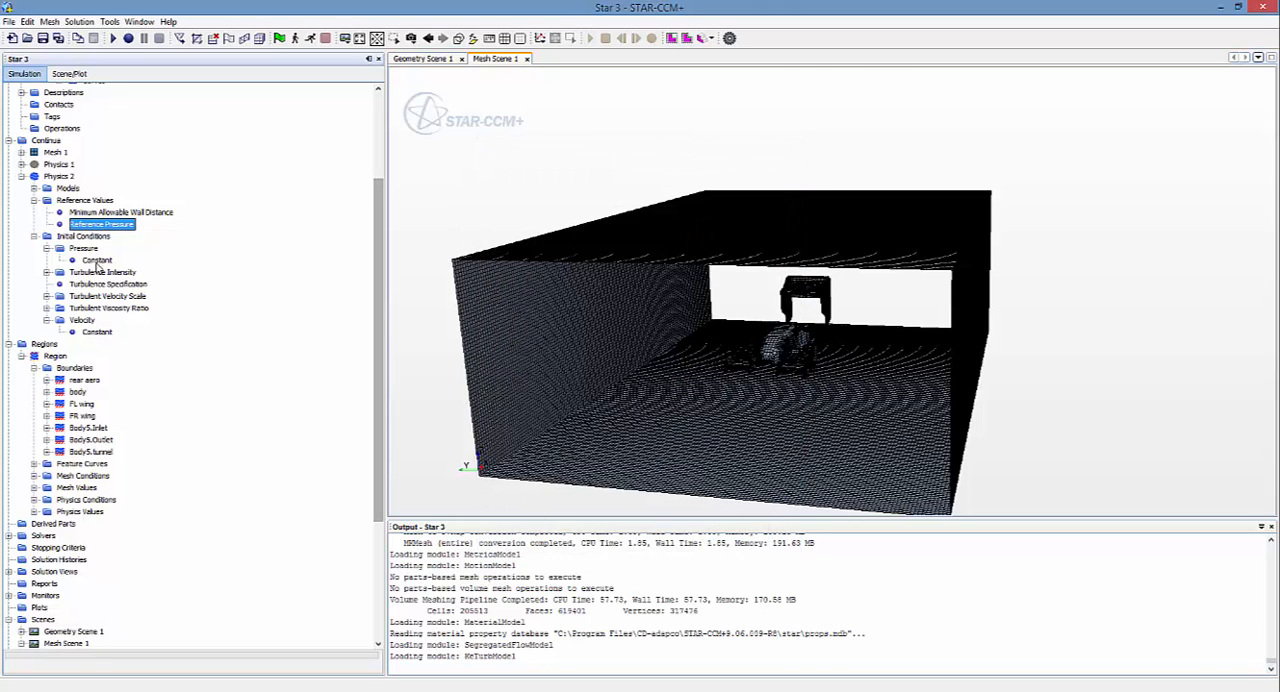
Step: Set the constant initial pressure of Physics 2 to 101325 Pa and collapse the continuum's tree entries
{"action": "double_click", "coordinate": [97, 260]}
{"action": "left_click", "coordinate": [700, 221]}
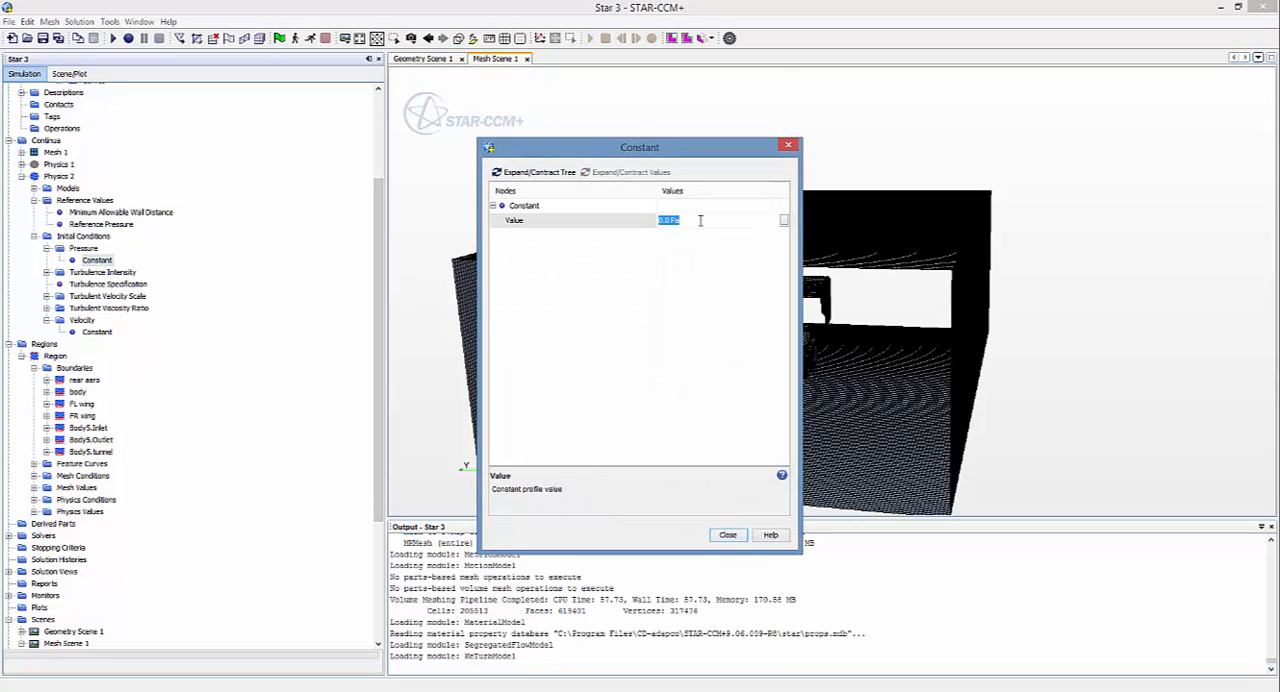
{"action": "type", "text": "101325"}
{"action": "key", "text": "Return"}
{"action": "left_click", "coordinate": [728, 535]}
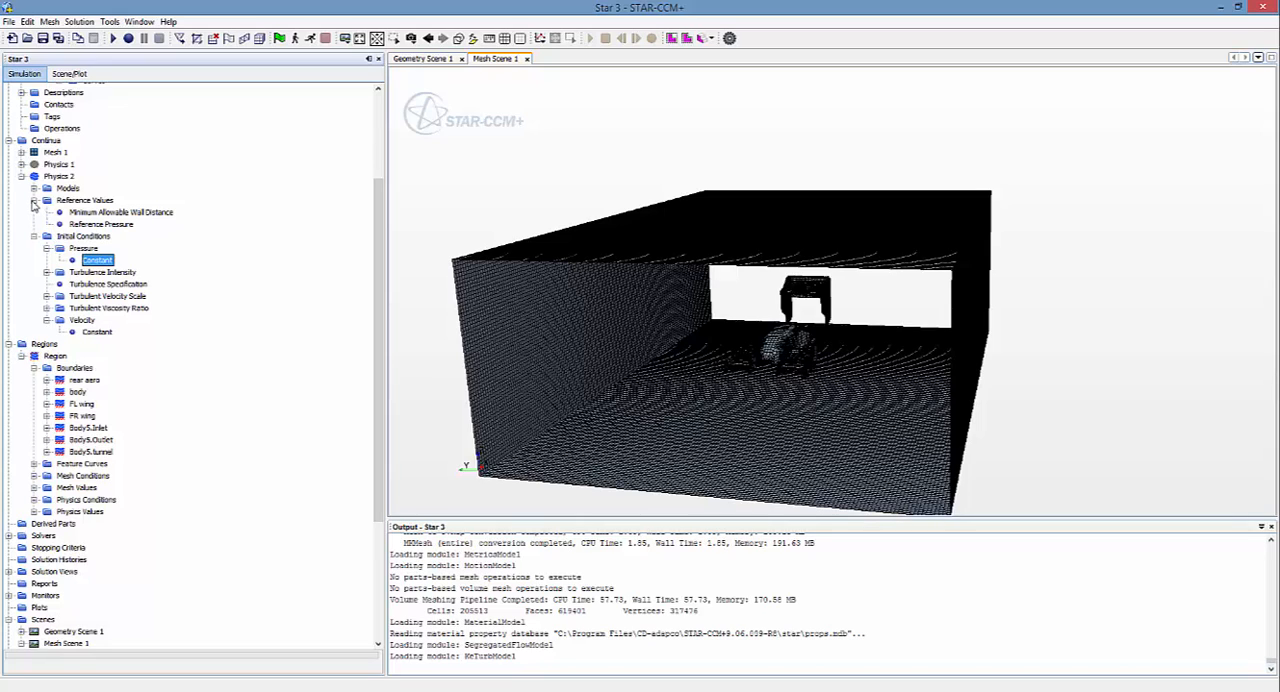
{"action": "left_click", "coordinate": [34, 200]}
{"action": "left_click", "coordinate": [22, 177]}
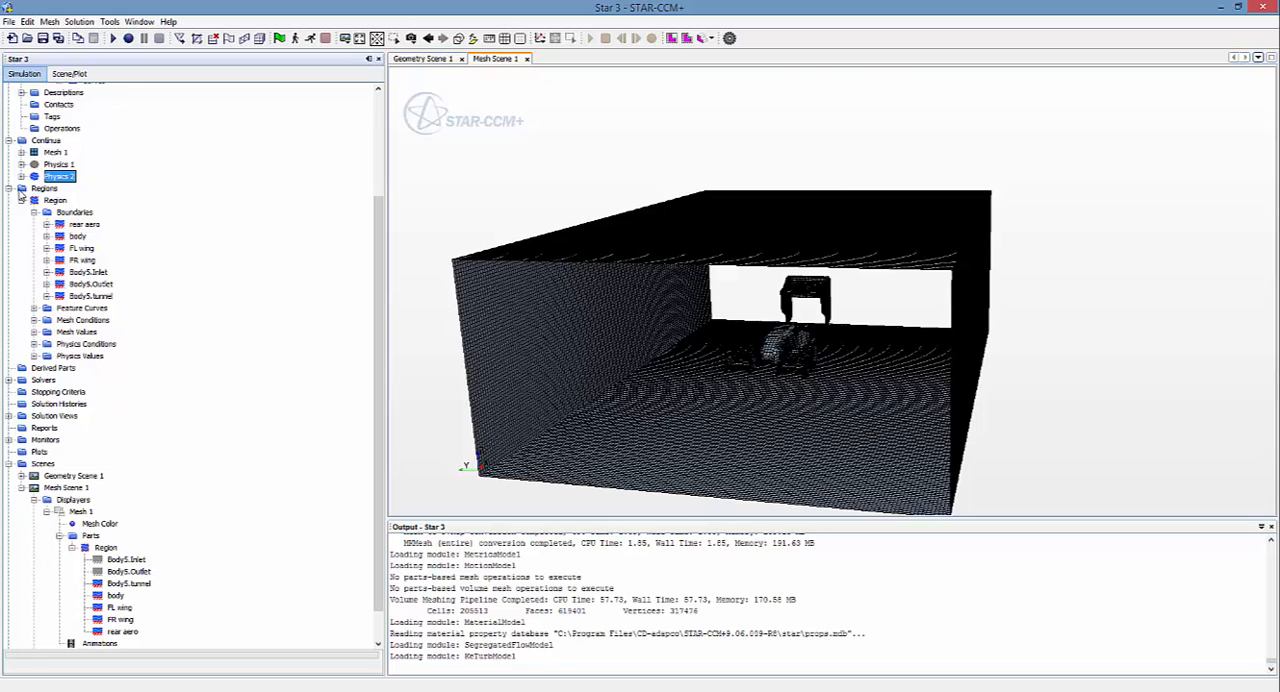
Step: Identify the inlet and outlet boundaries in the scene and set Body5.Inlet's type to Velocity Inlet
{"action": "left_click", "coordinate": [92, 273]}
{"action": "left_click", "coordinate": [94, 284]}
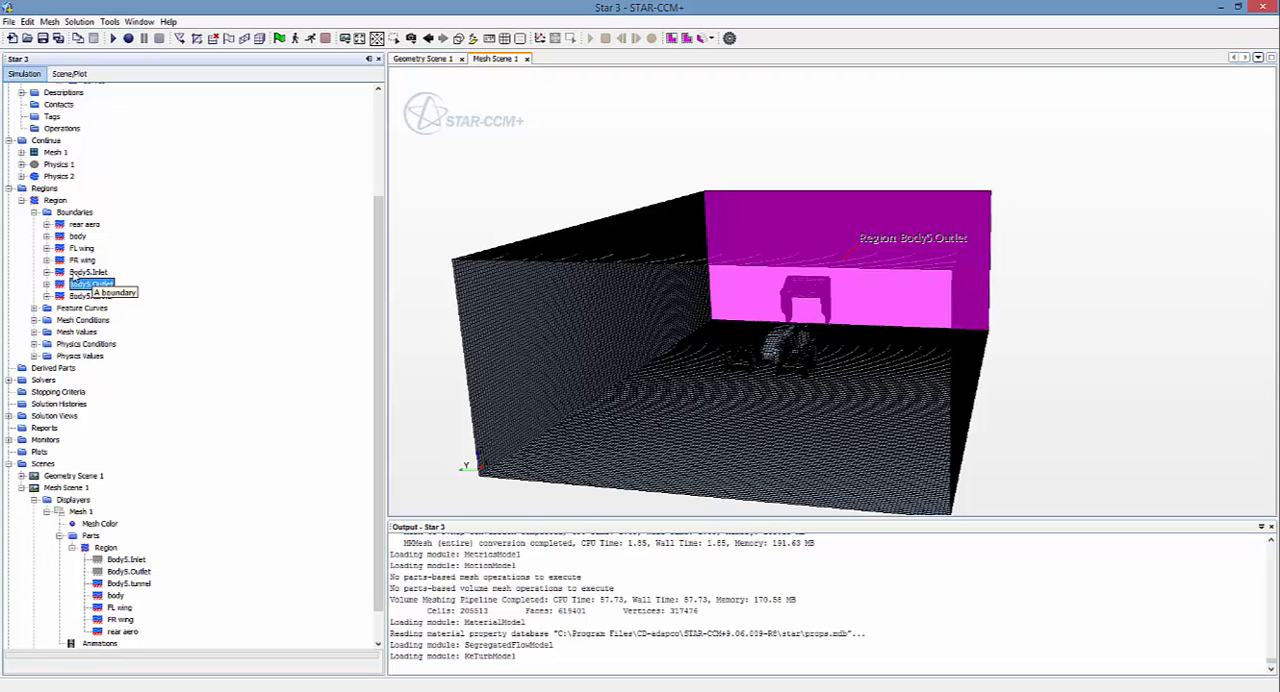
{"action": "double_click", "coordinate": [74, 273]}
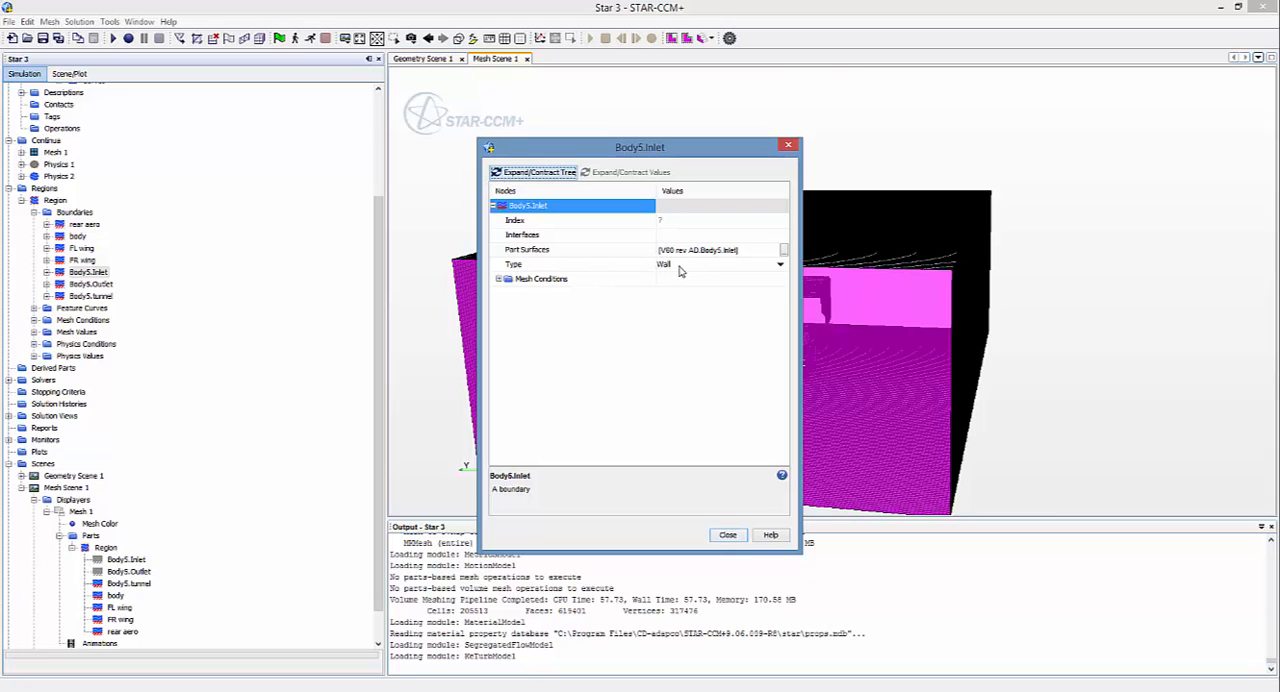
{"action": "left_click", "coordinate": [780, 265]}
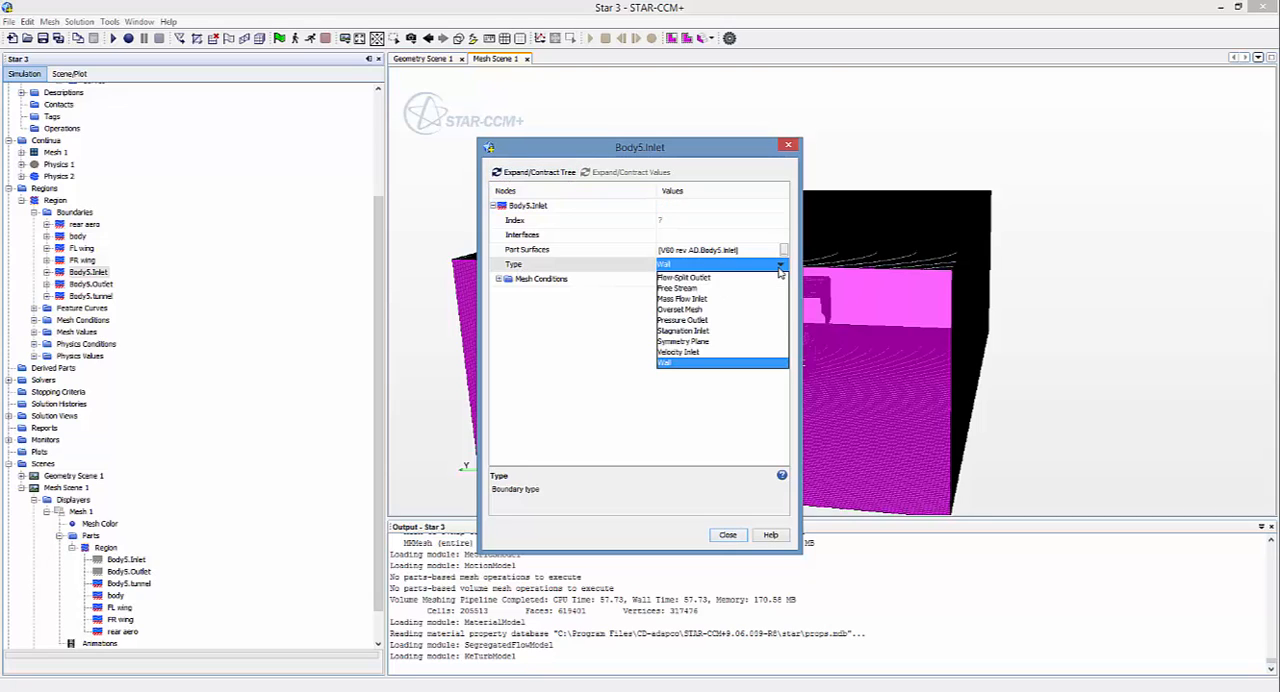
{"action": "left_click", "coordinate": [692, 353]}
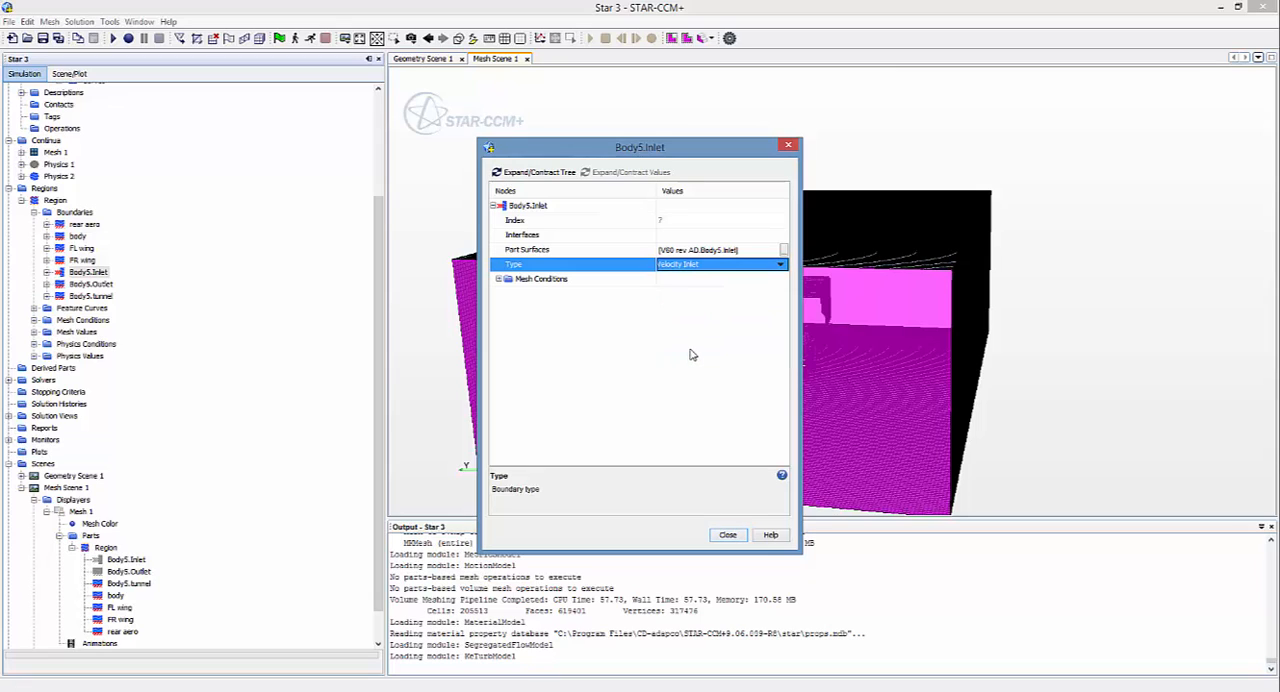
{"action": "left_click", "coordinate": [728, 535]}
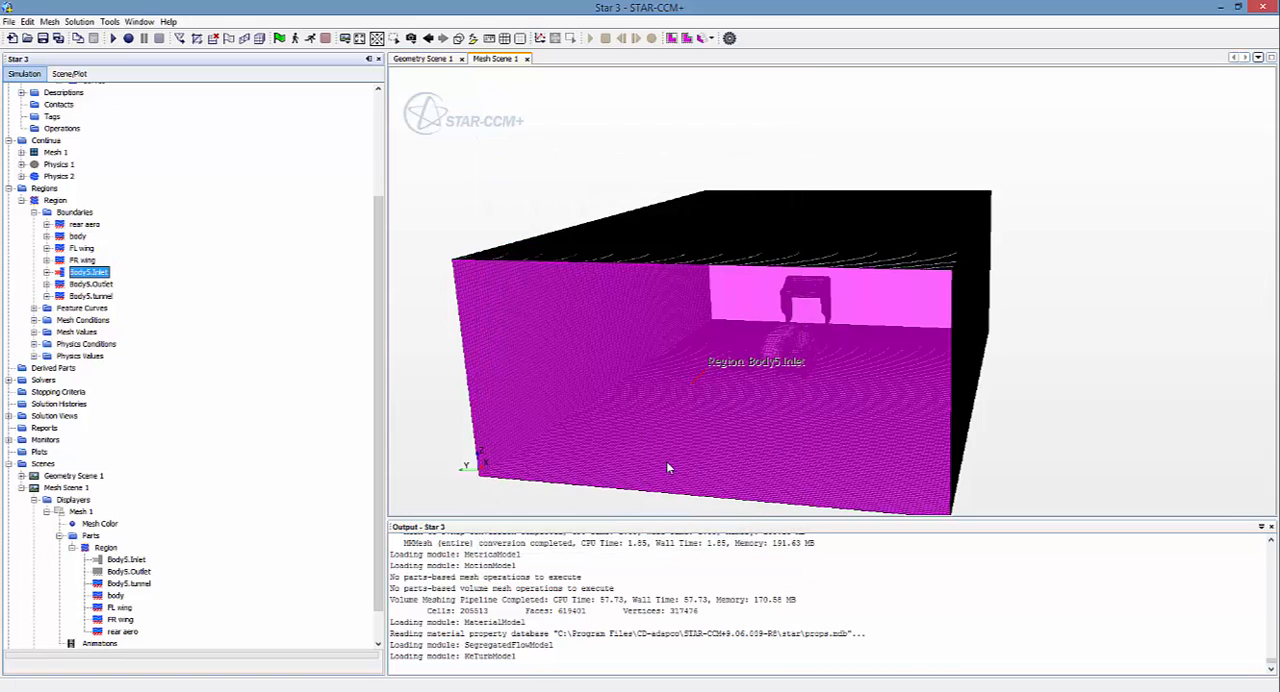
Step: Set the boundary type of Body5.Outlet to Pressure Outlet
{"action": "left_click", "coordinate": [88, 284]}
{"action": "double_click", "coordinate": [80, 285]}
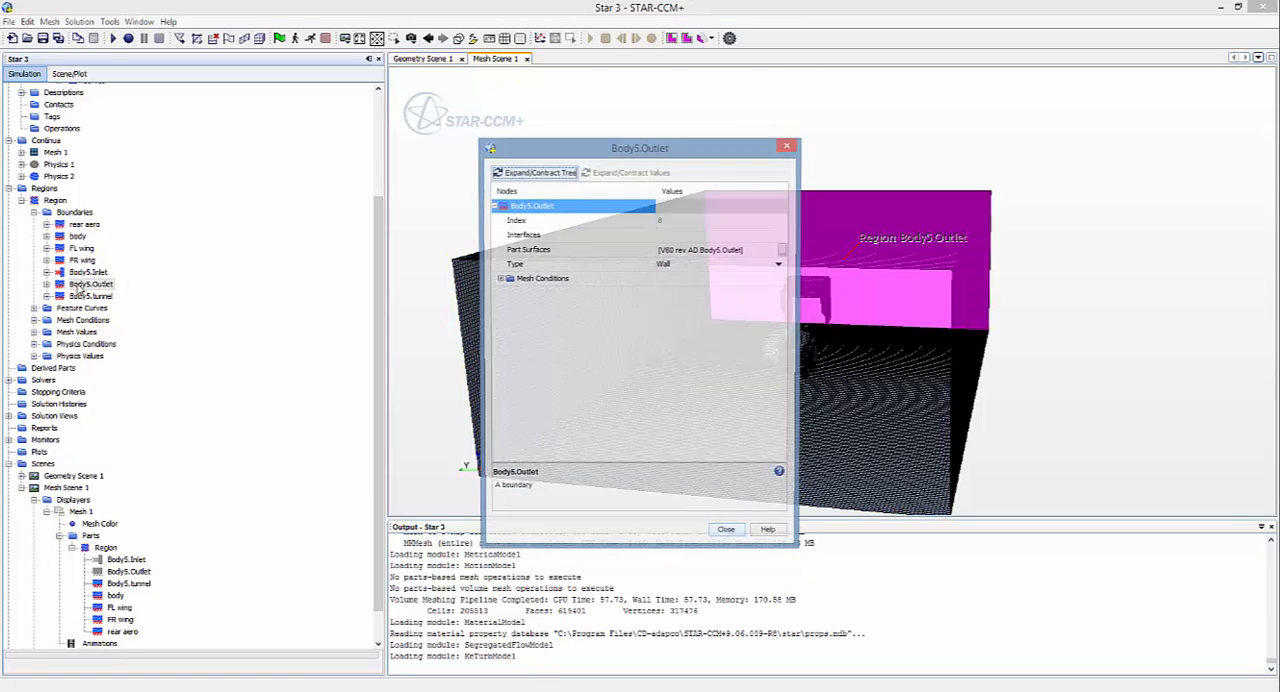
{"action": "left_click", "coordinate": [688, 266]}
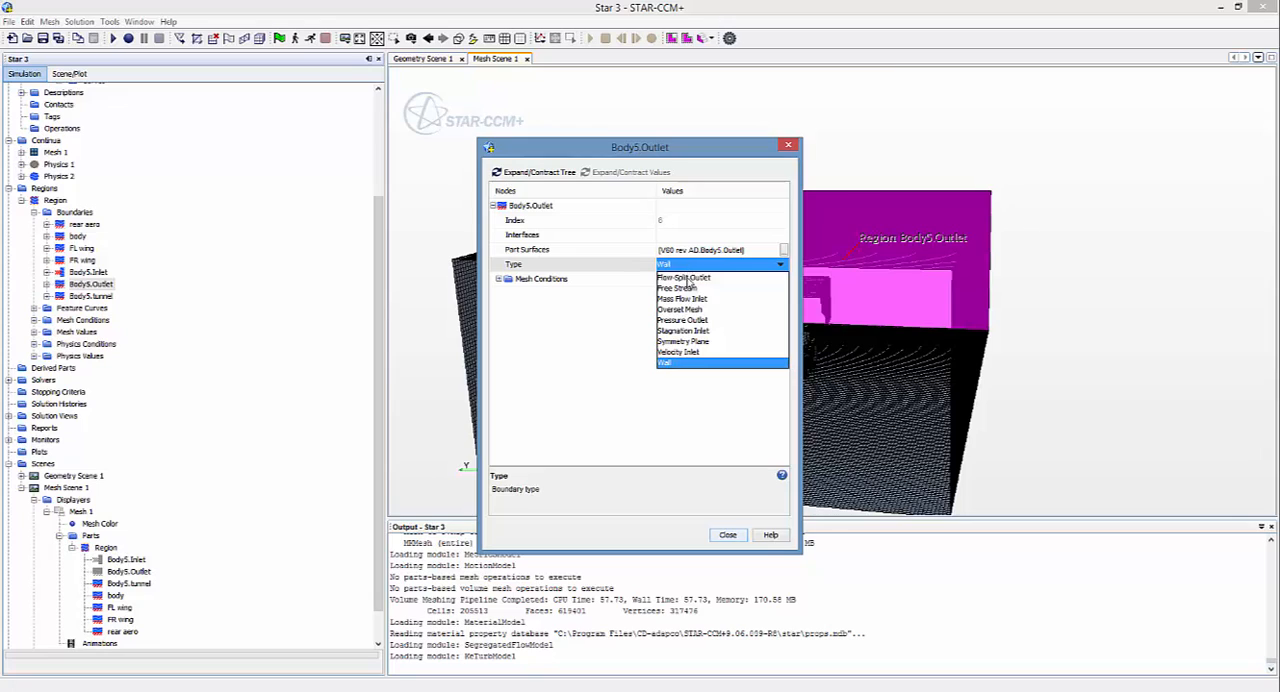
{"action": "left_click", "coordinate": [680, 320]}
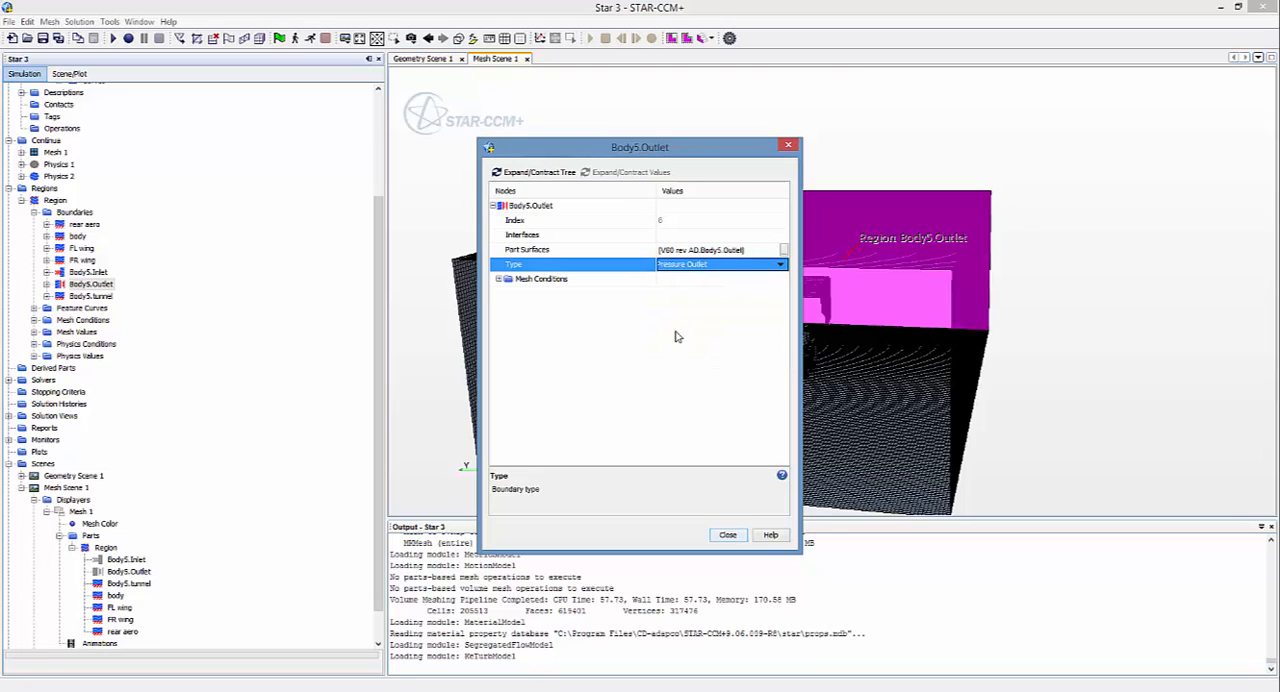
{"action": "left_click", "coordinate": [727, 536]}
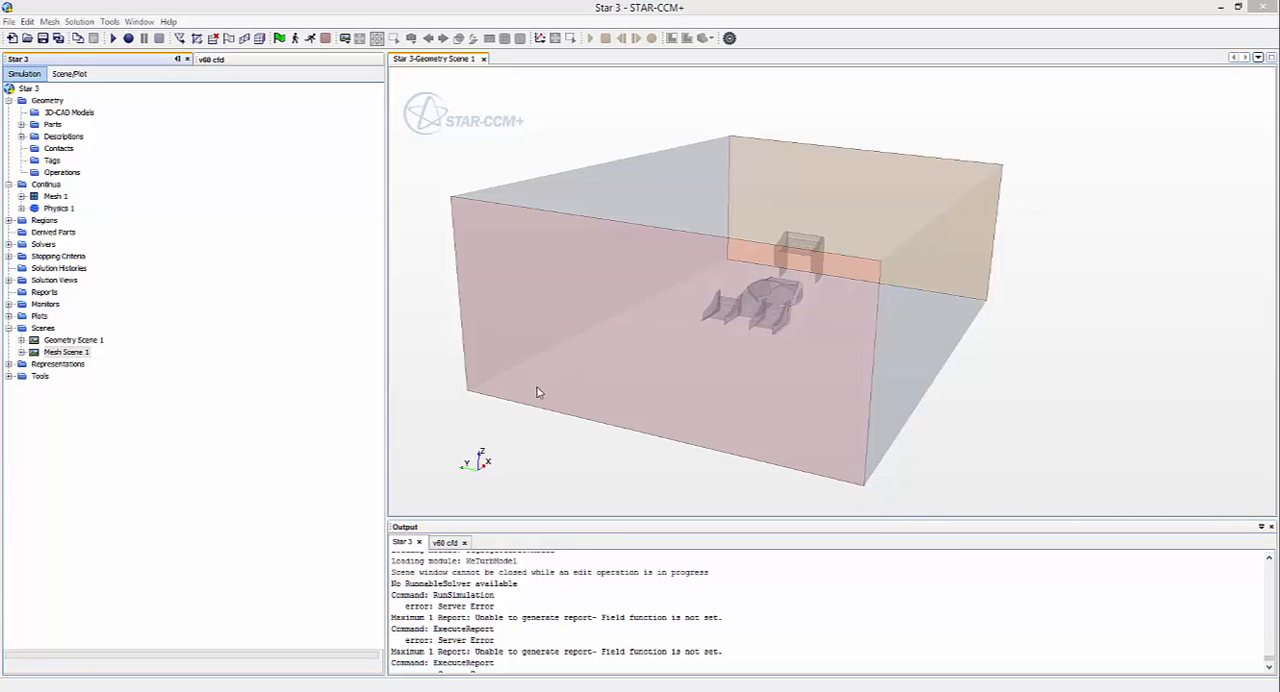
Step: Inspect the tunnel geometry, then open Mesh Scene 1 and examine the mesh on the car and wings up close
{"action": "left_click_drag", "start_coordinate": [540, 393], "coordinate": [576, 408]}
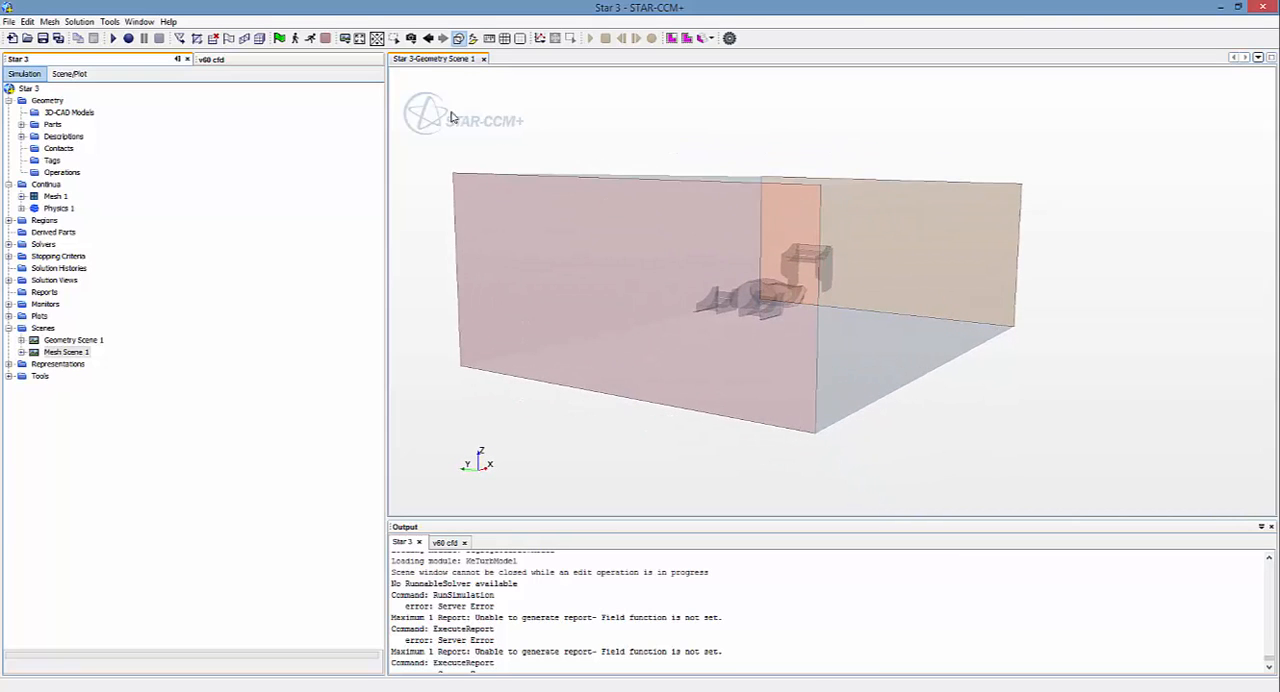
{"action": "left_click", "coordinate": [66, 352]}
{"action": "double_click", "coordinate": [66, 352]}
{"action": "left_click_drag", "start_coordinate": [707, 369], "coordinate": [895, 392]}
{"action": "scroll", "coordinate": [895, 392], "scroll_direction": "up", "scroll_amount": 10}
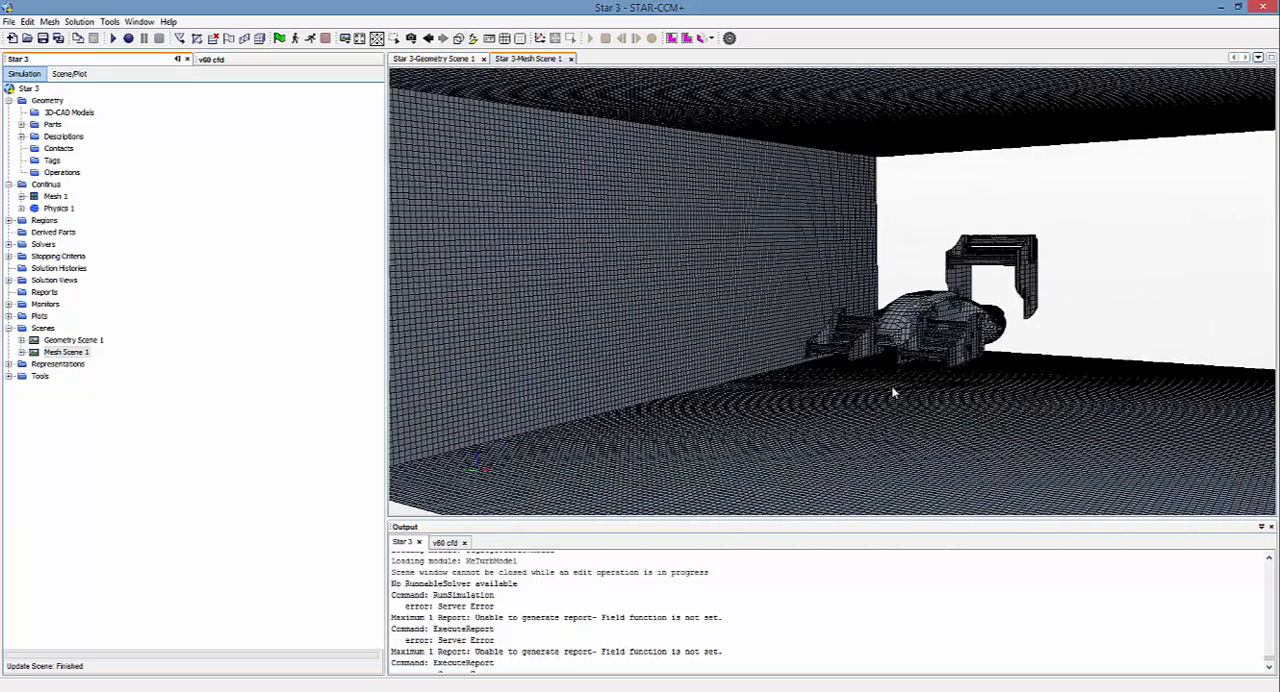
{"action": "scroll", "coordinate": [905, 395], "scroll_direction": "up", "scroll_amount": 8}
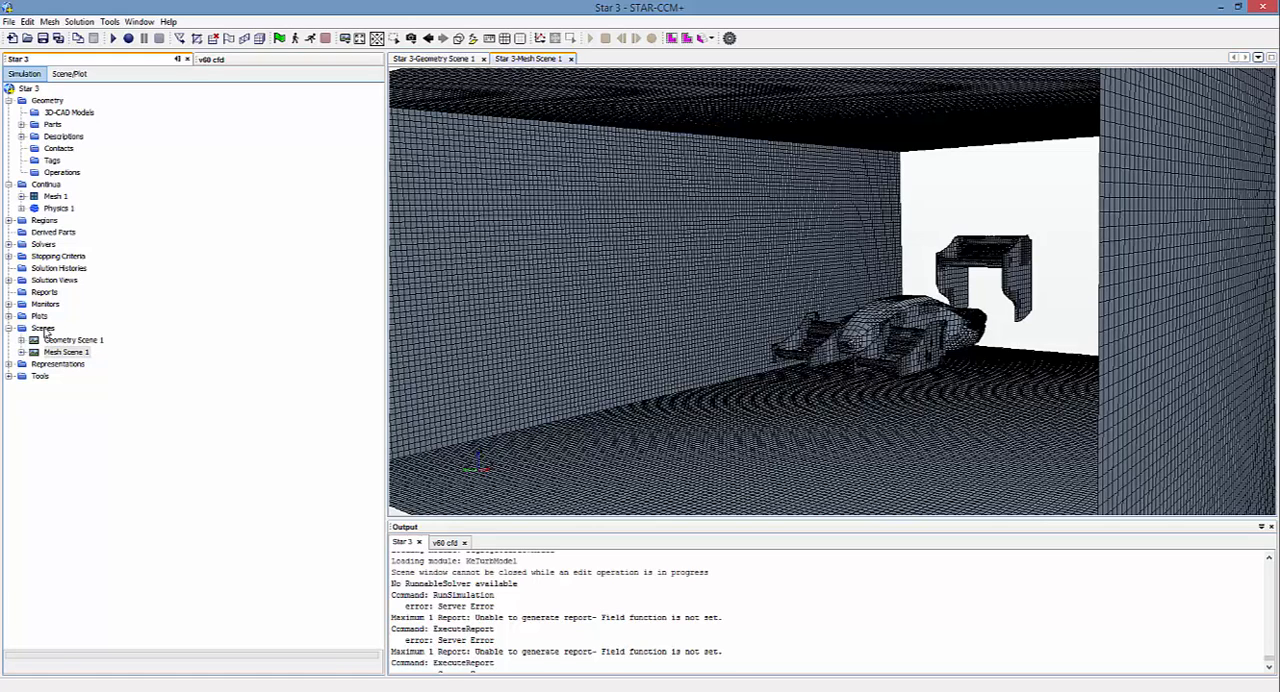
Step: Create a new scalar scene and orient it so the inlet and outlet outlines are seen in perspective
{"action": "right_click", "coordinate": [43, 333]}
{"action": "mouse_move", "coordinate": [84, 340]}
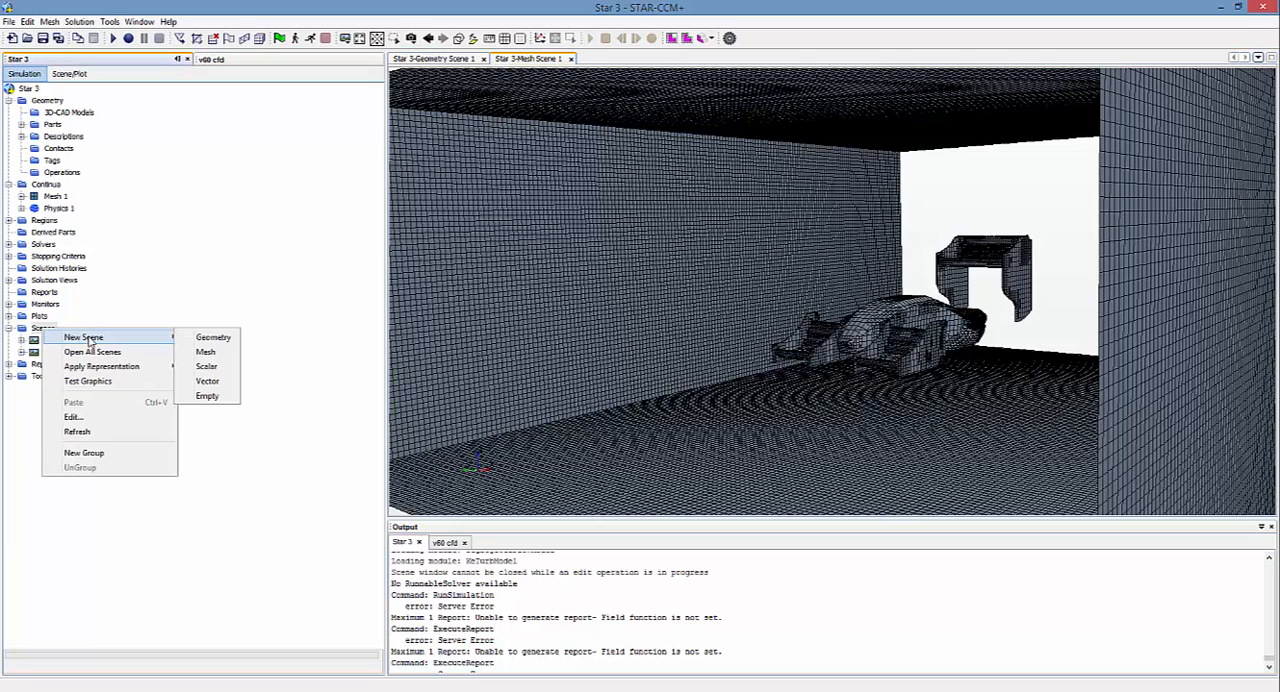
{"action": "left_click", "coordinate": [222, 368]}
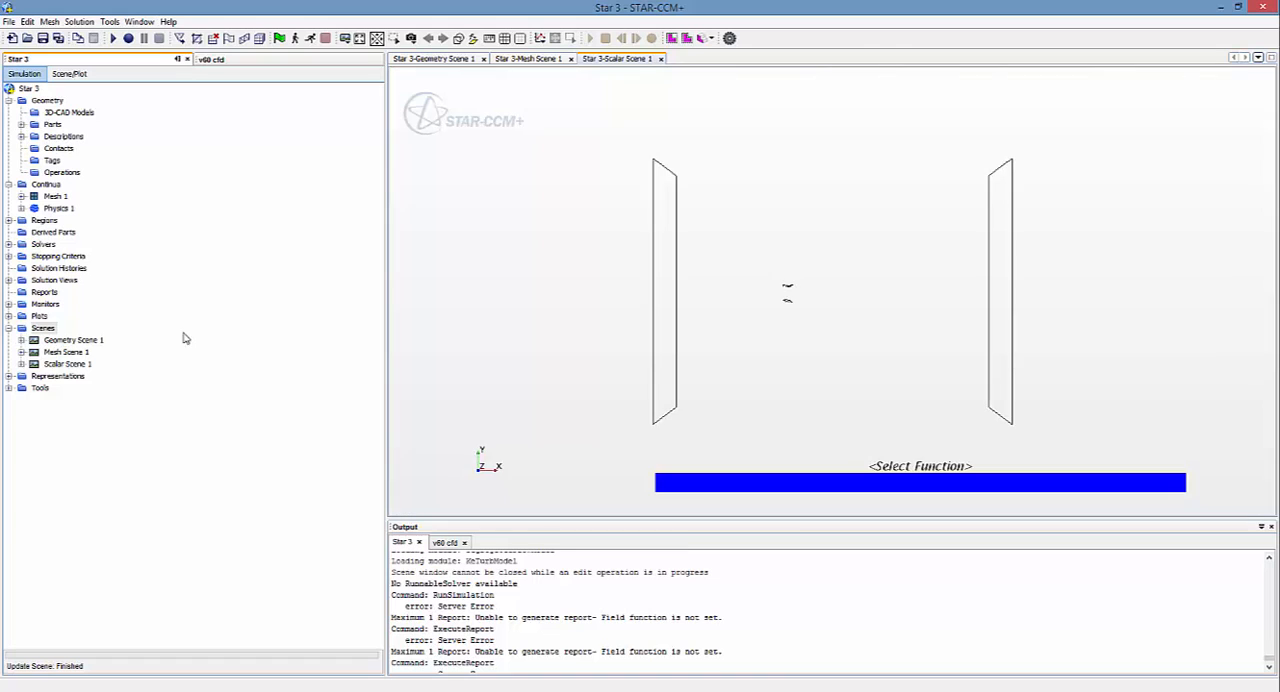
{"action": "left_click_drag", "start_coordinate": [823, 423], "coordinate": [915, 400]}
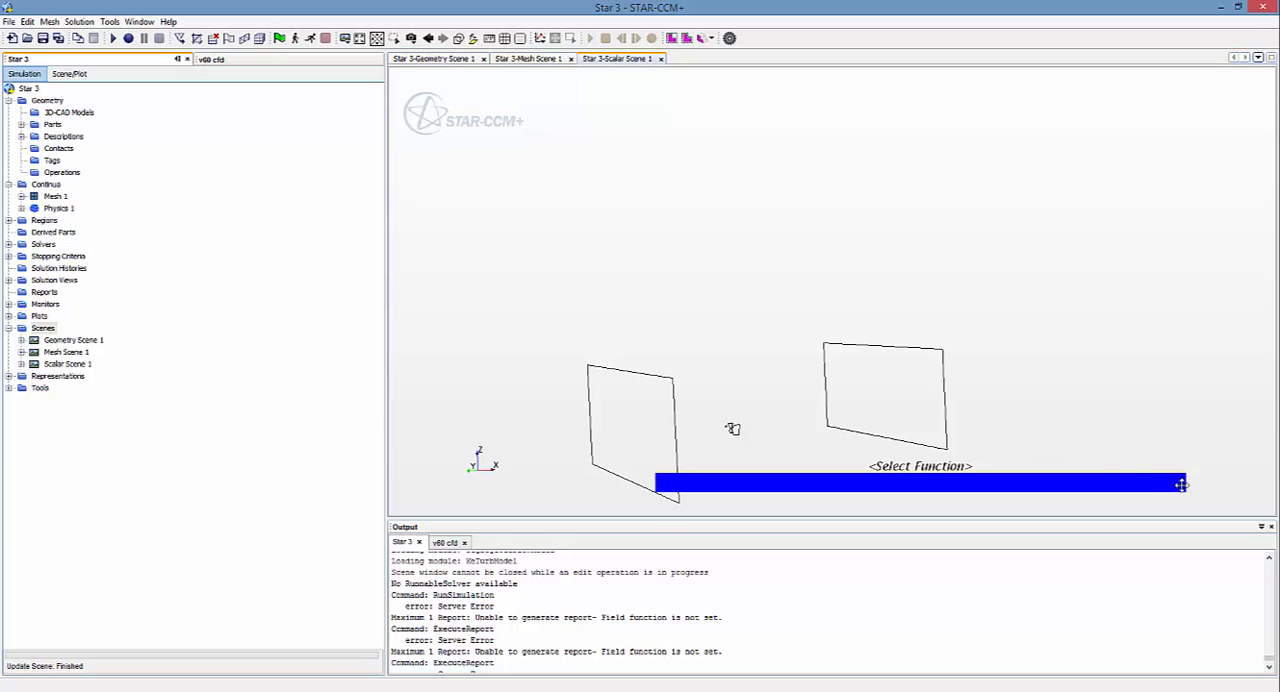
Step: Set the scalar field function of the Scalar 1 displayer in Scalar Scene 1 to Velocity: Magnitude
{"action": "left_click", "coordinate": [21, 364]}
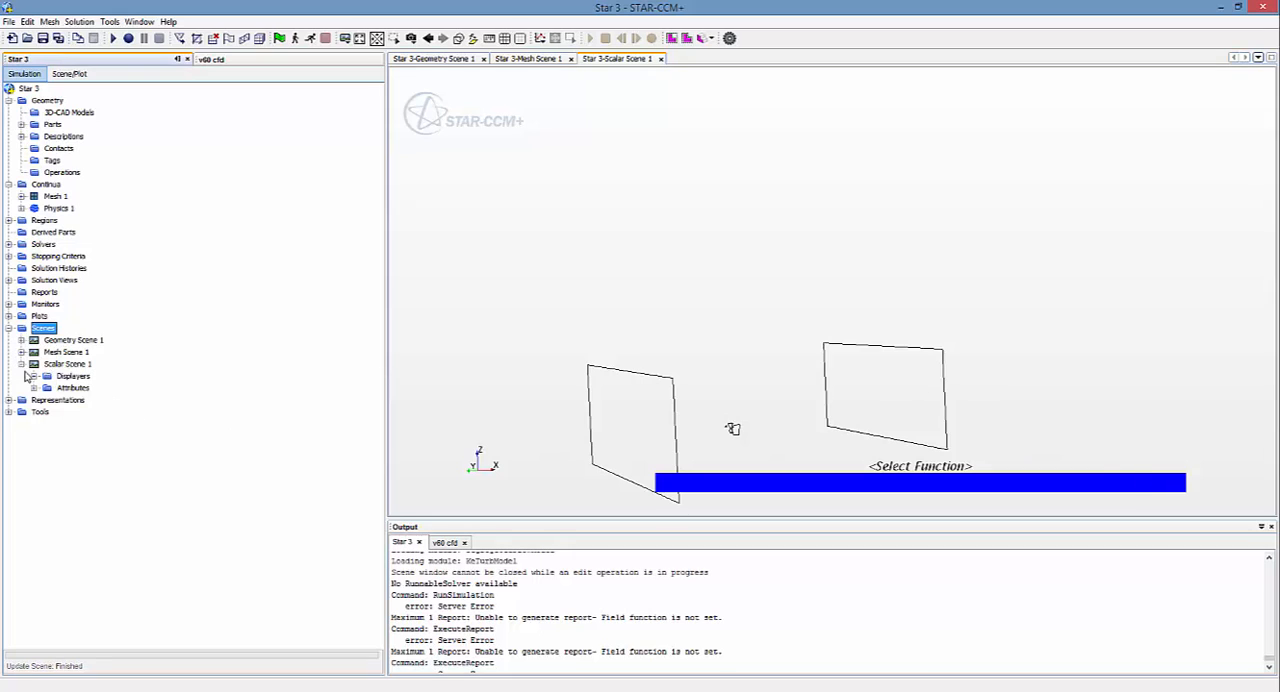
{"action": "left_click", "coordinate": [33, 376]}
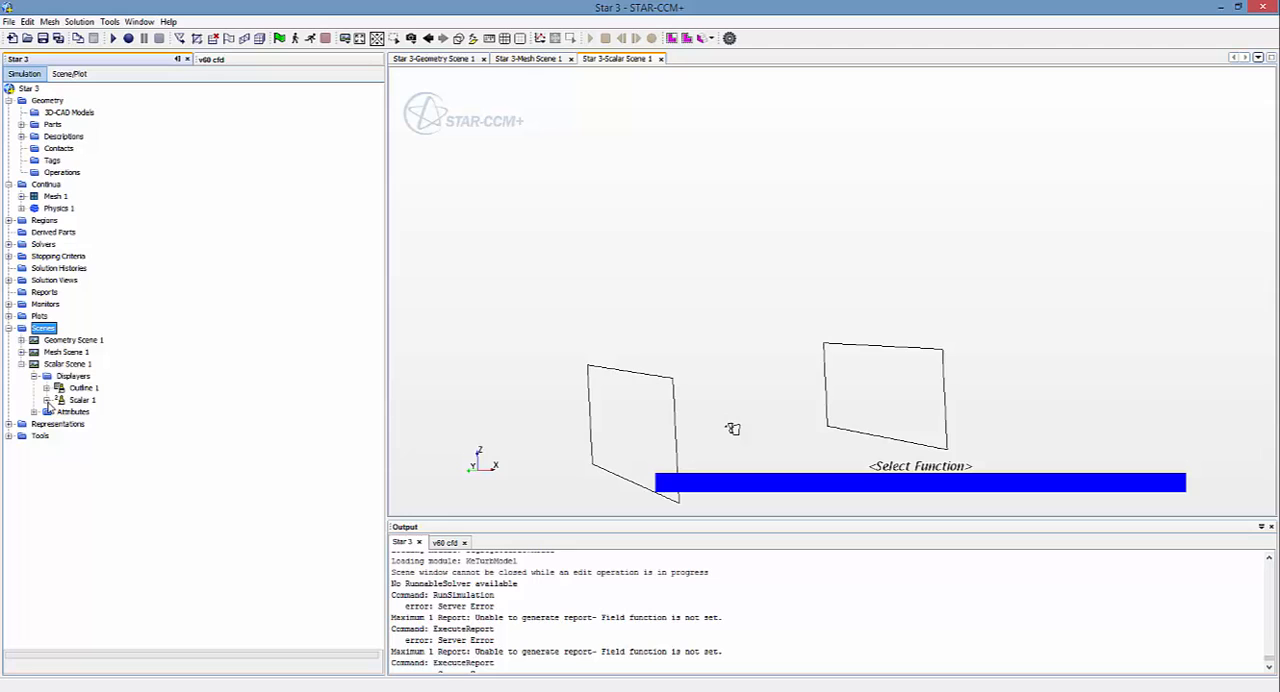
{"action": "left_click", "coordinate": [46, 400]}
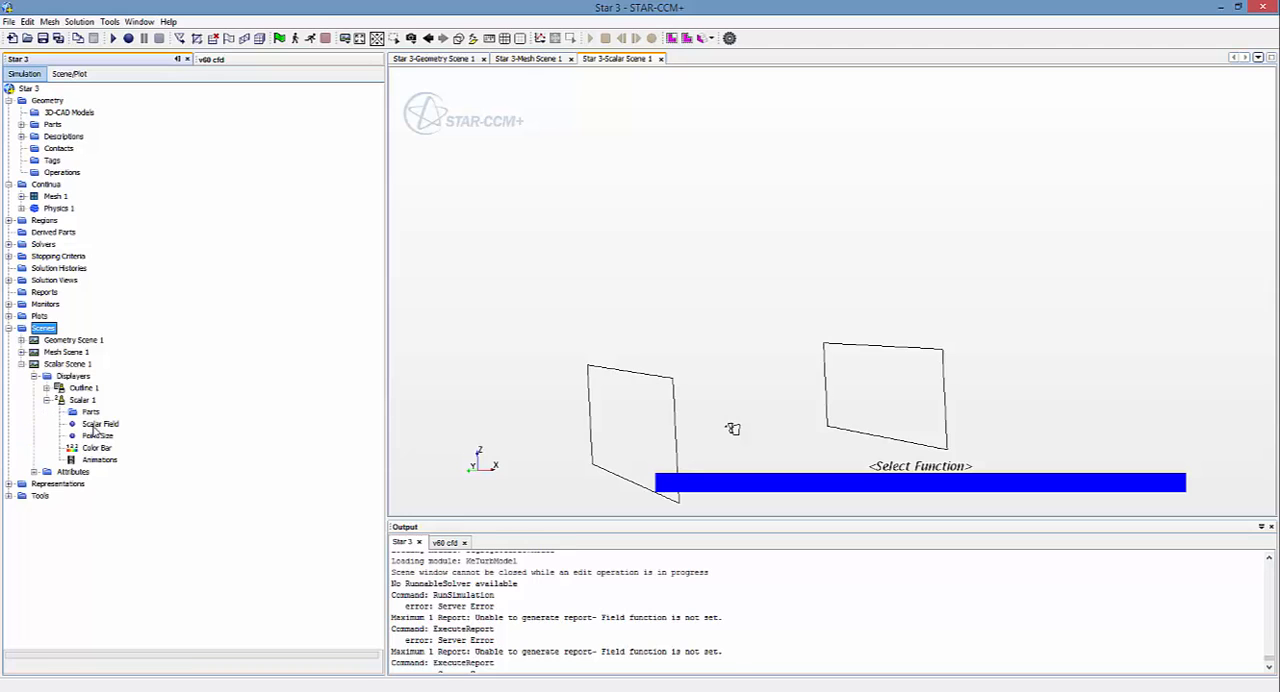
{"action": "left_click", "coordinate": [96, 424]}
{"action": "double_click", "coordinate": [96, 424]}
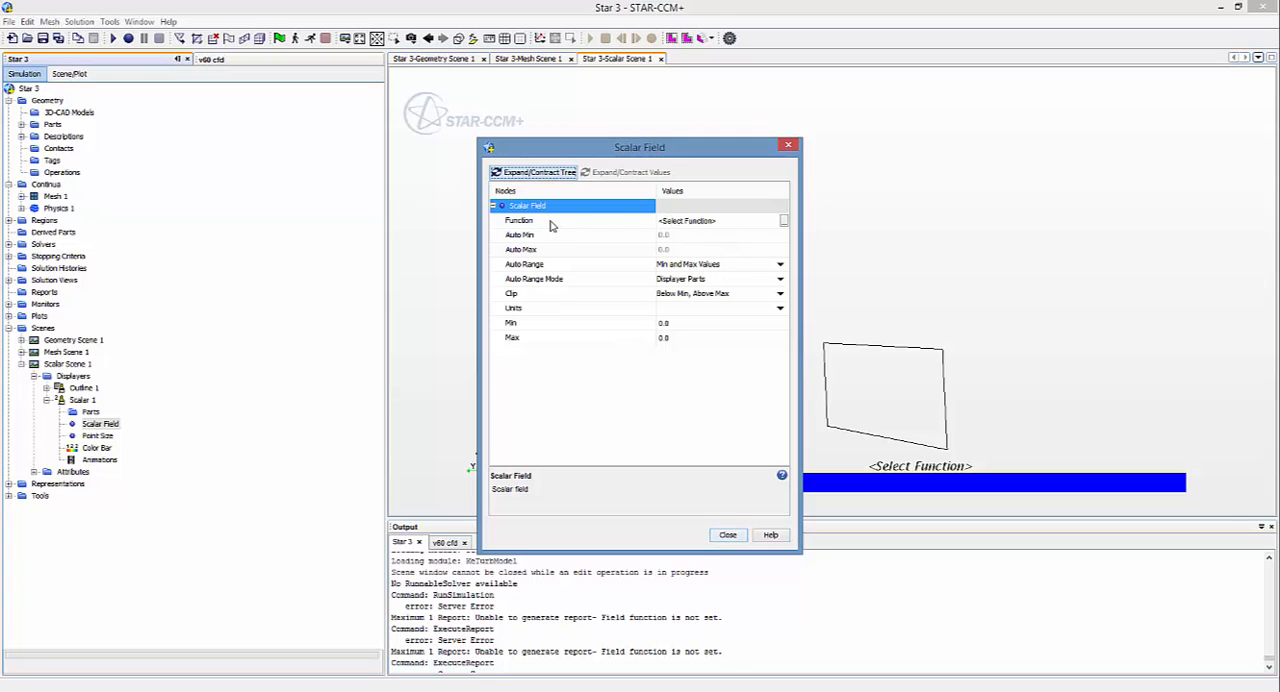
{"action": "left_click", "coordinate": [788, 222]}
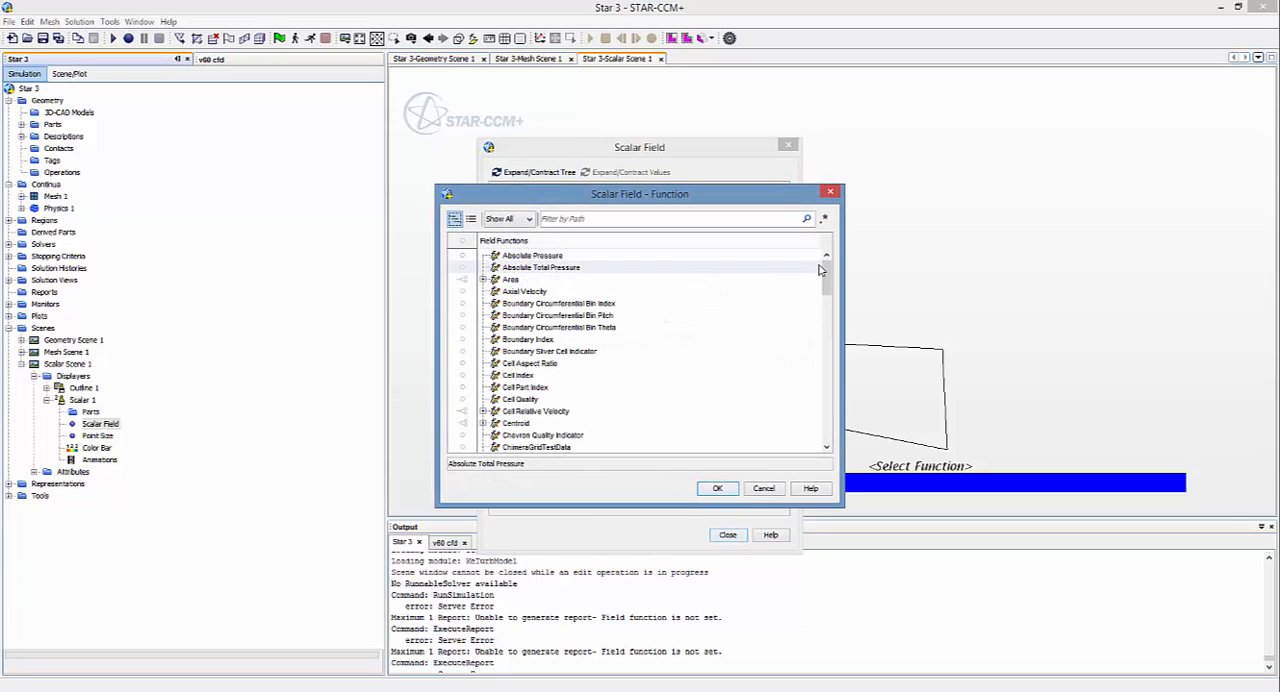
{"action": "left_click_drag", "start_coordinate": [825, 272], "coordinate": [830, 423]}
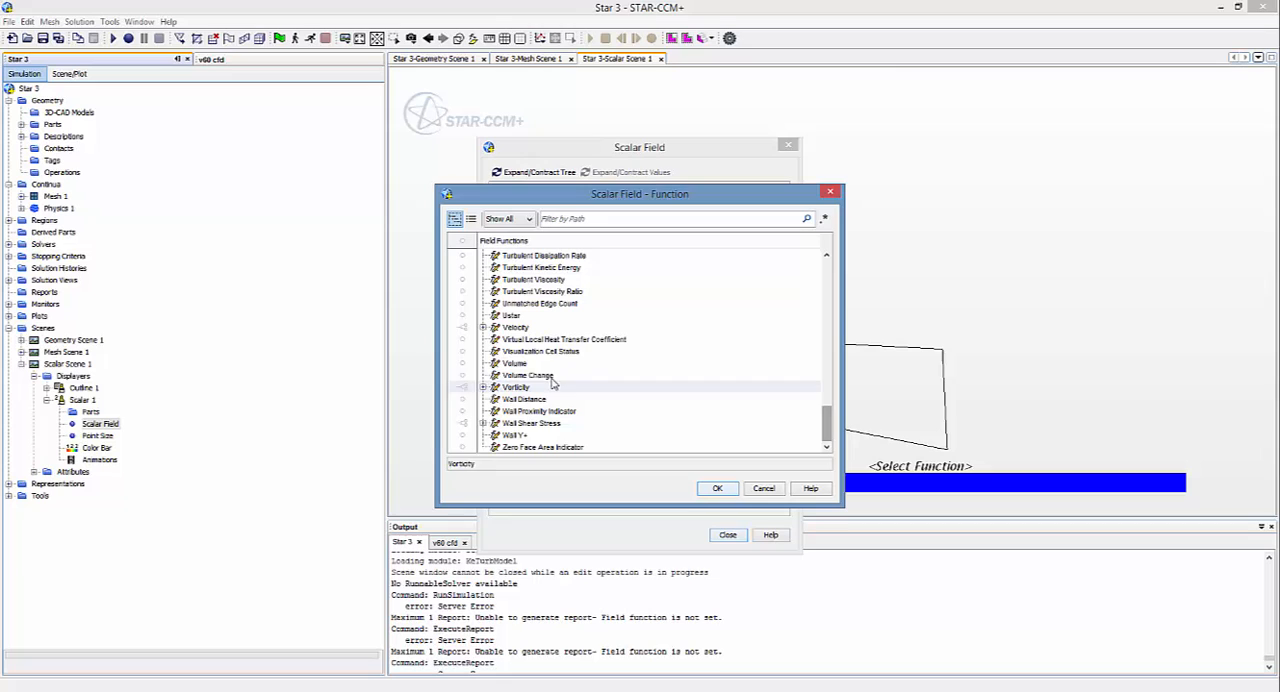
{"action": "left_click", "coordinate": [483, 327]}
{"action": "left_click", "coordinate": [547, 351]}
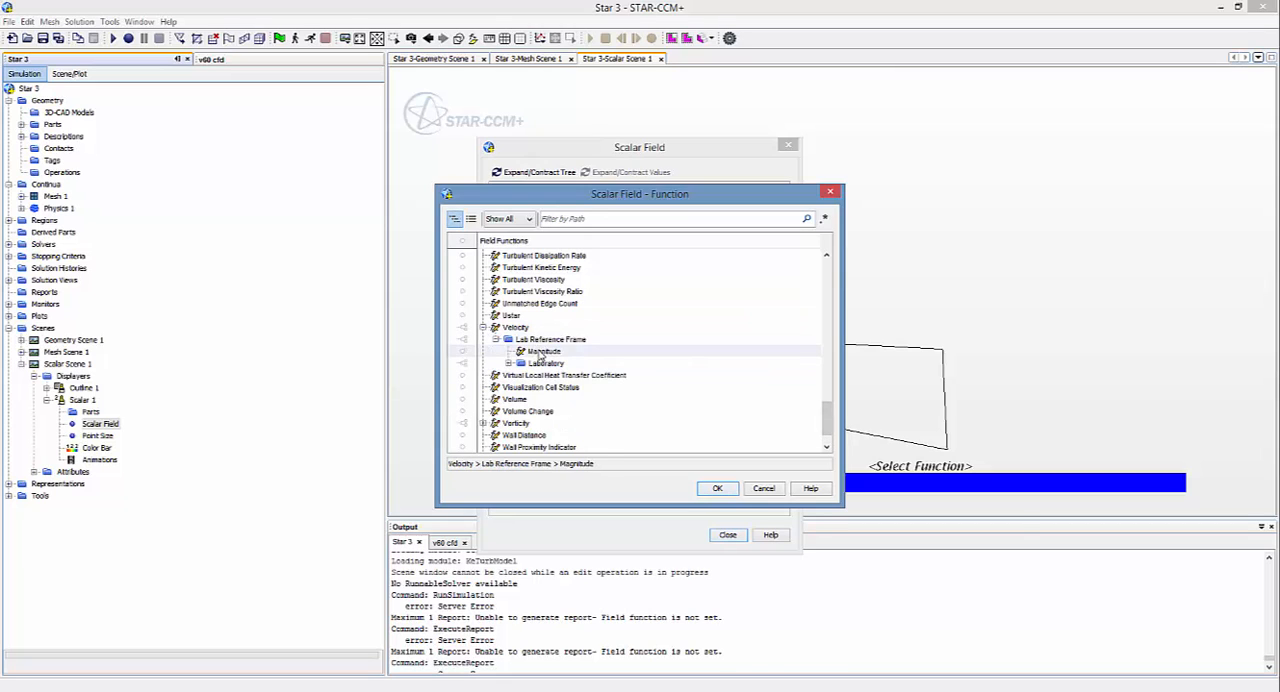
{"action": "left_click", "coordinate": [717, 488]}
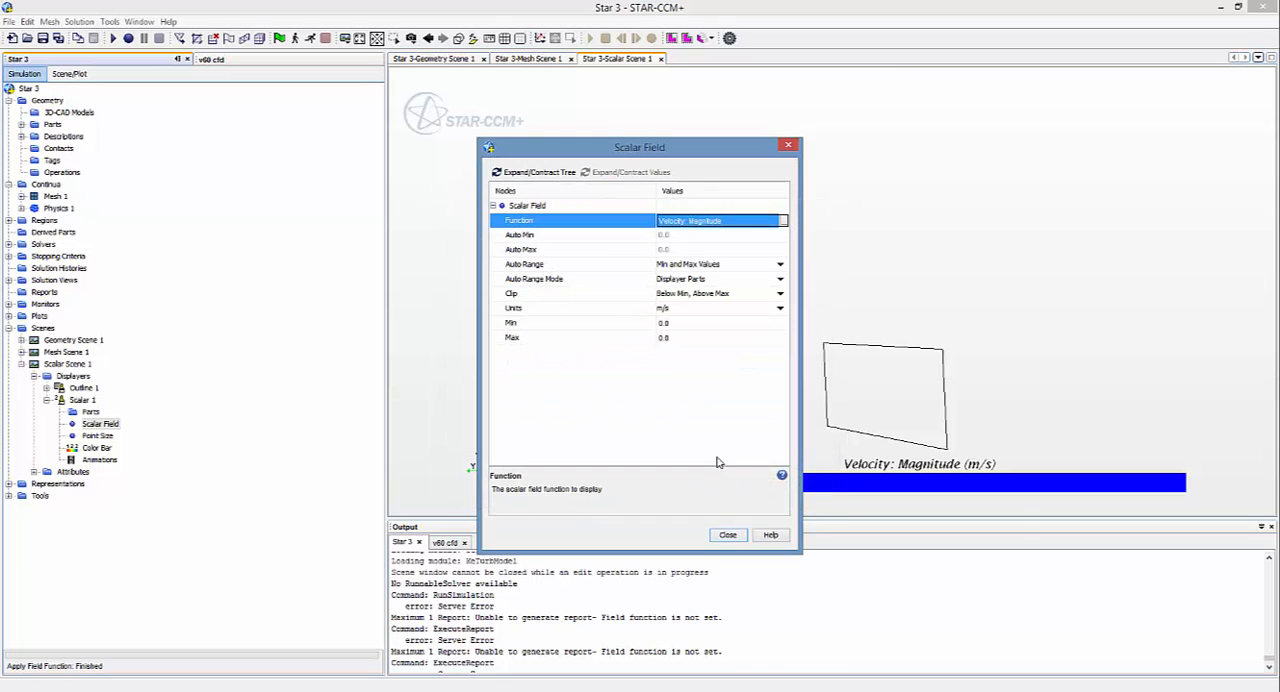
{"action": "left_click", "coordinate": [727, 535]}
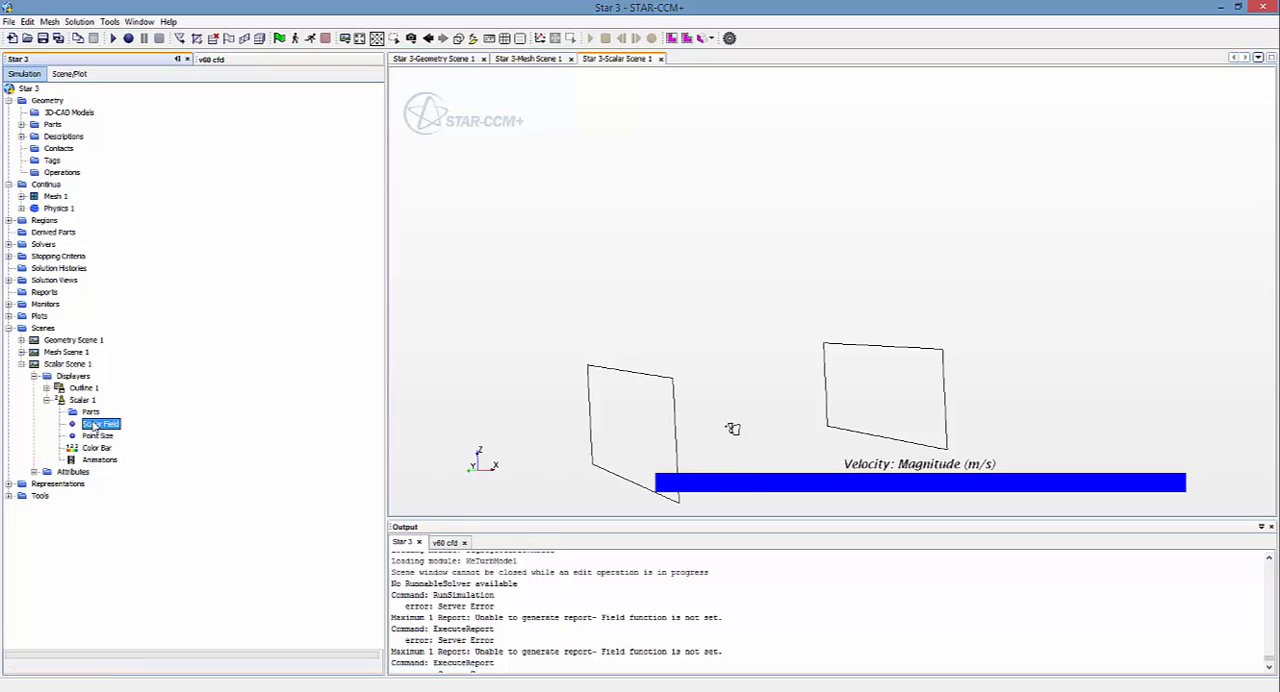
Step: Examine which region boundaries are included in the Outline 1 displayer of Scalar Scene 1
{"action": "left_click", "coordinate": [34, 376]}
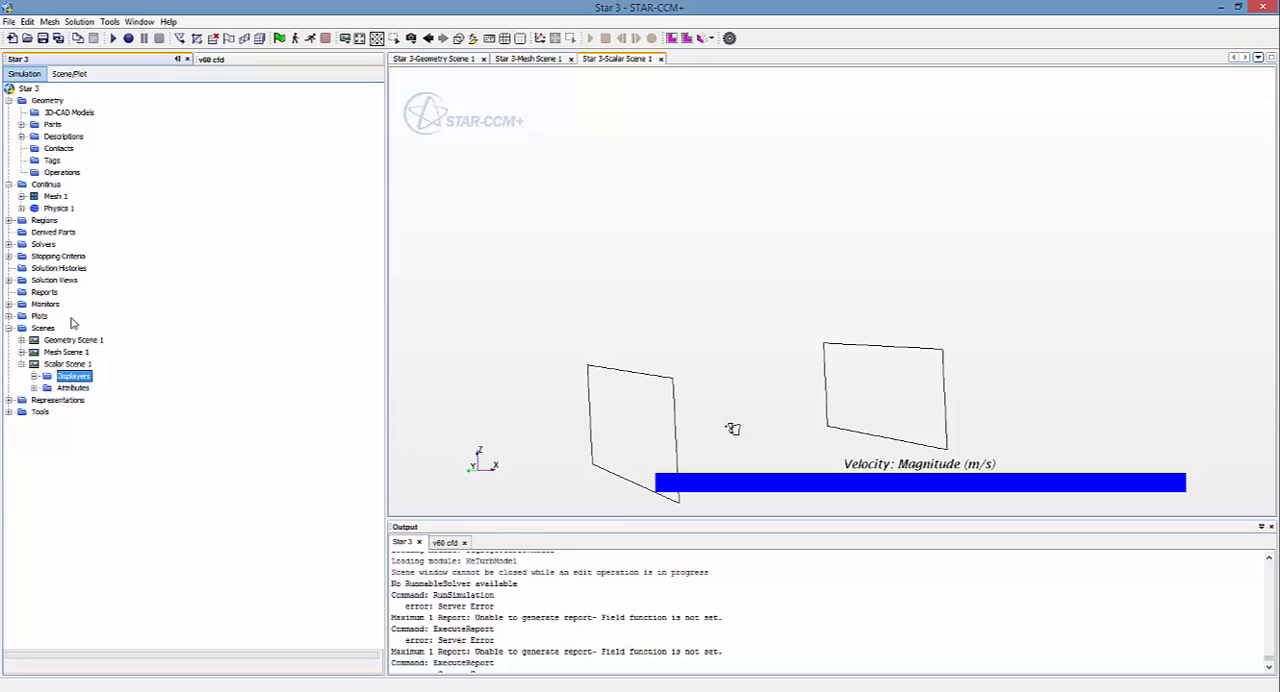
{"action": "left_click", "coordinate": [34, 376]}
{"action": "left_click", "coordinate": [46, 389]}
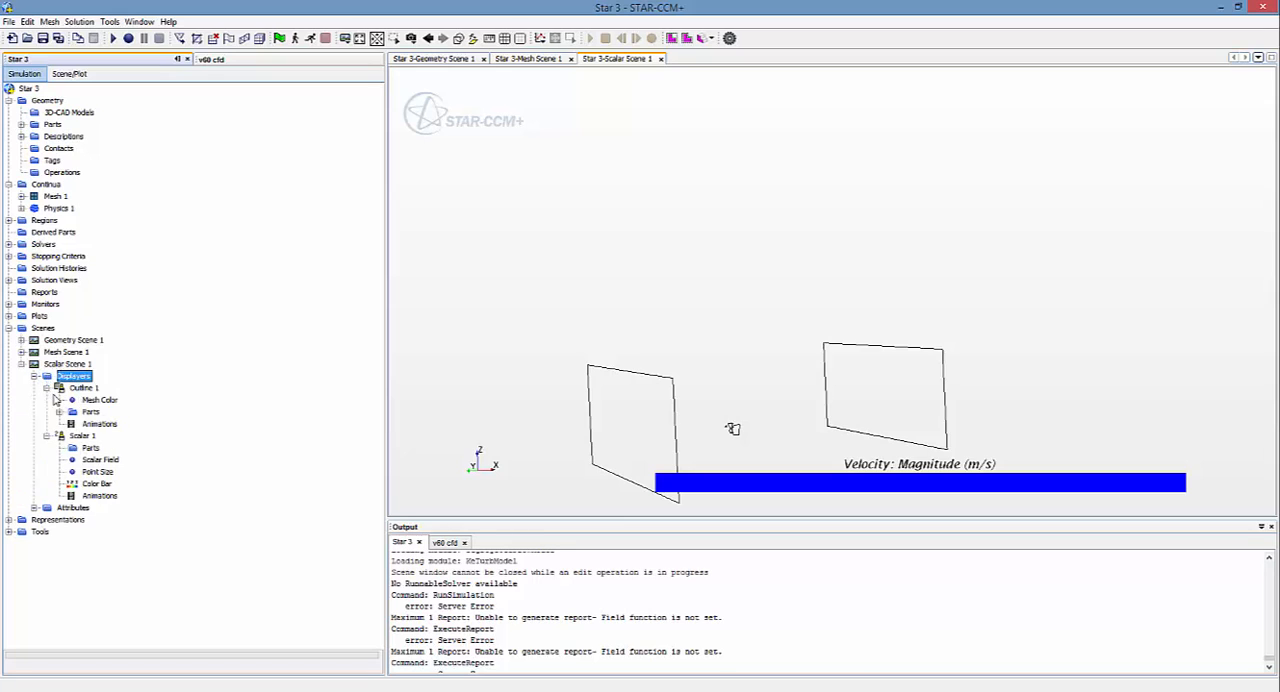
{"action": "left_click", "coordinate": [59, 413]}
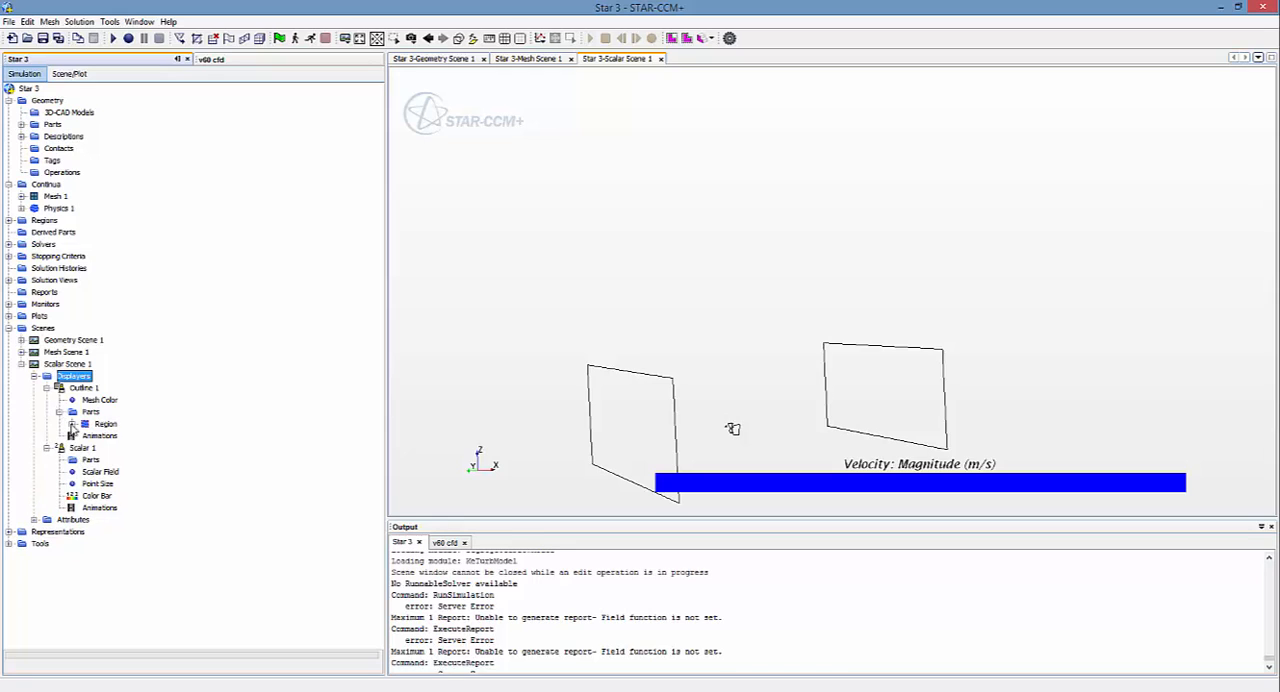
{"action": "left_click", "coordinate": [72, 424]}
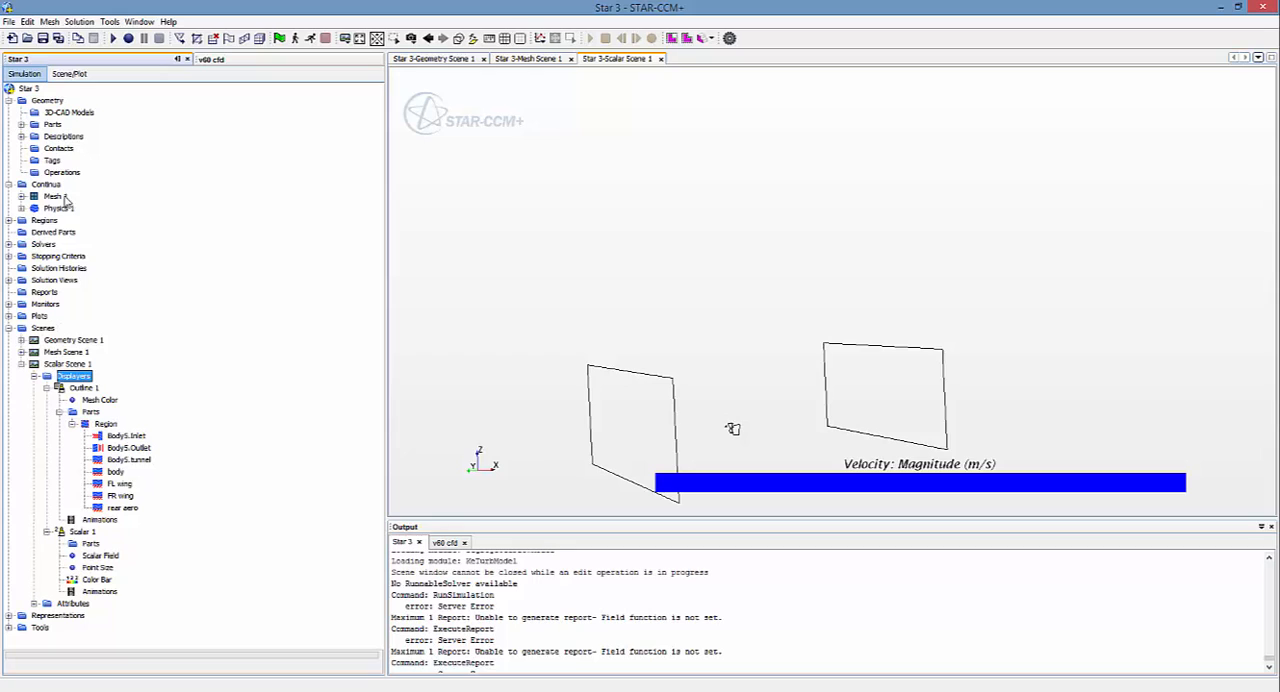
Step: Start a new streamline derived part and choose Body5.Inlet and Body5.Outlet as its seed parts
{"action": "right_click", "coordinate": [43, 234]}
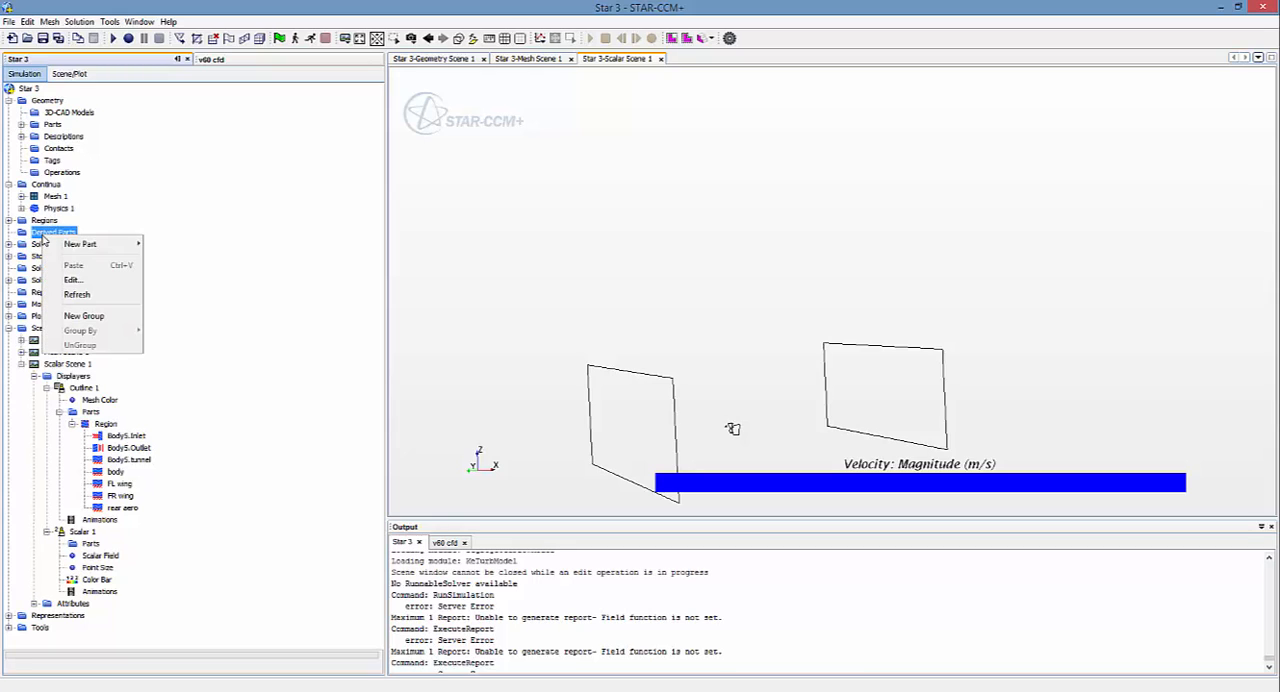
{"action": "mouse_move", "coordinate": [86, 247]}
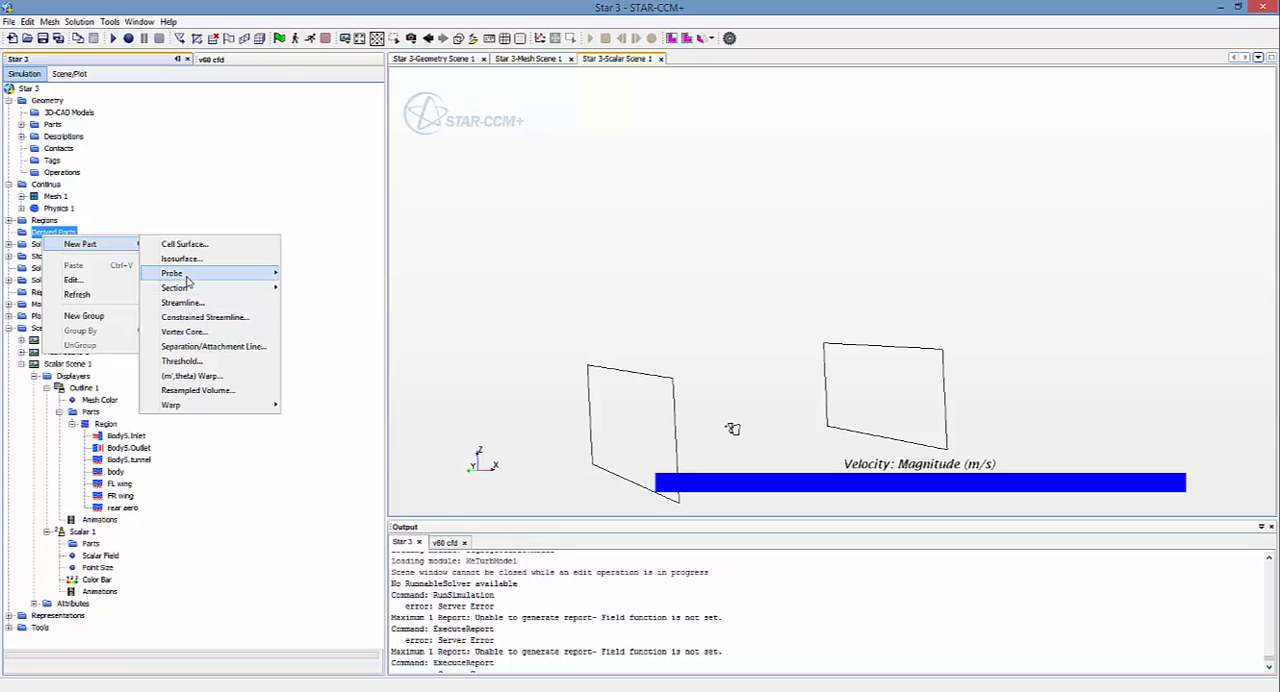
{"action": "mouse_move", "coordinate": [185, 280]}
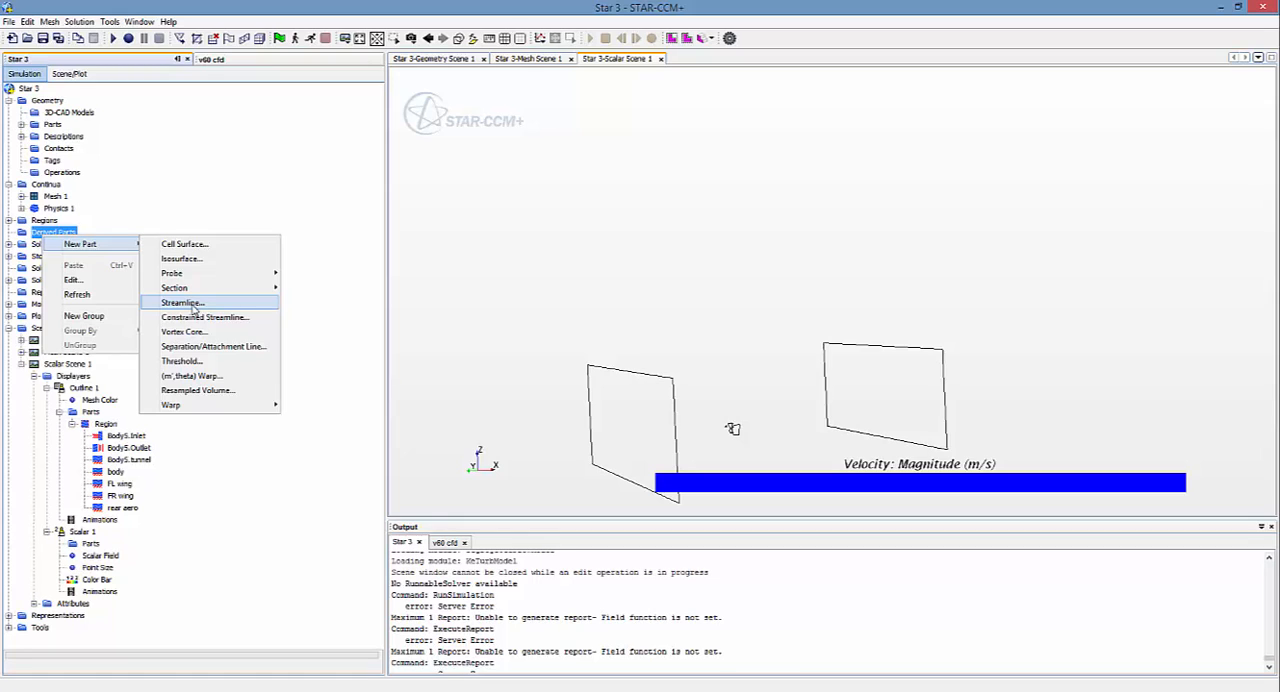
{"action": "left_click", "coordinate": [194, 303]}
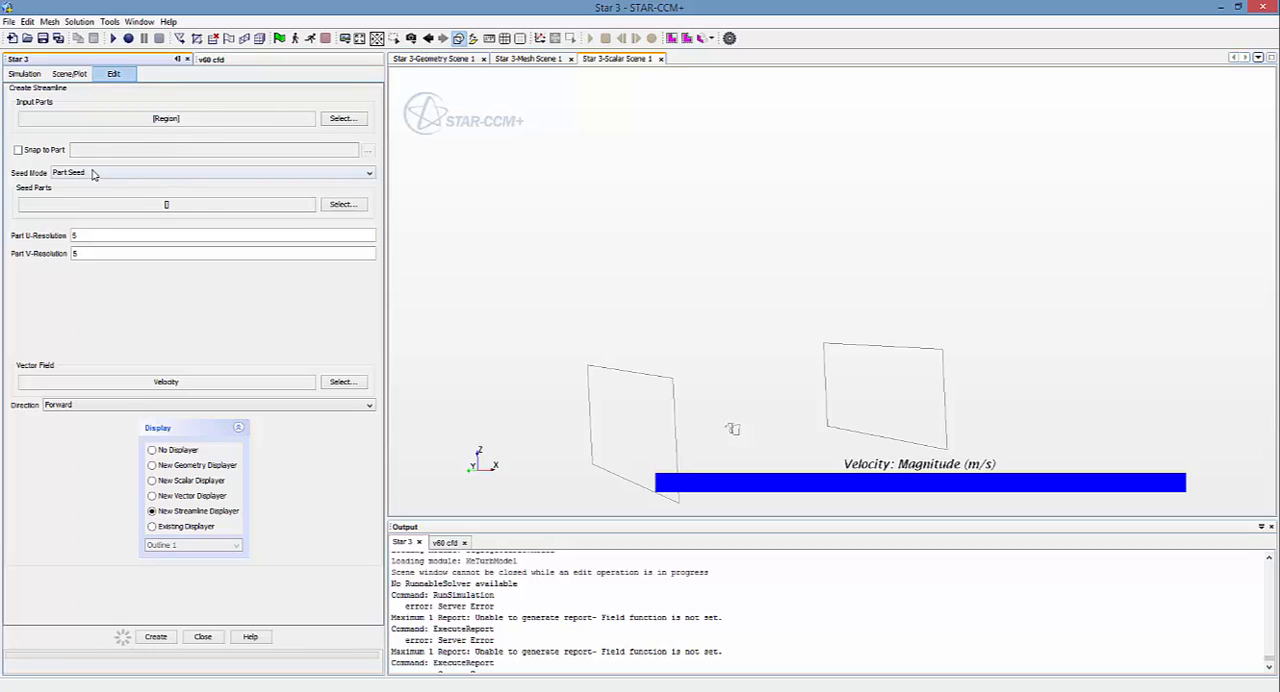
{"action": "left_click", "coordinate": [340, 205]}
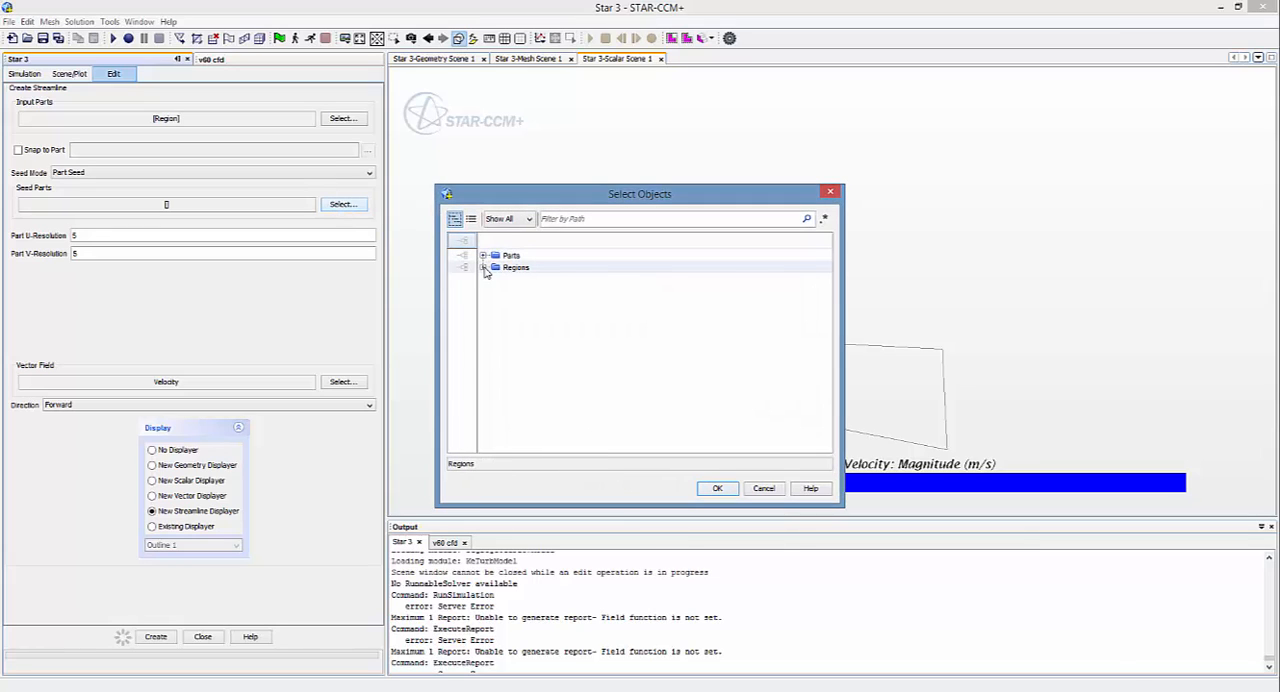
{"action": "left_click", "coordinate": [483, 267]}
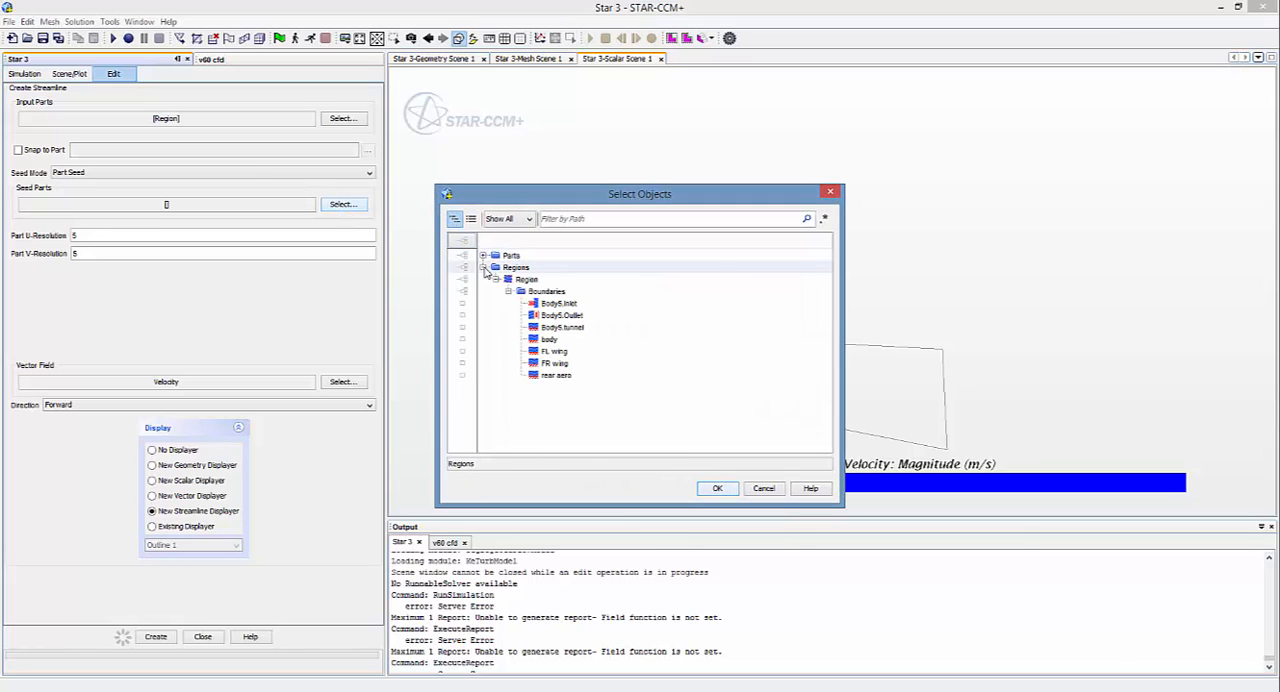
{"action": "left_click", "coordinate": [578, 304]}
{"action": "left_click", "coordinate": [580, 315]}
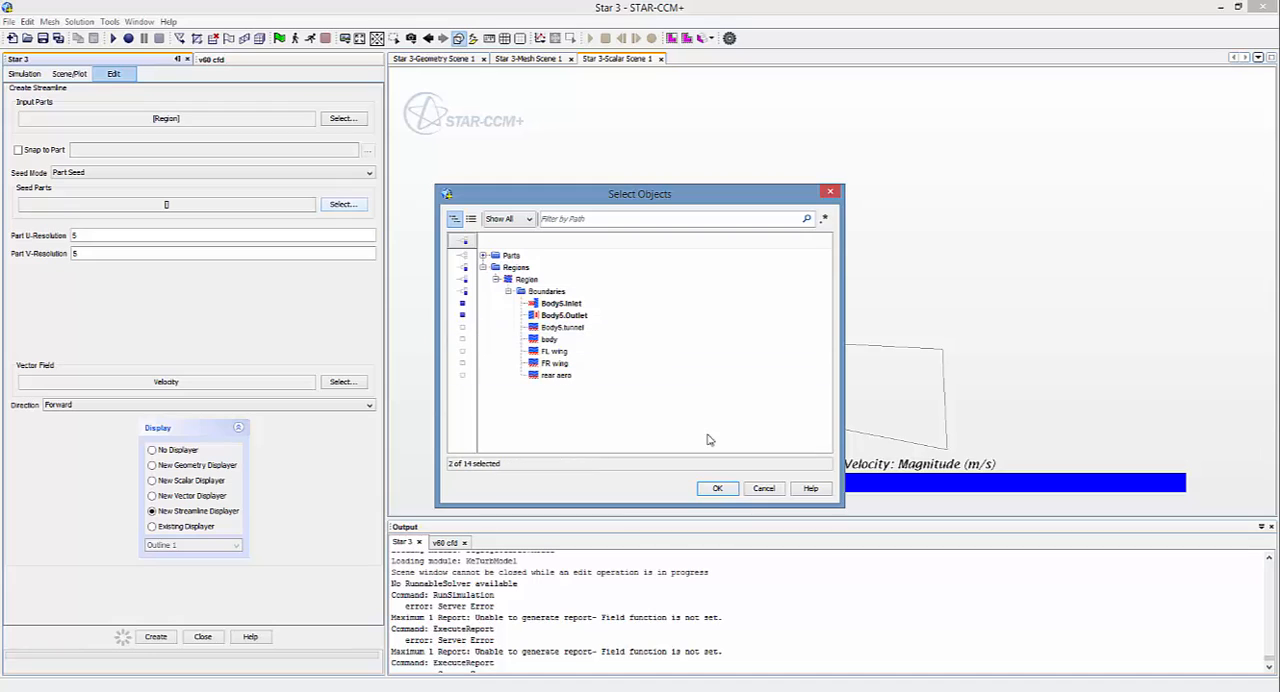
{"action": "left_click", "coordinate": [718, 488]}
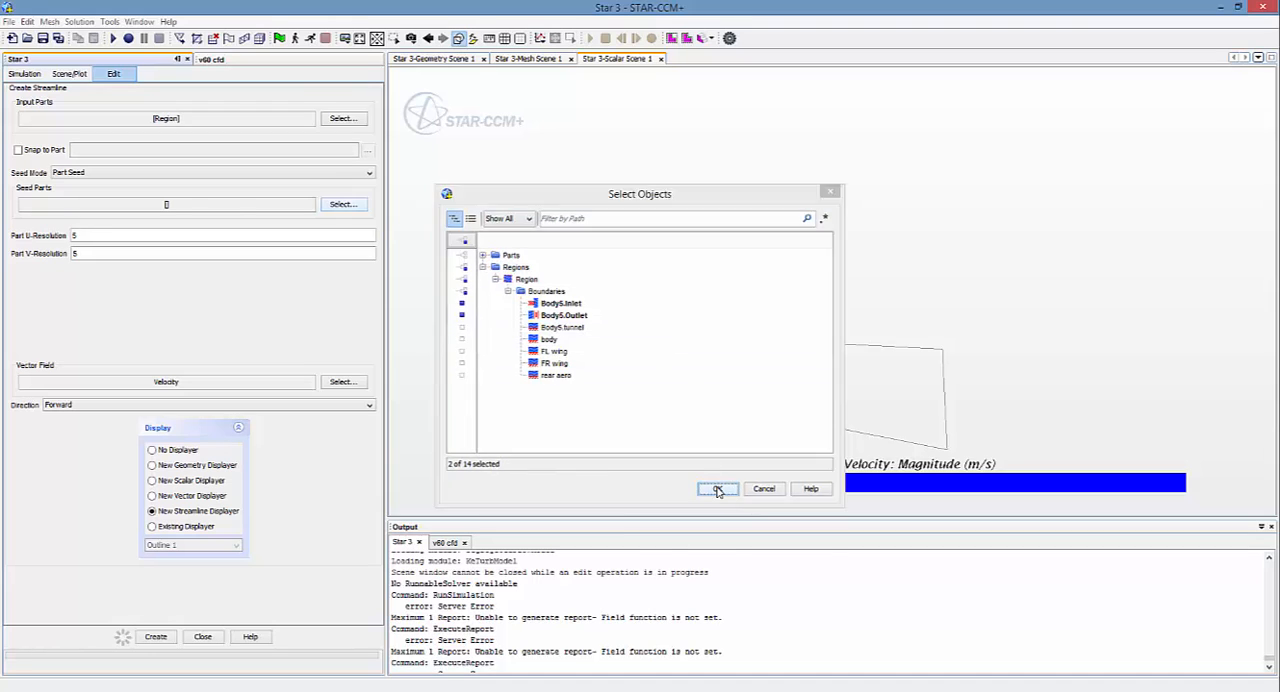
Step: Set the streamline's part U-resolution and V-resolution to 10 and create it with a new streamline displayer
{"action": "double_click", "coordinate": [99, 232]}
{"action": "type", "text": "1"}
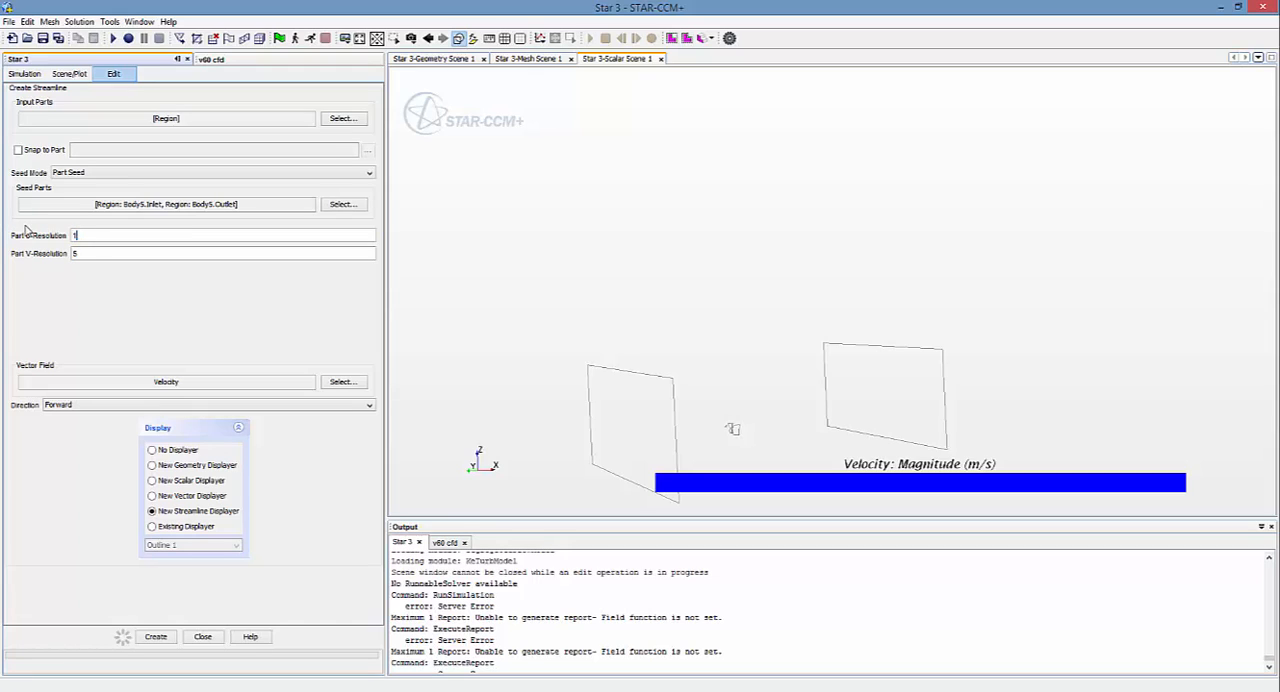
{"action": "type", "text": "0"}
{"action": "double_click", "coordinate": [85, 252]}
{"action": "type", "text": "10"}
{"action": "left_click", "coordinate": [158, 641]}
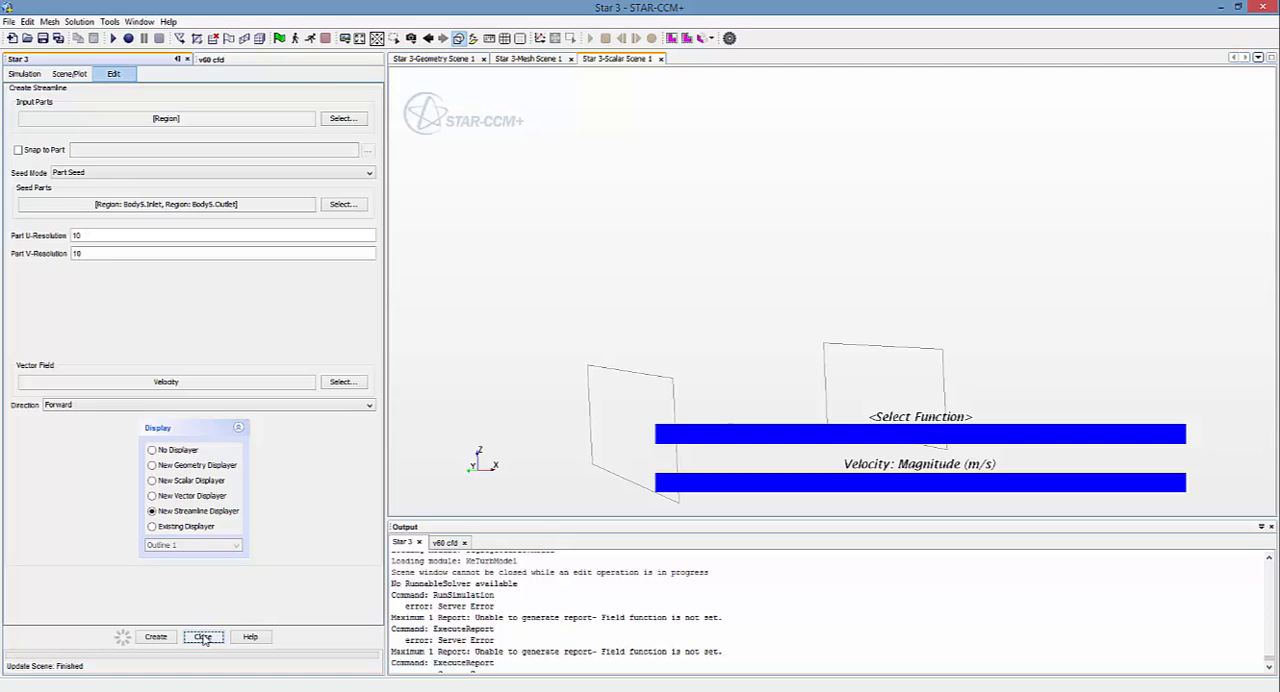
{"action": "left_click", "coordinate": [203, 637]}
{"action": "left_click_drag", "start_coordinate": [944, 428], "coordinate": [782, 367]}
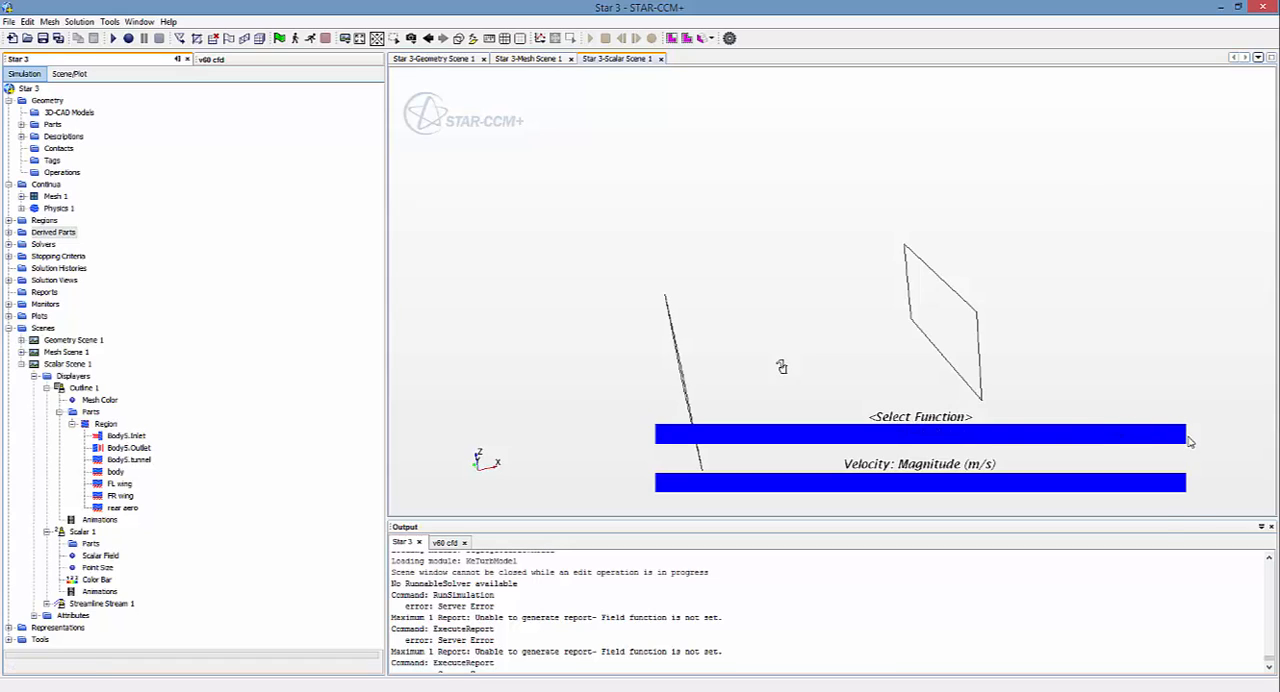
Step: Set the scalar function of the streamline displayer's color bar in Scalar Scene 1 to Velocity: Magnitude
{"action": "right_click", "coordinate": [1180, 432]}
{"action": "key", "text": "Escape"}
{"action": "left_click", "coordinate": [1183, 432]}
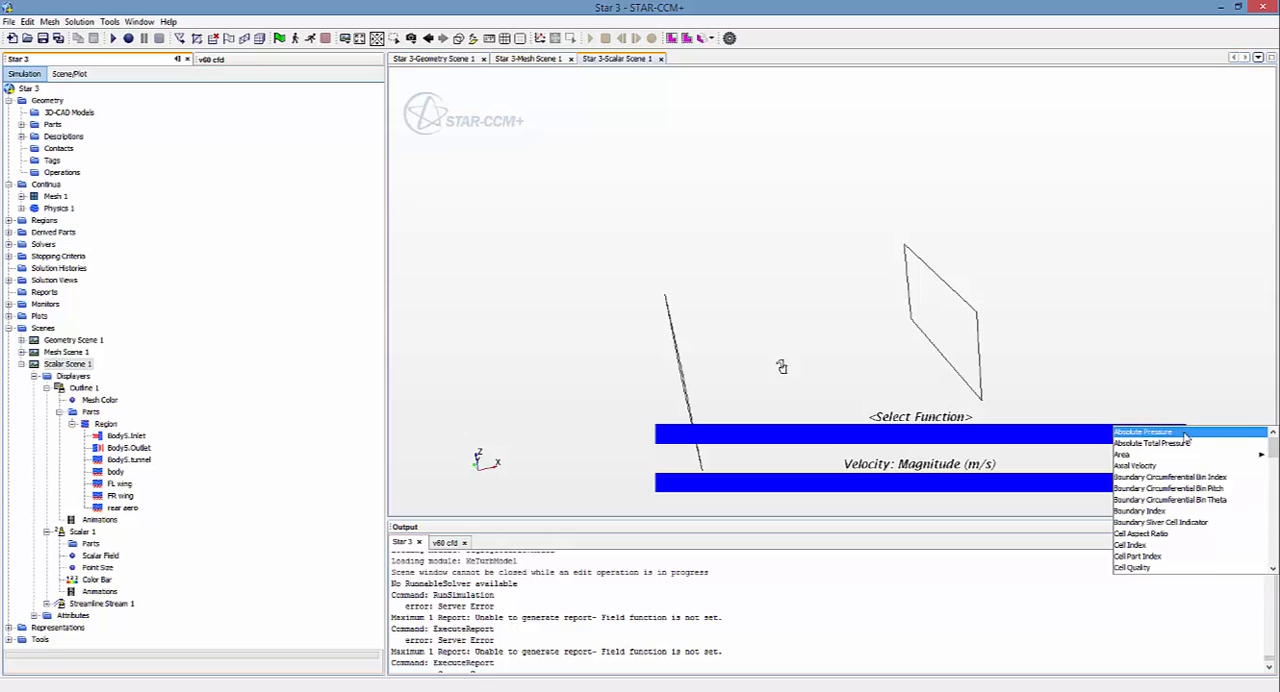
{"action": "scroll", "coordinate": [1172, 480], "scroll_direction": "down", "scroll_amount": 10}
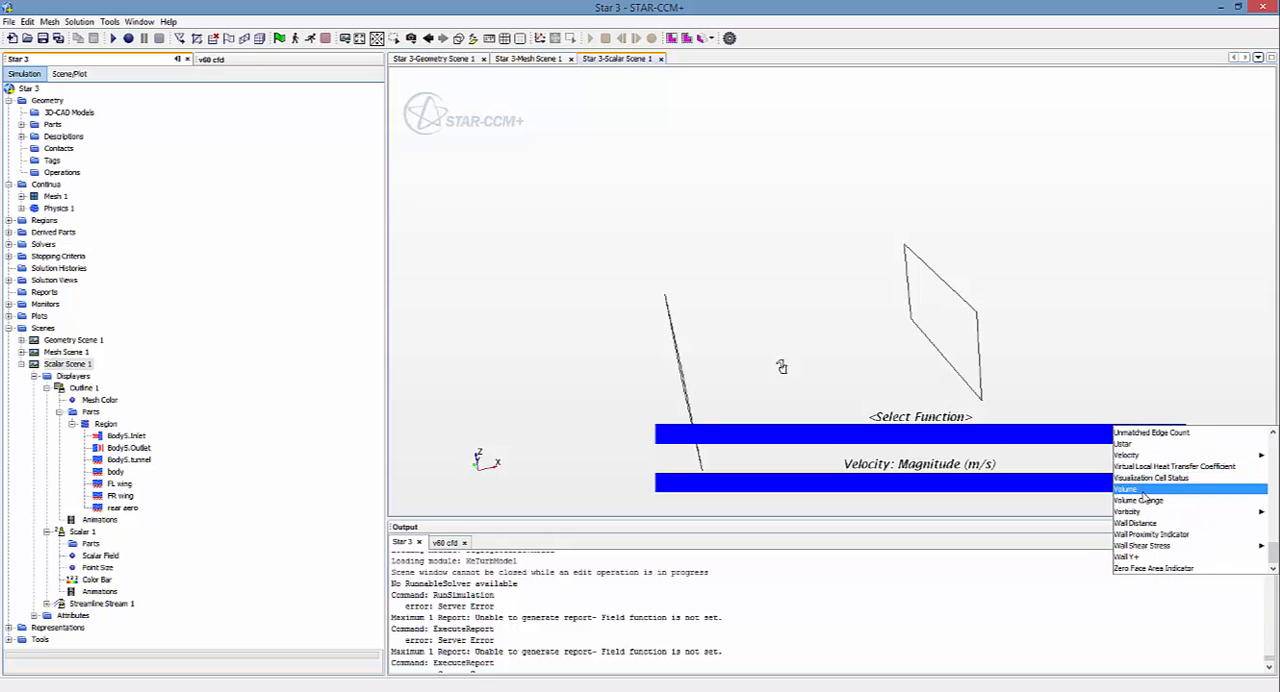
{"action": "mouse_move", "coordinate": [1142, 516]}
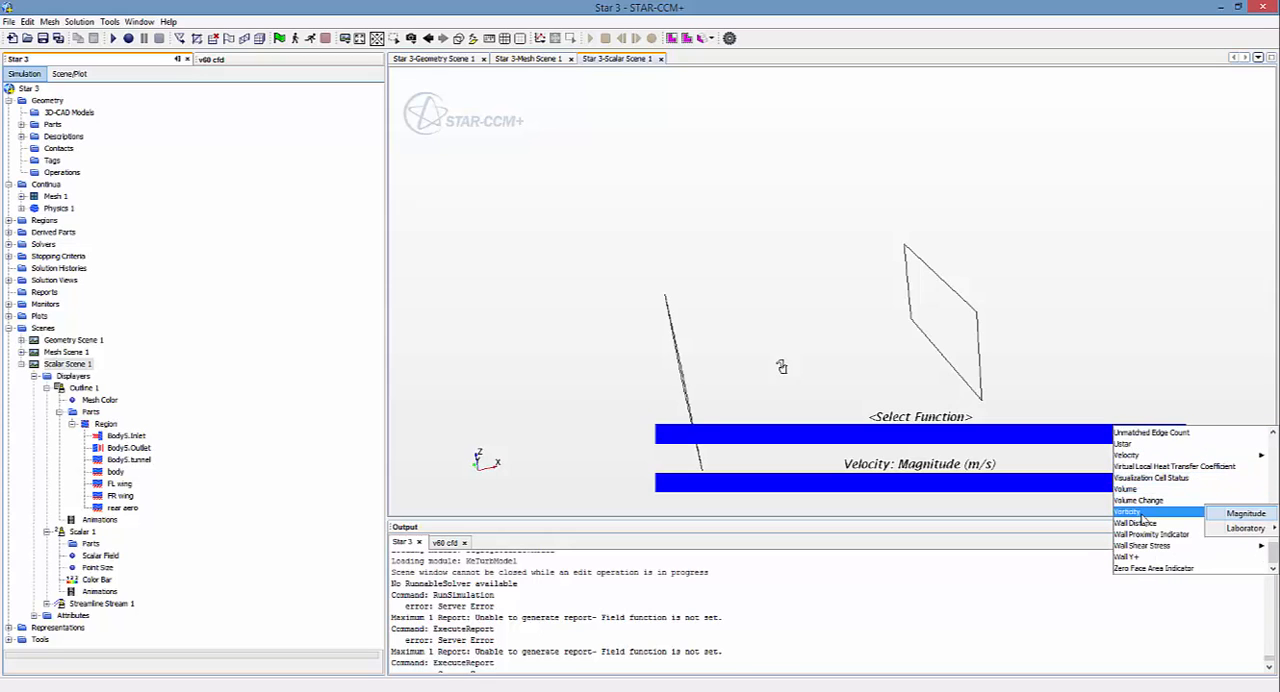
{"action": "mouse_move", "coordinate": [1140, 458]}
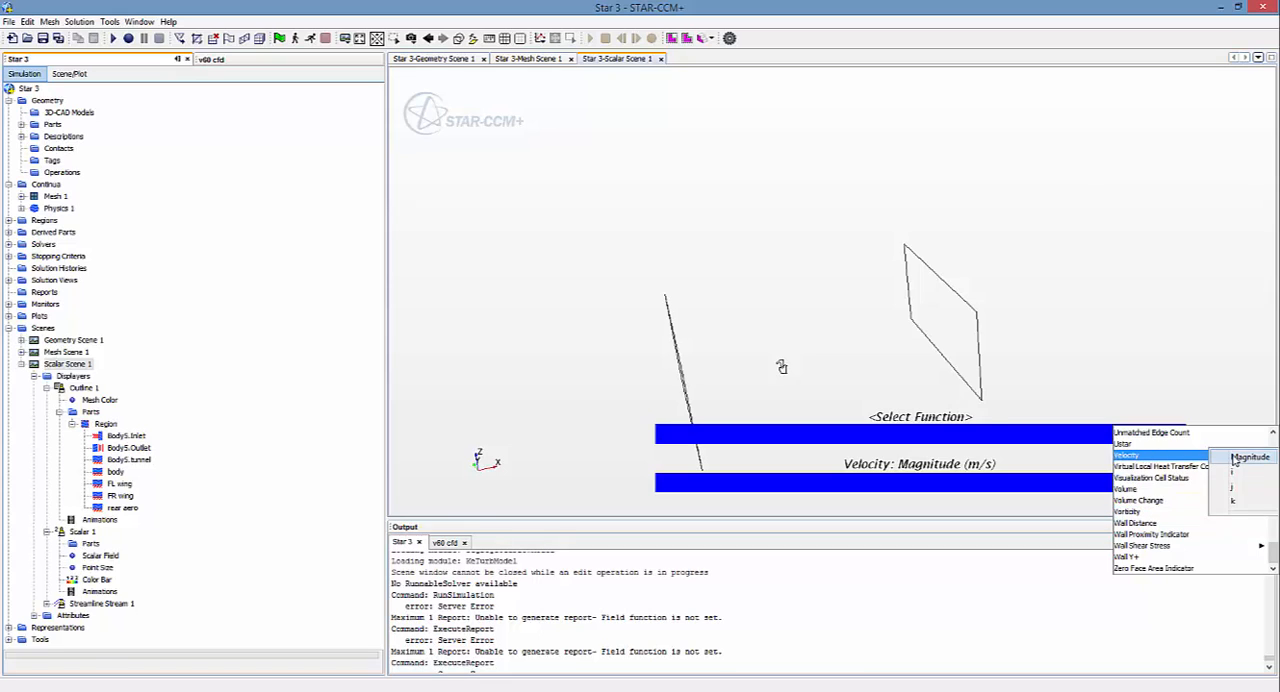
{"action": "left_click", "coordinate": [1235, 459]}
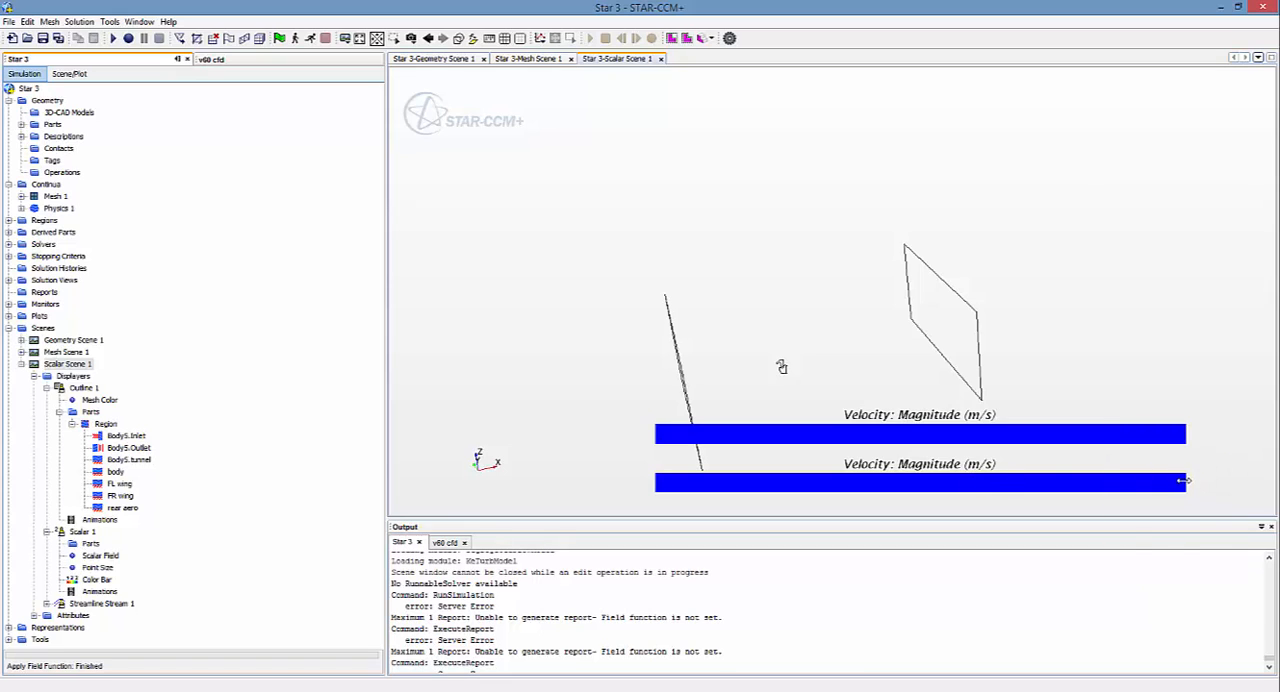
Step: Change the scalar function of the Scalar 1 displayer's color bar to Pressure
{"action": "left_click", "coordinate": [1183, 481]}
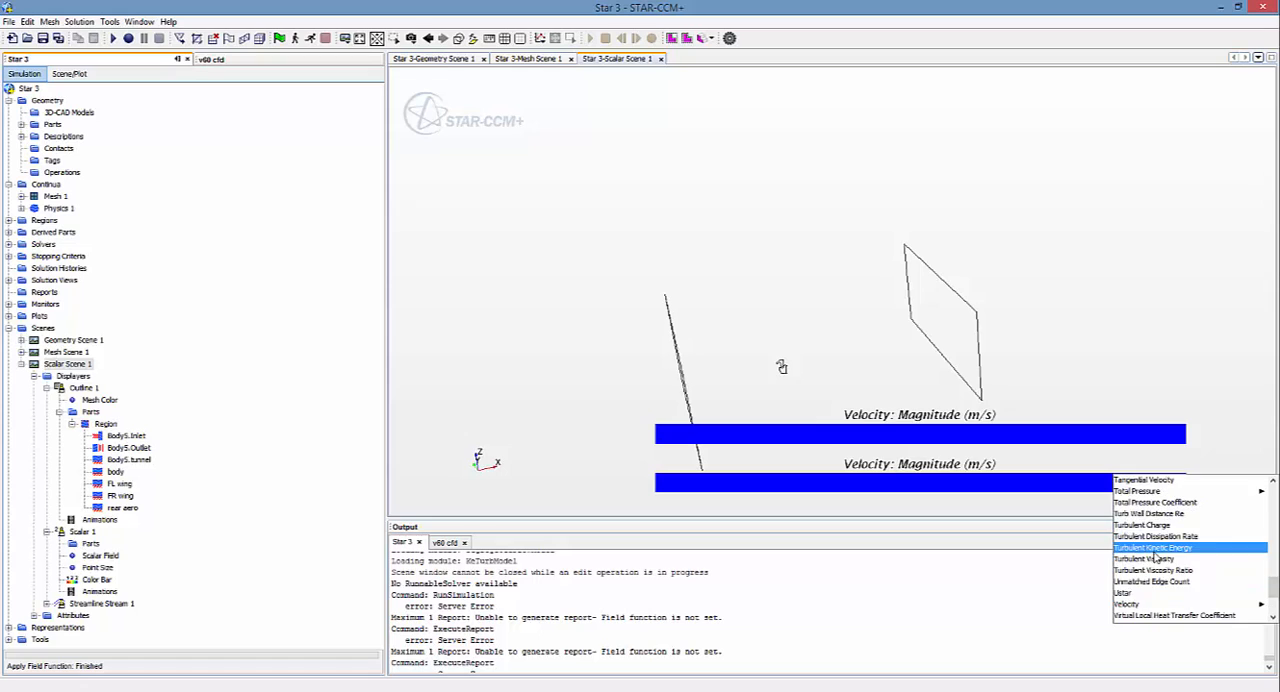
{"action": "scroll", "coordinate": [1155, 555], "scroll_direction": "up", "scroll_amount": 5}
{"action": "left_click", "coordinate": [1145, 503]}
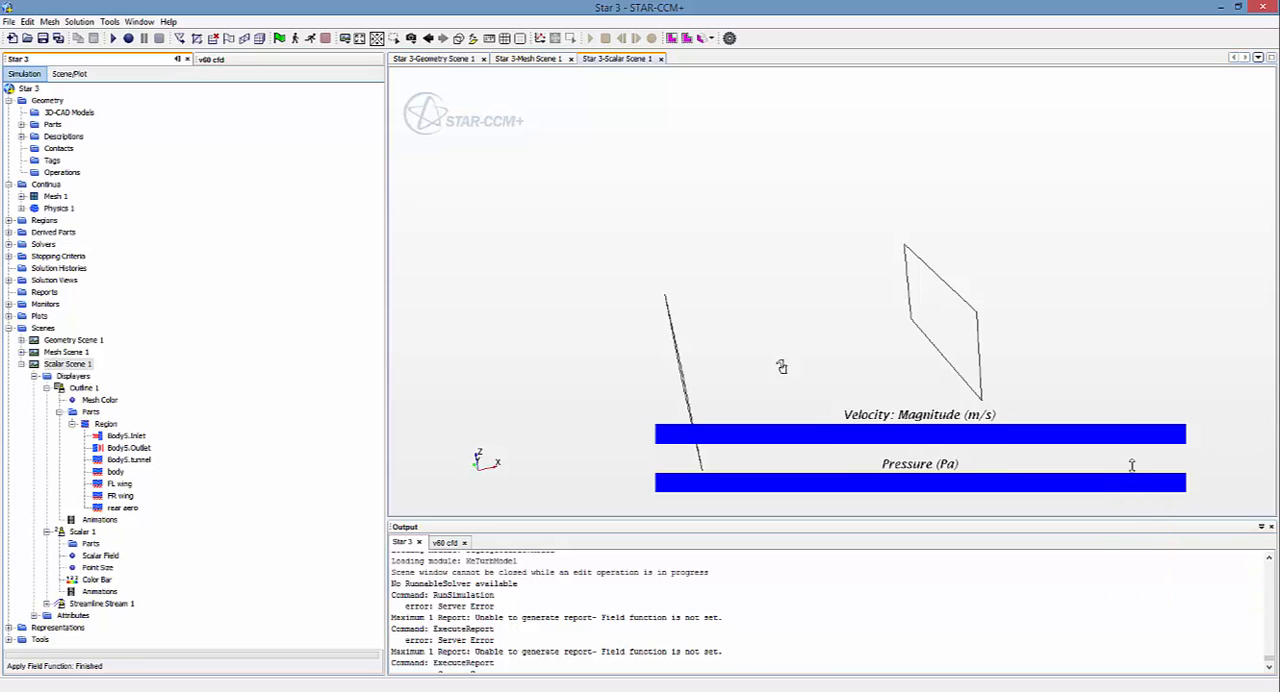
{"action": "left_click_drag", "start_coordinate": [591, 267], "coordinate": [620, 372]}
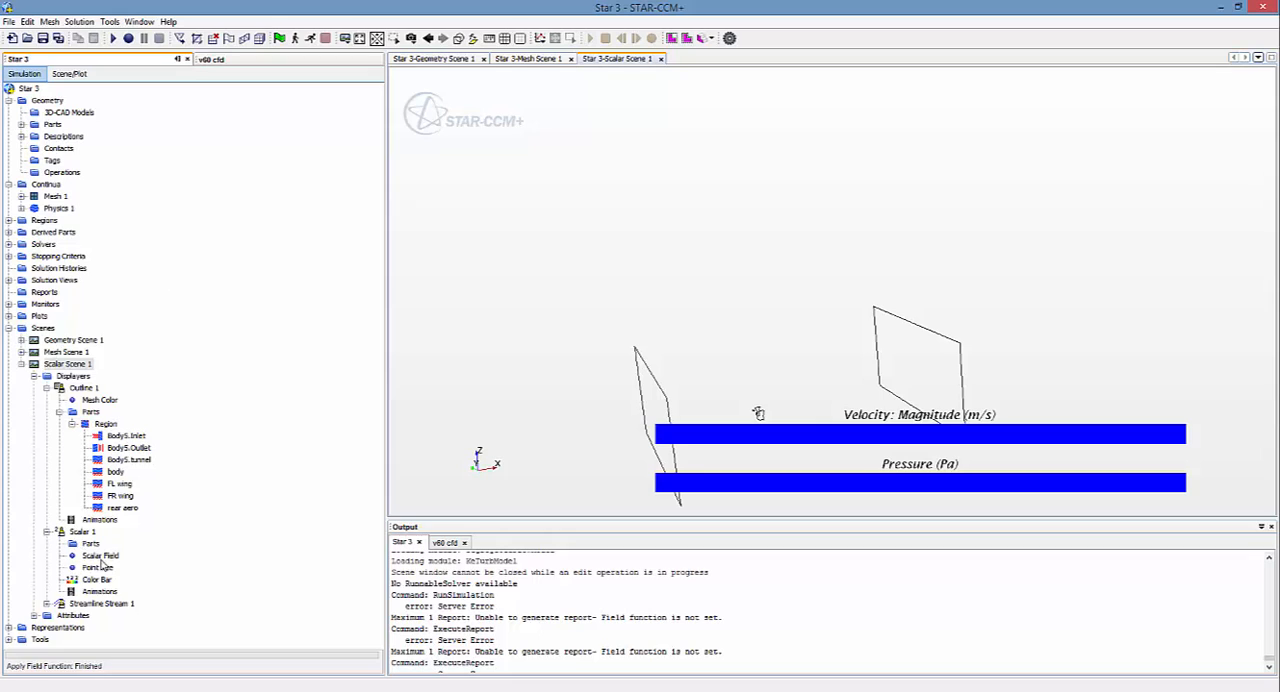
Step: Examine the parts and scalar field properties of the Streamline Stream 1 displayer
{"action": "left_click", "coordinate": [47, 604]}
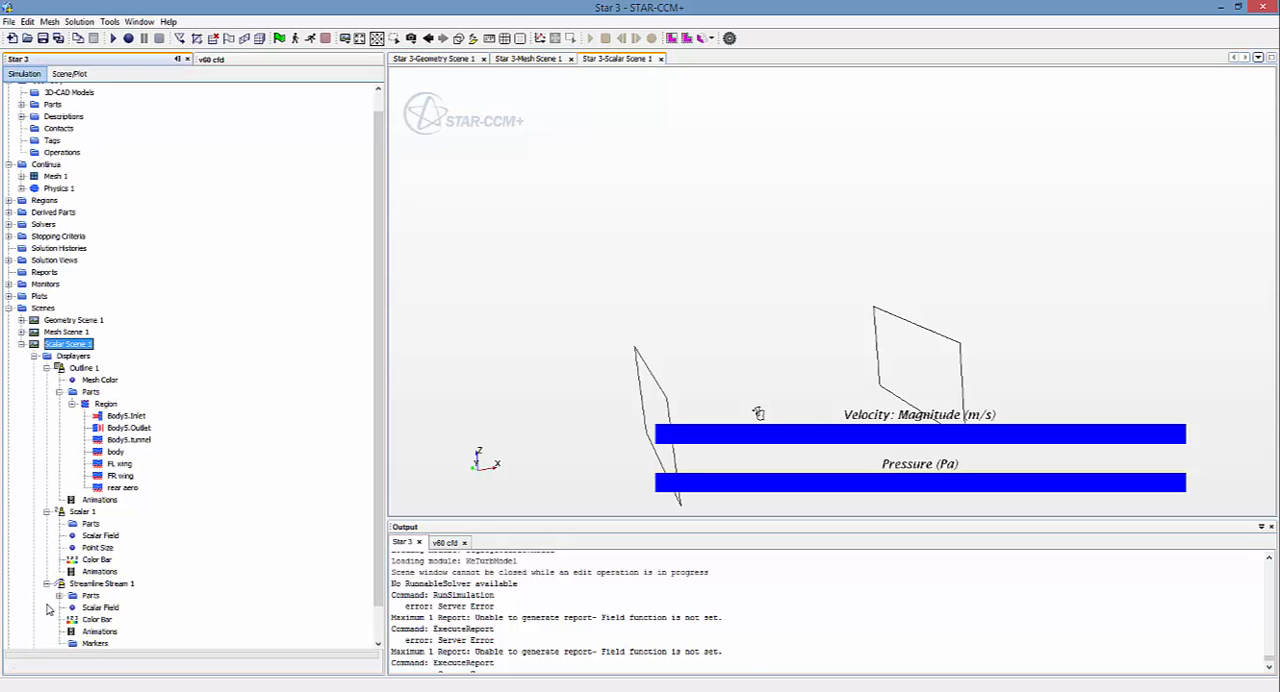
{"action": "left_click", "coordinate": [104, 549]}
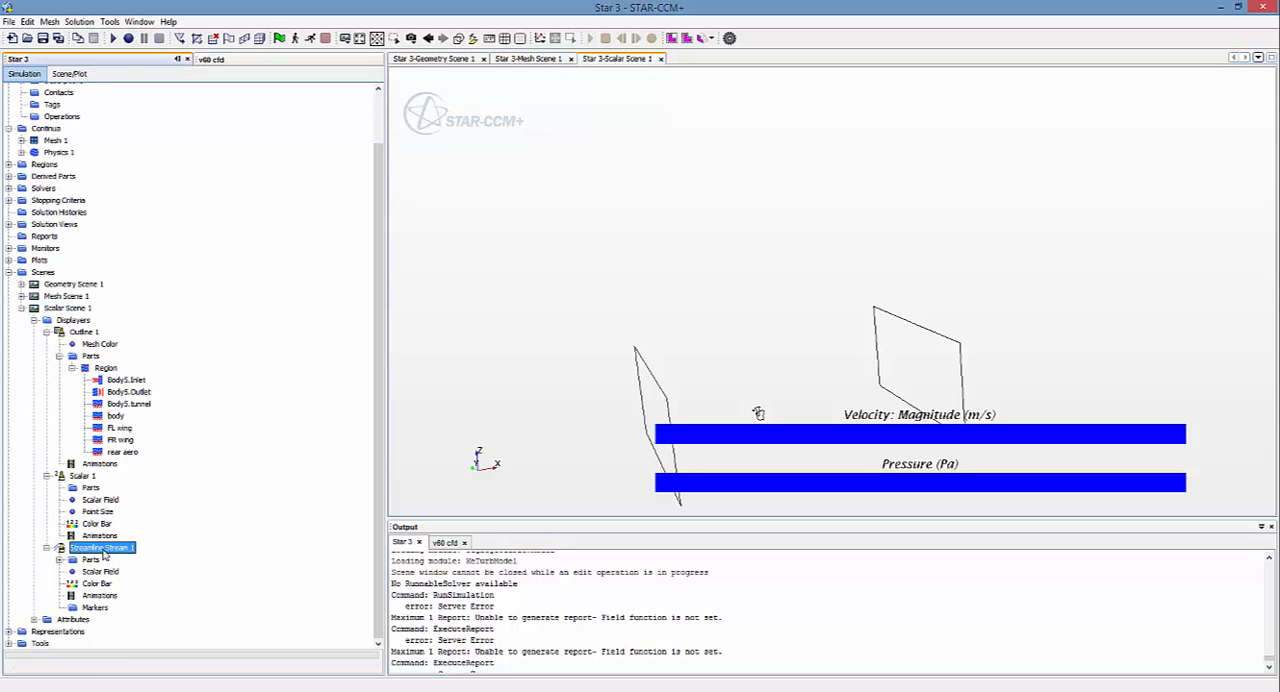
{"action": "left_click", "coordinate": [59, 560]}
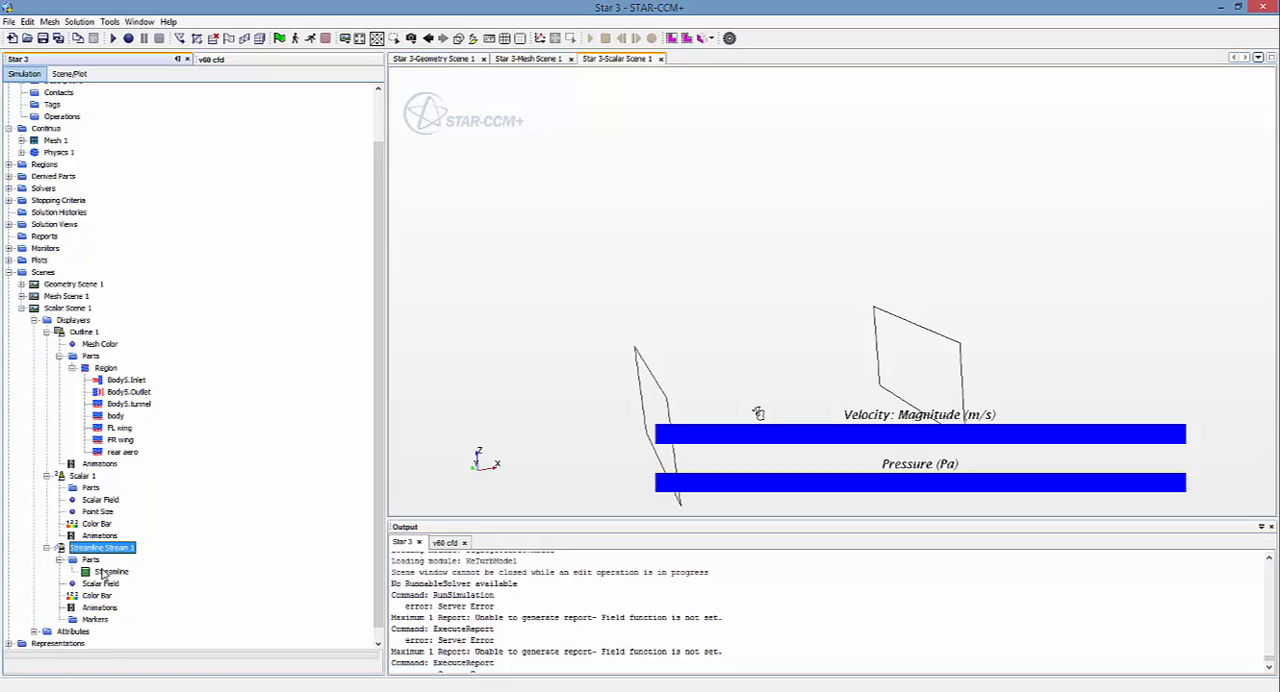
{"action": "left_click", "coordinate": [117, 574]}
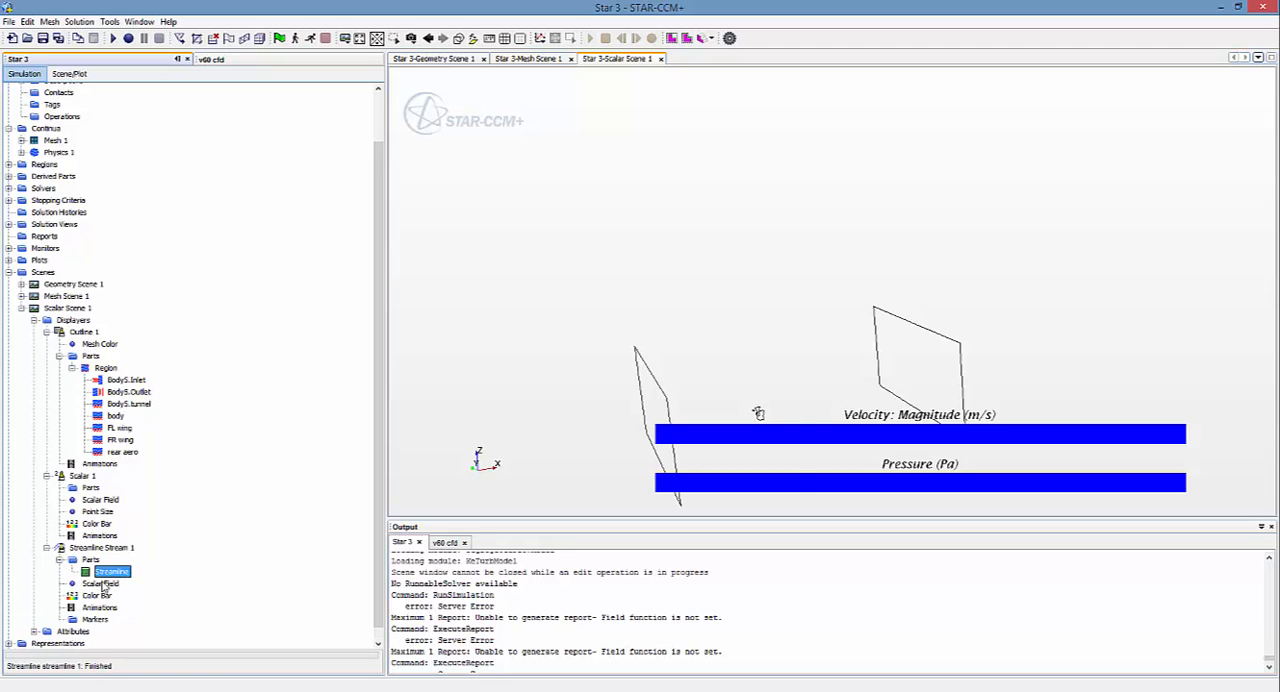
{"action": "double_click", "coordinate": [100, 583]}
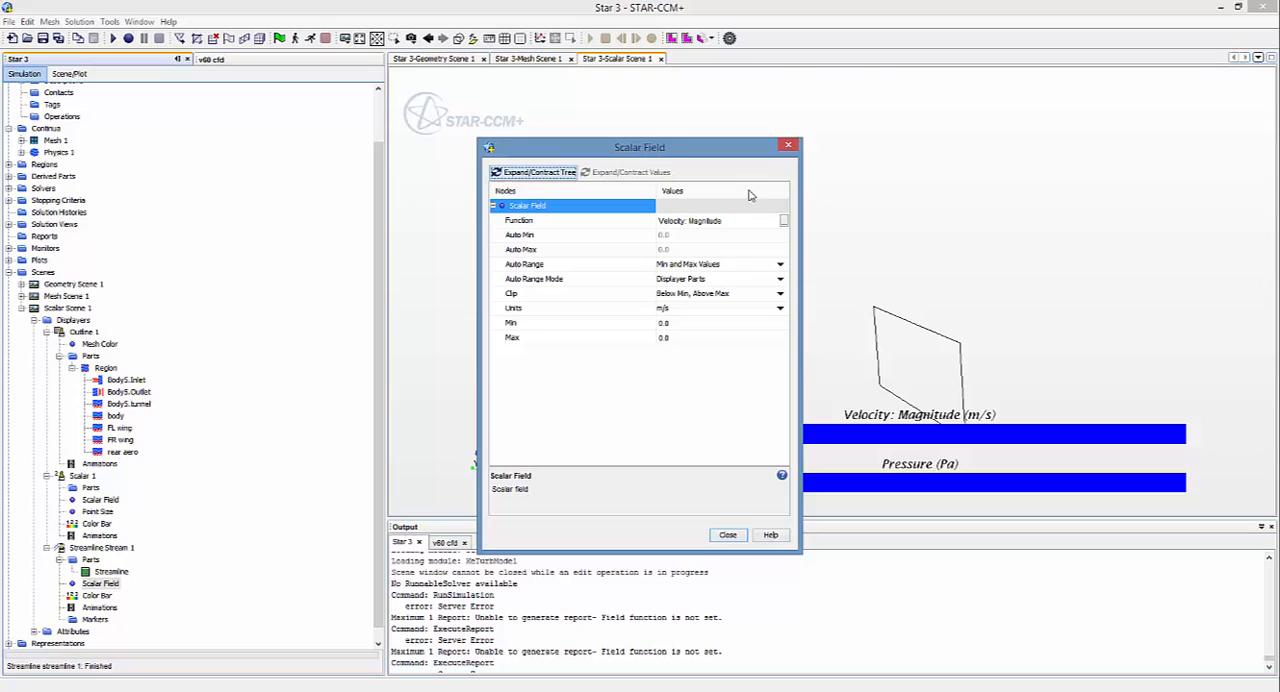
{"action": "left_click", "coordinate": [788, 145]}
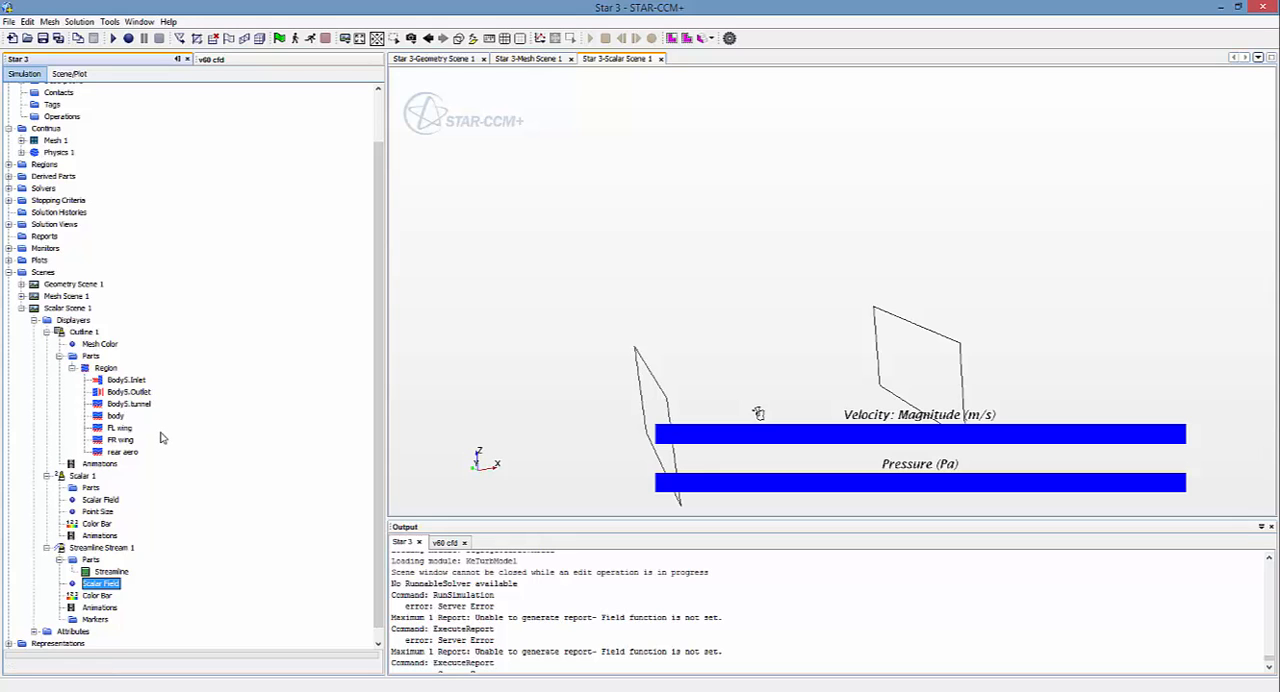
Step: Review the mesh scene and advance the solver by a single iteration
{"action": "left_click", "coordinate": [528, 58]}
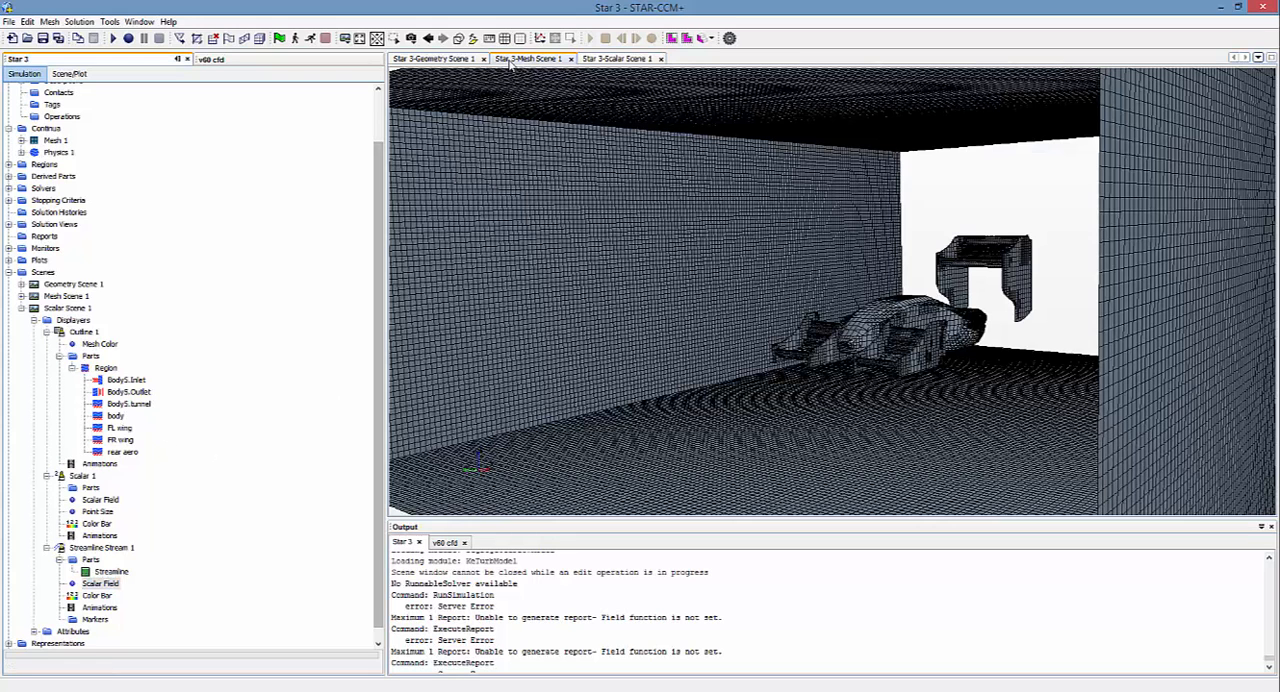
{"action": "left_click", "coordinate": [616, 58]}
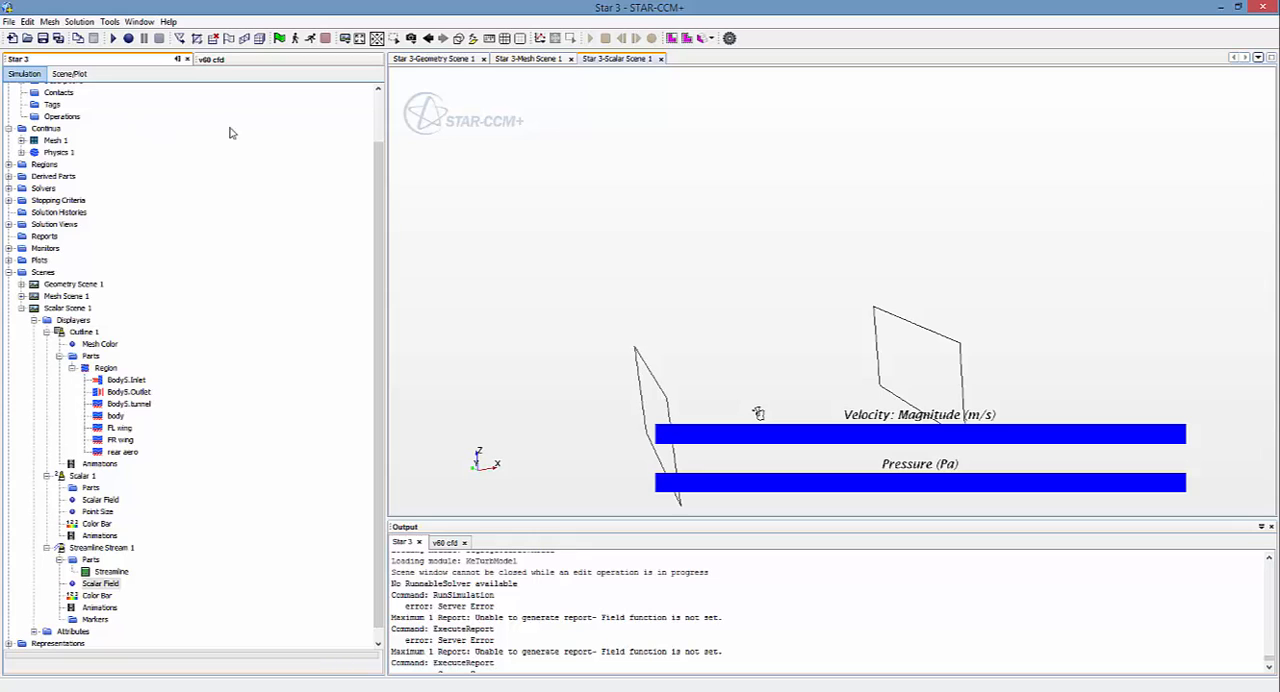
{"action": "left_click", "coordinate": [309, 41]}
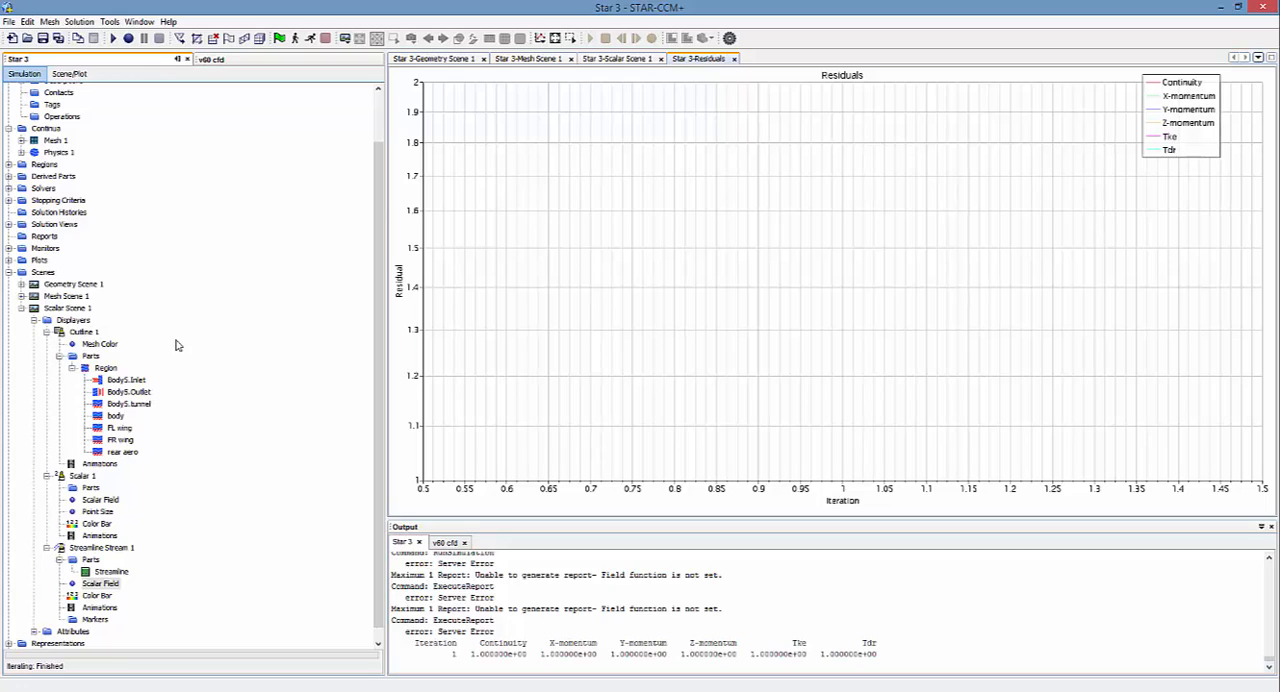
Step: Create a new Maximum report and name it Velocity
{"action": "left_click", "coordinate": [44, 237]}
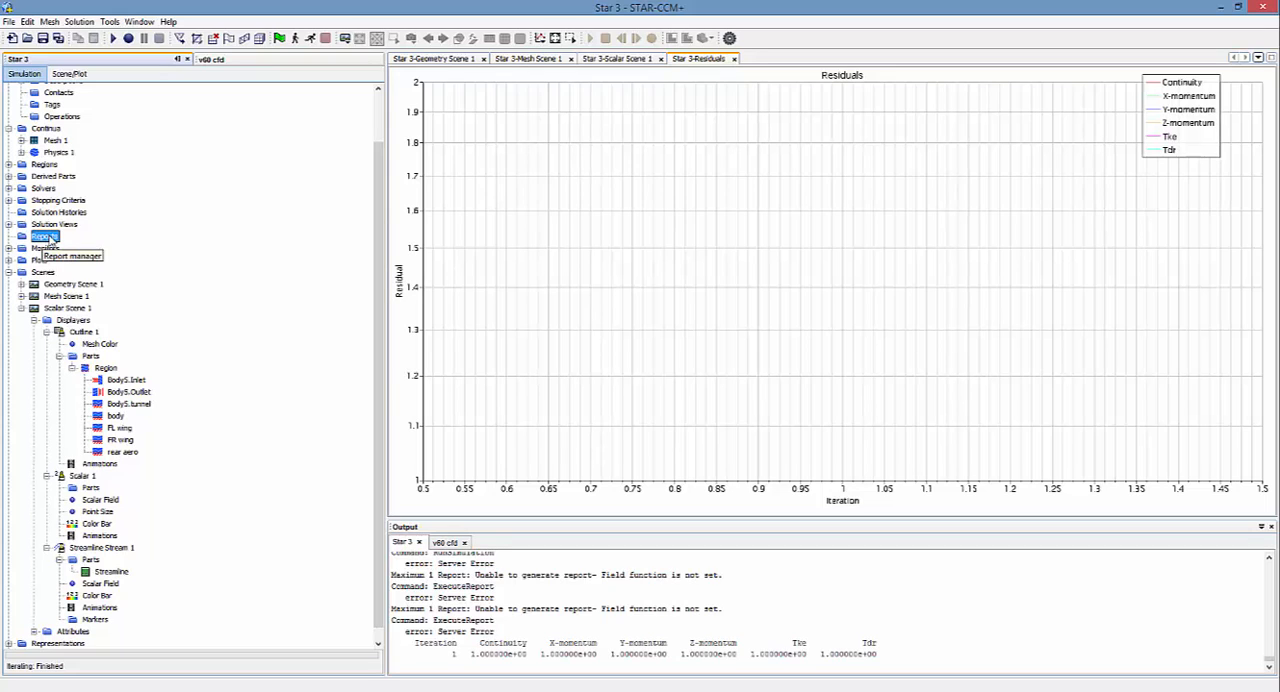
{"action": "right_click", "coordinate": [50, 240]}
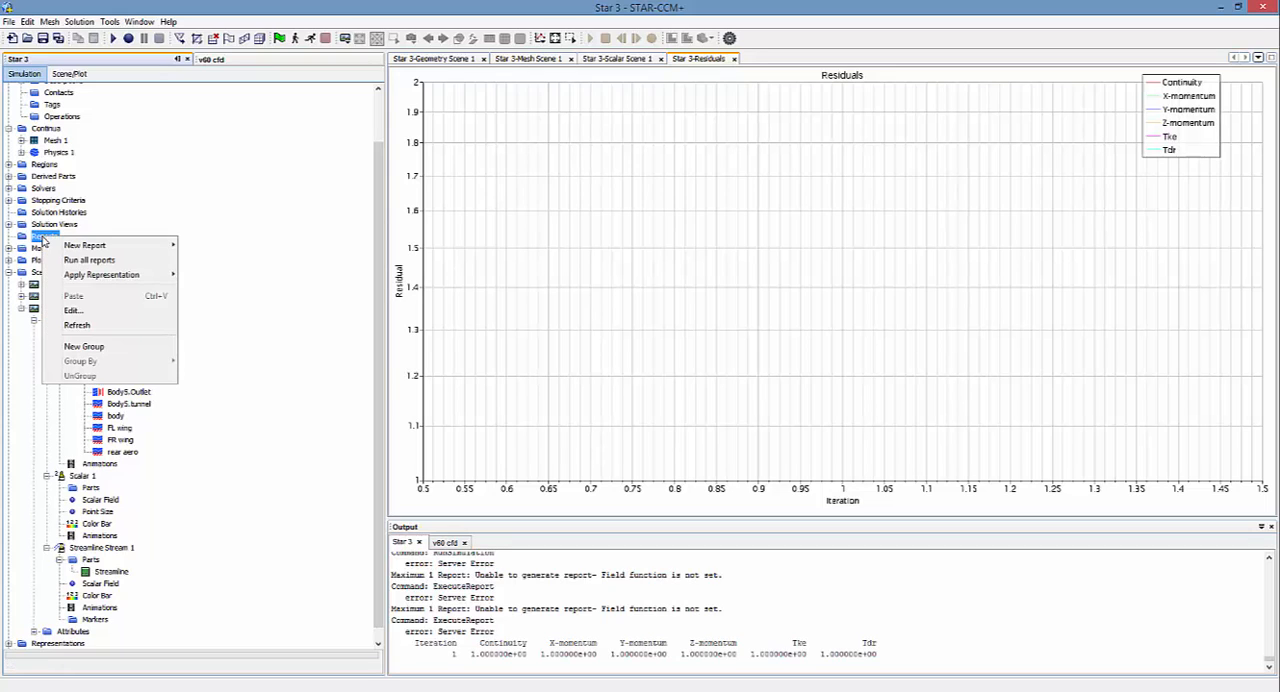
{"action": "mouse_move", "coordinate": [88, 249]}
{"action": "left_click", "coordinate": [225, 379]}
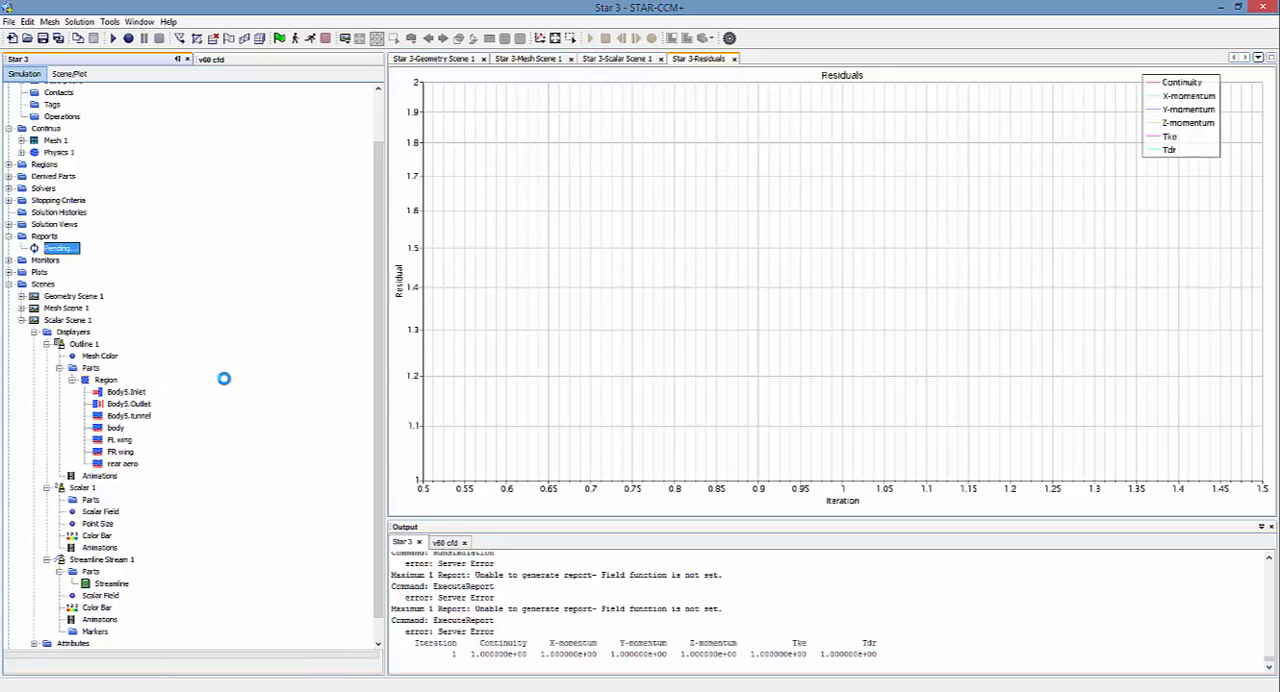
{"action": "left_click", "coordinate": [62, 248]}
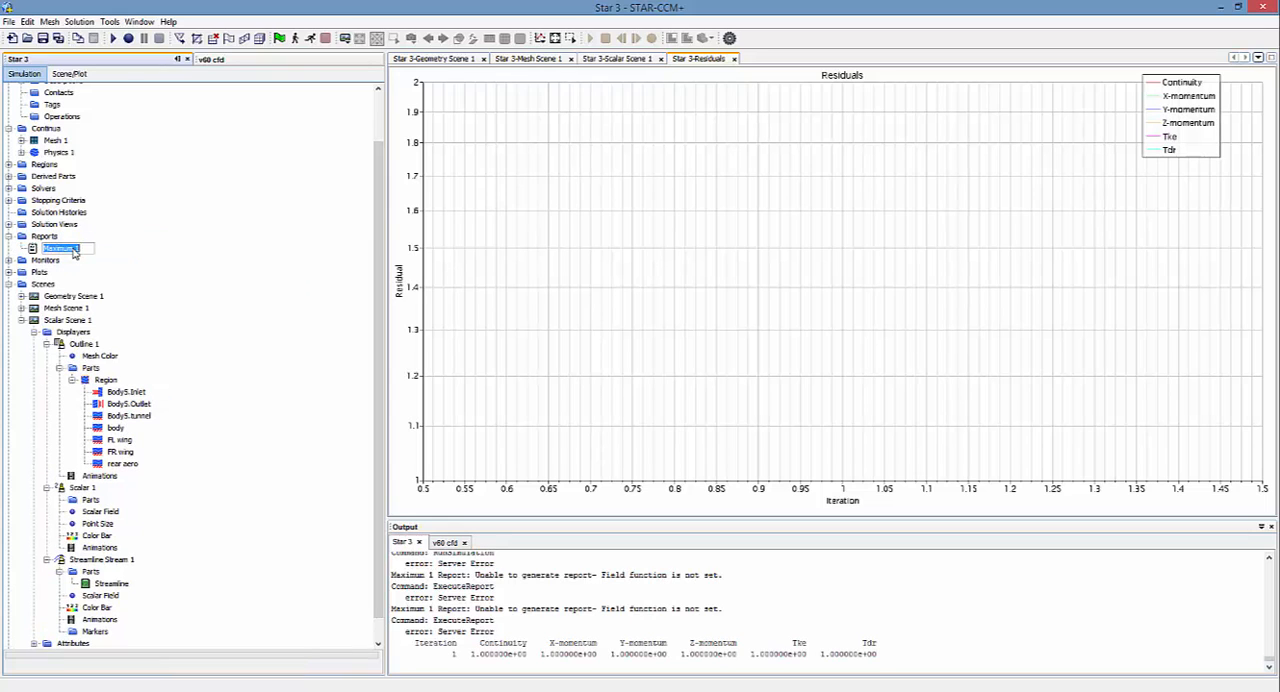
{"action": "type", "text": "Velocity"}
{"action": "key", "text": "Return"}
Step: Add a second Maximum report and name it Pressure
{"action": "right_click", "coordinate": [45, 237]}
{"action": "mouse_move", "coordinate": [86, 246]}
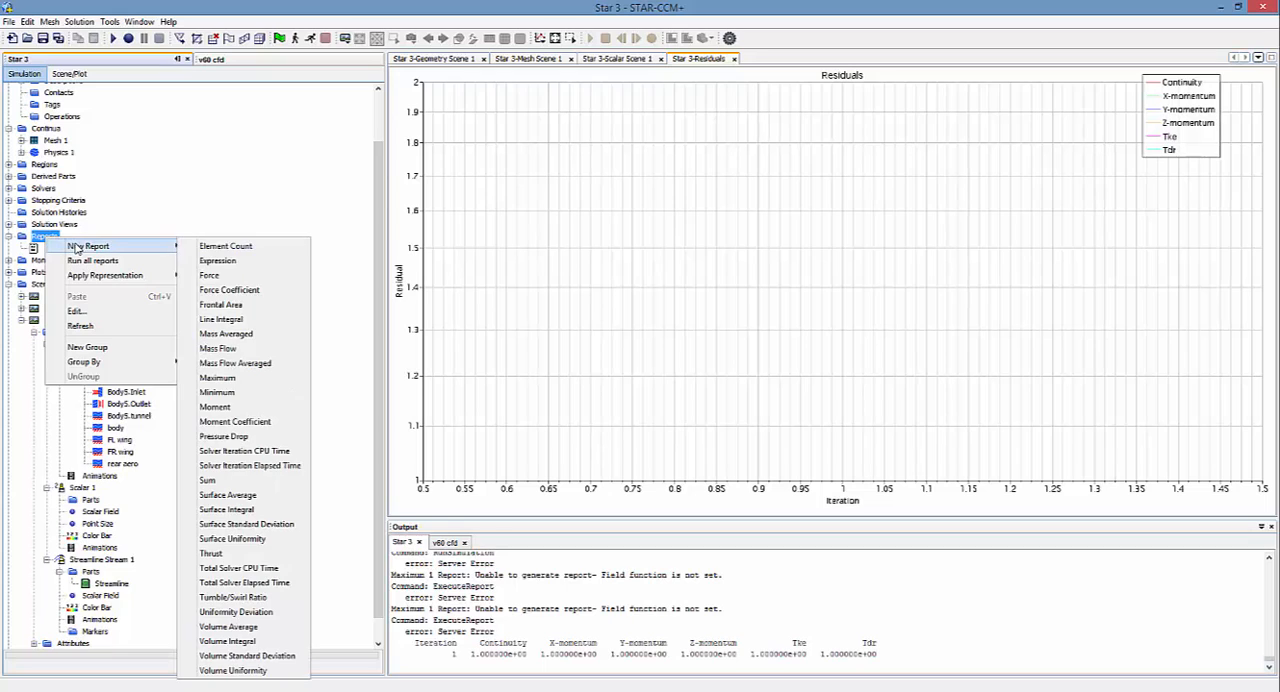
{"action": "left_click", "coordinate": [232, 378]}
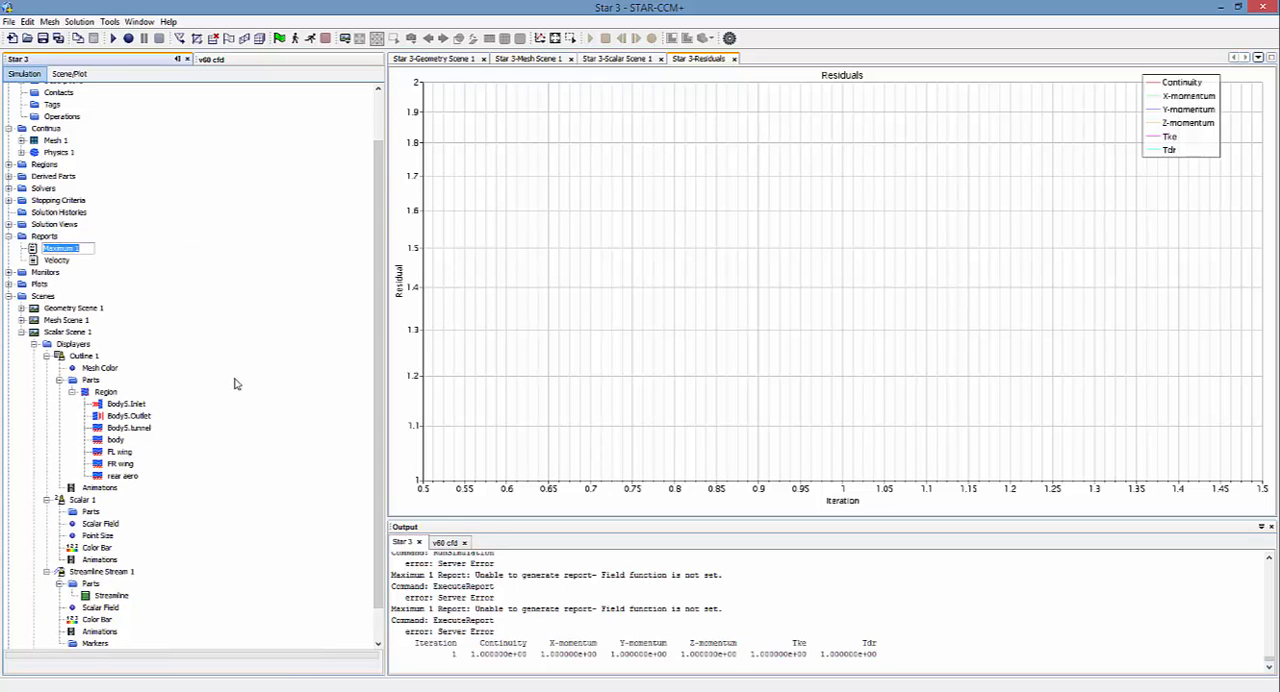
{"action": "type", "text": "Pressure"}
{"action": "key", "text": "Return"}
Step: Set the Velocity report's scalar field function to the lab reference frame velocity magnitude
{"action": "right_click", "coordinate": [55, 262]}
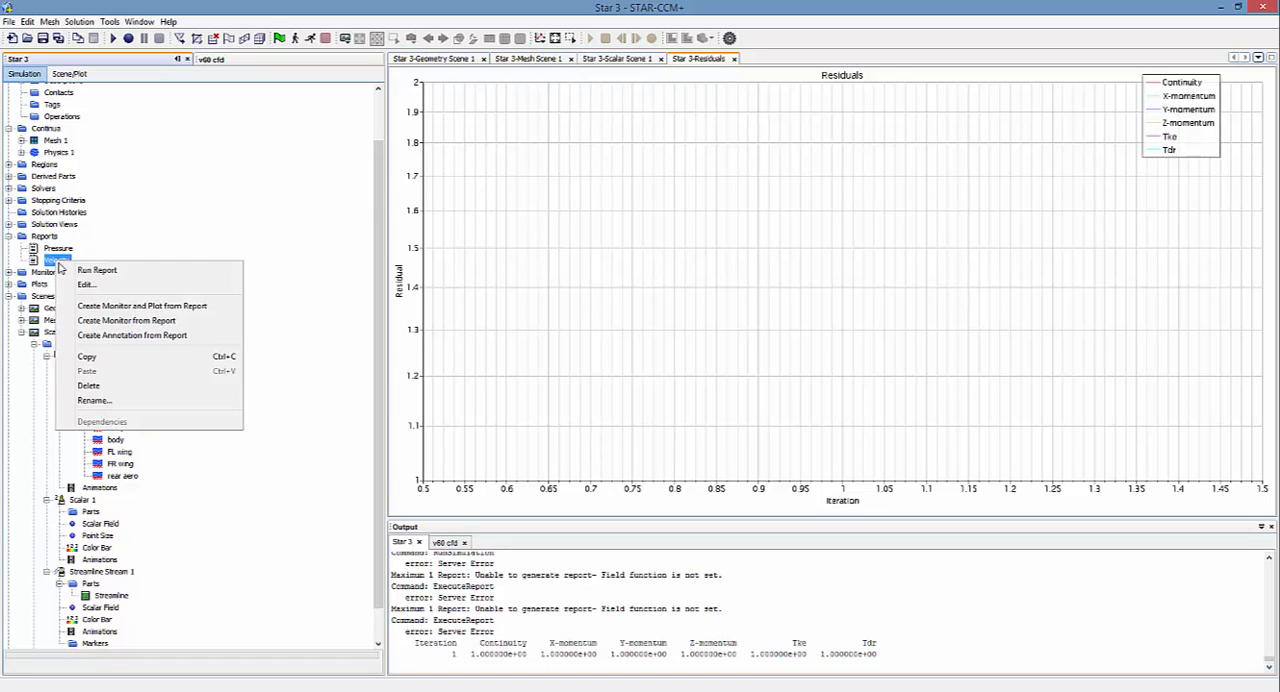
{"action": "left_click", "coordinate": [97, 282]}
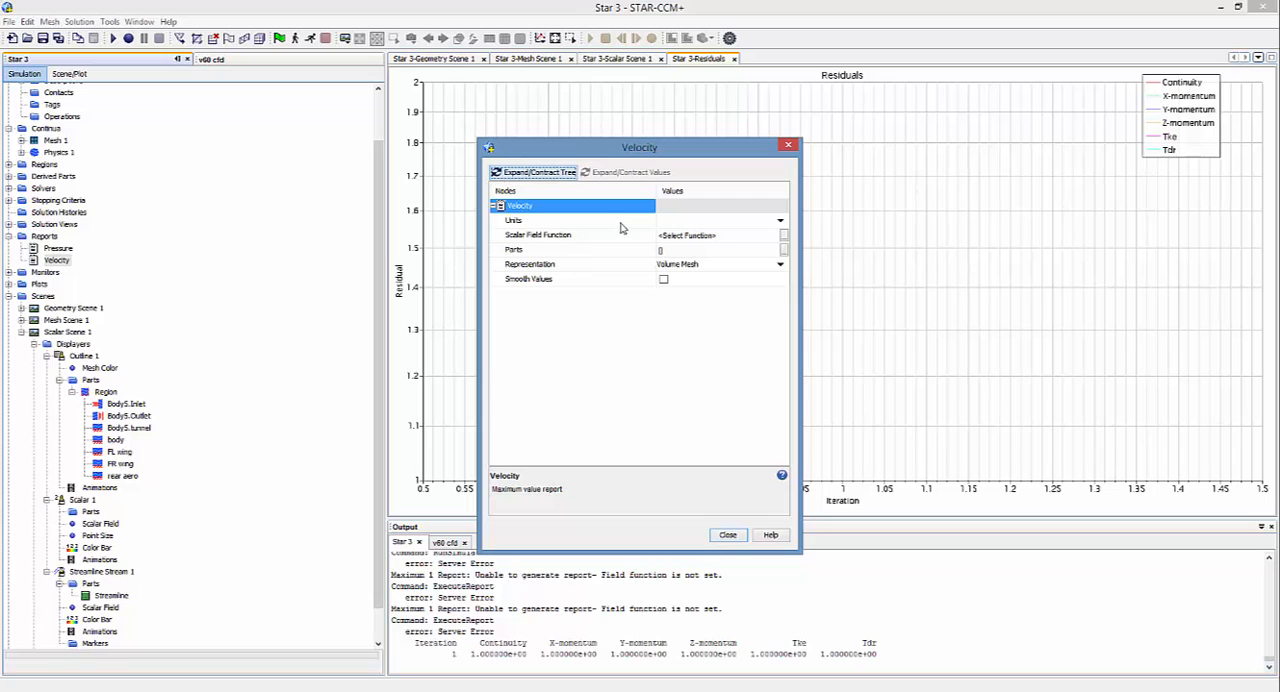
{"action": "left_click", "coordinate": [676, 220]}
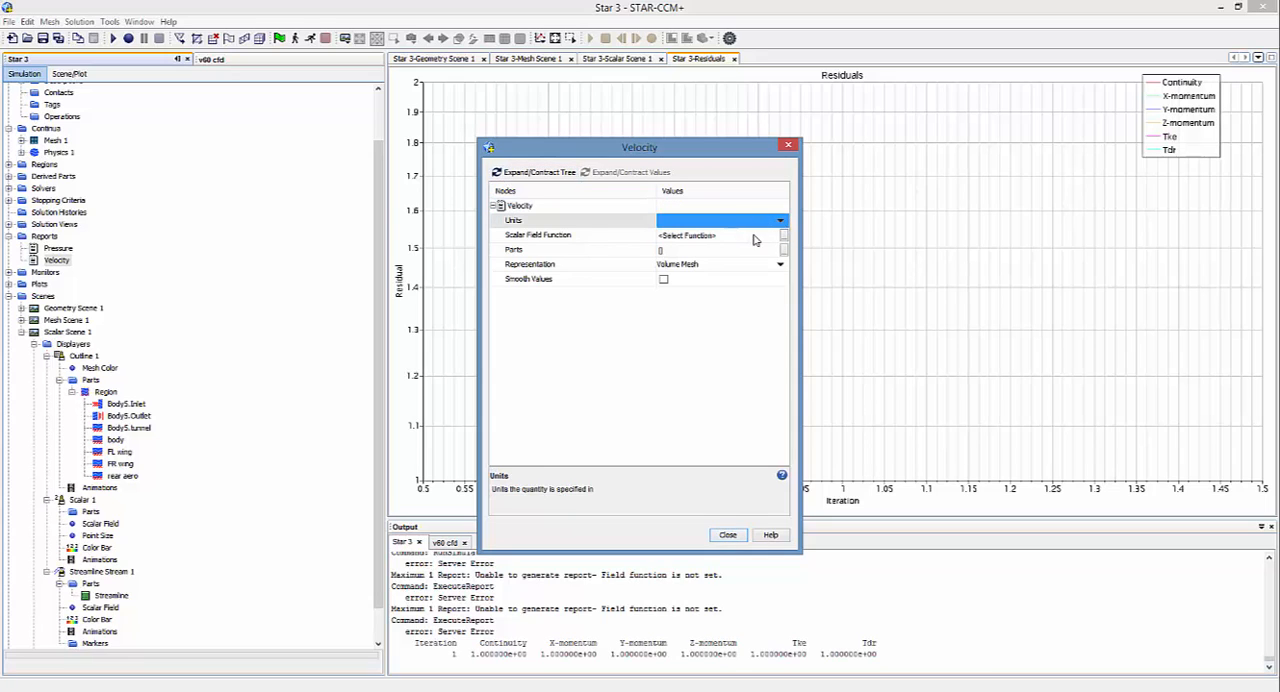
{"action": "left_click", "coordinate": [783, 235]}
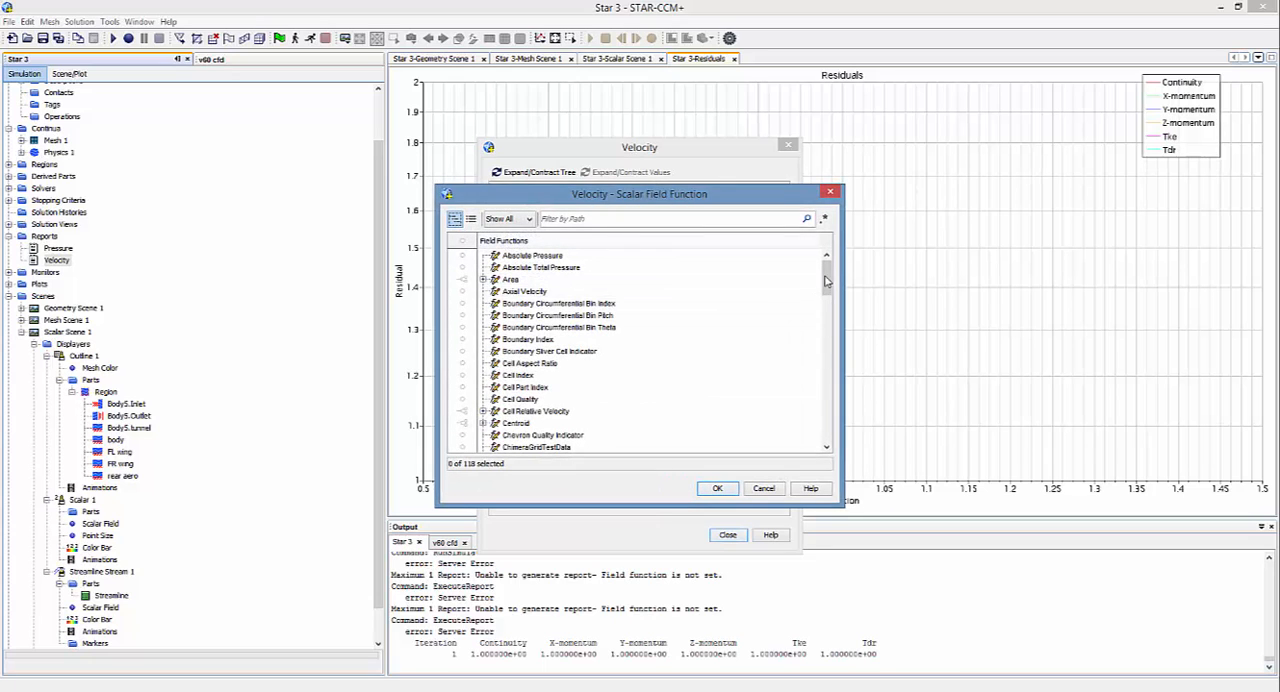
{"action": "left_click_drag", "start_coordinate": [826, 281], "coordinate": [817, 433]}
{"action": "left_click", "coordinate": [483, 329]}
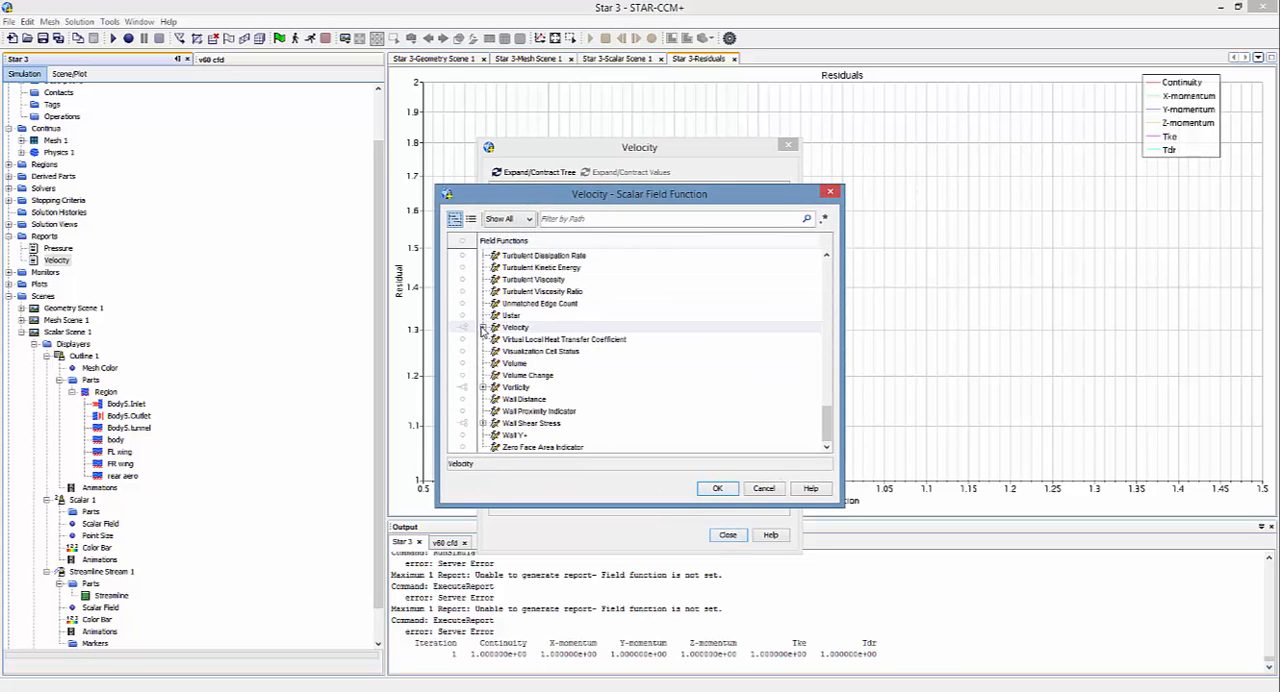
{"action": "left_click", "coordinate": [483, 328]}
{"action": "left_click", "coordinate": [546, 351]}
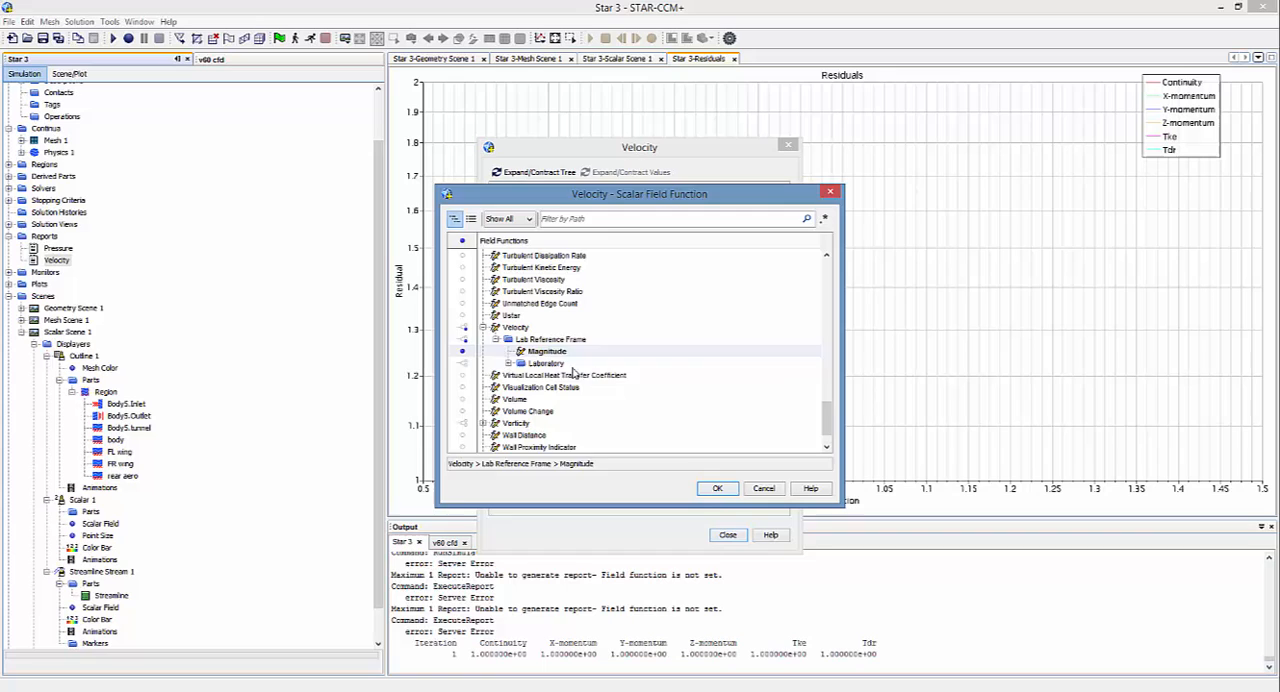
{"action": "left_click", "coordinate": [717, 489]}
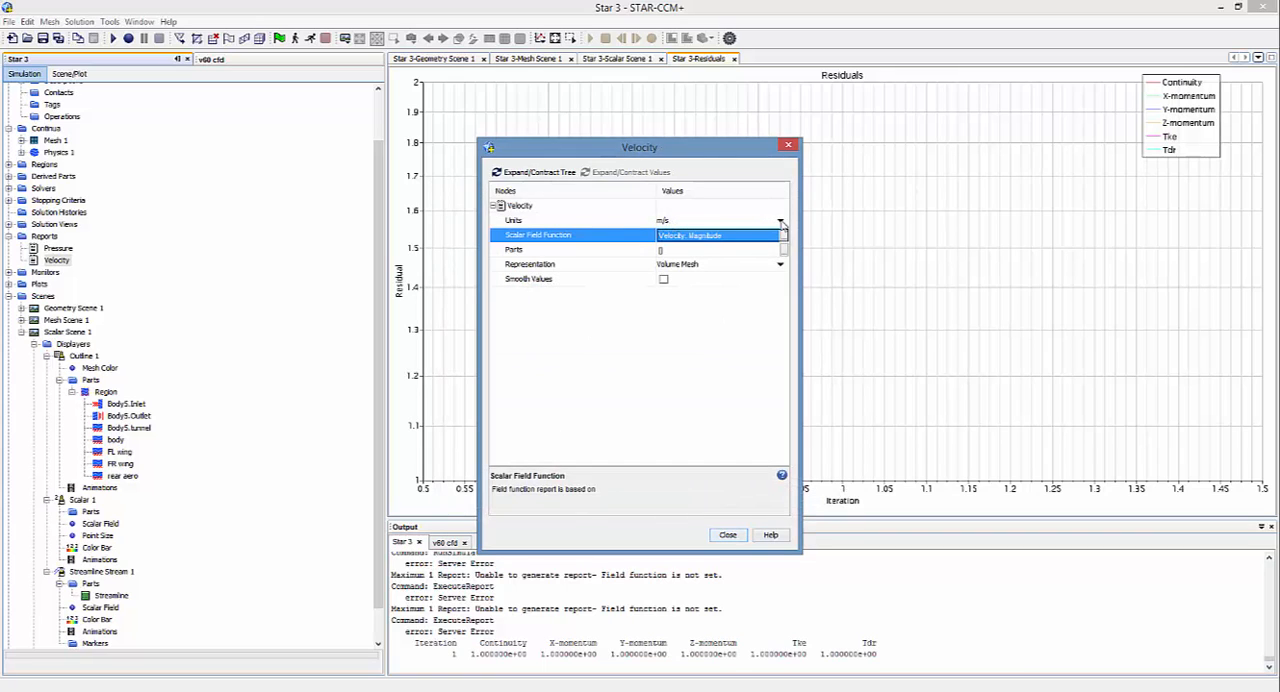
{"action": "left_click", "coordinate": [727, 535]}
Step: Set the scalar field function of the Pressure report to Pressure
{"action": "left_click", "coordinate": [58, 249]}
{"action": "right_click", "coordinate": [58, 249]}
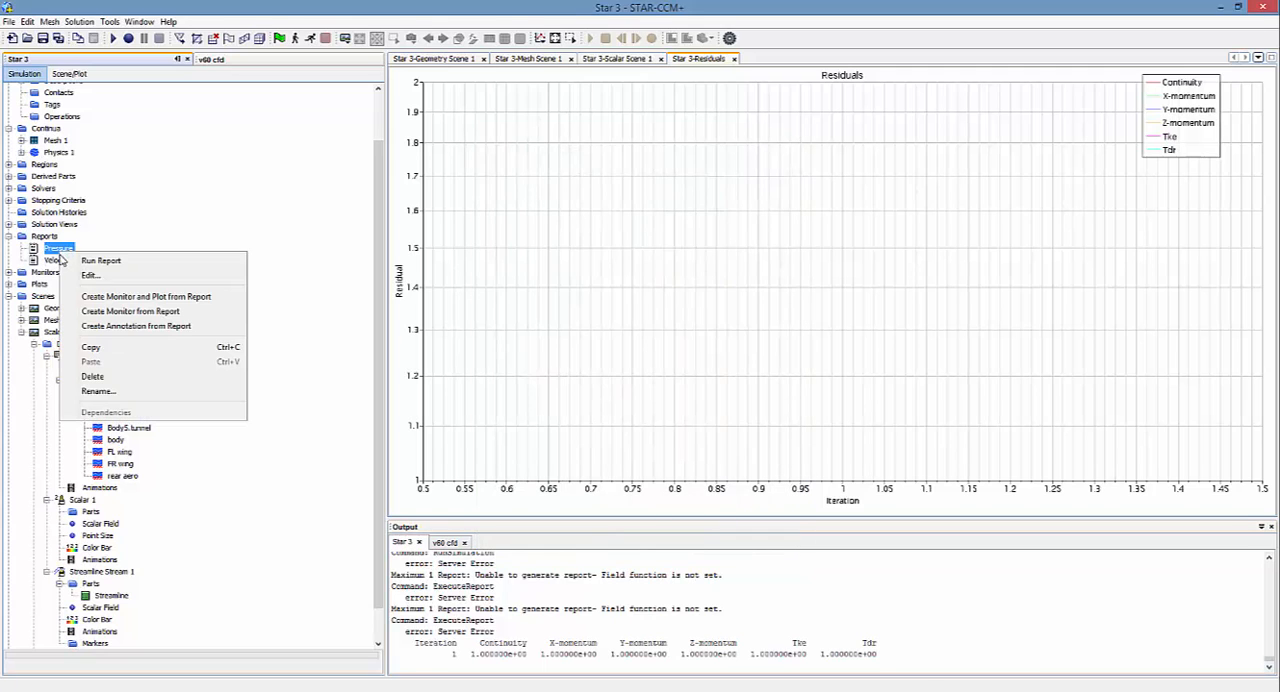
{"action": "left_click", "coordinate": [100, 276]}
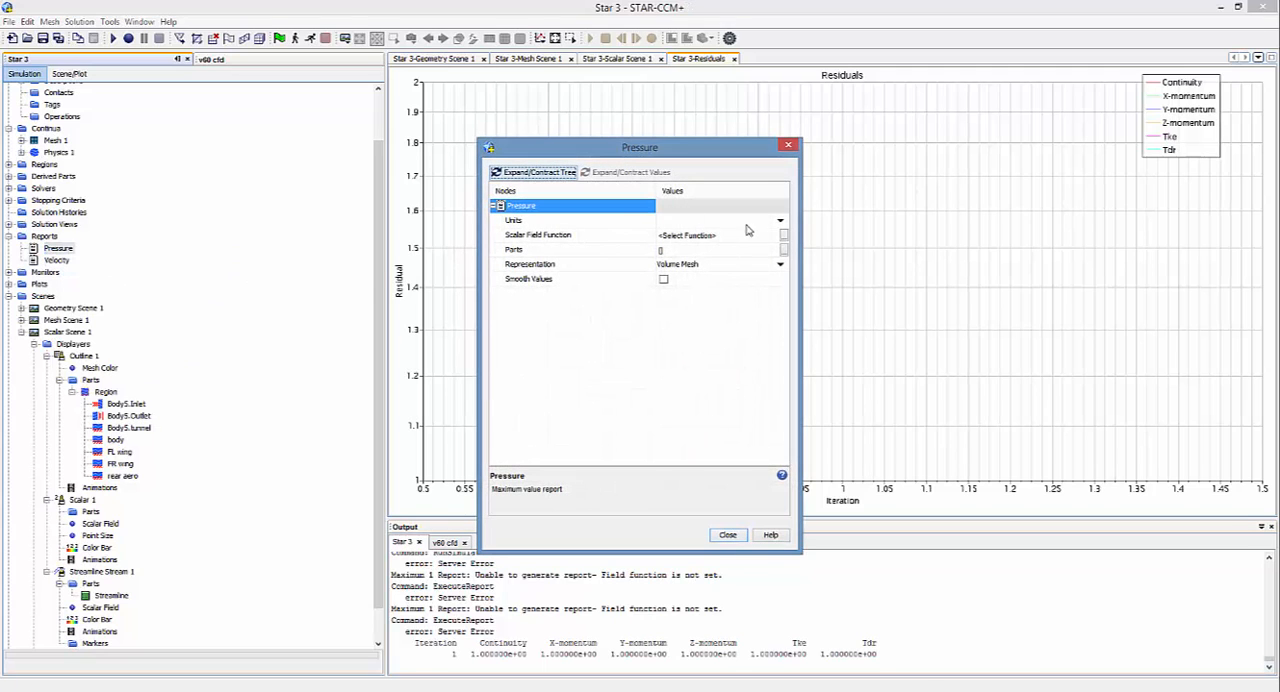
{"action": "left_click", "coordinate": [784, 236]}
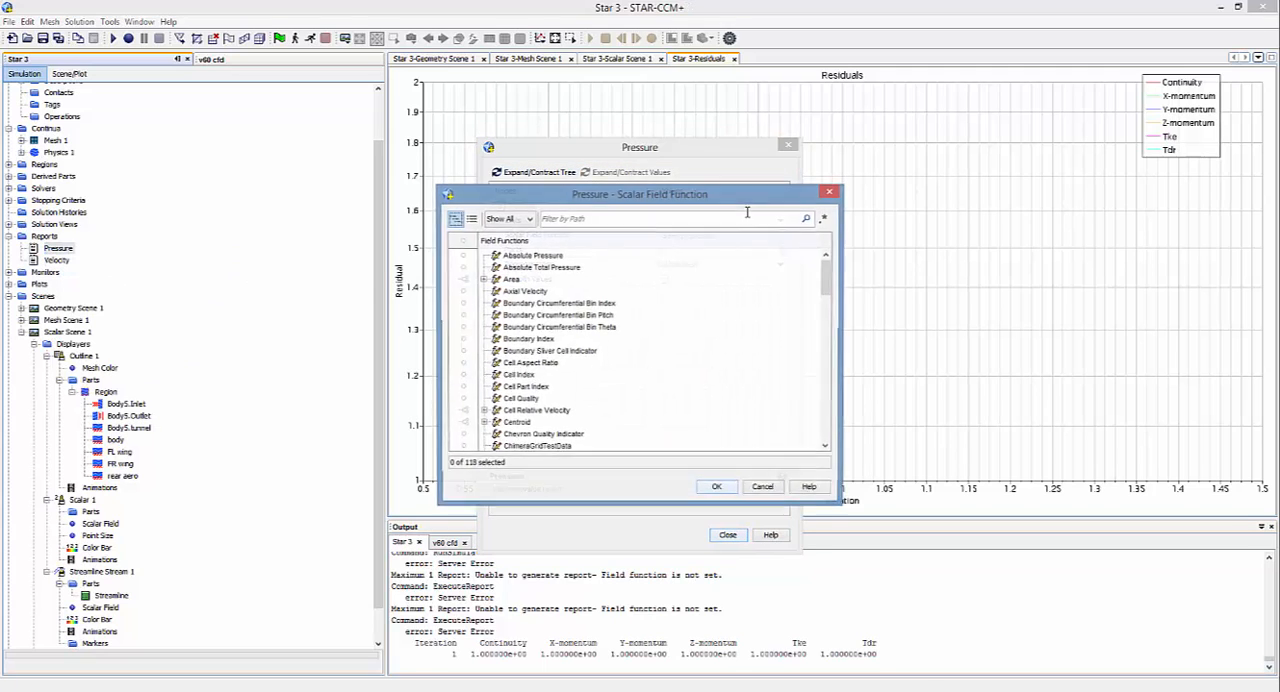
{"action": "left_click", "coordinate": [586, 376]}
{"action": "scroll", "coordinate": [592, 384], "scroll_direction": "down", "scroll_amount": 2}
{"action": "scroll", "coordinate": [592, 384], "scroll_direction": "down", "scroll_amount": 10}
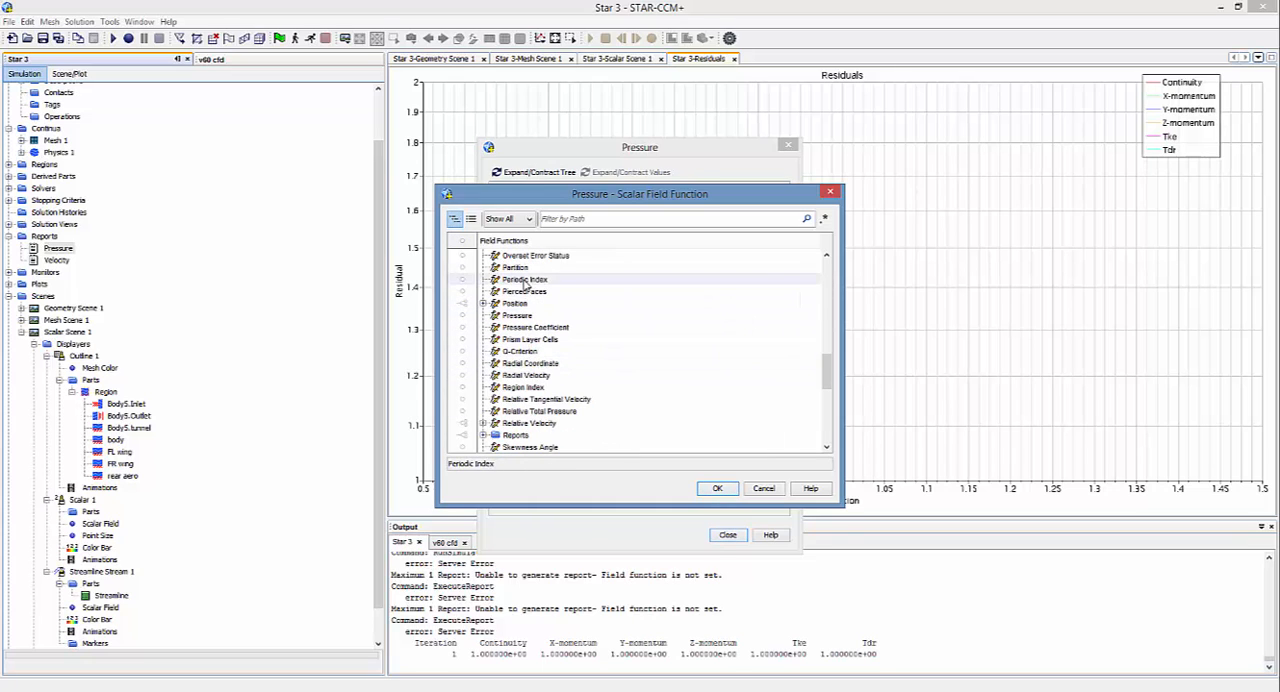
{"action": "left_click", "coordinate": [517, 316]}
{"action": "left_click", "coordinate": [717, 488]}
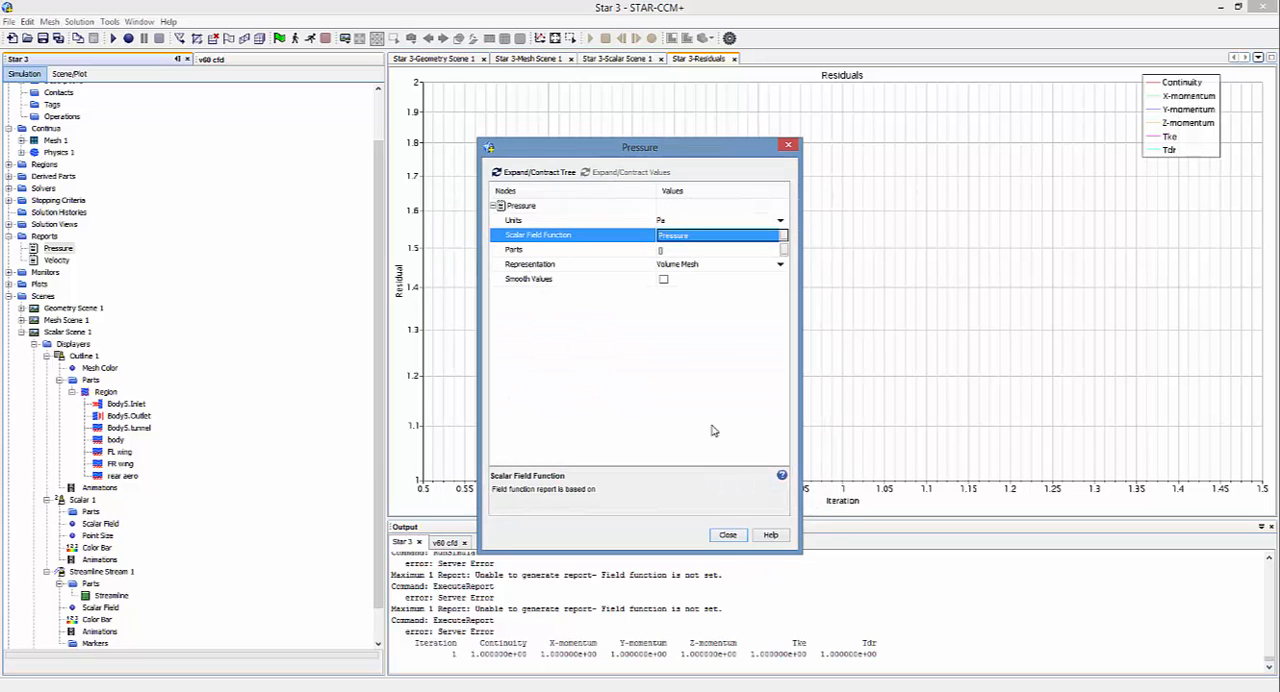
Step: Create a monitor and plot from both the Pressure report and the Velocity report
{"action": "left_click", "coordinate": [727, 535]}
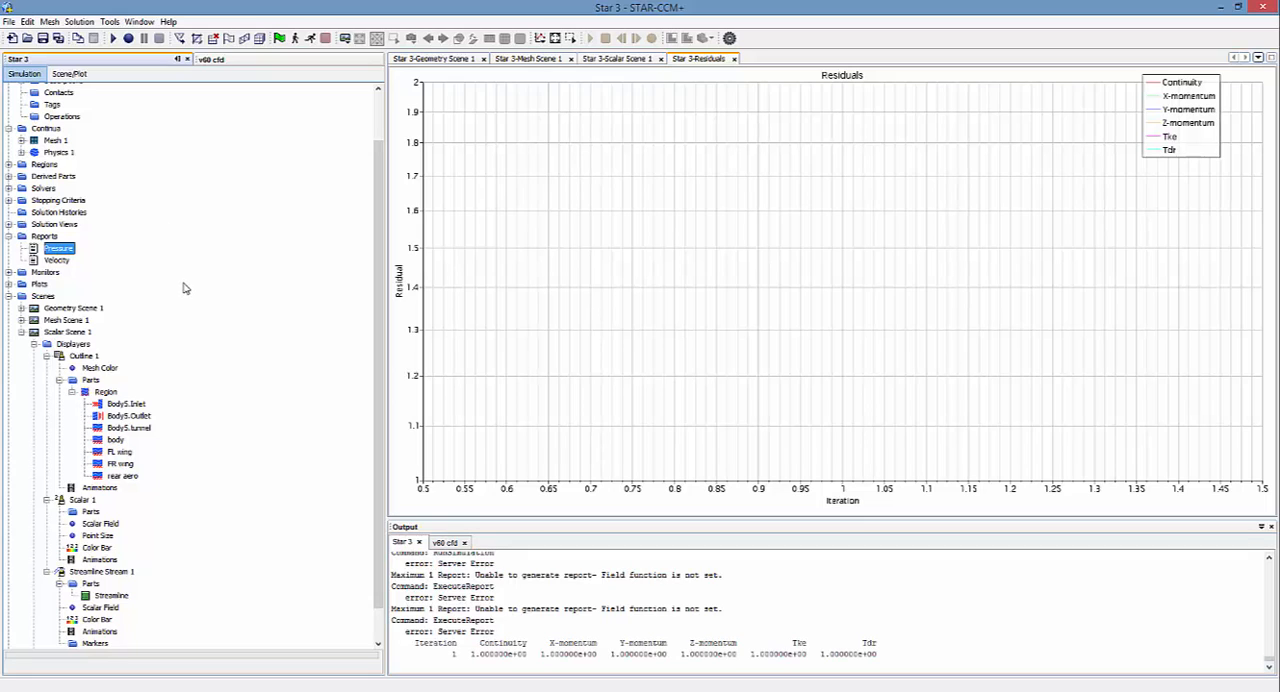
{"action": "right_click", "coordinate": [60, 251]}
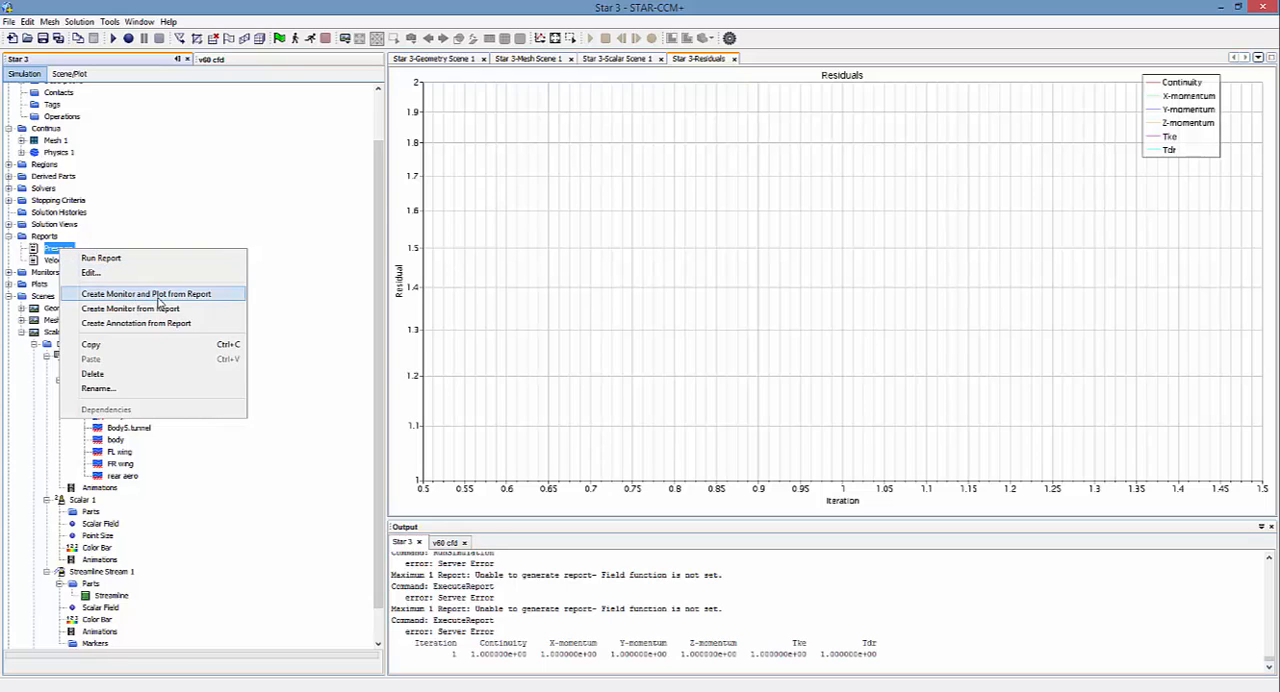
{"action": "left_click", "coordinate": [186, 295]}
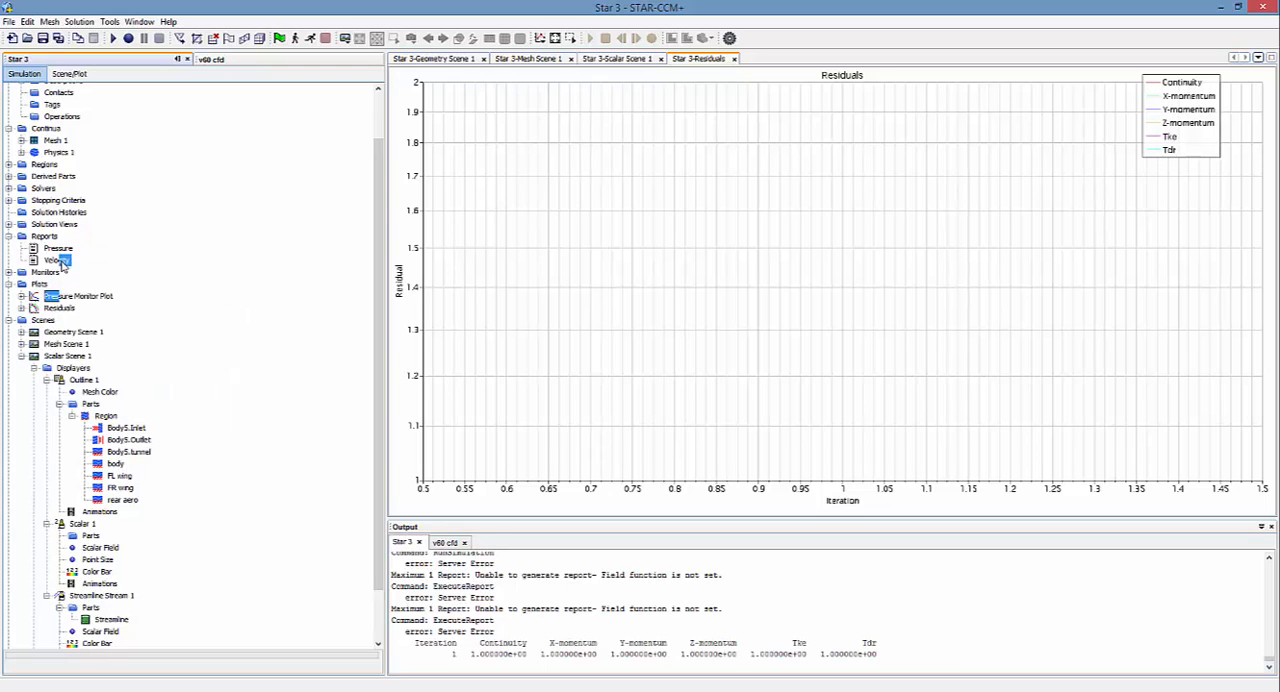
{"action": "right_click", "coordinate": [62, 263]}
{"action": "left_click", "coordinate": [186, 307]}
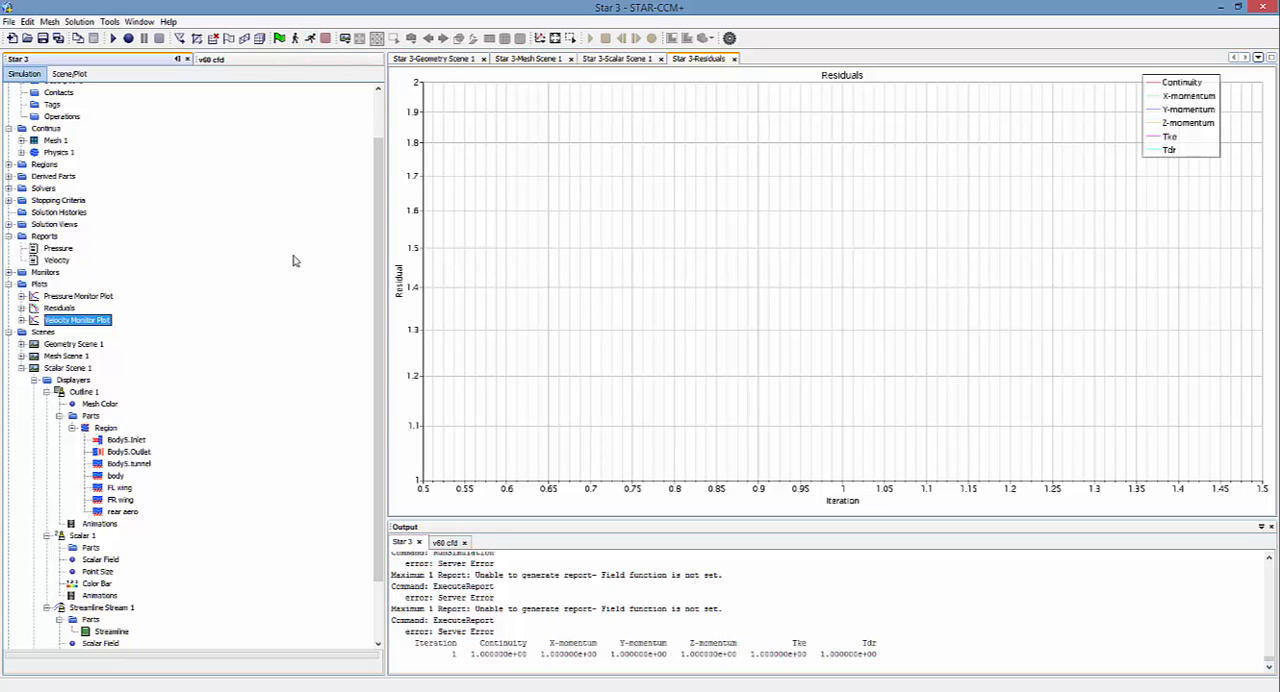
Step: Run the simulation and open the Velocity and Pressure monitor plots
{"action": "left_click", "coordinate": [310, 40]}
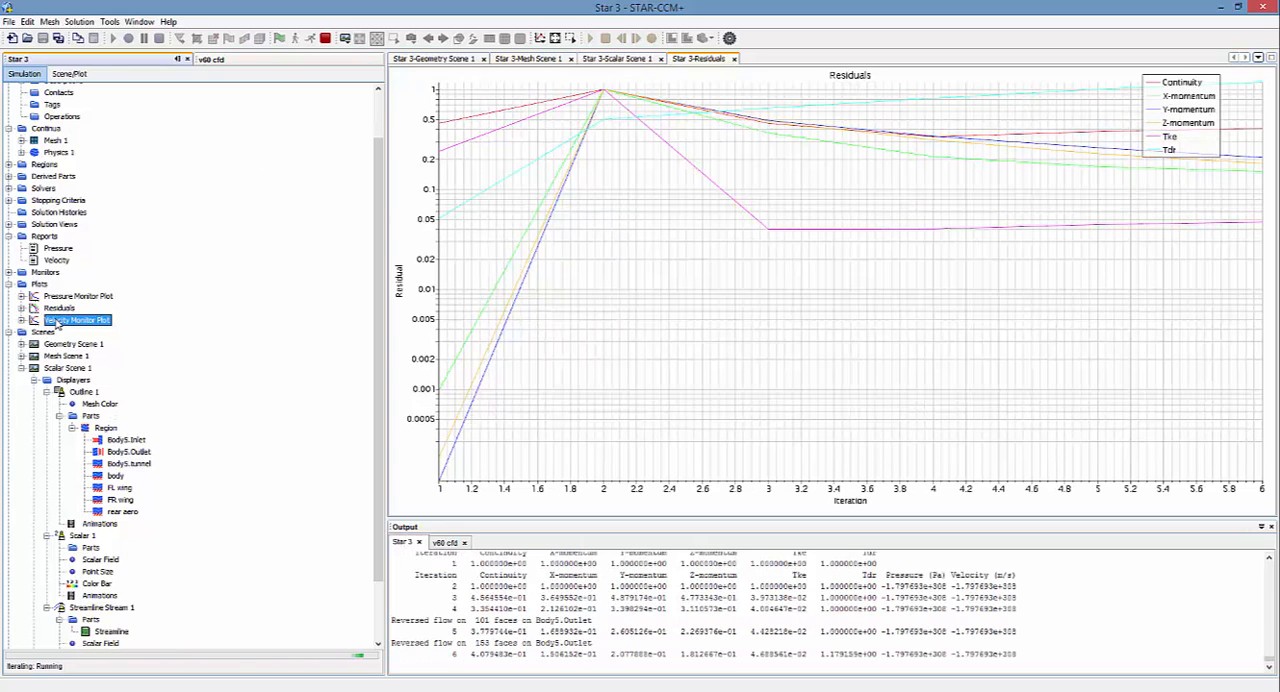
{"action": "double_click", "coordinate": [62, 321]}
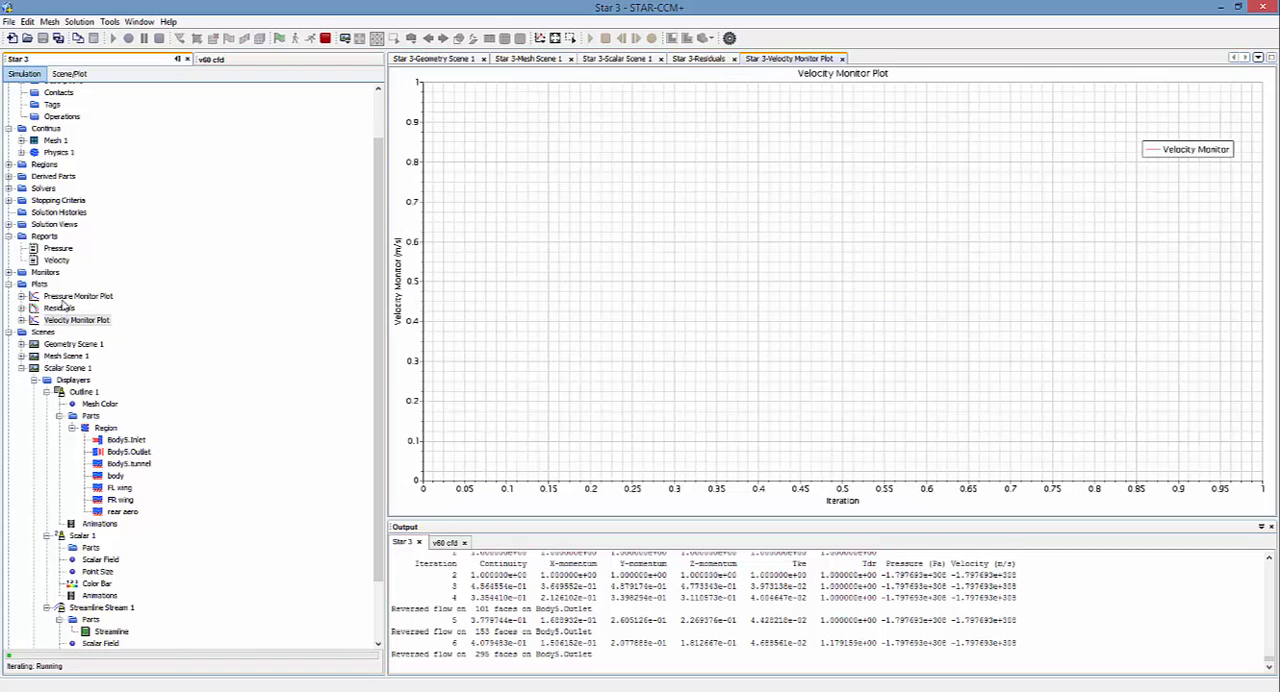
{"action": "double_click", "coordinate": [62, 297]}
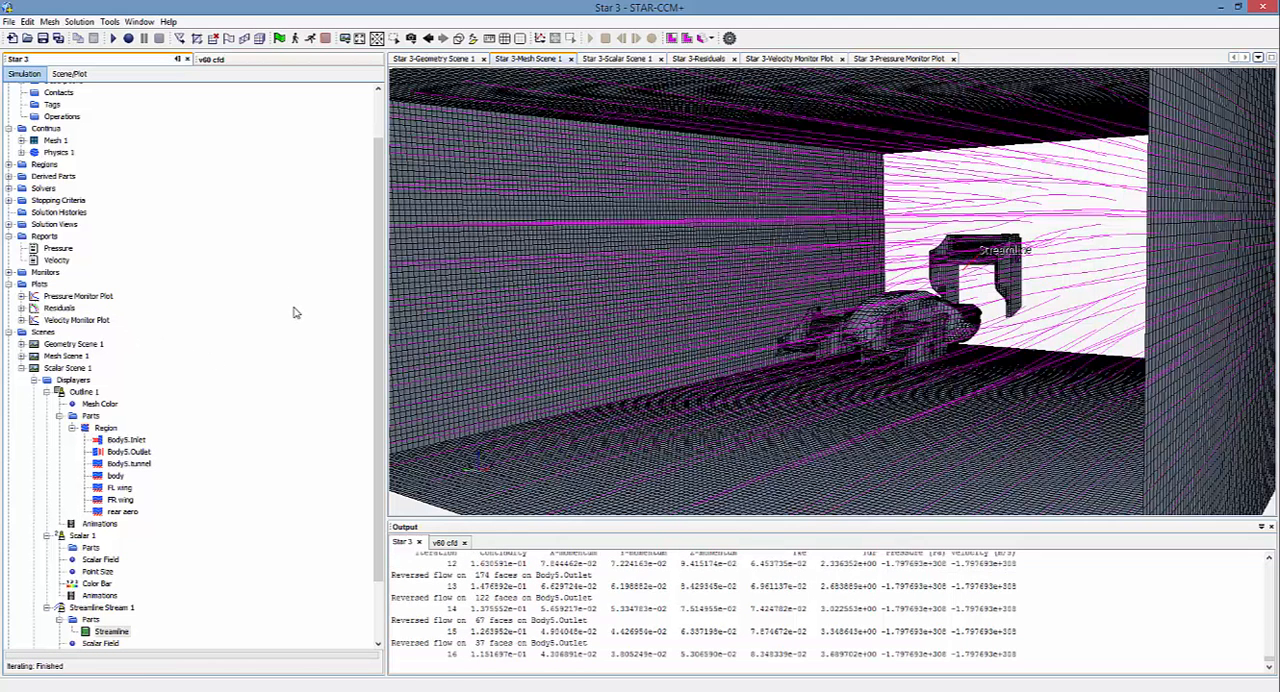
Step: Examine the streamlines around the car in Mesh Scene 1 and Scalar Scene 1 from several angles
{"action": "left_click_drag", "start_coordinate": [904, 362], "coordinate": [946, 360]}
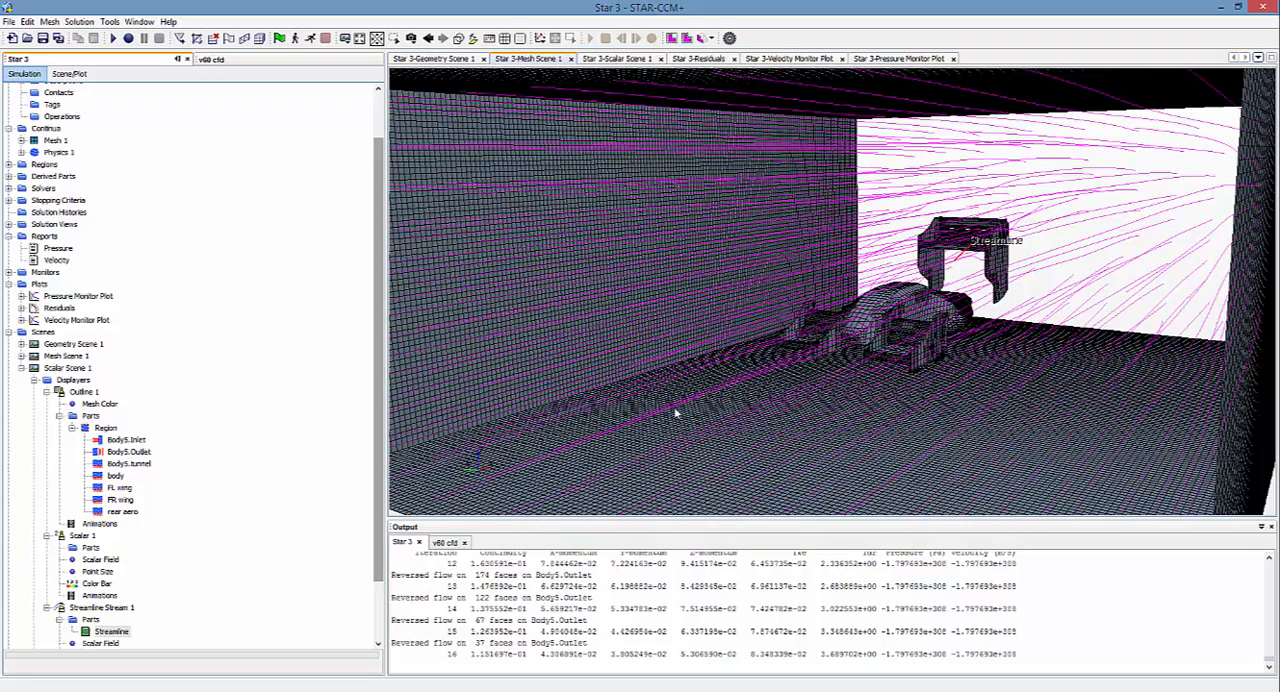
{"action": "mouse_move", "coordinate": [676, 412]}
{"action": "left_mouse_down"}
{"action": "mouse_move", "coordinate": [643, 400]}
{"action": "mouse_move", "coordinate": [669, 409]}
{"action": "left_mouse_up"}
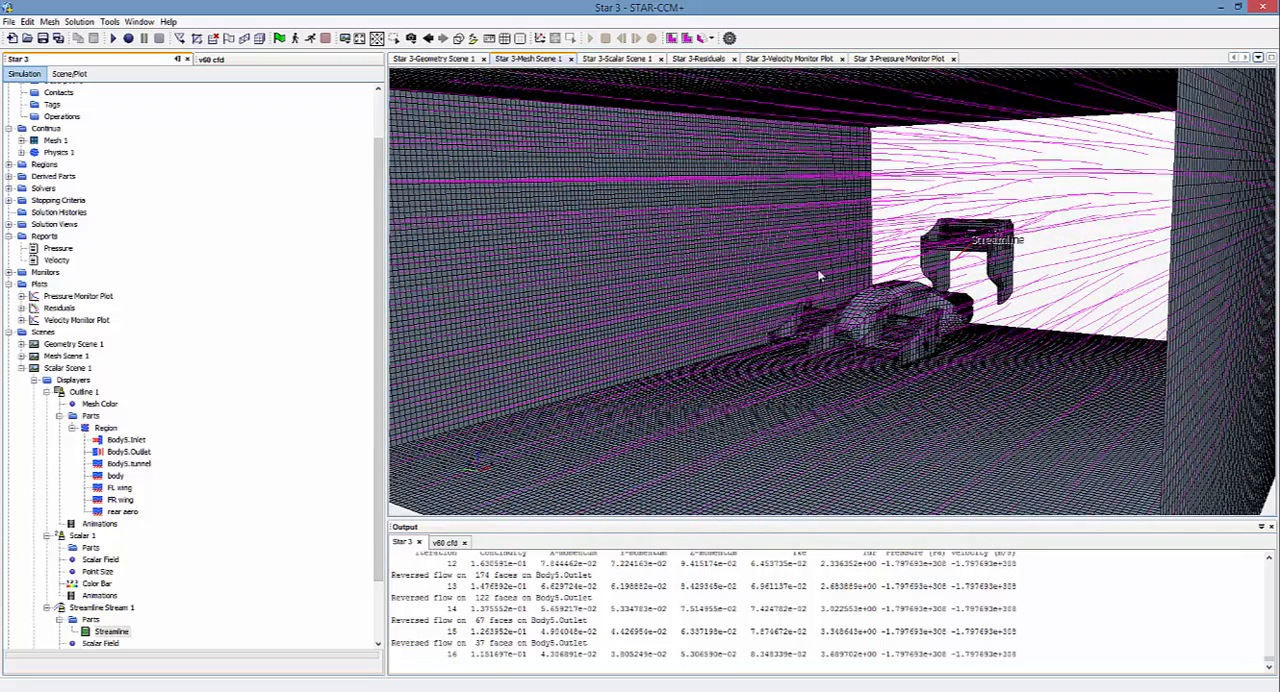
{"action": "left_click", "coordinate": [622, 59]}
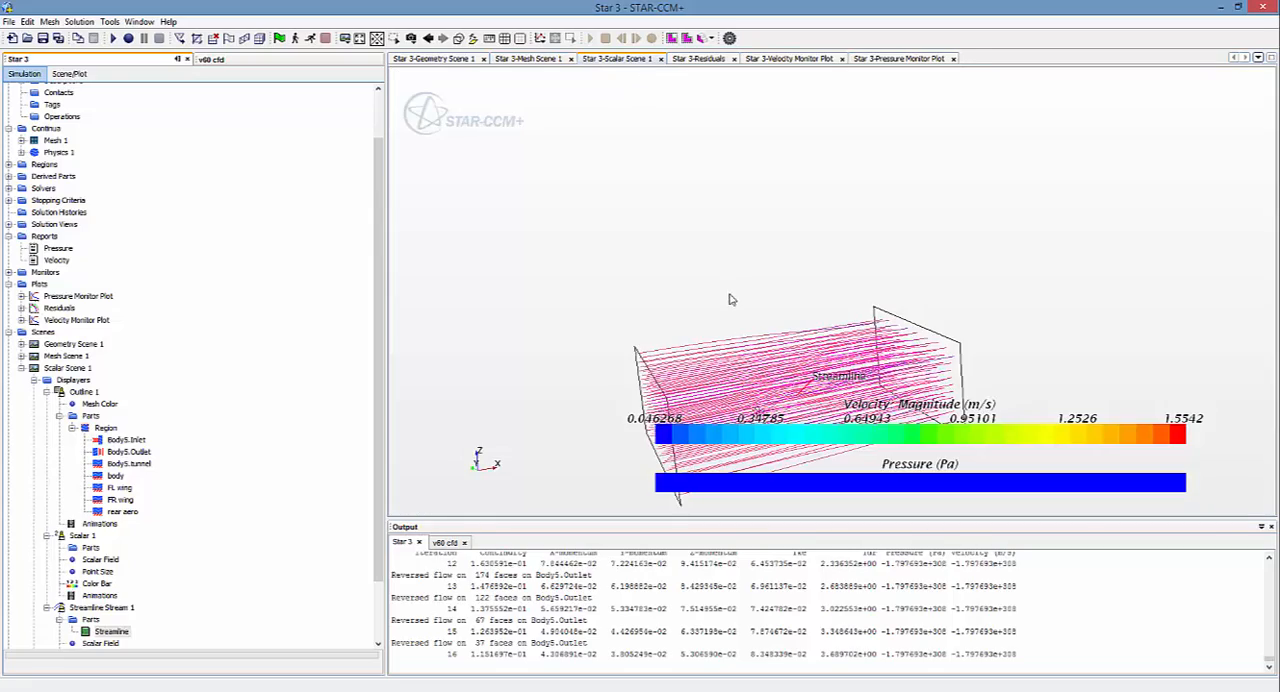
{"action": "left_click_drag", "start_coordinate": [730, 299], "coordinate": [781, 300]}
{"action": "scroll", "coordinate": [680, 329], "scroll_direction": "up", "scroll_amount": 4}
{"action": "scroll", "coordinate": [680, 315], "scroll_direction": "down", "scroll_amount": 7}
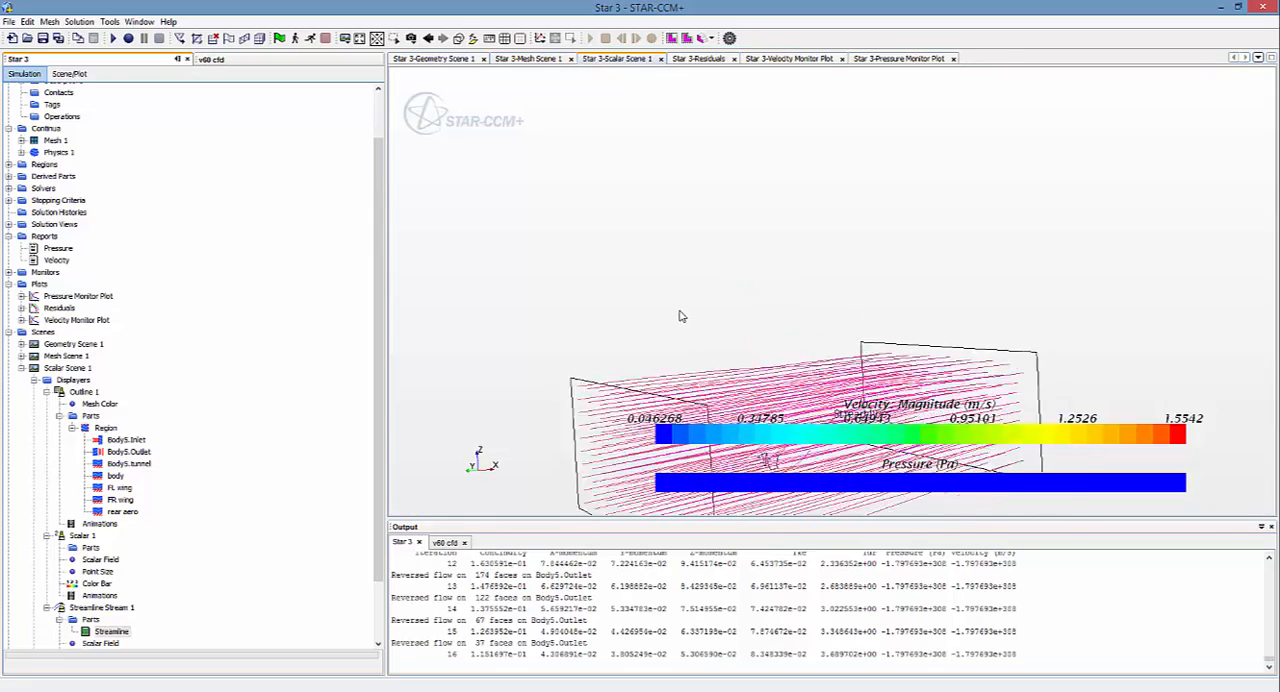
{"action": "scroll", "coordinate": [629, 424], "scroll_direction": "up", "scroll_amount": 12}
{"action": "scroll", "coordinate": [629, 413], "scroll_direction": "up", "scroll_amount": 2}
{"action": "mouse_move", "coordinate": [764, 261]}
{"action": "left_mouse_down"}
{"action": "mouse_move", "coordinate": [826, 277]}
{"action": "mouse_move", "coordinate": [764, 272]}
{"action": "left_mouse_up"}
{"action": "scroll", "coordinate": [764, 272], "scroll_direction": "down", "scroll_amount": 5}
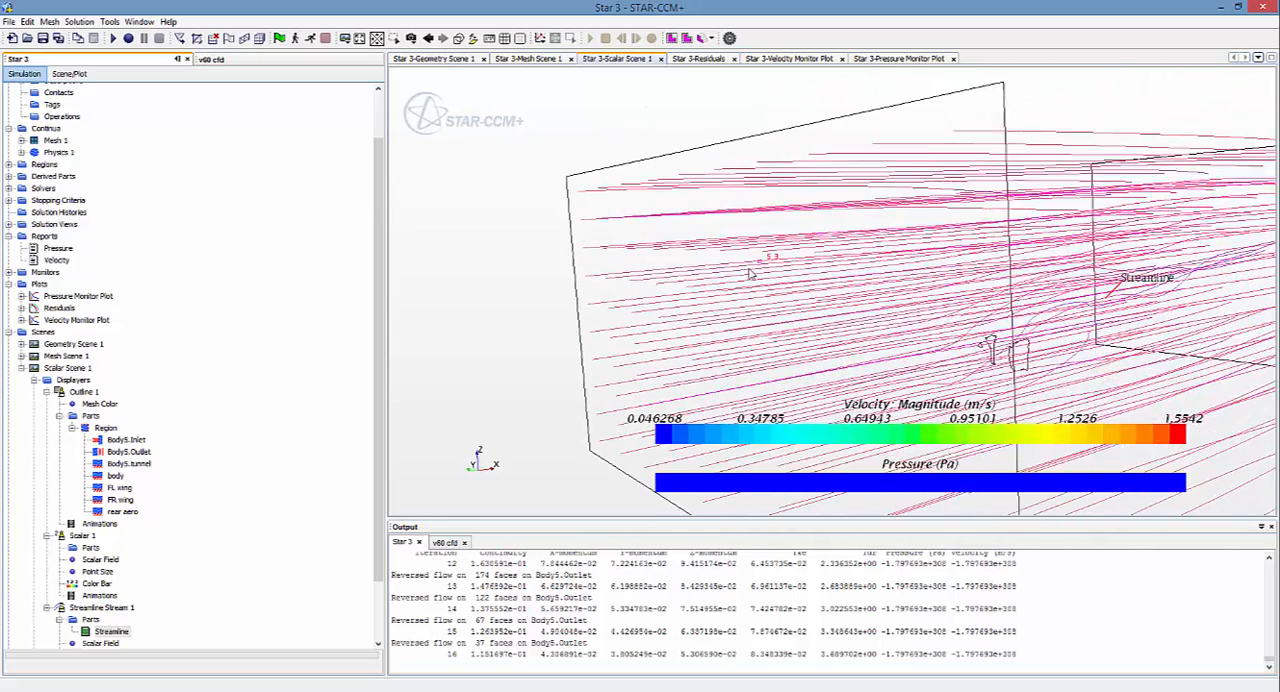
{"action": "scroll", "coordinate": [934, 315], "scroll_direction": "down", "scroll_amount": 4}
{"action": "scroll", "coordinate": [1032, 382], "scroll_direction": "up", "scroll_amount": 4}
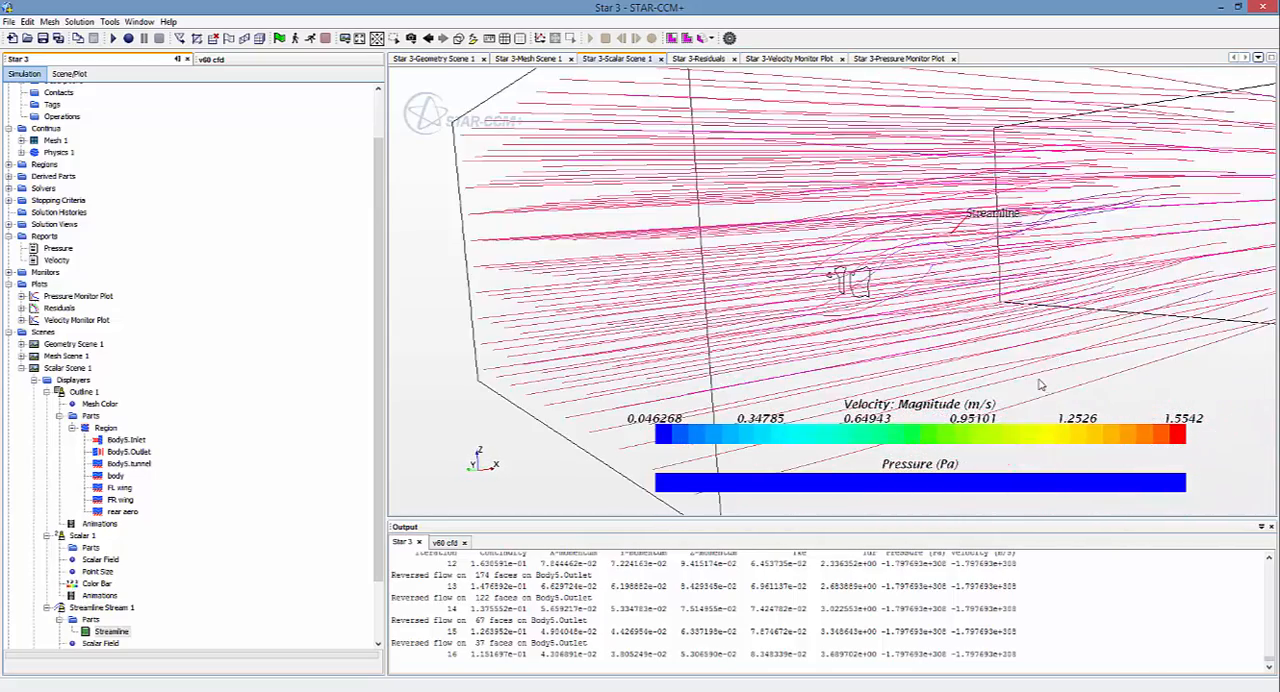
{"action": "mouse_move", "coordinate": [987, 348]}
{"action": "left_mouse_down"}
{"action": "mouse_move", "coordinate": [1046, 345]}
{"action": "mouse_move", "coordinate": [1004, 361]}
{"action": "mouse_move", "coordinate": [533, 320]}
{"action": "left_mouse_up"}
{"action": "scroll", "coordinate": [264, 484], "scroll_direction": "down", "scroll_amount": 2}
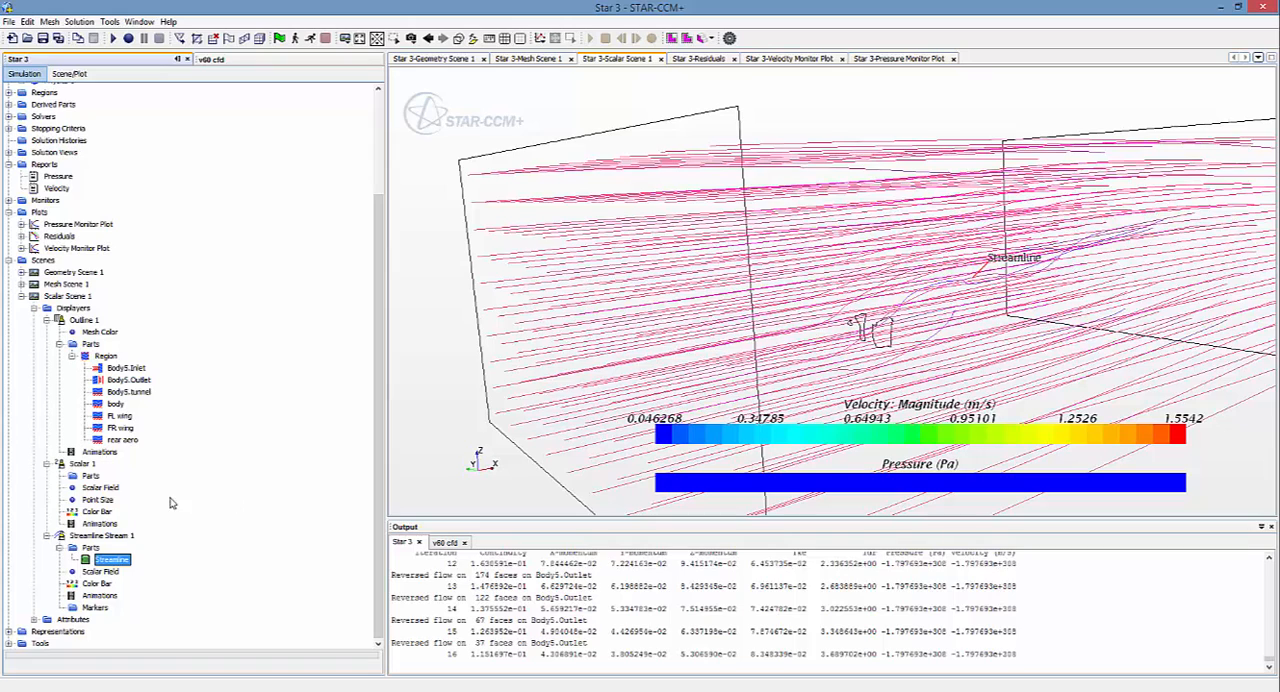
Step: Add a new scalar displayer to Scalar Scene 1
{"action": "left_click", "coordinate": [47, 320]}
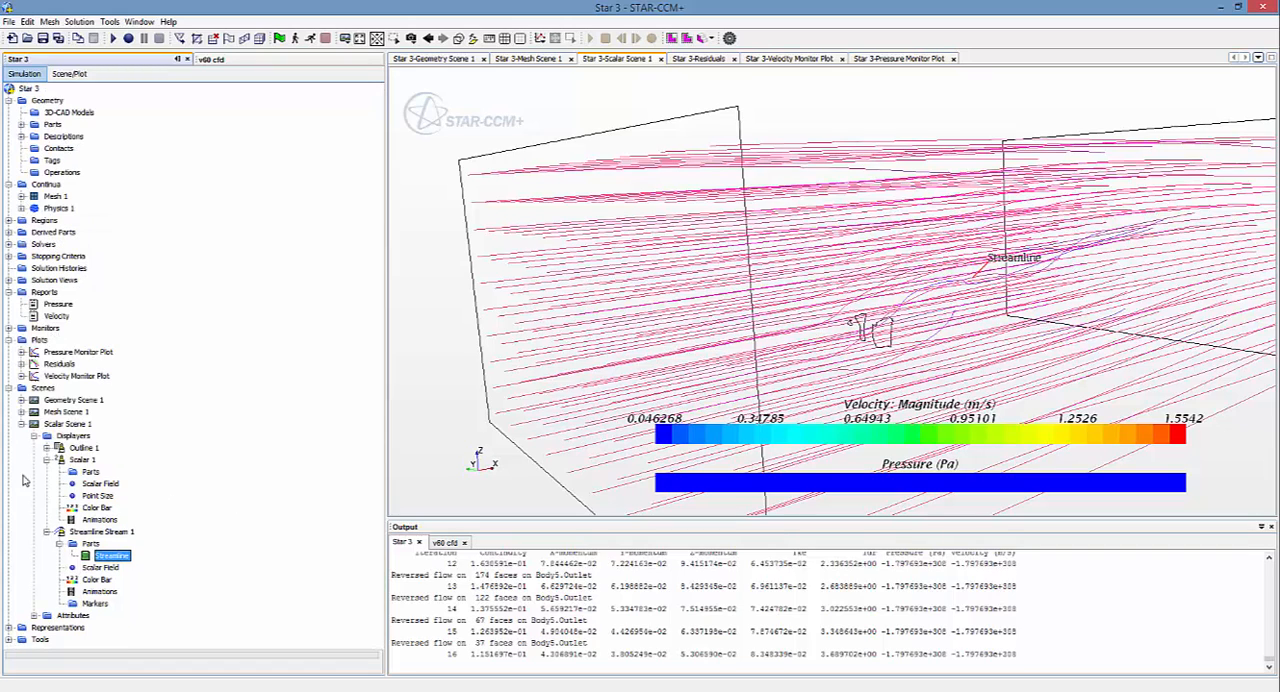
{"action": "left_click", "coordinate": [46, 460]}
{"action": "left_click", "coordinate": [46, 472]}
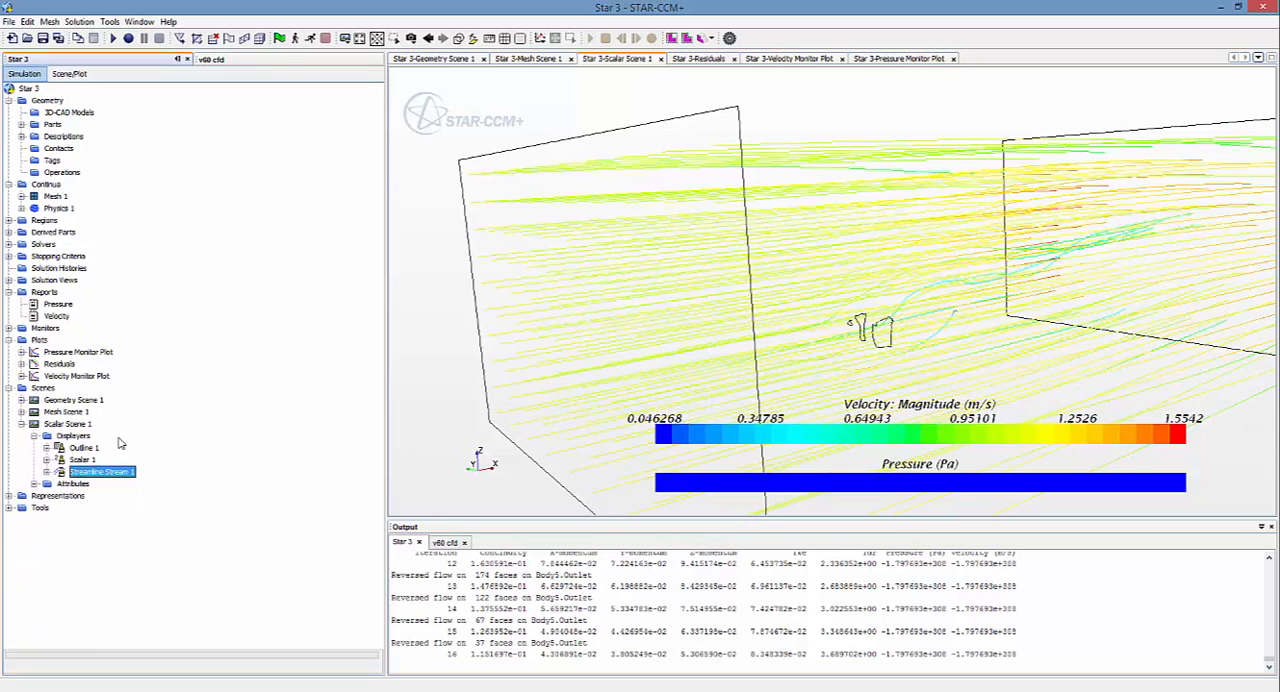
{"action": "right_click", "coordinate": [77, 441]}
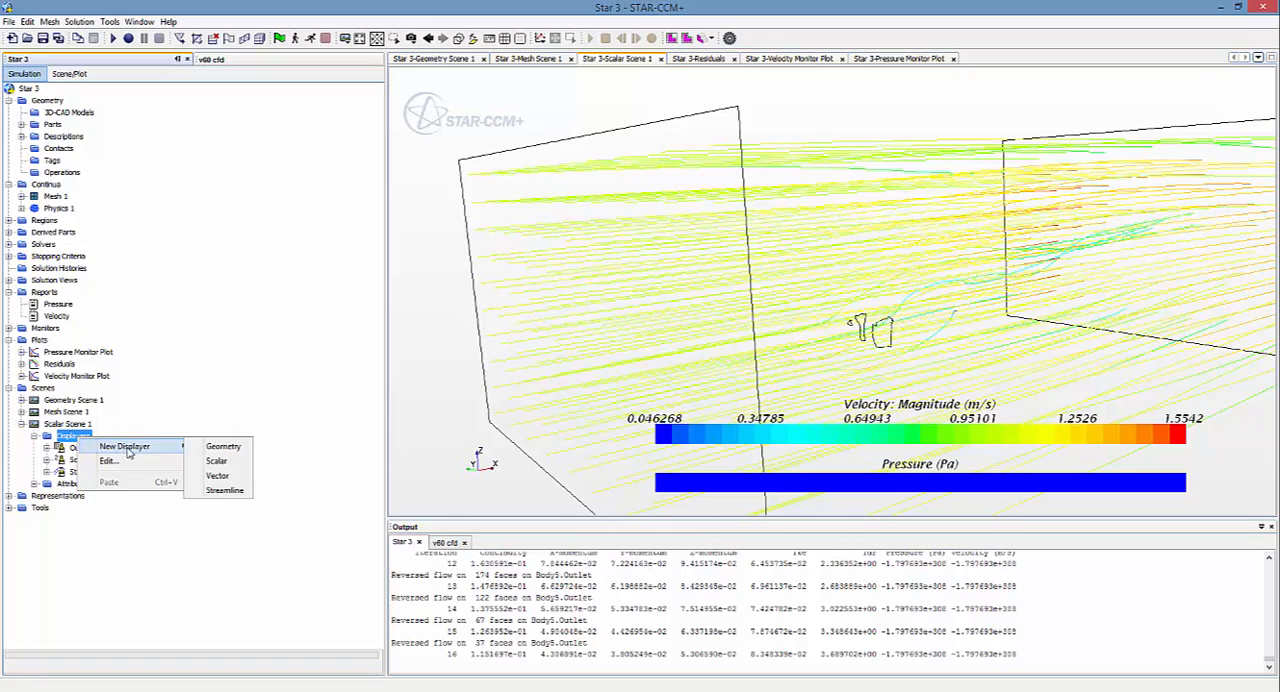
{"action": "mouse_move", "coordinate": [171, 448]}
{"action": "left_click", "coordinate": [216, 460]}
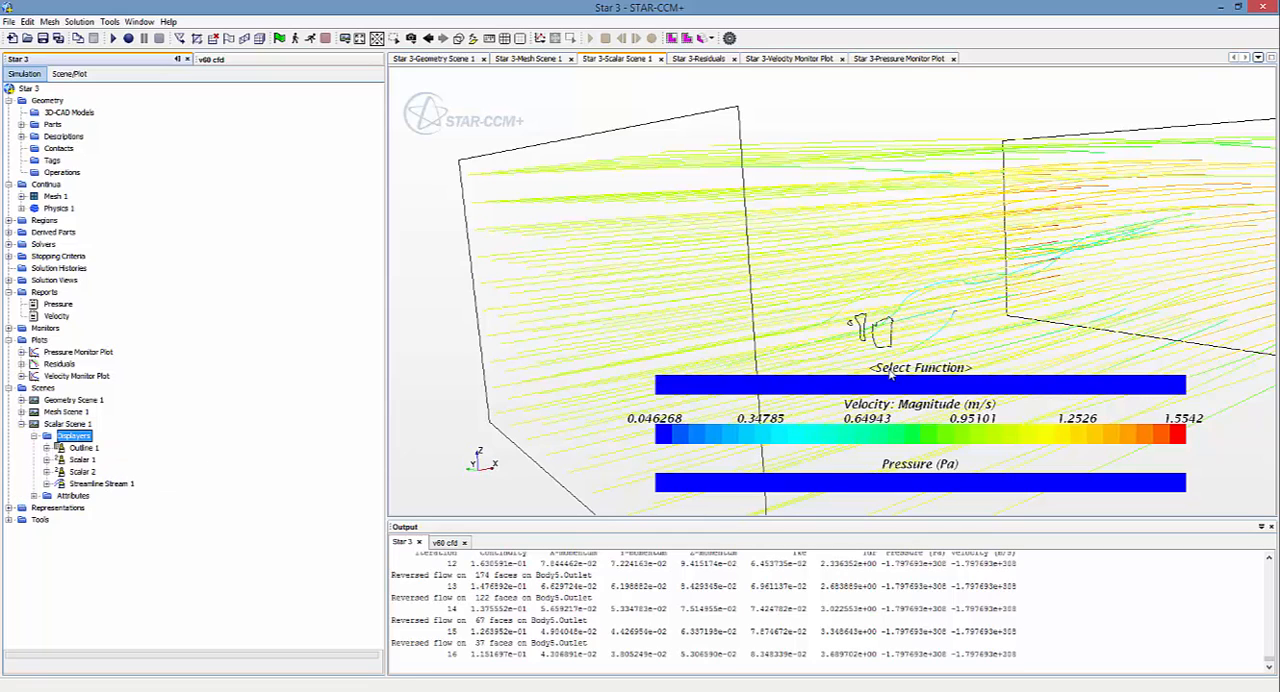
{"action": "left_click", "coordinate": [46, 472]}
{"action": "left_click", "coordinate": [90, 484]}
{"action": "right_click", "coordinate": [92, 485]}
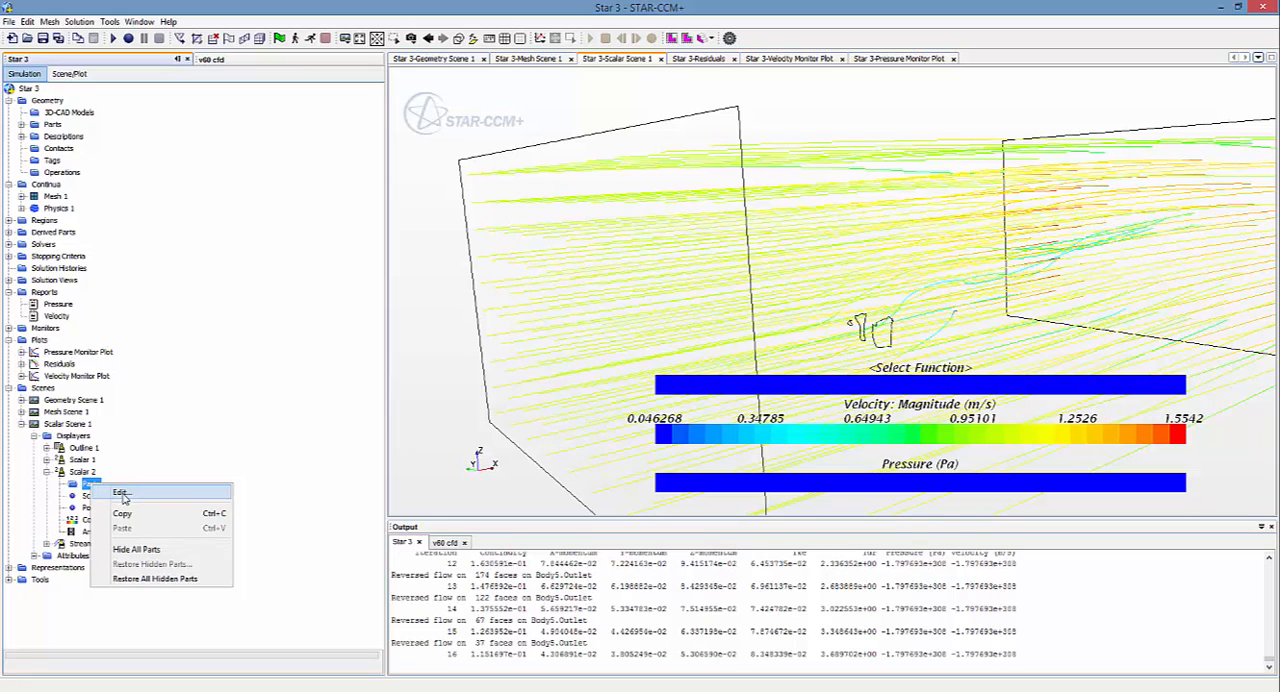
{"action": "left_click", "coordinate": [51, 480]}
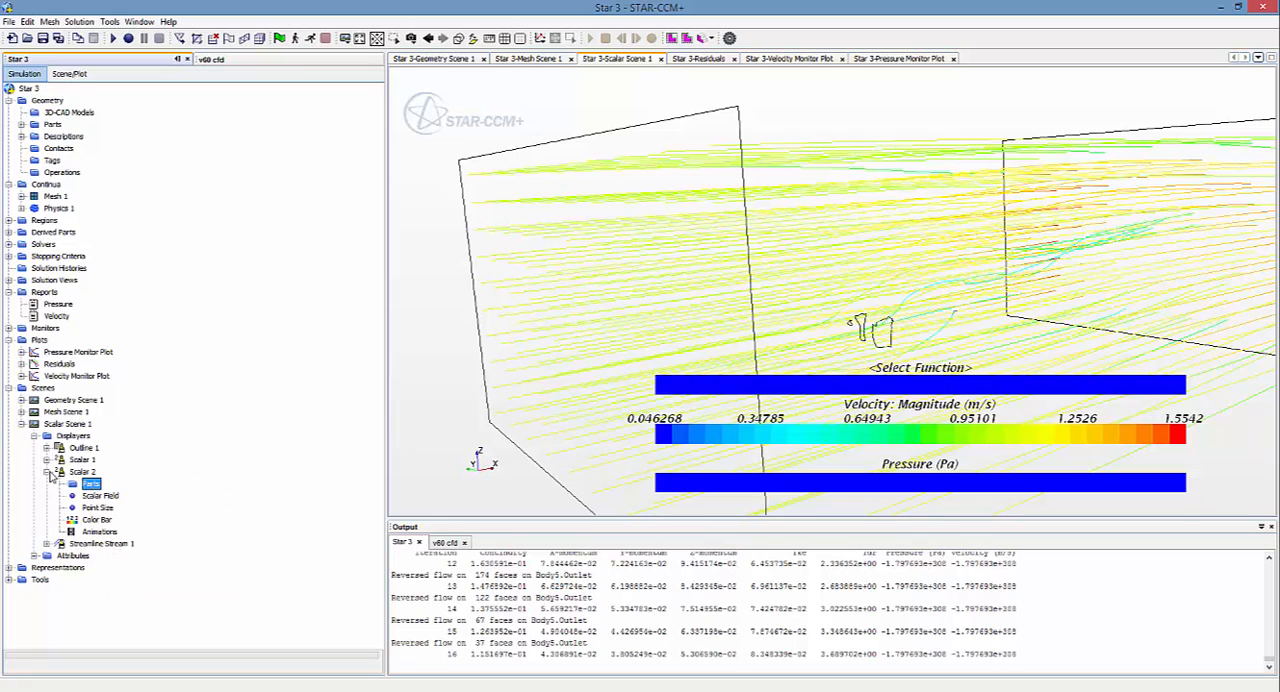
{"action": "left_click", "coordinate": [47, 472]}
{"action": "left_click", "coordinate": [46, 448]}
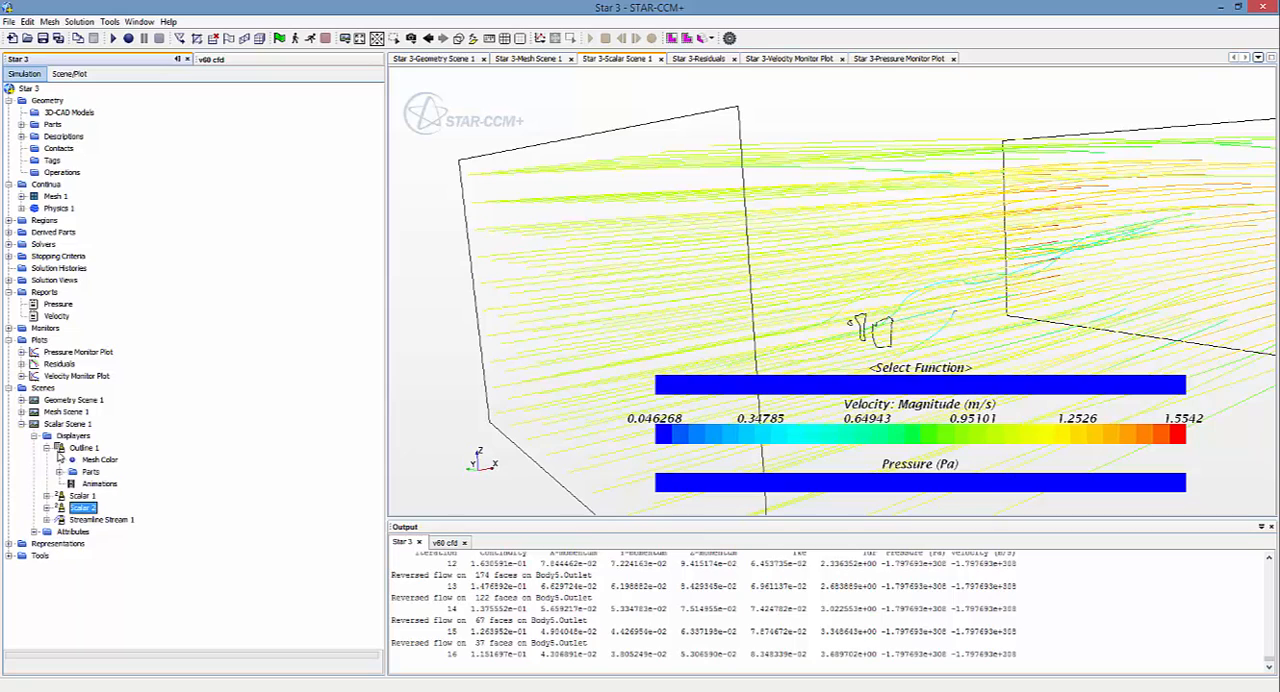
{"action": "left_click", "coordinate": [59, 471]}
{"action": "left_click", "coordinate": [71, 484]}
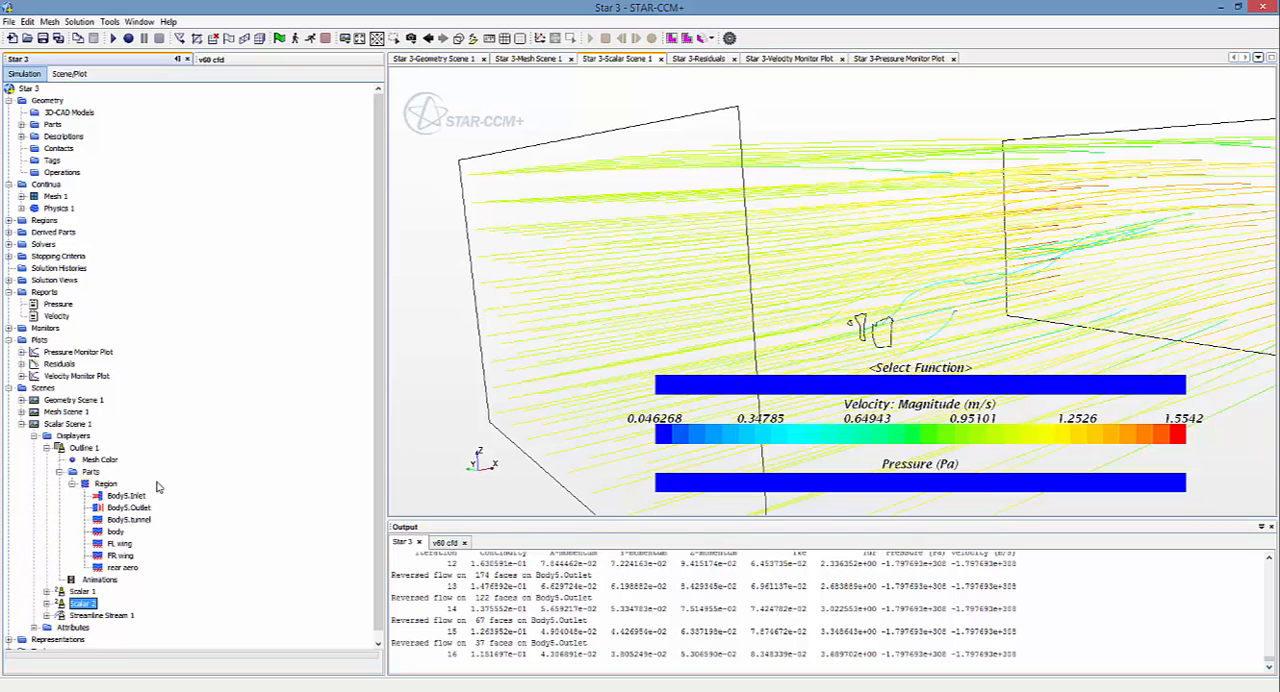
{"action": "left_click", "coordinate": [47, 448]}
Step: Assign the body, FL wing, FR wing and rear aero boundaries as parts of the Scalar 2 displayer
{"action": "left_click", "coordinate": [48, 473]}
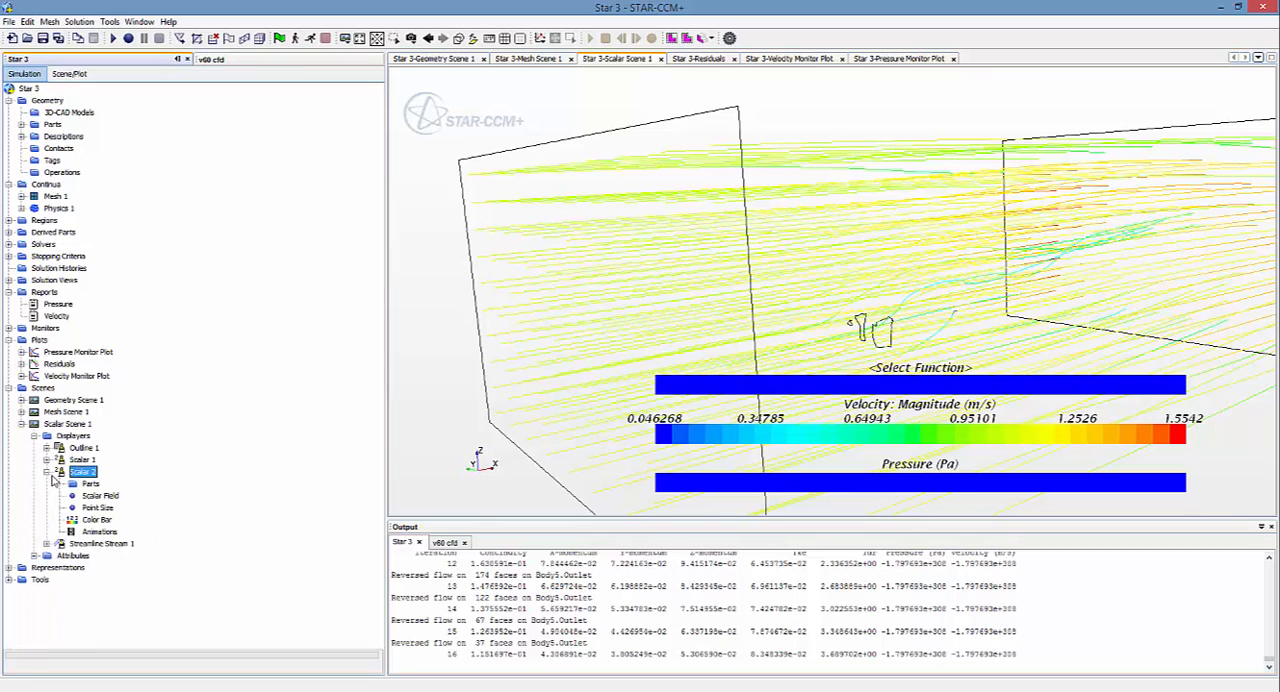
{"action": "left_click", "coordinate": [90, 484]}
{"action": "right_click", "coordinate": [90, 488]}
{"action": "left_click", "coordinate": [165, 488]}
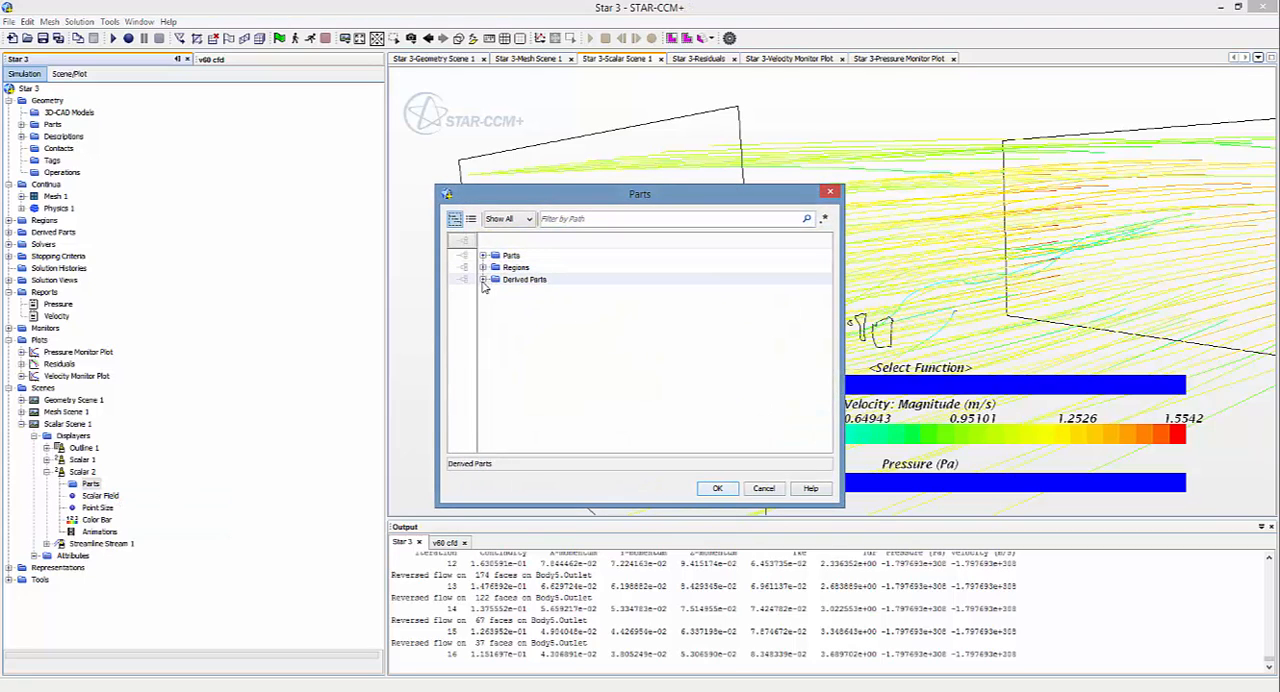
{"action": "left_click", "coordinate": [483, 279]}
{"action": "left_click", "coordinate": [483, 268]}
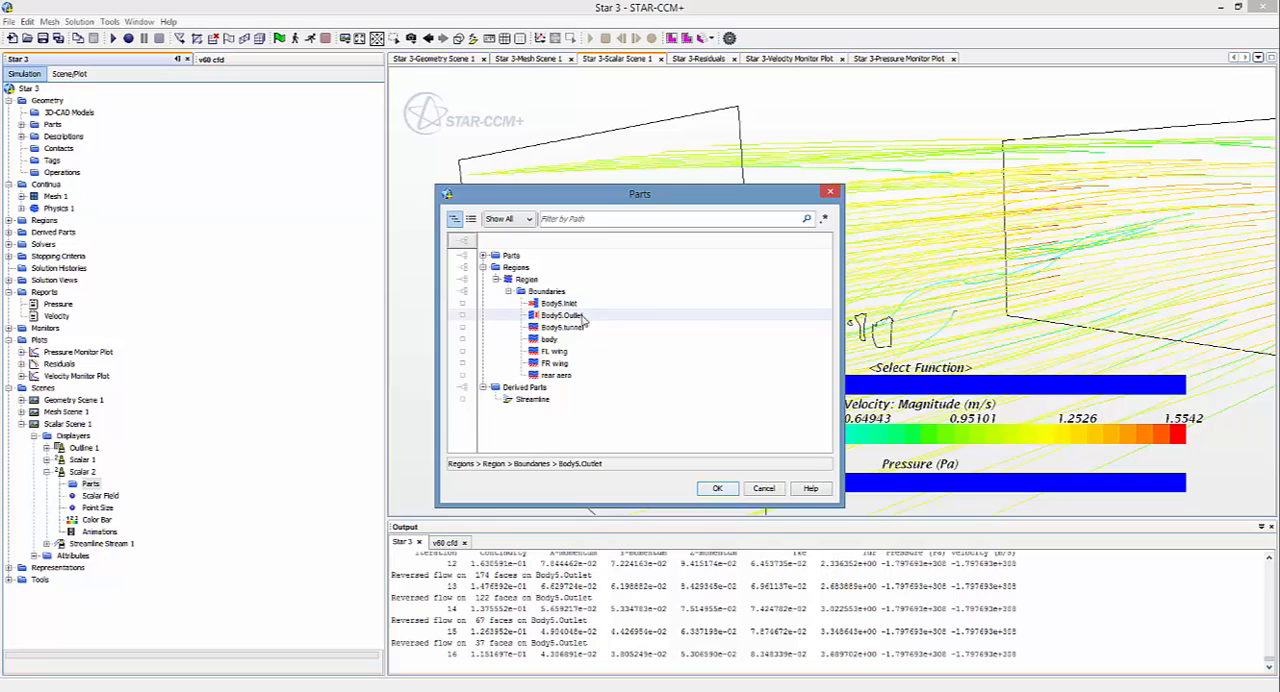
{"action": "left_click", "coordinate": [555, 340]}
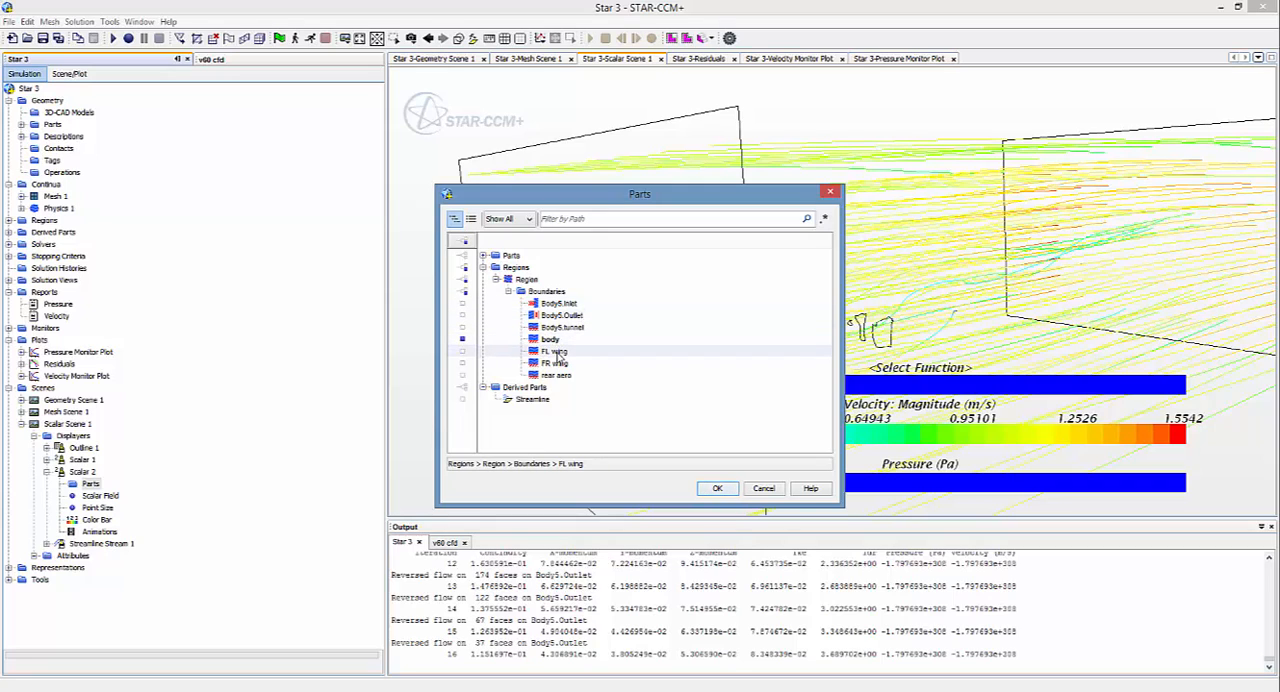
{"action": "left_click", "coordinate": [556, 352]}
{"action": "left_click", "coordinate": [560, 364]}
{"action": "left_click", "coordinate": [560, 376]}
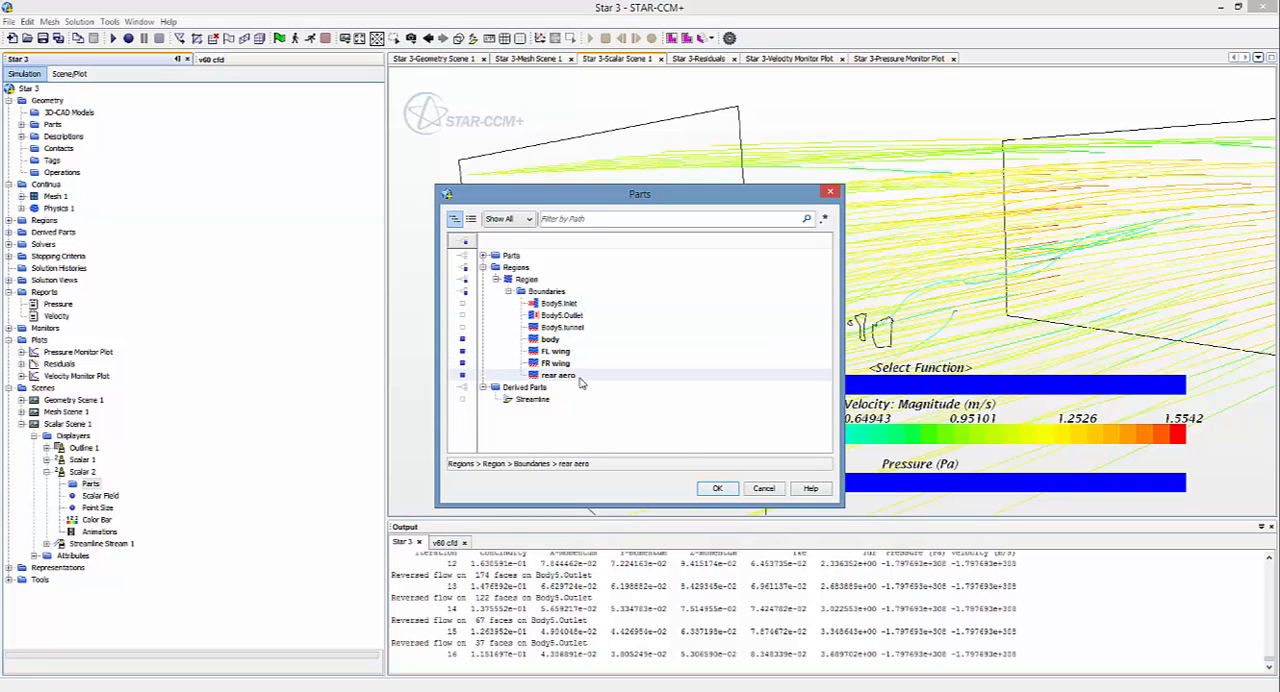
{"action": "left_click", "coordinate": [716, 488]}
Step: Set the Scalar 2 displayer's scalar field function to Pressure
{"action": "left_click_drag", "start_coordinate": [819, 325], "coordinate": [835, 321]}
{"action": "scroll", "coordinate": [827, 332], "scroll_direction": "down", "scroll_amount": 3}
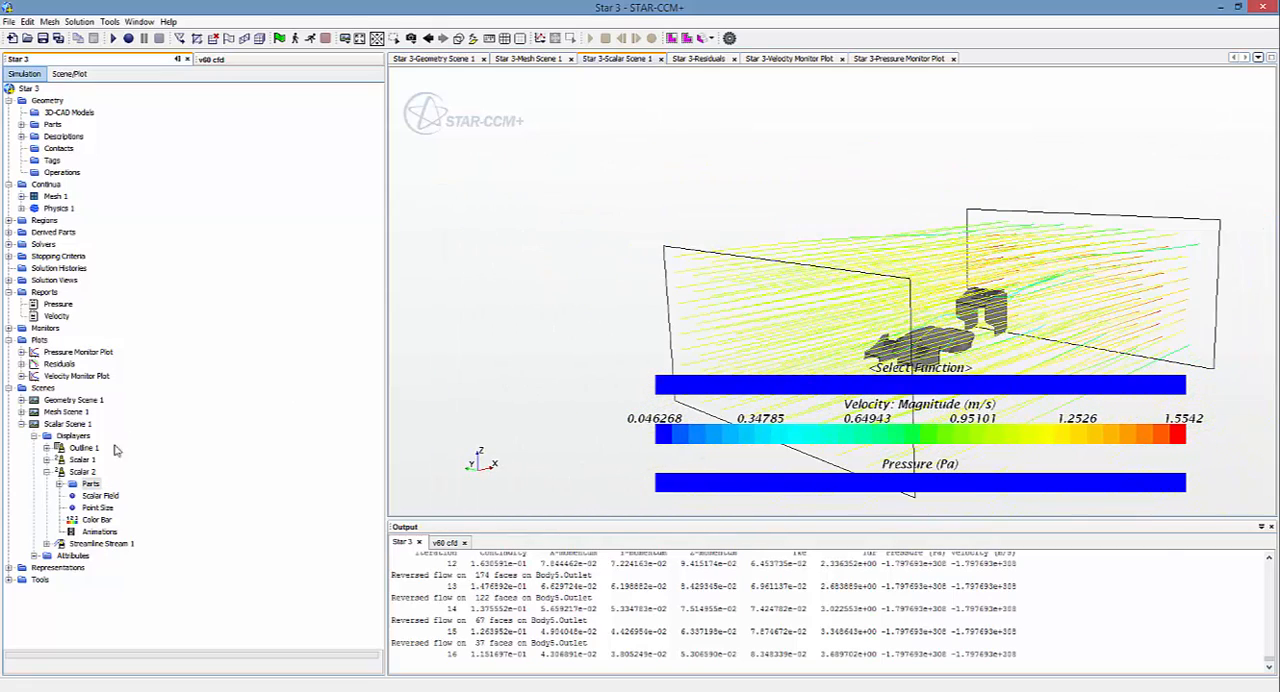
{"action": "double_click", "coordinate": [92, 497]}
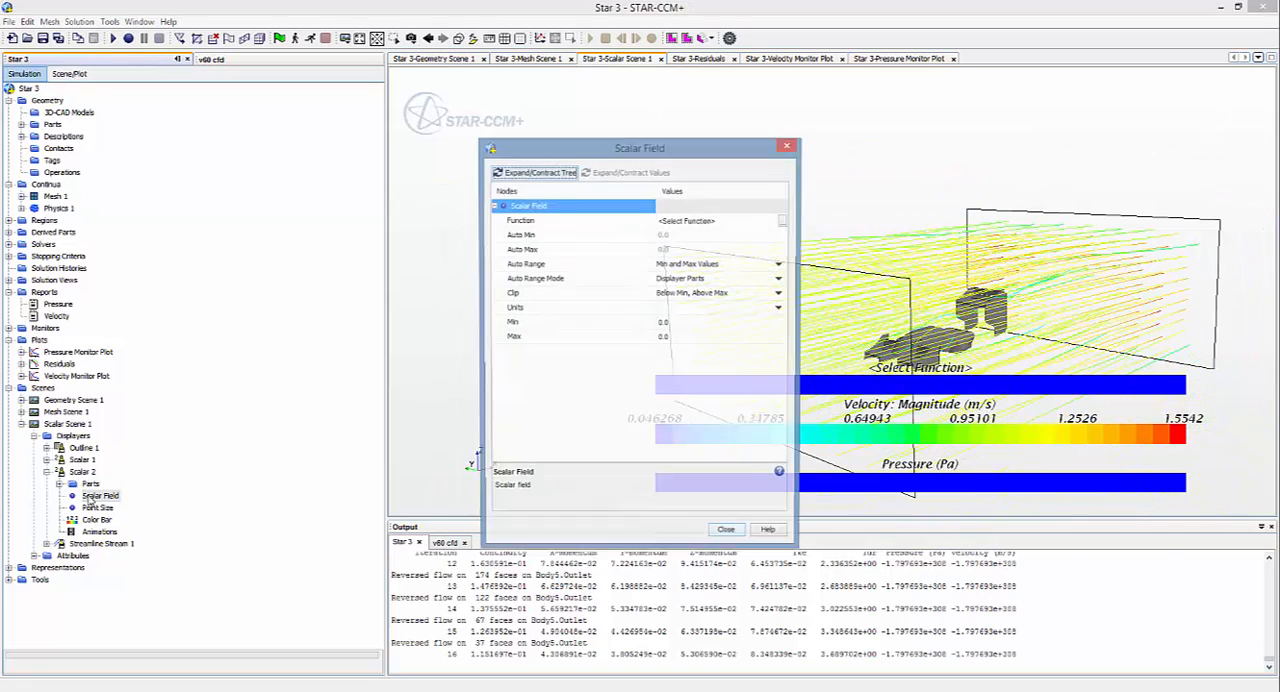
{"action": "left_click", "coordinate": [784, 220]}
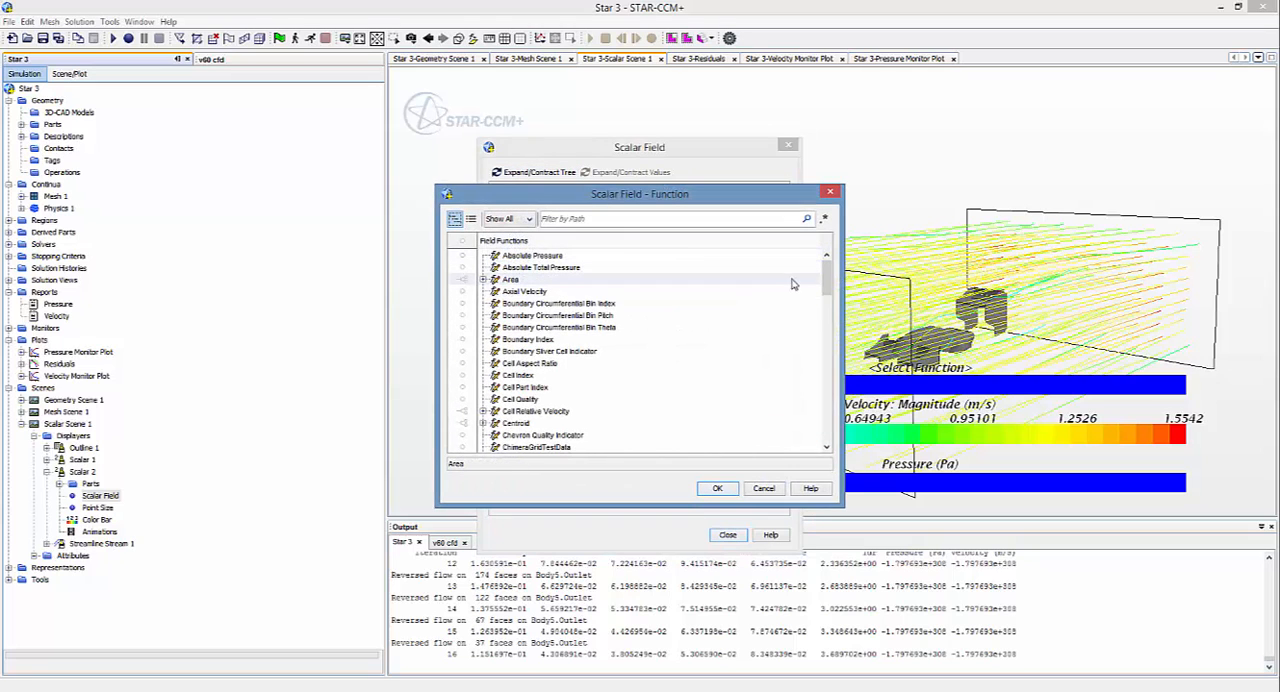
{"action": "left_click_drag", "start_coordinate": [823, 286], "coordinate": [819, 379]}
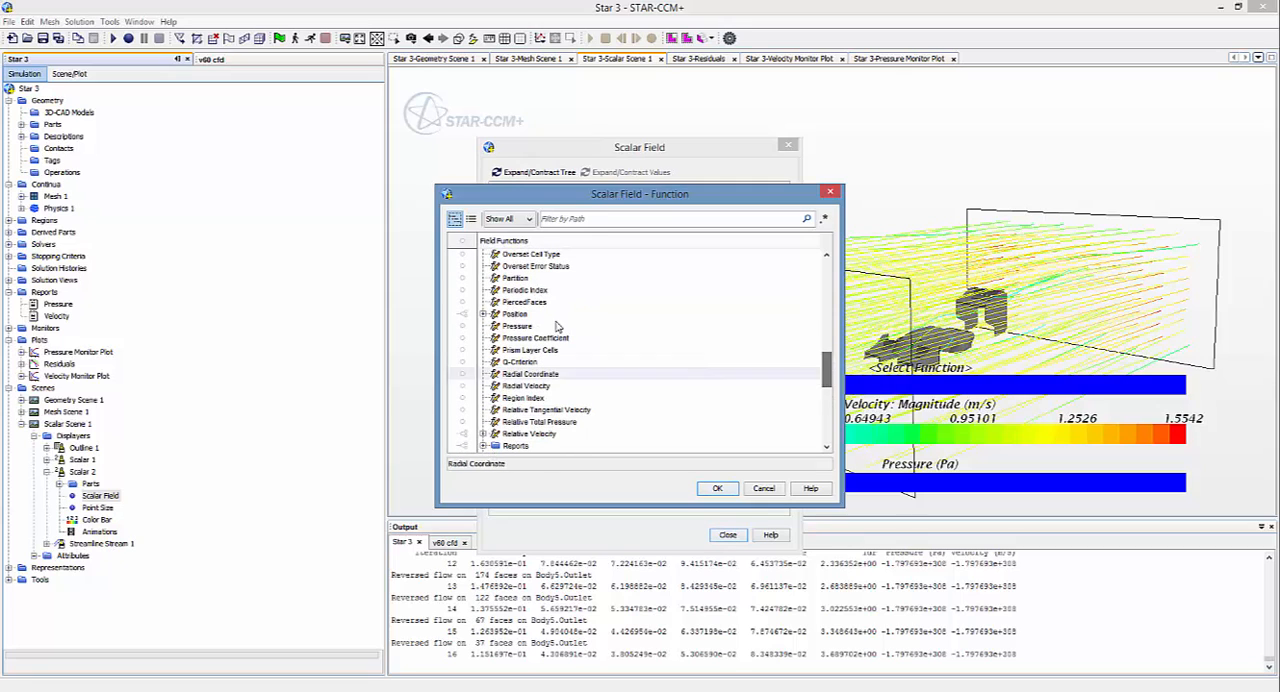
{"action": "left_click", "coordinate": [514, 329]}
{"action": "left_click", "coordinate": [716, 489]}
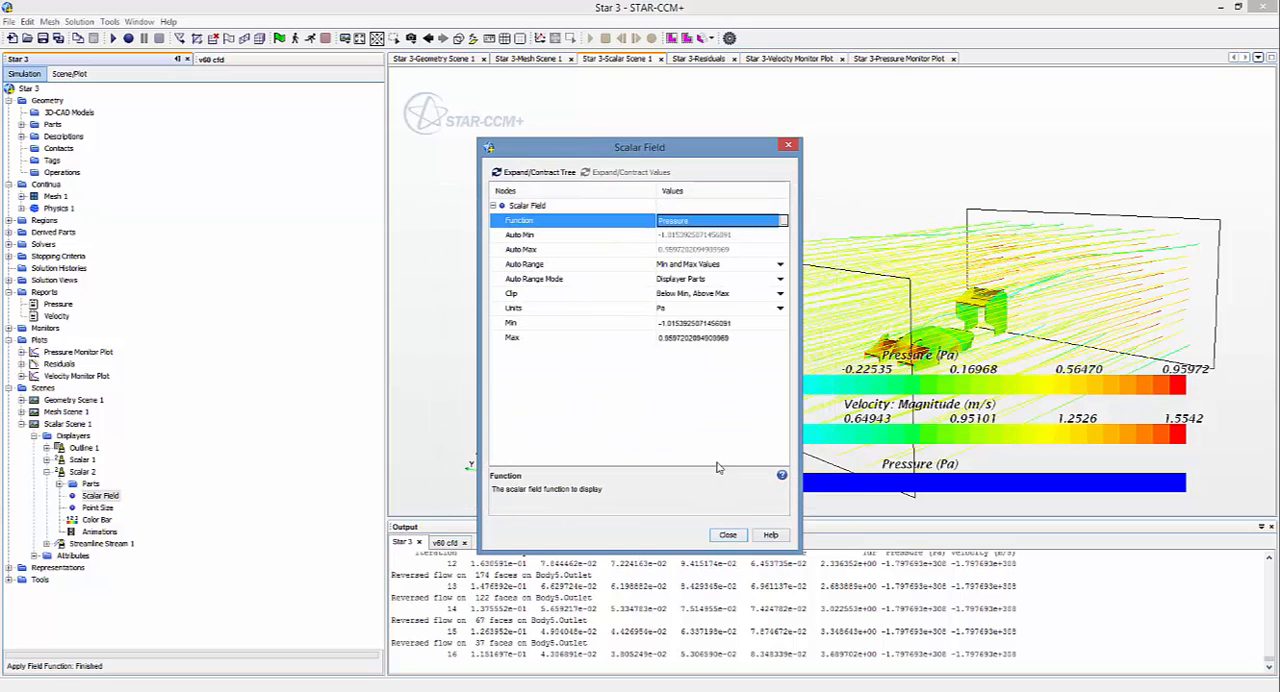
{"action": "left_click", "coordinate": [727, 536]}
Step: Examine the pressure distribution on the car body, front wings and rear wing from the front and rear
{"action": "left_click_drag", "start_coordinate": [781, 476], "coordinate": [1271, 270]}
{"action": "scroll", "coordinate": [1171, 287], "scroll_direction": "down", "scroll_amount": 4}
{"action": "scroll", "coordinate": [1171, 287], "scroll_direction": "up", "scroll_amount": 10}
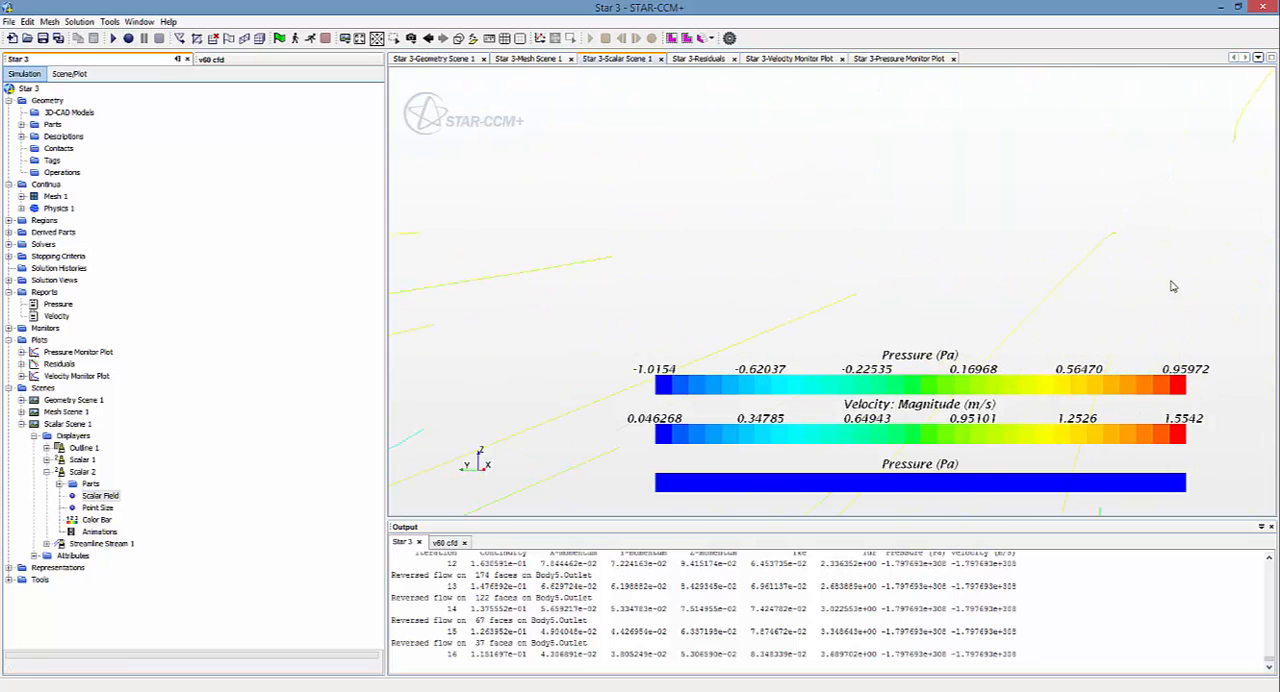
{"action": "scroll", "coordinate": [1176, 292], "scroll_direction": "down", "scroll_amount": 4}
{"action": "scroll", "coordinate": [1176, 292], "scroll_direction": "up", "scroll_amount": 3}
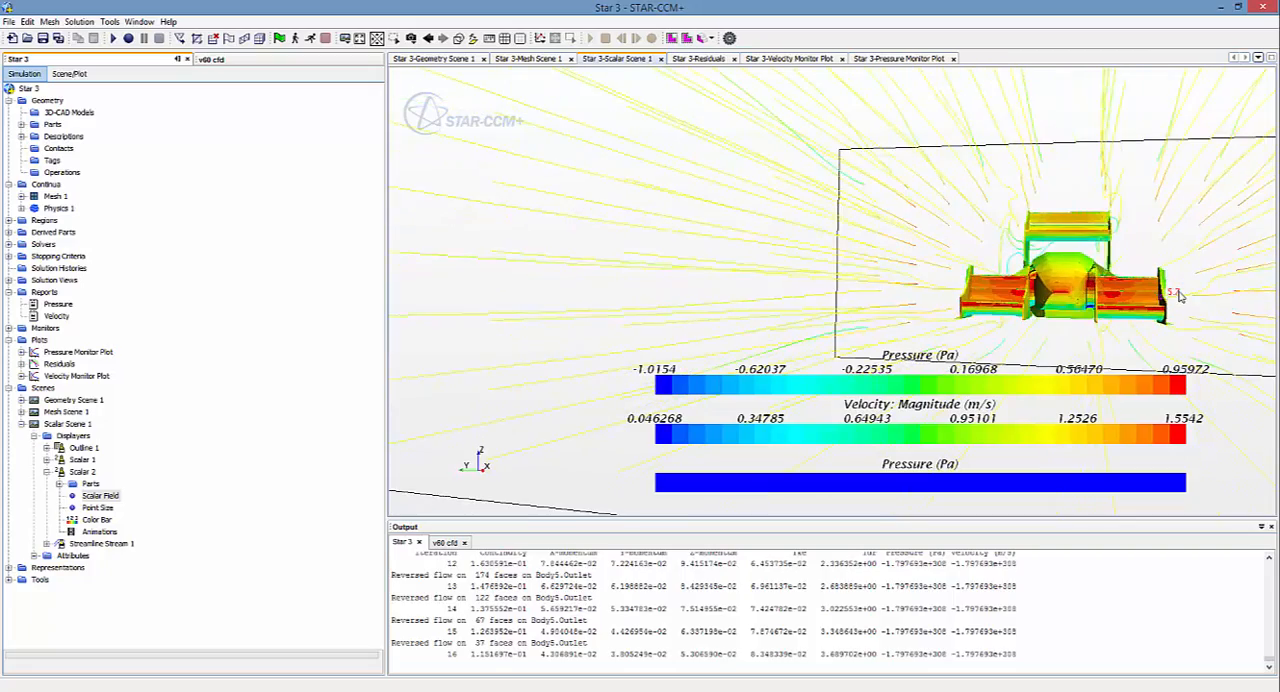
{"action": "left_click_drag", "start_coordinate": [1183, 298], "coordinate": [1112, 303]}
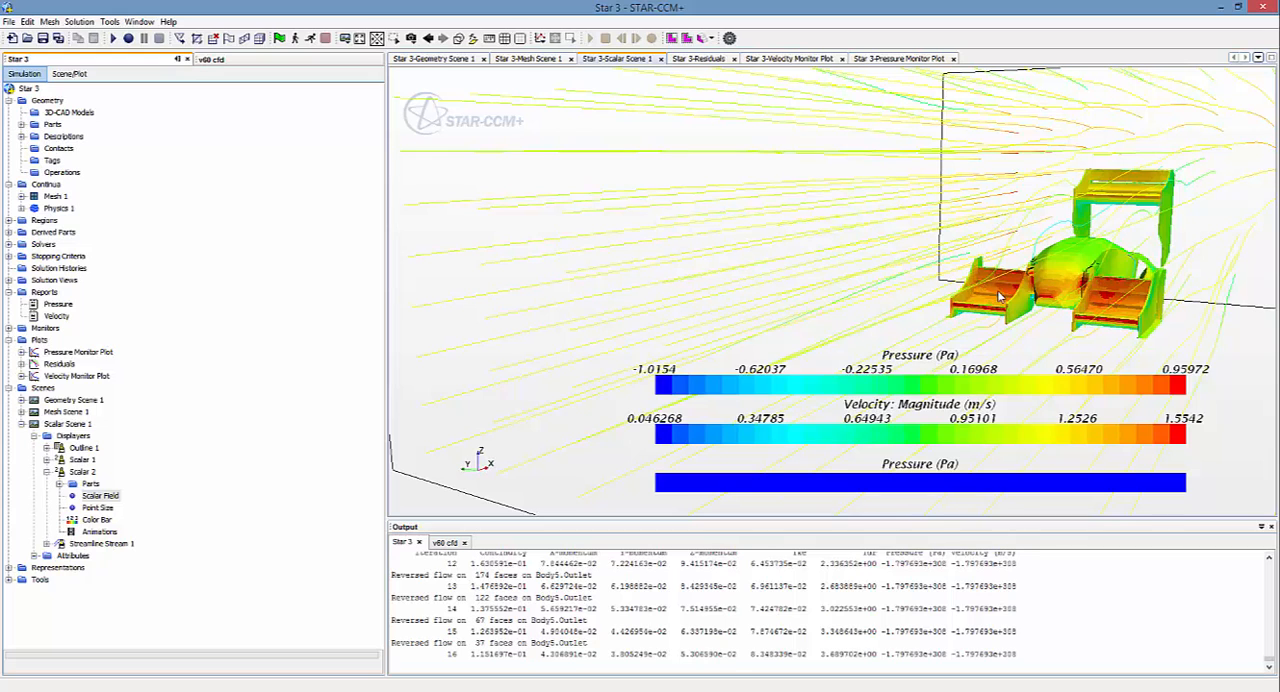
{"action": "left_click_drag", "start_coordinate": [998, 289], "coordinate": [1113, 165]}
{"action": "left_click_drag", "start_coordinate": [1142, 320], "coordinate": [1148, 293]}
{"action": "scroll", "coordinate": [1148, 293], "scroll_direction": "down", "scroll_amount": 2}
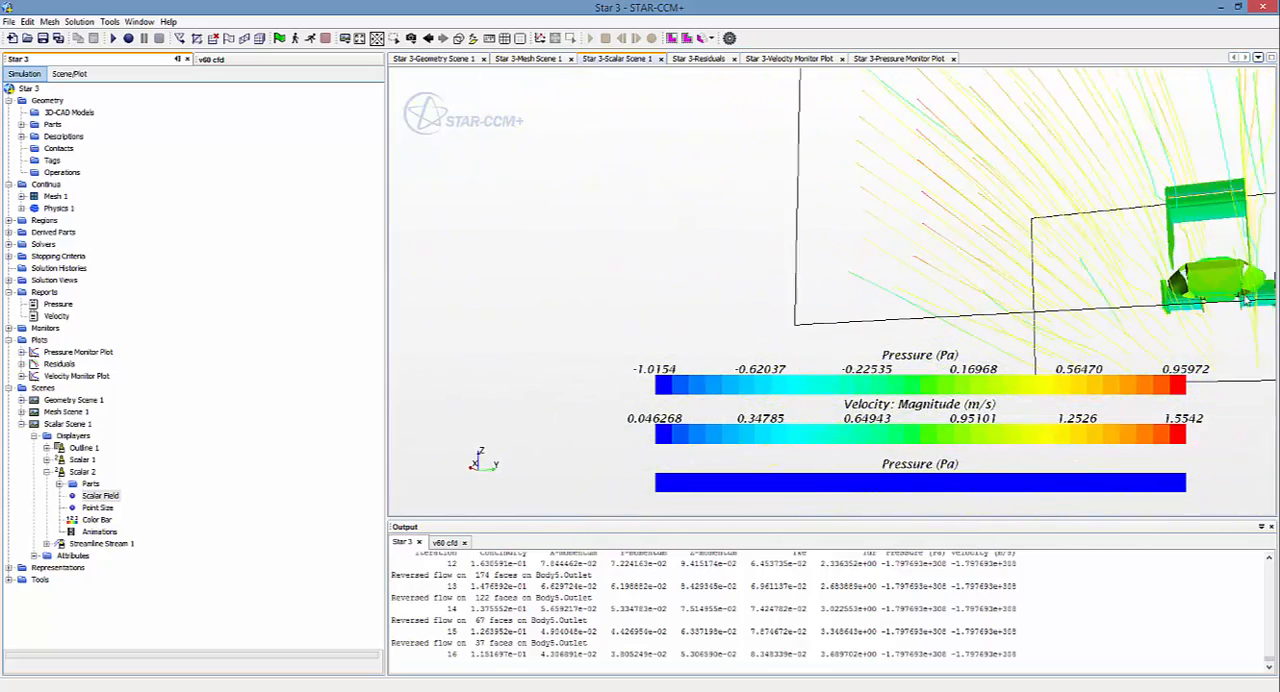
{"action": "scroll", "coordinate": [1242, 296], "scroll_direction": "down", "scroll_amount": 2}
{"action": "scroll", "coordinate": [1275, 283], "scroll_direction": "up", "scroll_amount": 4}
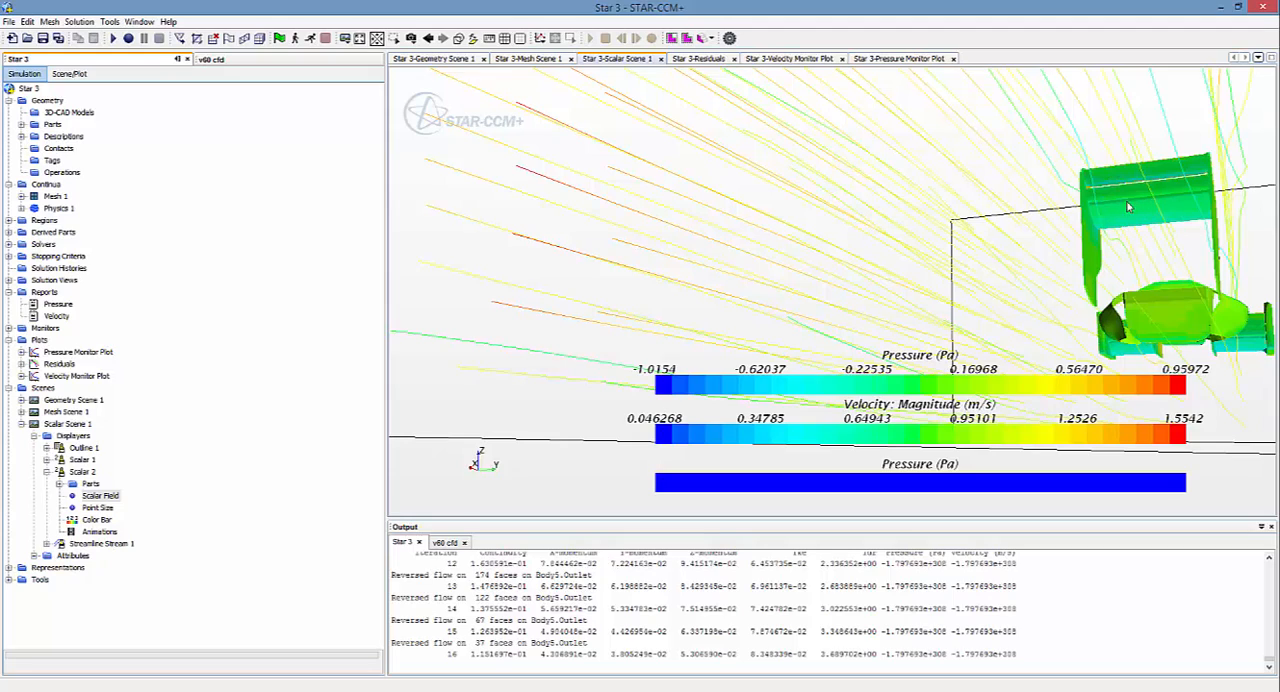
{"action": "left_click_drag", "start_coordinate": [1141, 197], "coordinate": [741, 269]}
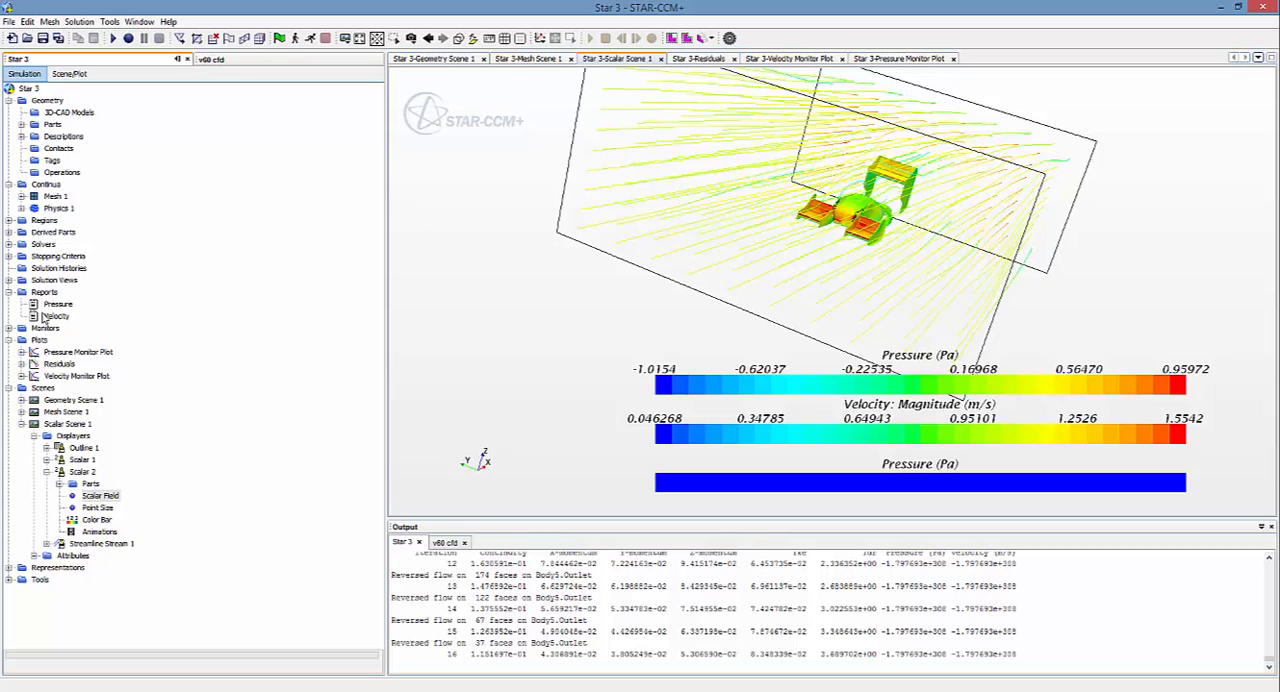
Step: Run the Pressure report to output the maximum pressure
{"action": "double_click", "coordinate": [68, 308]}
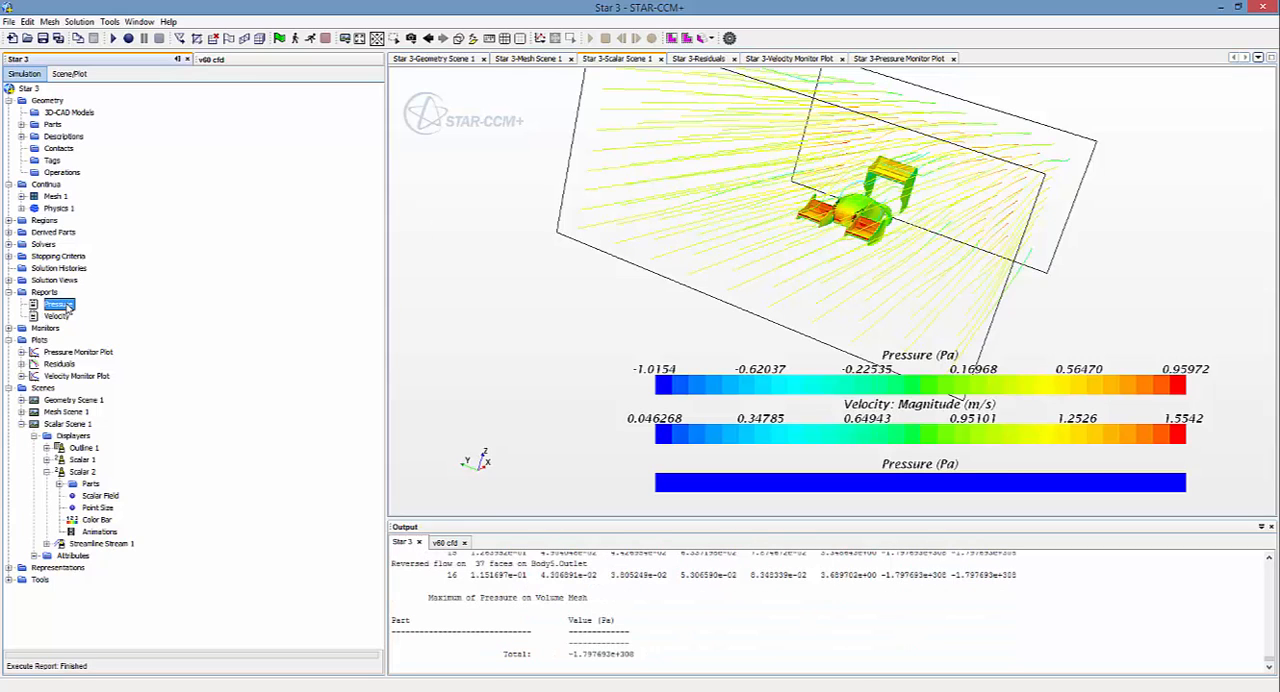